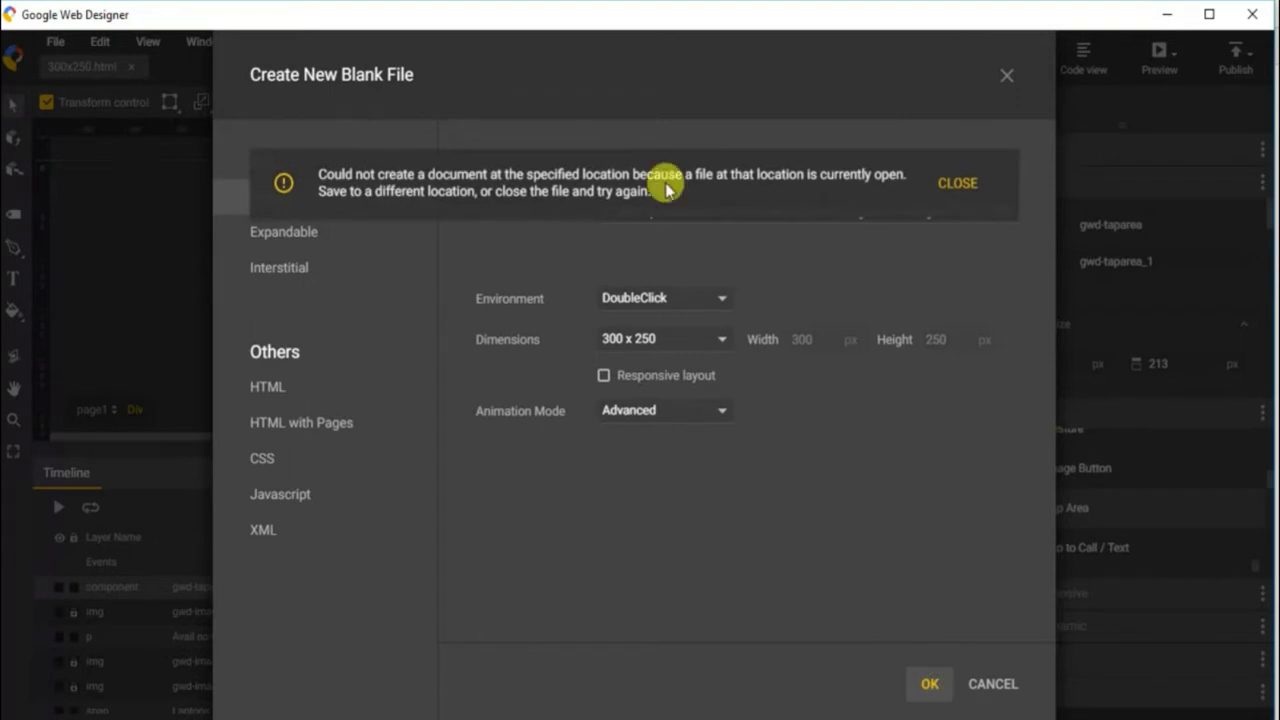
# Dismiss the location error and create the 300x250 DoubleClick banner file in the Banner2 folder under How to make banner
pyautogui.click(941, 183)
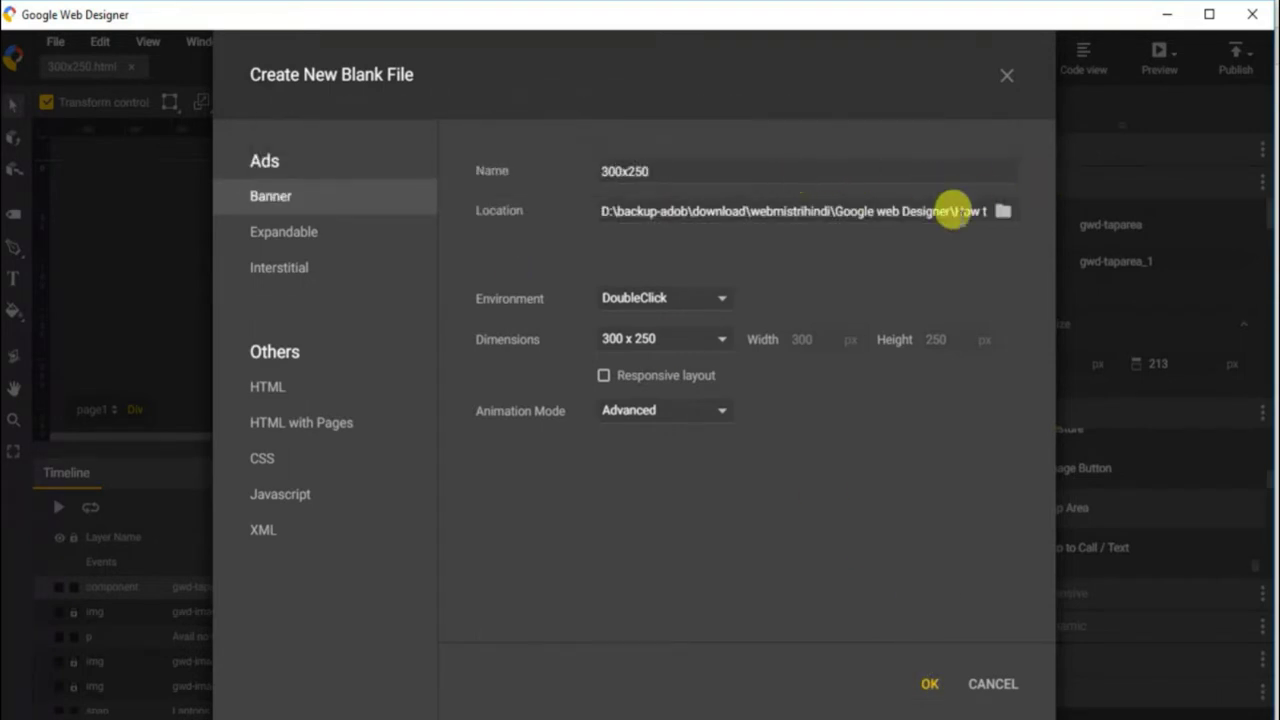
pyautogui.click(1003, 213)
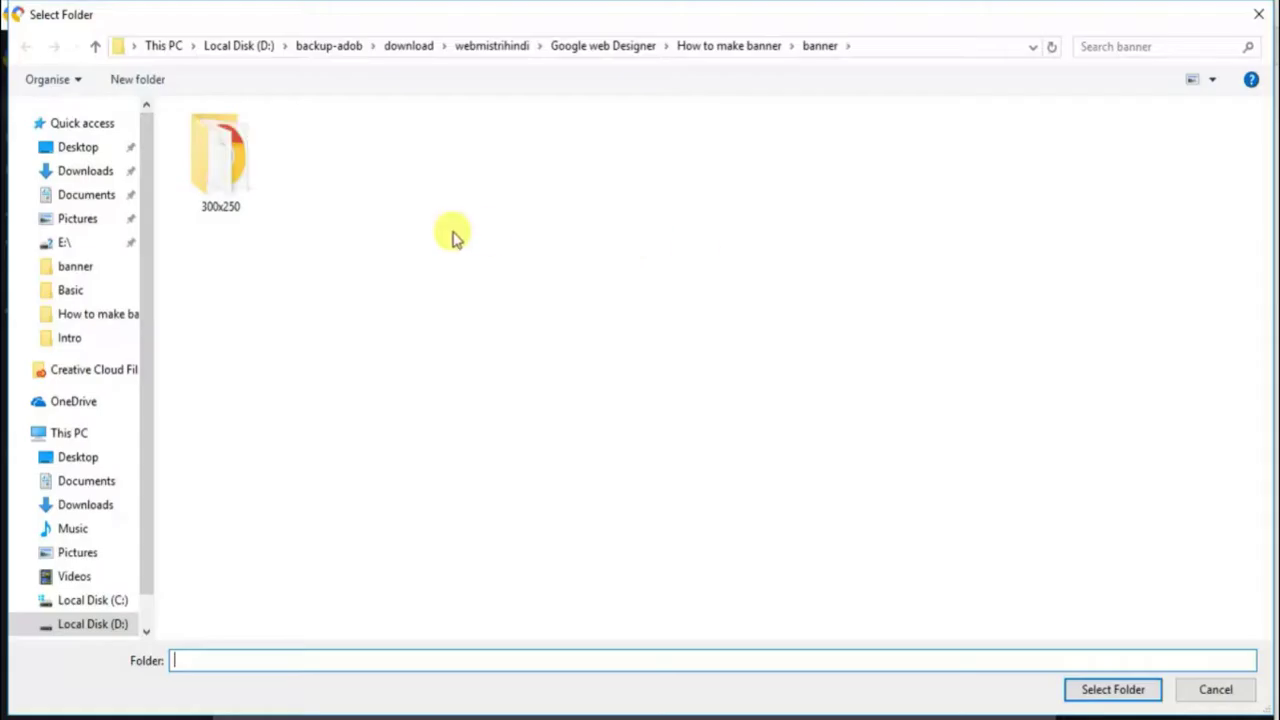
pyautogui.click(706, 47)
pyautogui.click(338, 175)
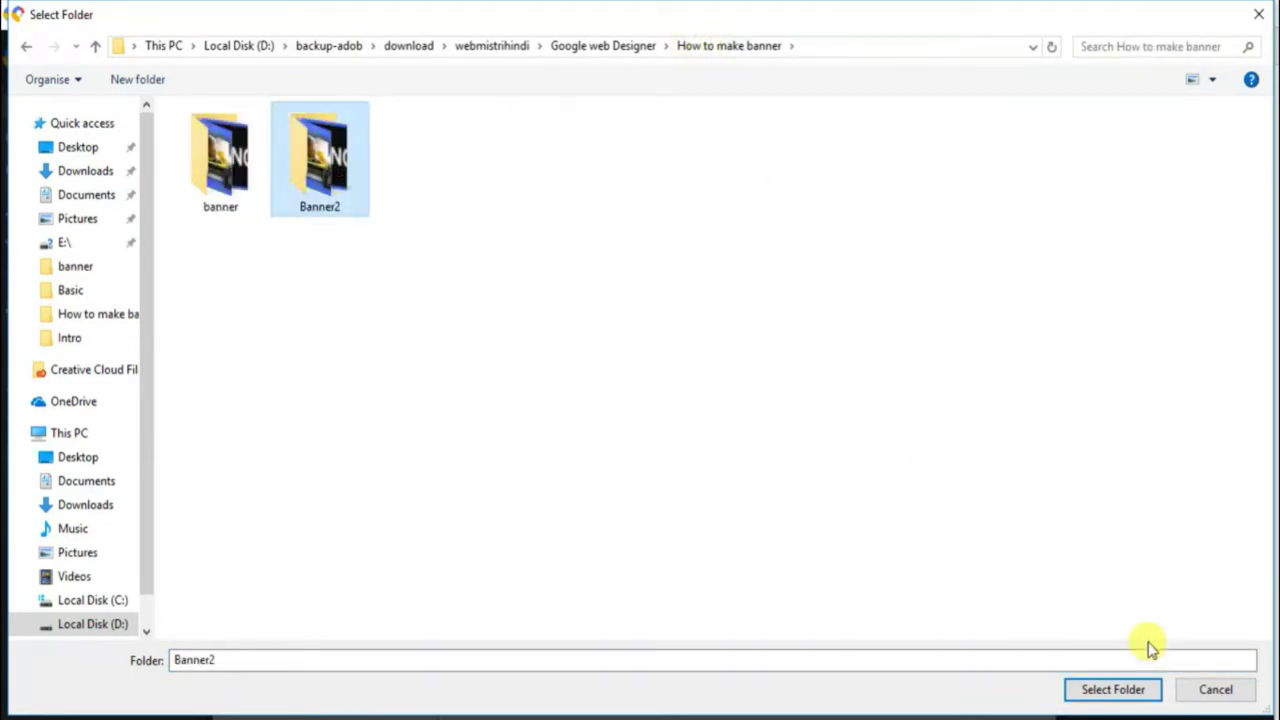
pyautogui.click(1128, 690)
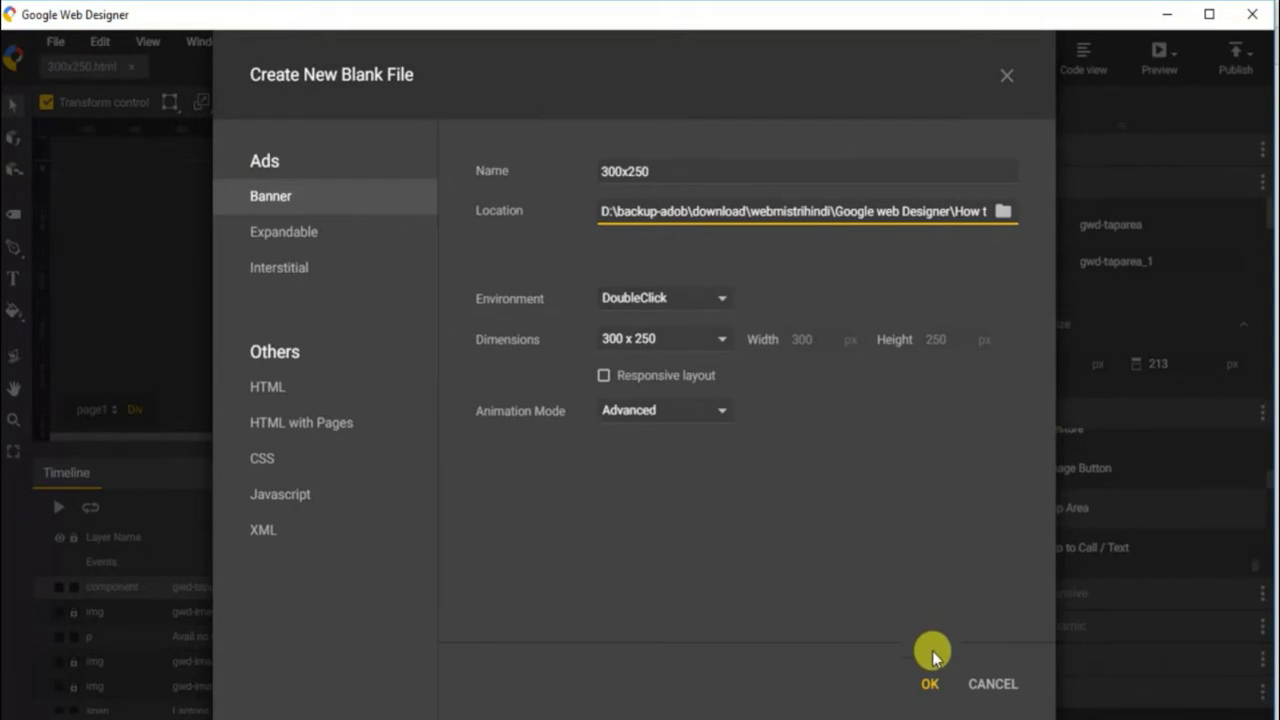
pyautogui.click(930, 684)
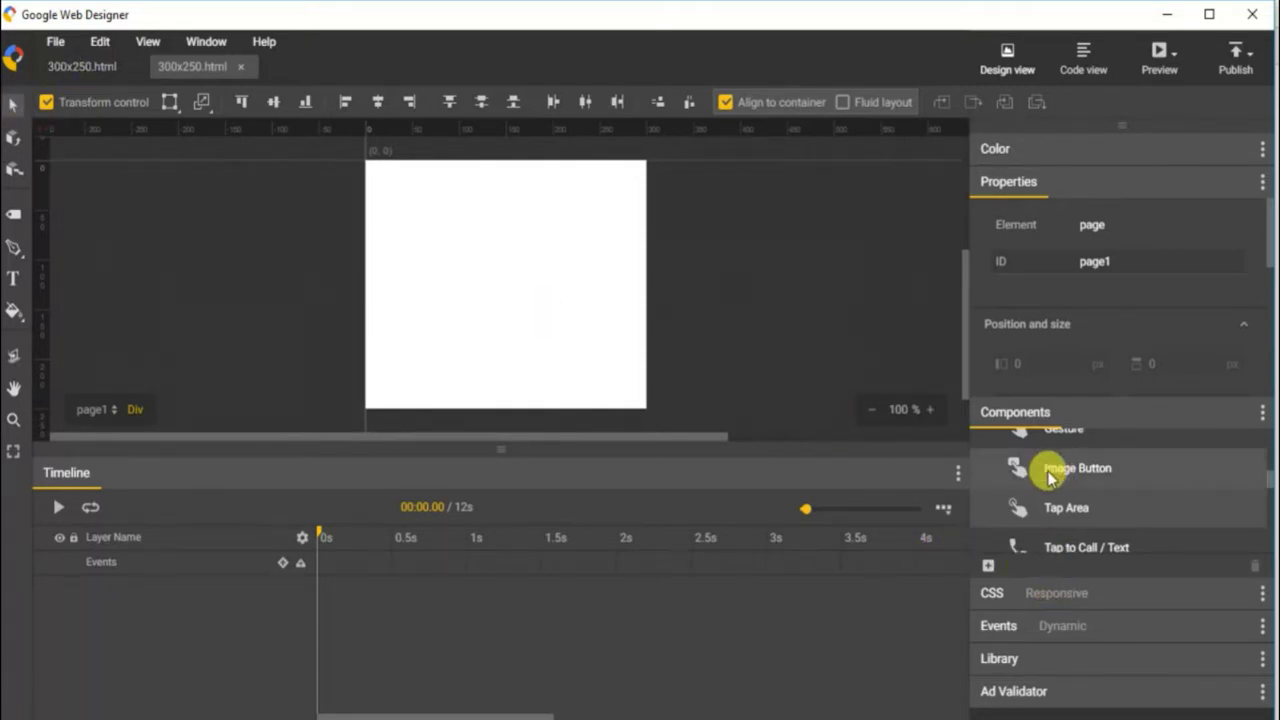
# Import the cta, h1text, offer-zone and product images from the Banner2 folder into the local library
pyautogui.click(1020, 662)
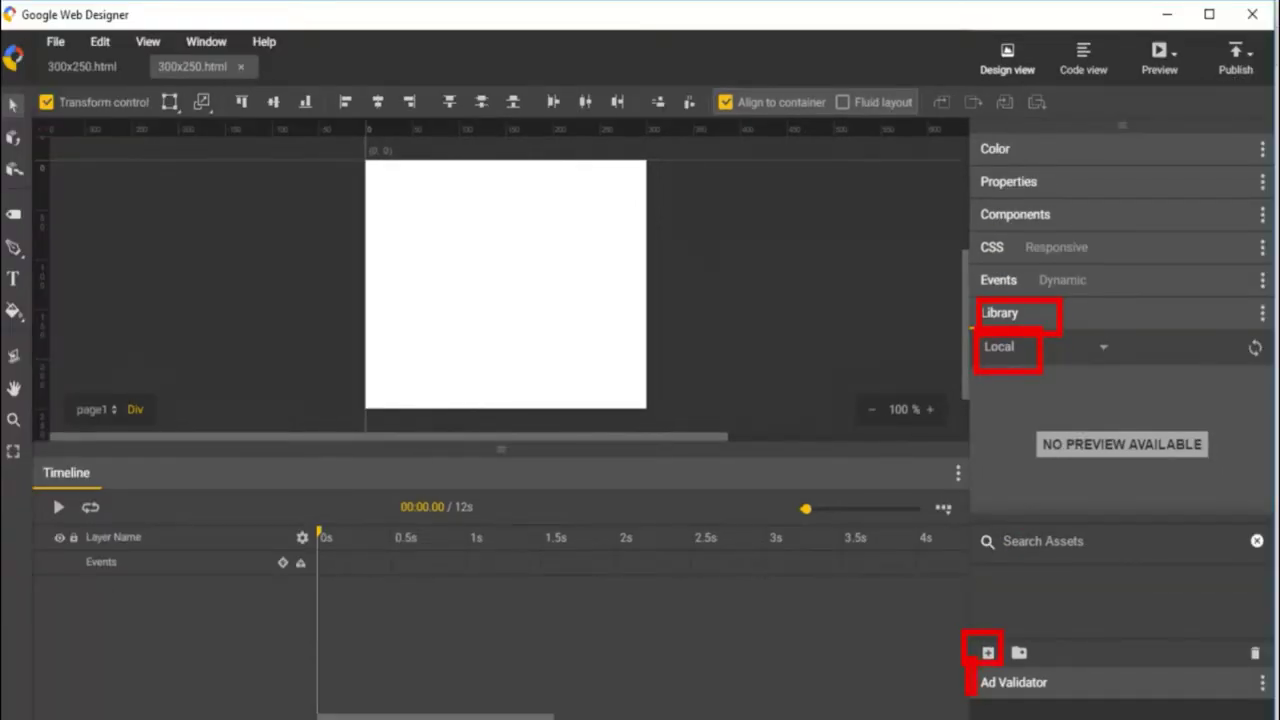
pyautogui.click(988, 652)
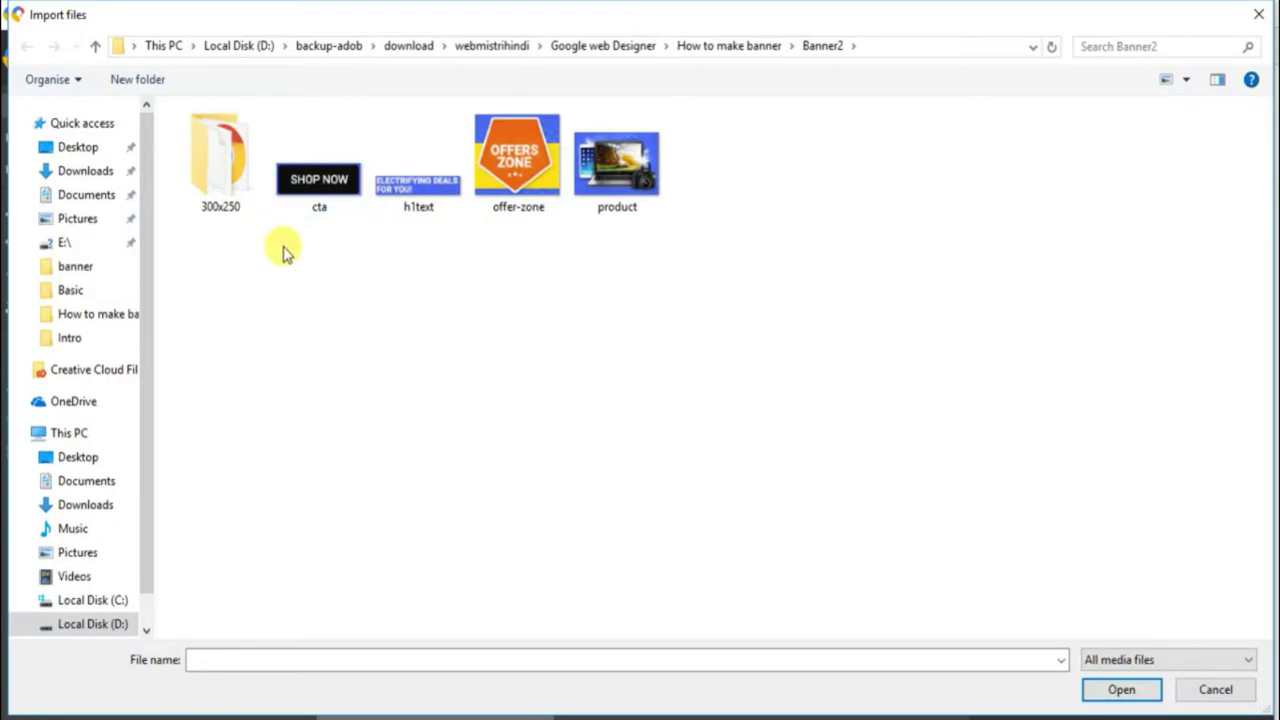
pyautogui.moveTo(288, 248); pyautogui.dragTo(730, 195)
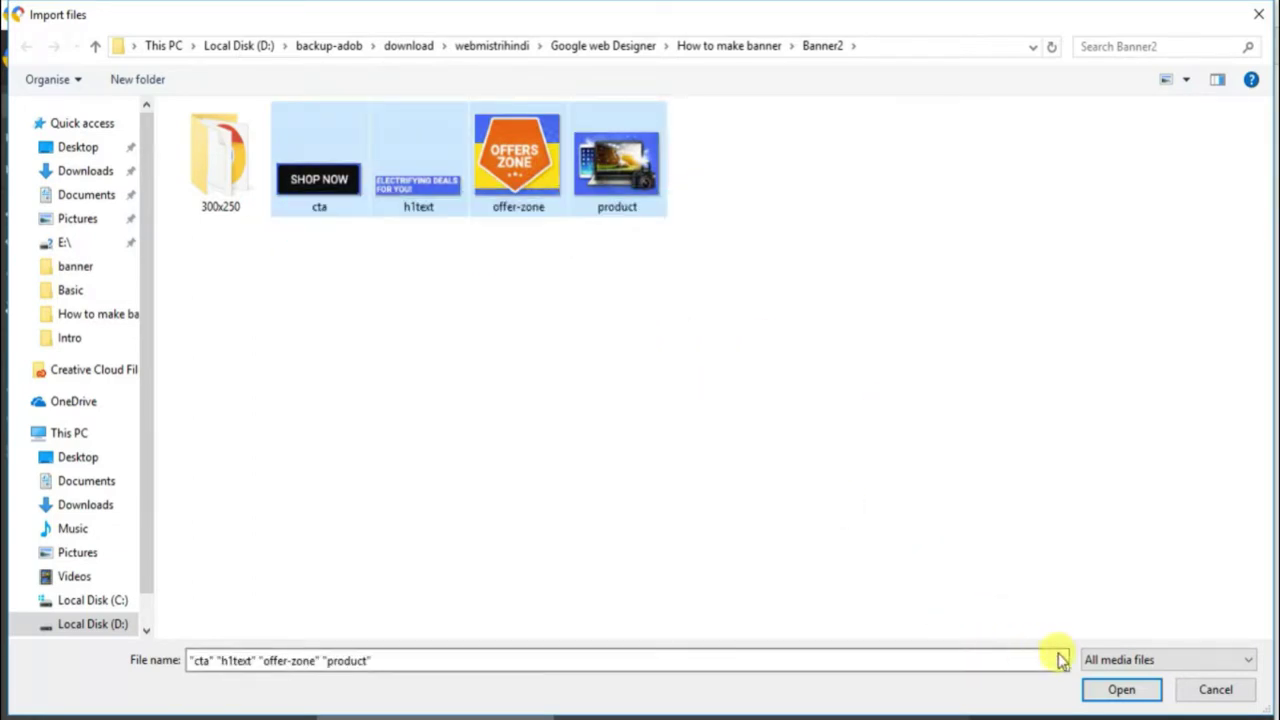
pyautogui.click(1090, 686)
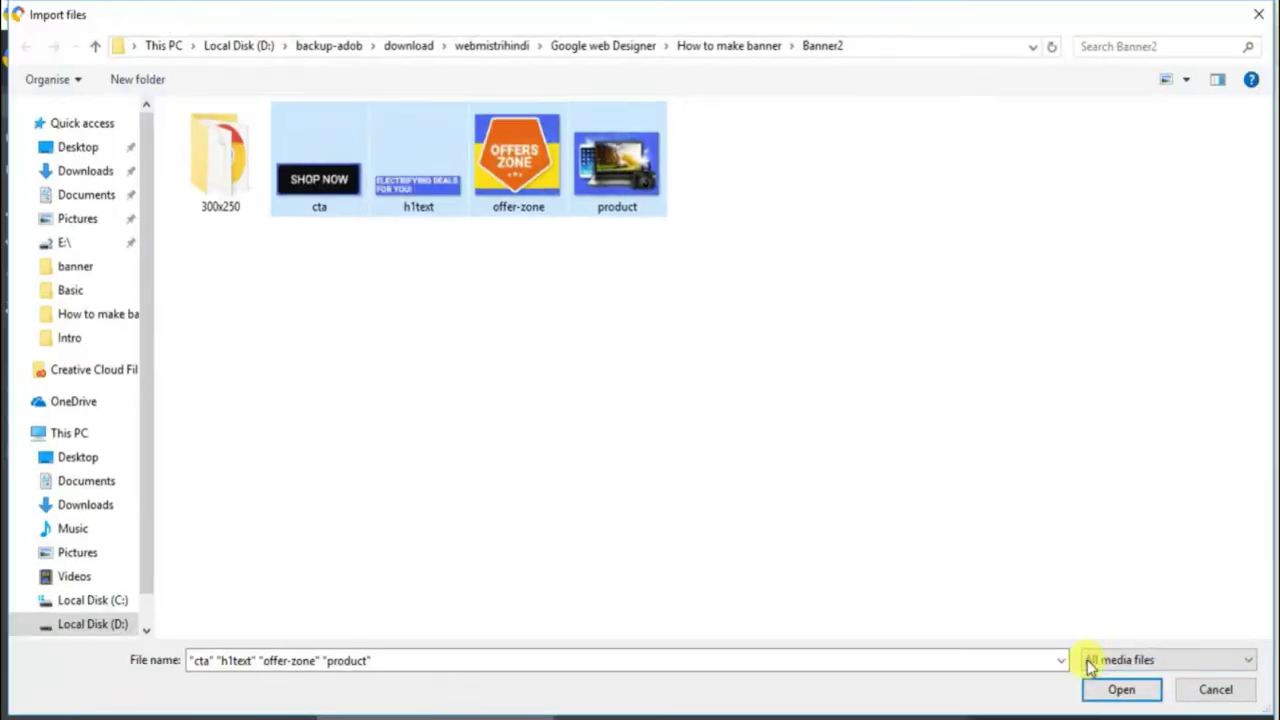
pyautogui.click(1108, 692)
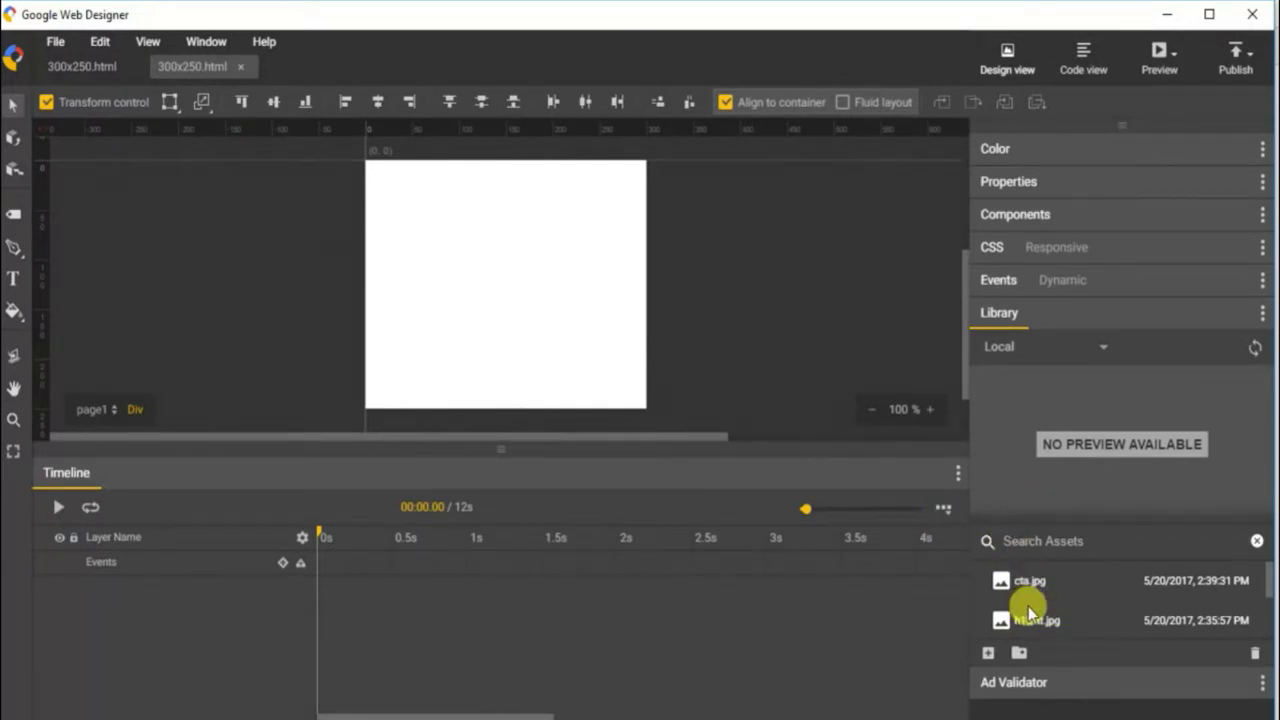
pyautogui.scroll(-2, 1028, 606)
pyautogui.scroll(-1, 512, 388)
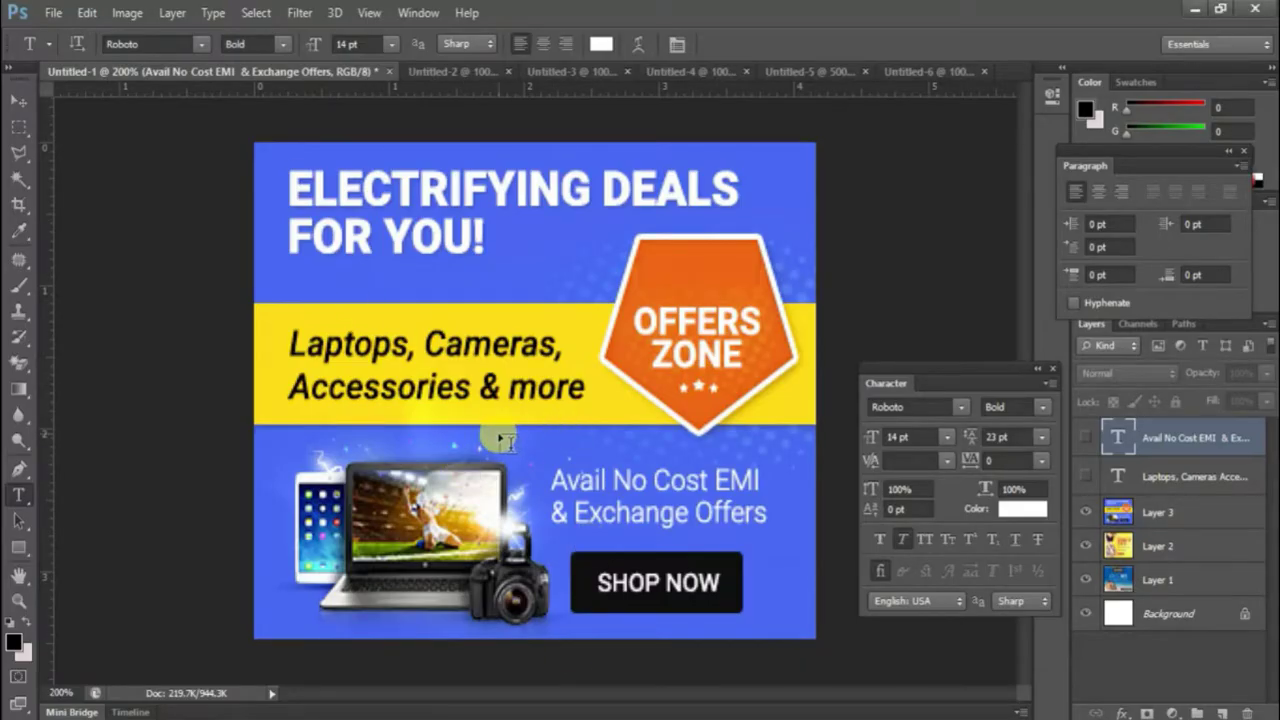
# Switch to Photoshop, sample the design's blue background with the foreground color picker and copy its hex code 4b67ef
pyautogui.click(14, 648)
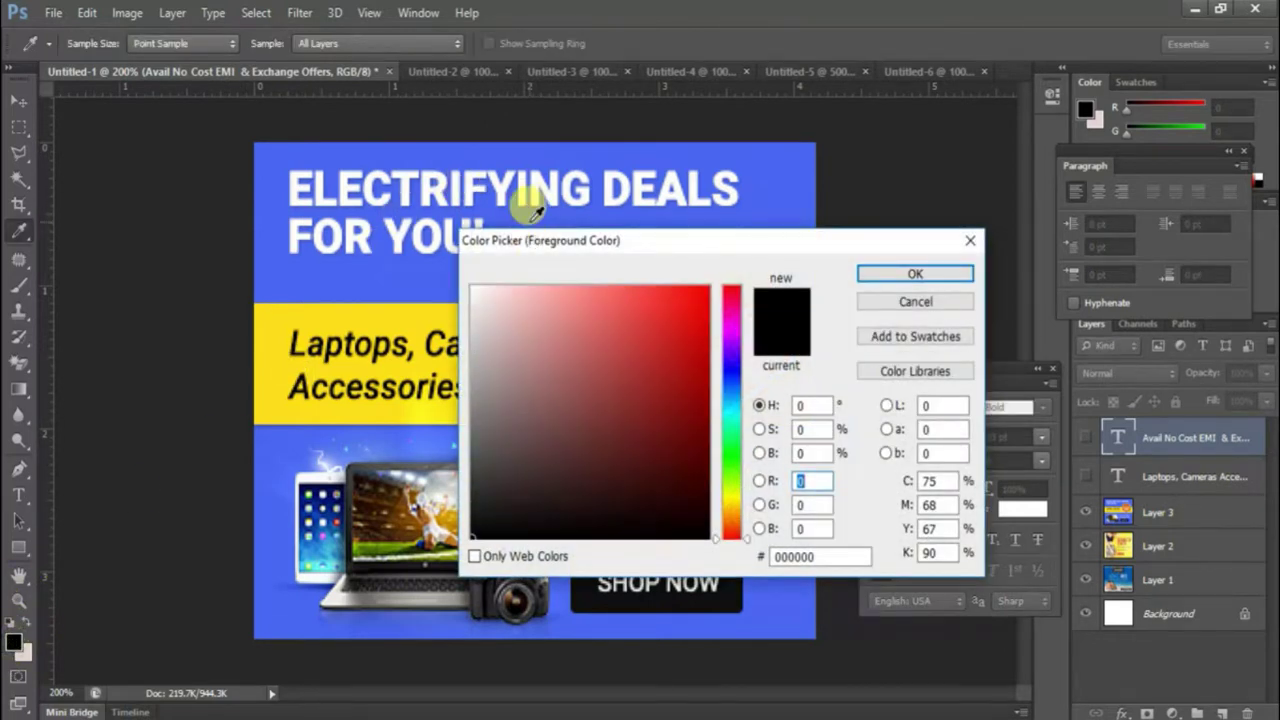
pyautogui.click(528, 220)
pyautogui.click(791, 555)
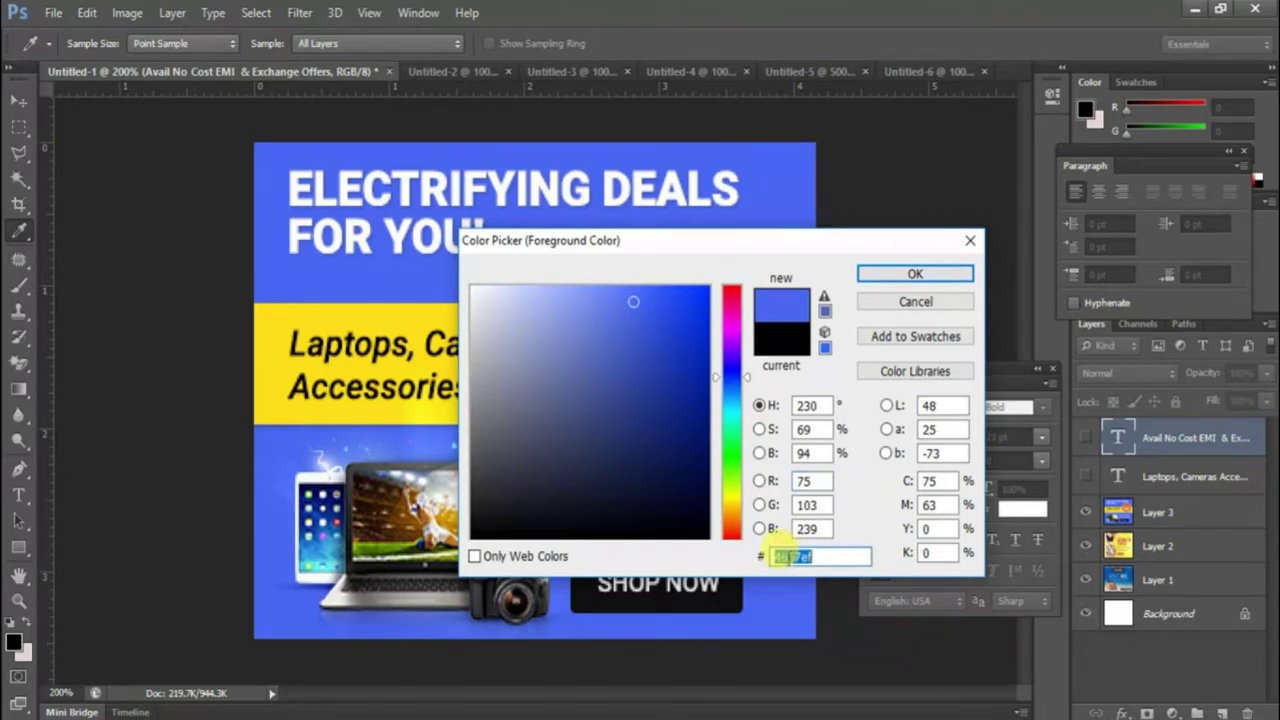
pyautogui.press('Return')
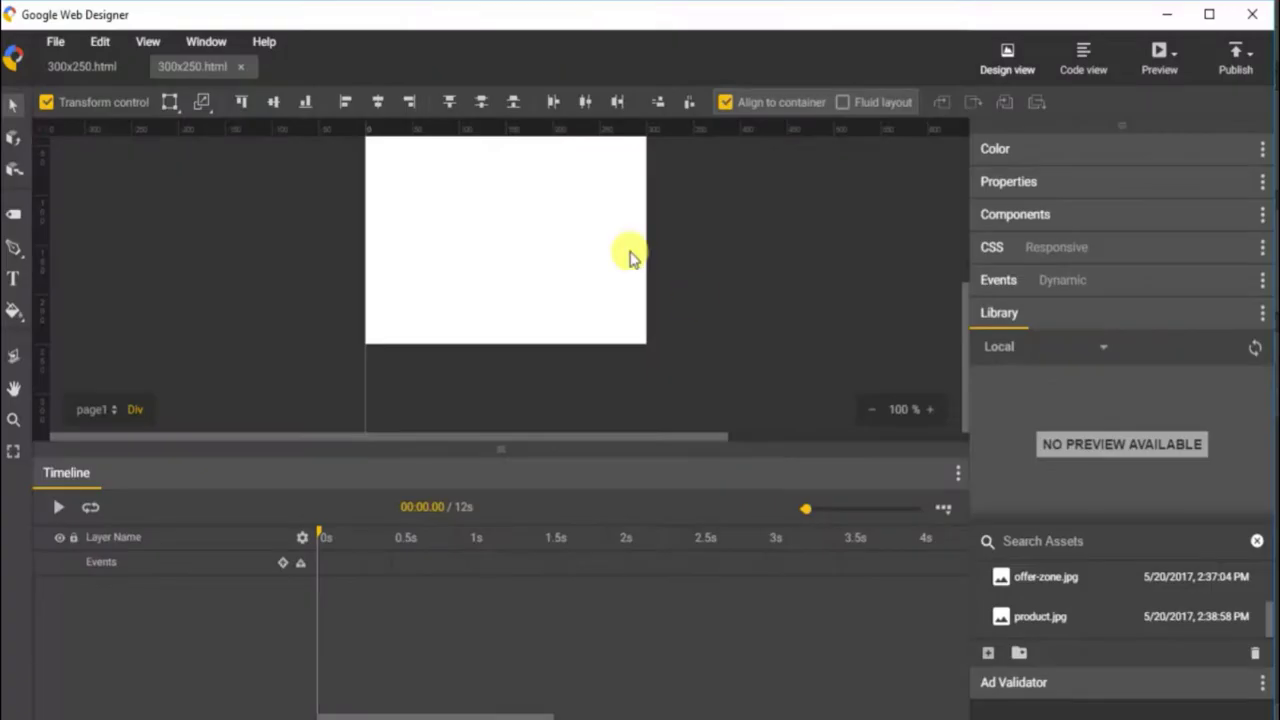
# Switch back to Google Web Designer and set the page's fill color to #4b67ef
pyautogui.scroll(3, 517, 329)
pyautogui.scroll(-3, 521, 328)
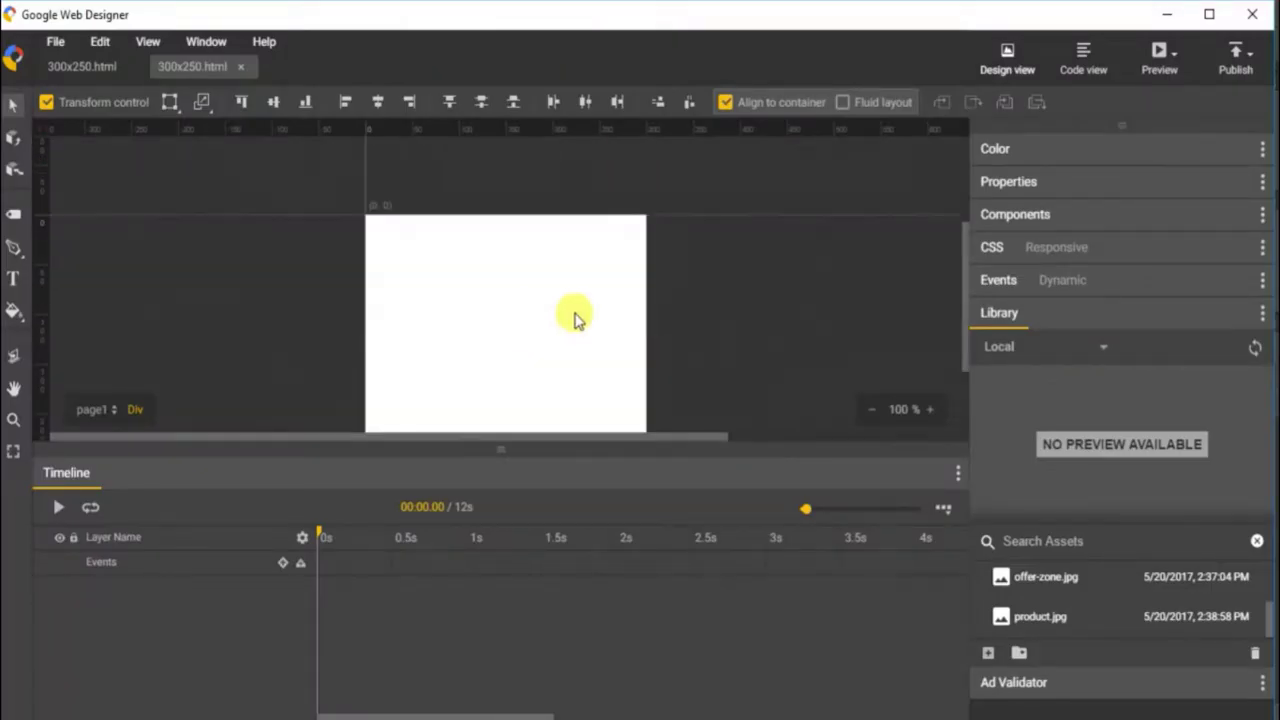
pyautogui.click(1040, 183)
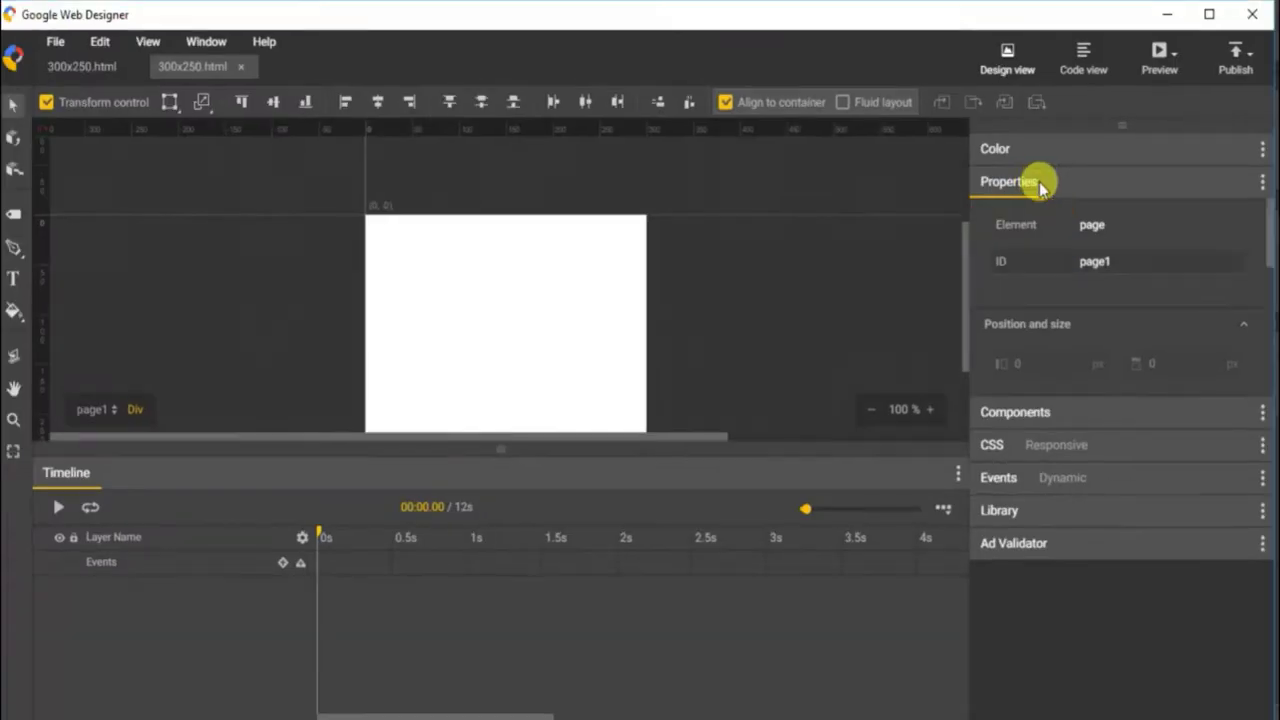
pyautogui.scroll(-1, 1066, 363)
pyautogui.scroll(-4, 1055, 272)
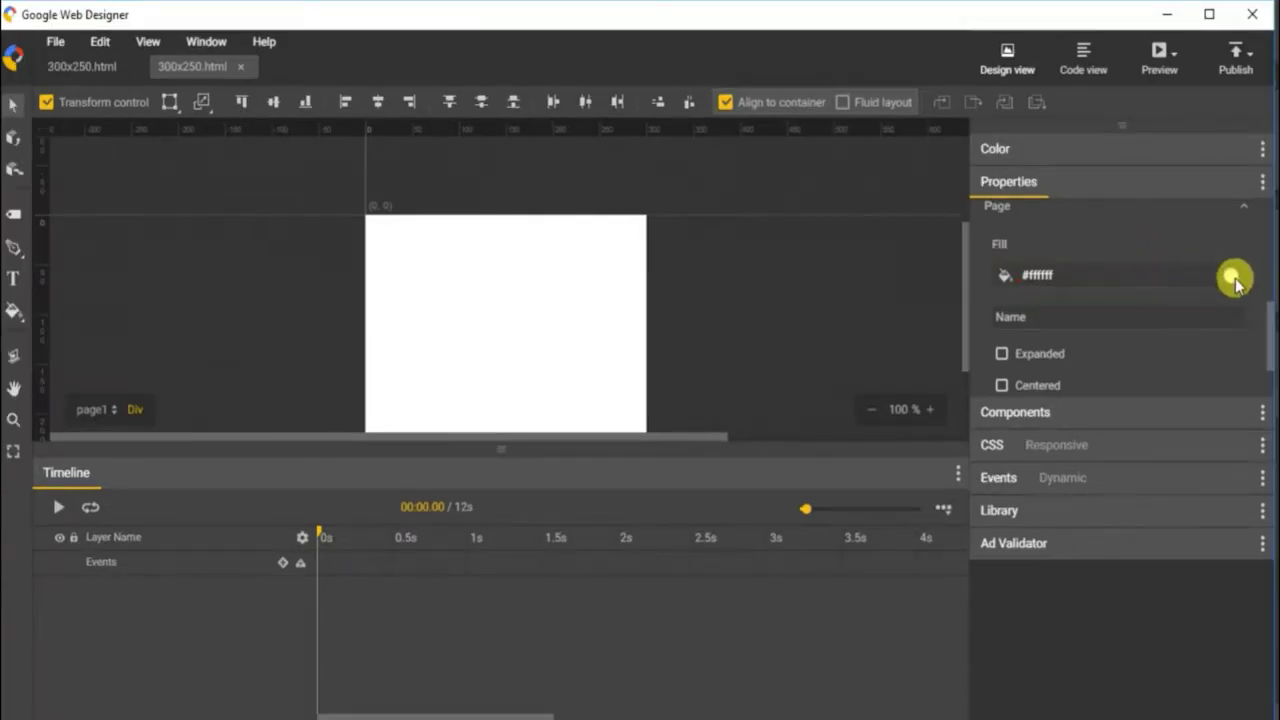
pyautogui.click(1101, 273)
pyautogui.click(1041, 274)
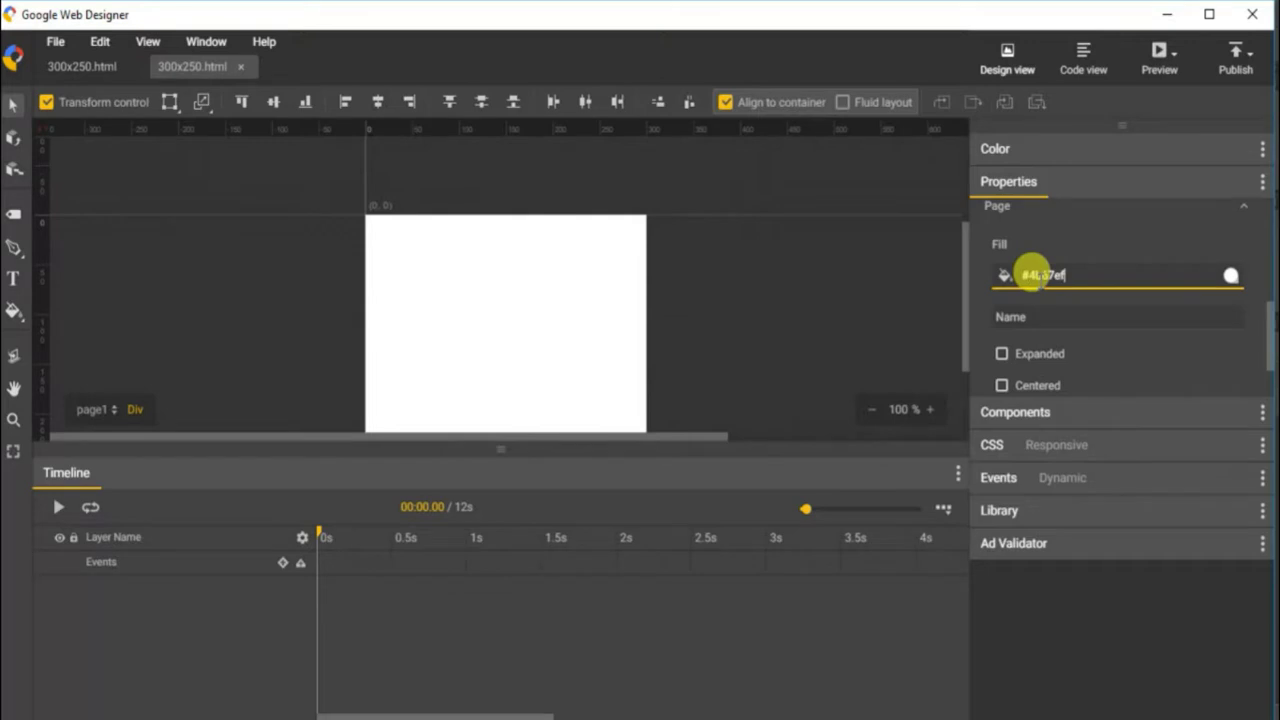
pyautogui.press('Return')
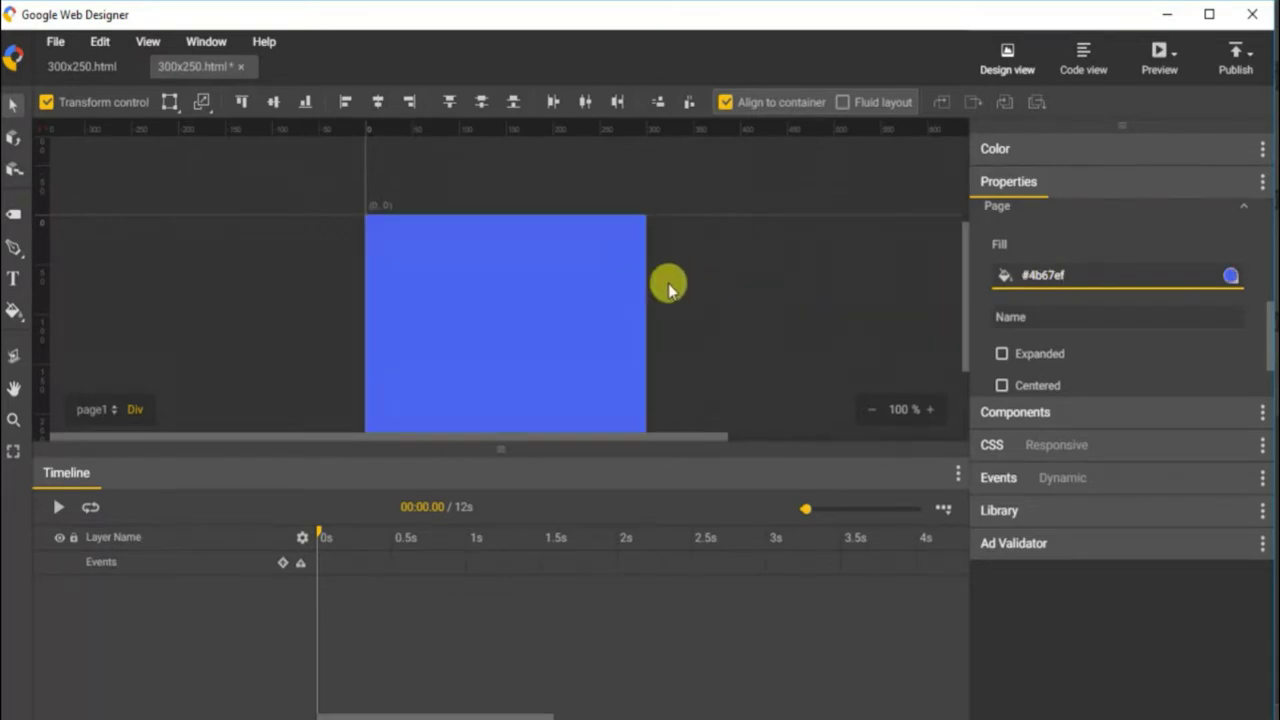
pyautogui.moveTo(962, 262); pyautogui.dragTo(963, 277)
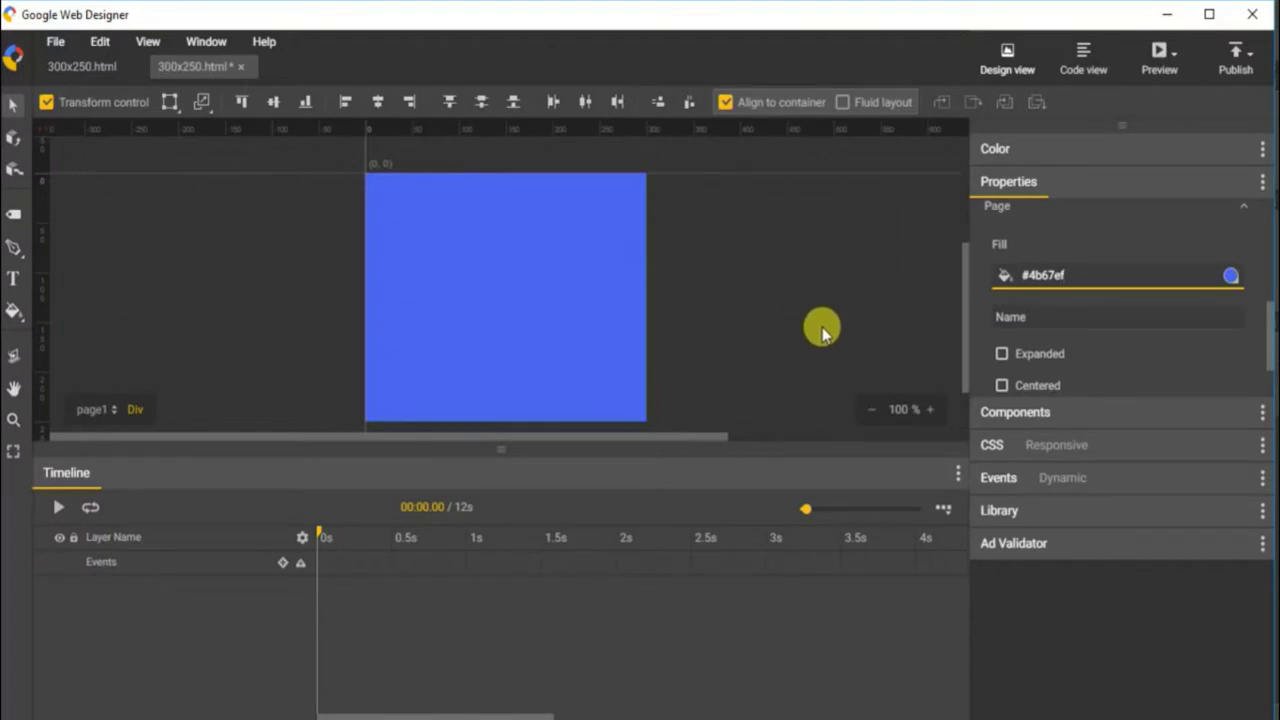
pyautogui.moveTo(763, 715)
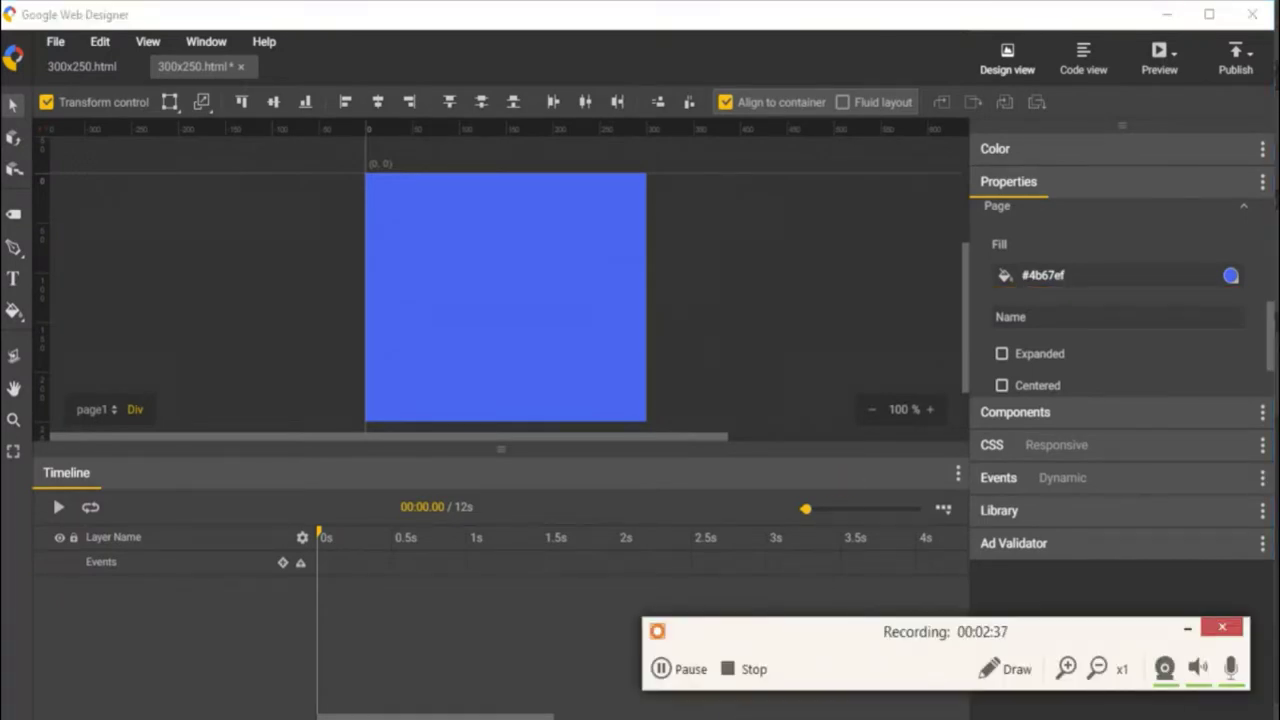
pyautogui.click(1188, 628)
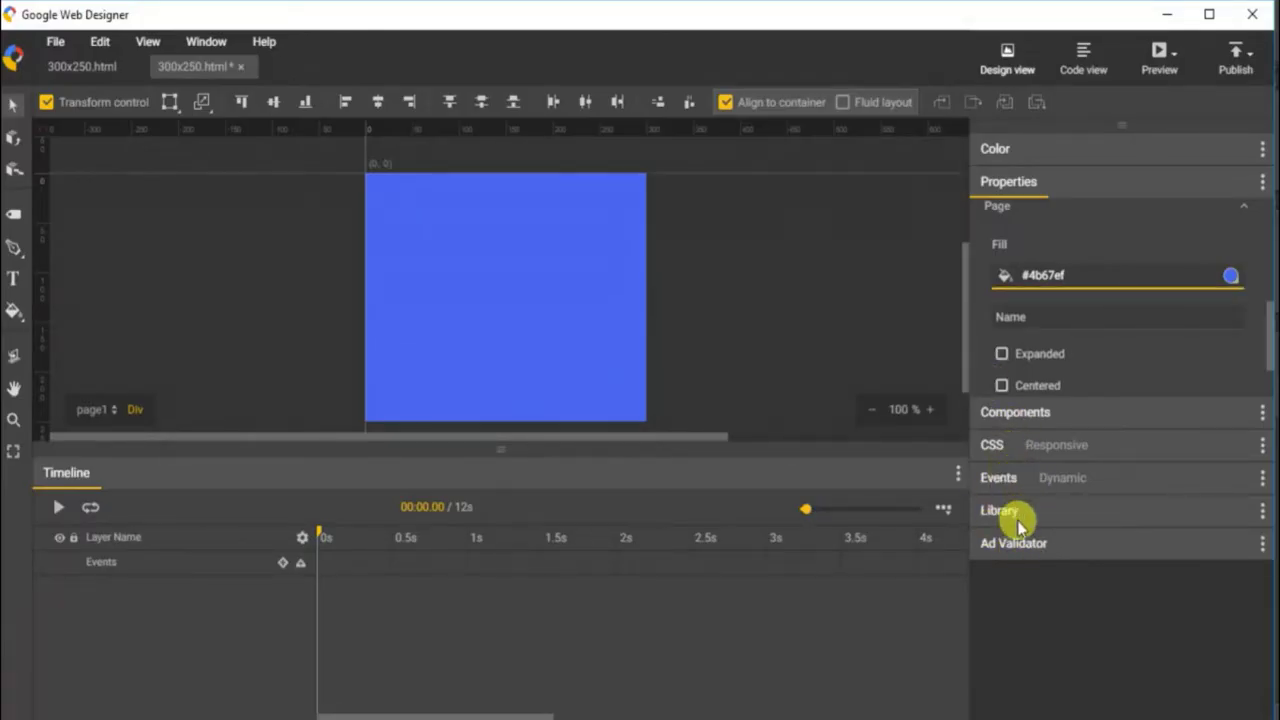
# Place the h1text.jpg image from the library near the top of the banner and name its layer heading1
pyautogui.click(1012, 512)
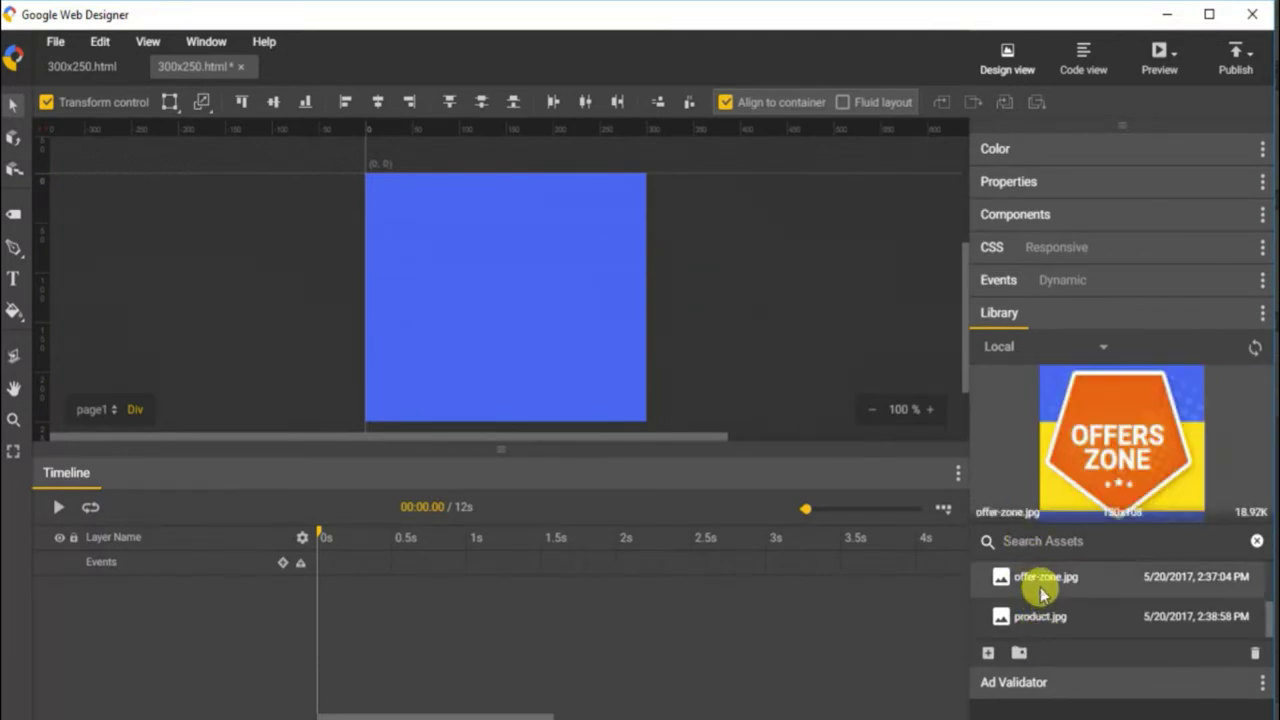
pyautogui.scroll(2, 1040, 593)
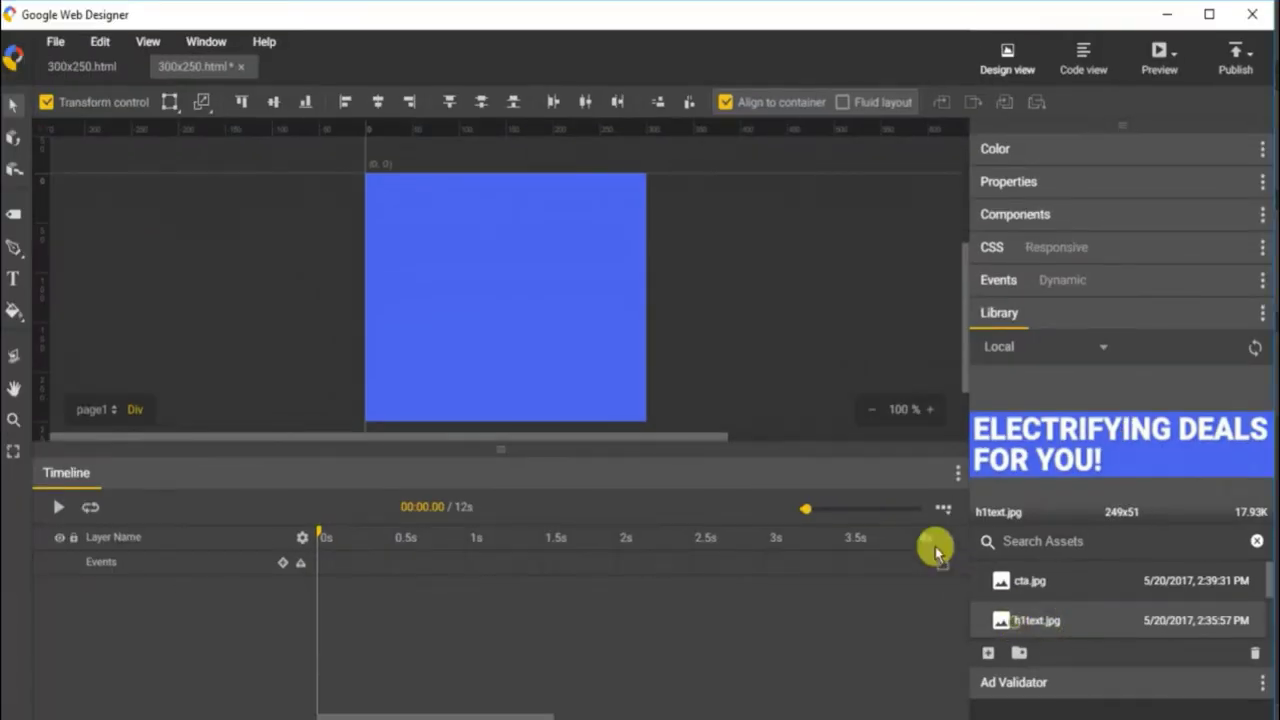
pyautogui.moveTo(937, 553); pyautogui.dragTo(452, 220)
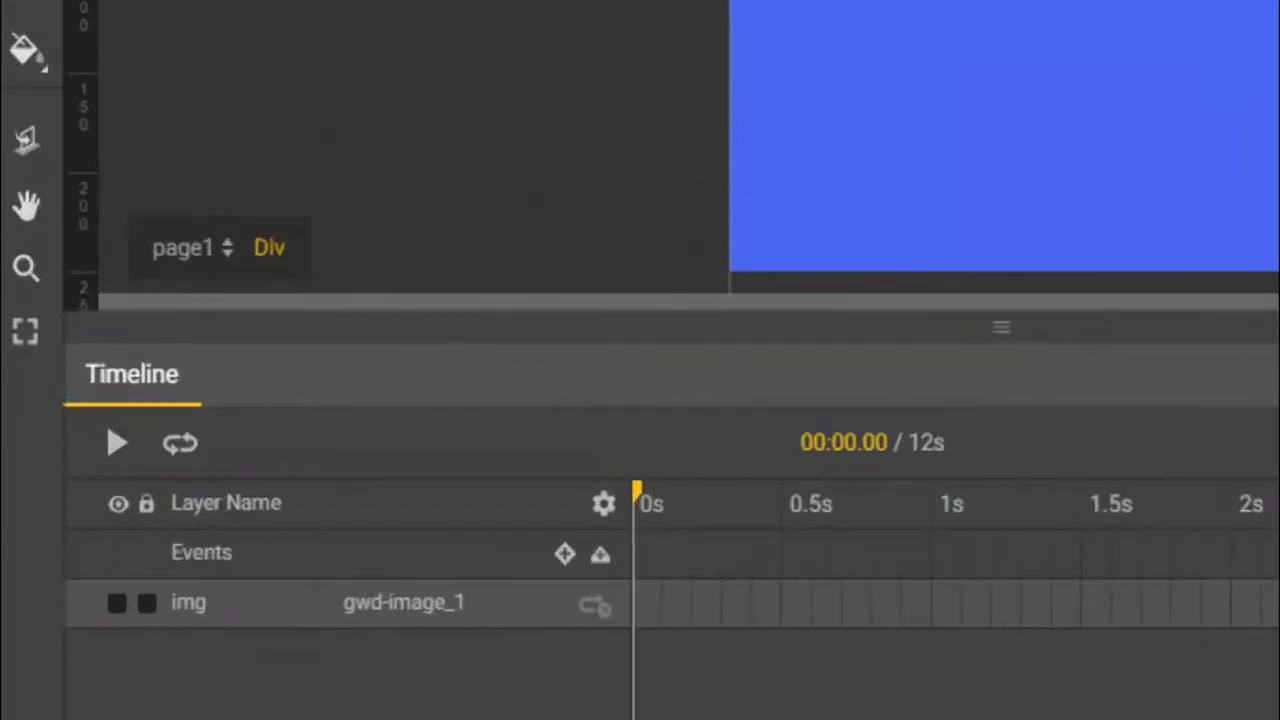
pyautogui.moveTo(72, 556)
pyautogui.mouseDown()
pyautogui.moveTo(300, 668)
pyautogui.moveTo(600, 660)
pyautogui.mouseUp()
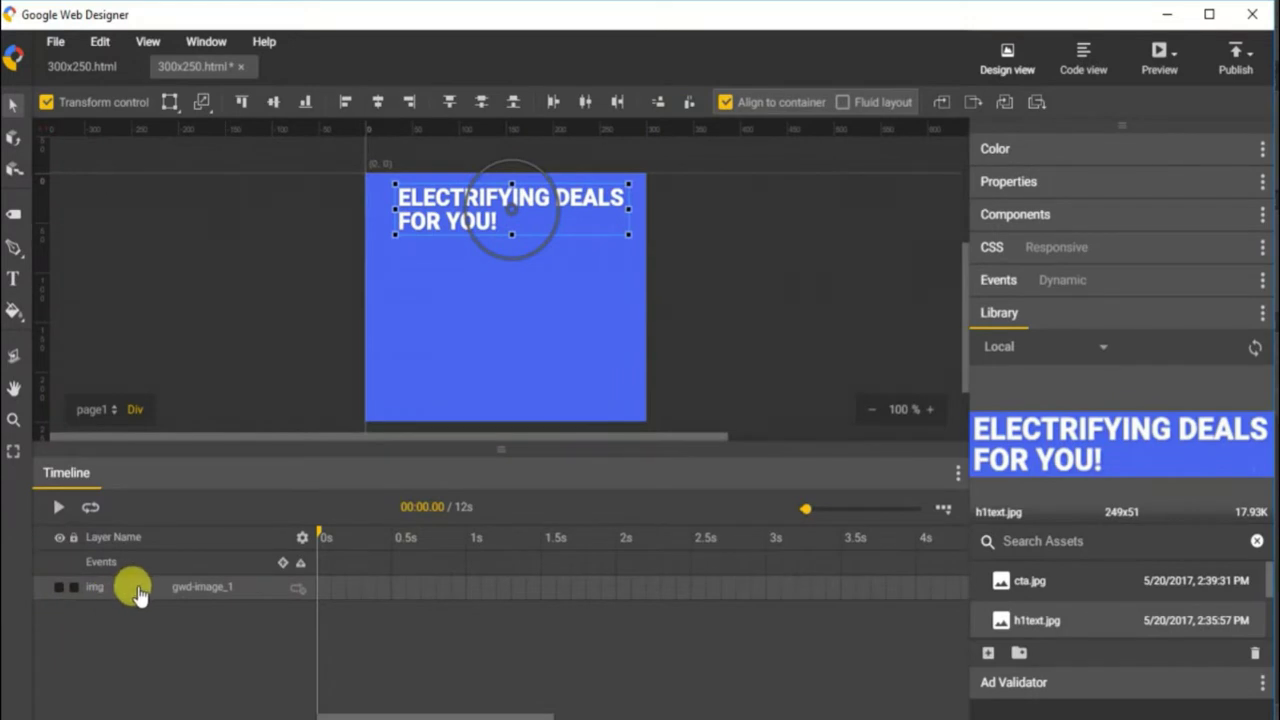
pyautogui.doubleClick(190, 589)
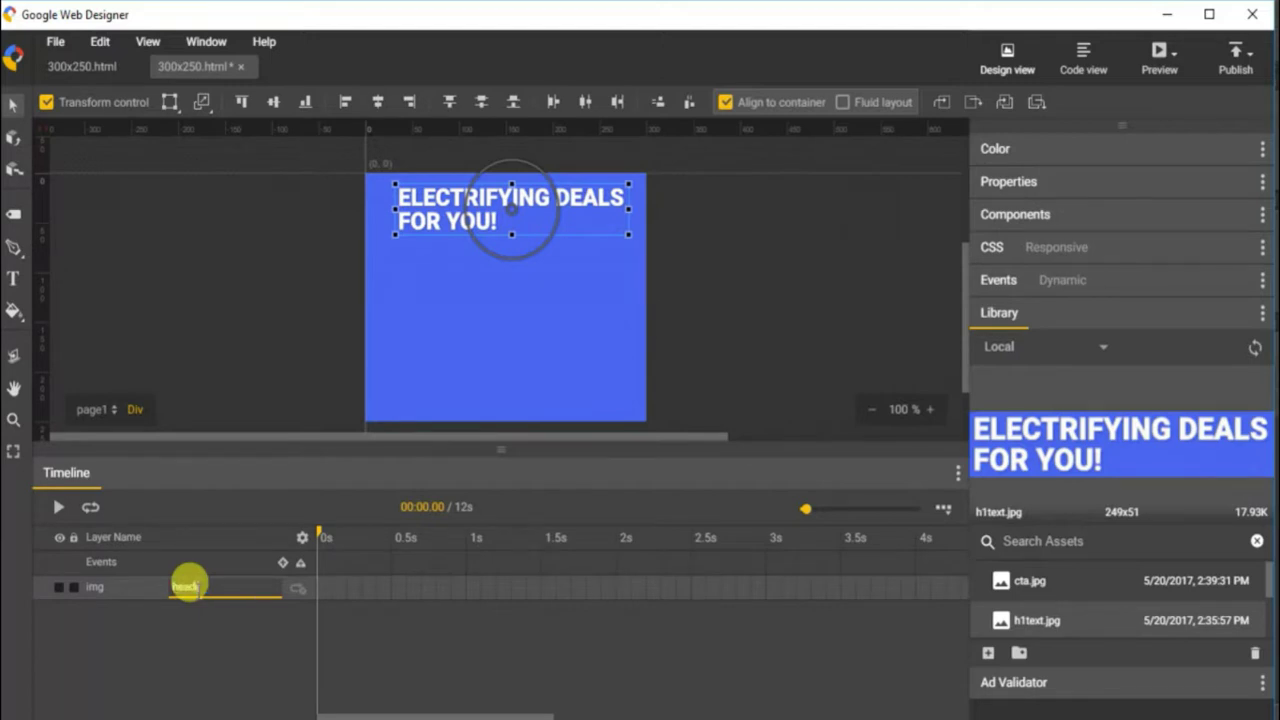
pyautogui.press('Return')
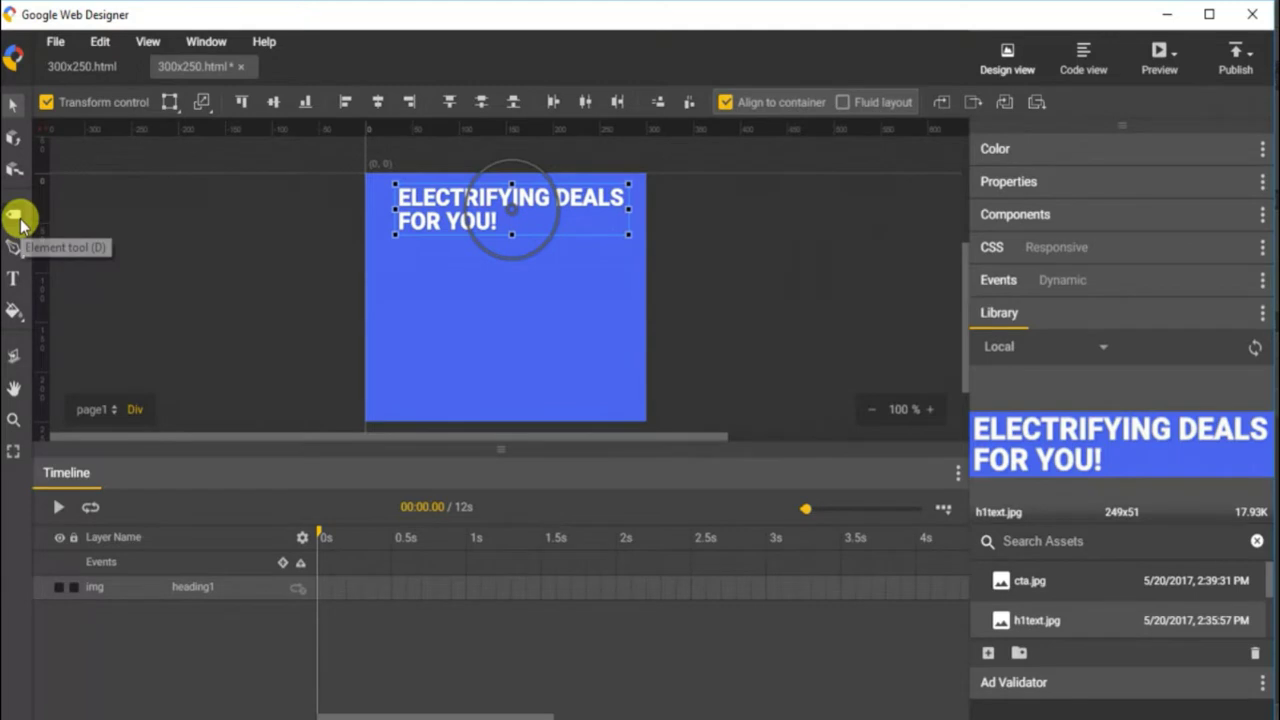
# Draw a div with the Element tool across the banner's full width, below the heading image
pyautogui.click(17, 218)
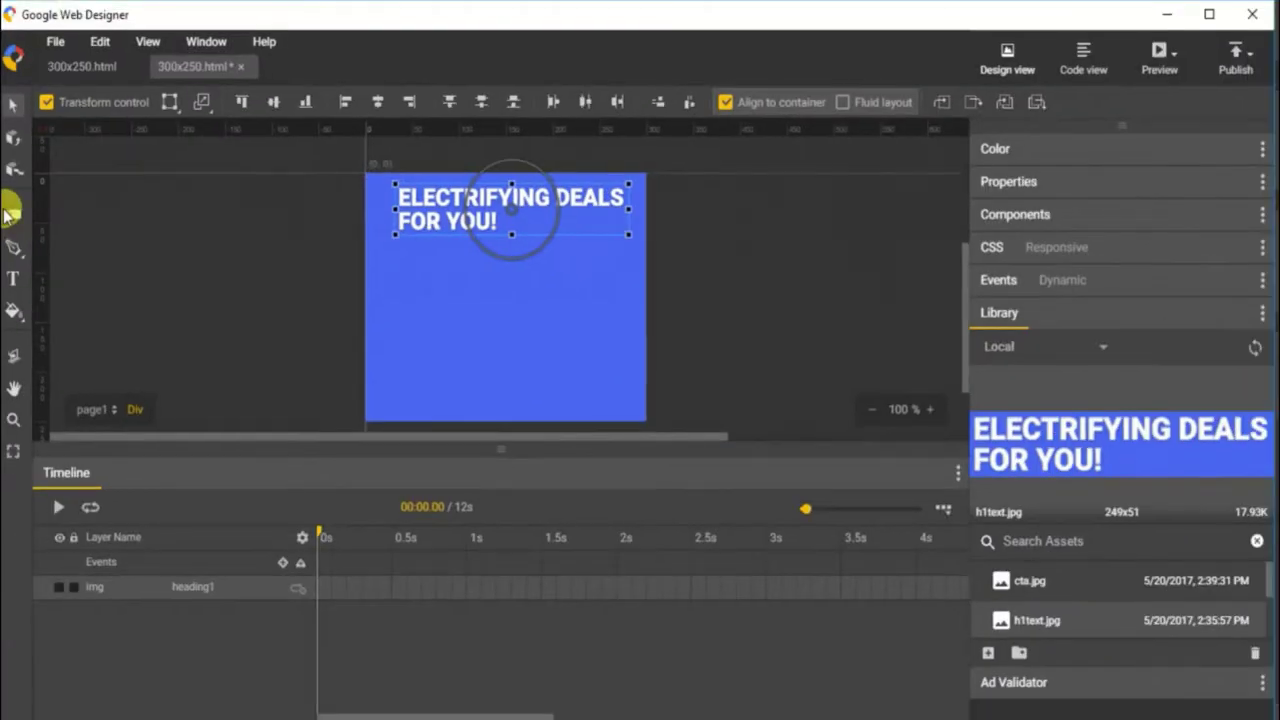
pyautogui.click(12, 214)
pyautogui.moveTo(371, 270); pyautogui.dragTo(655, 346)
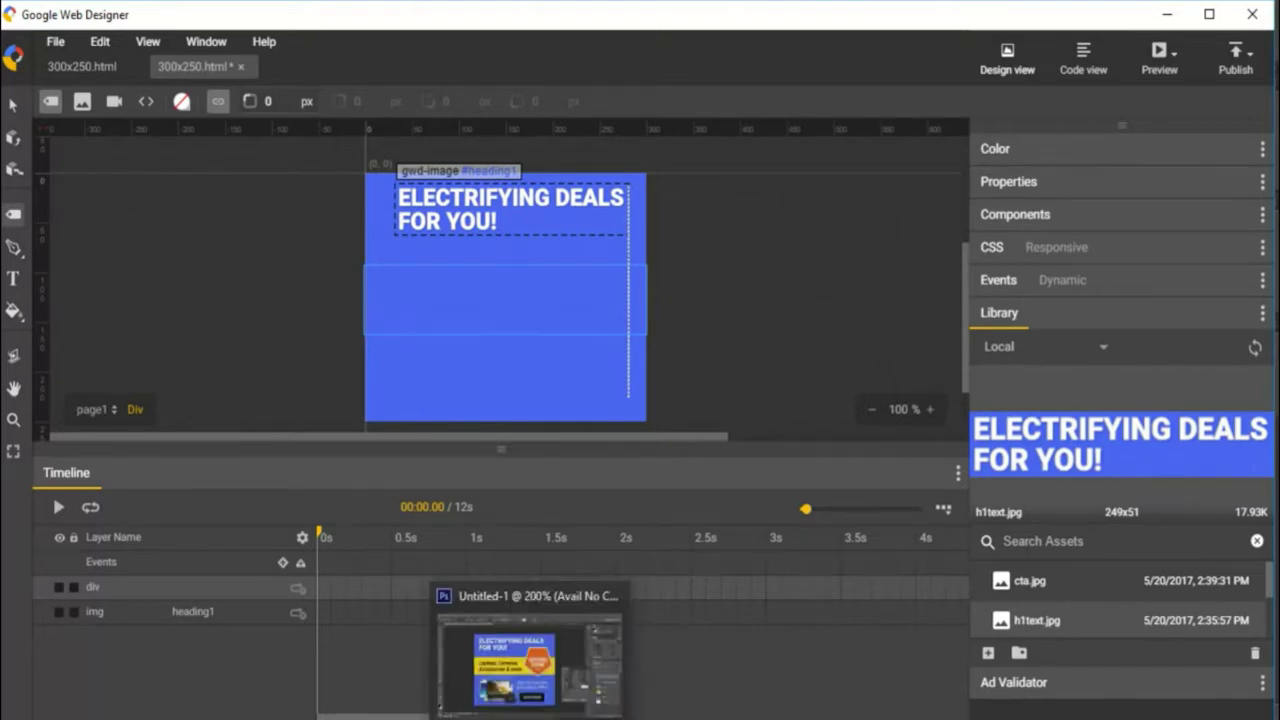
# Switch to Photoshop, sample the yellow band with the foreground color picker, copy its hex code fee11b, and return to Google Web Designer
pyautogui.click(530, 650)
pyautogui.click(13, 640)
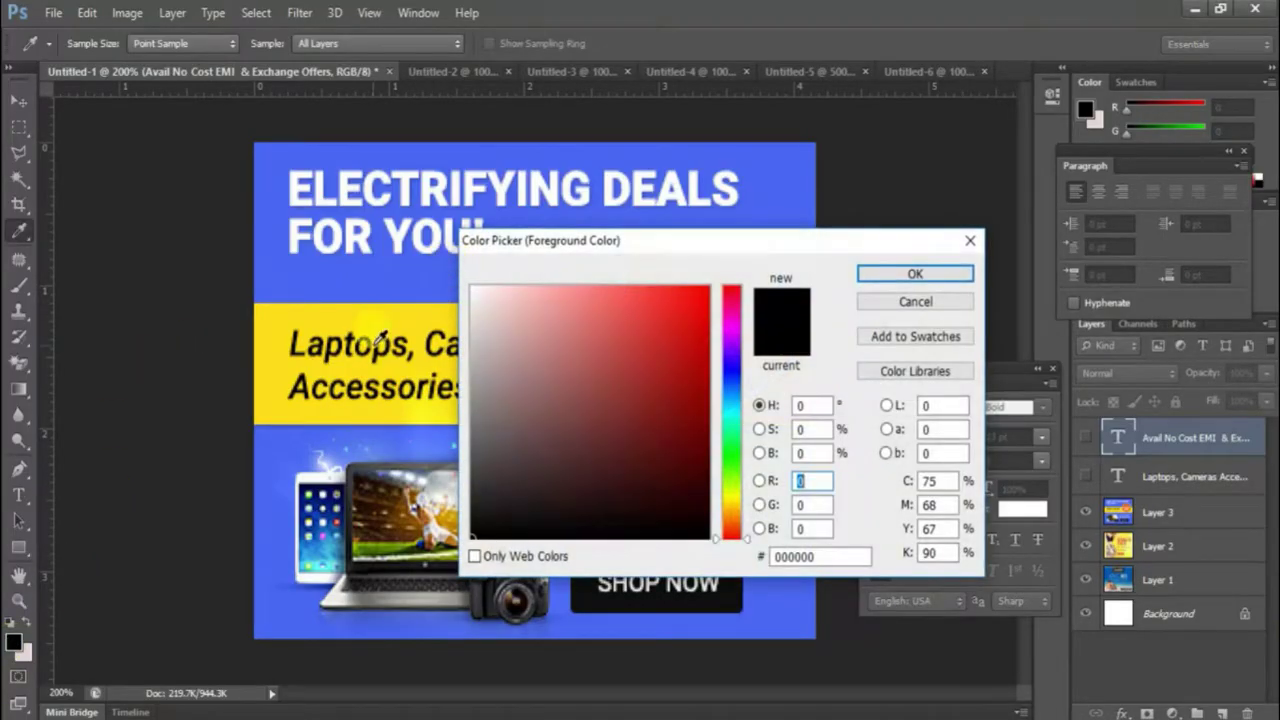
pyautogui.click(362, 318)
pyautogui.doubleClick(803, 557)
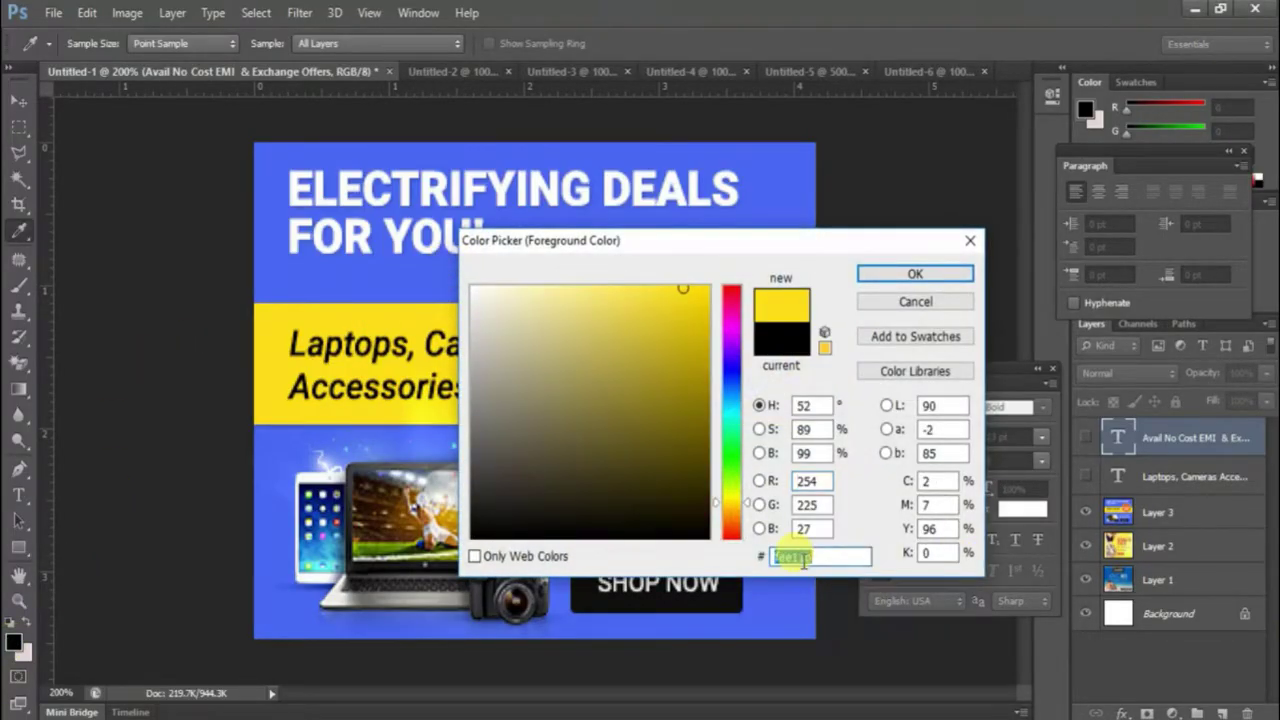
pyautogui.press('super')
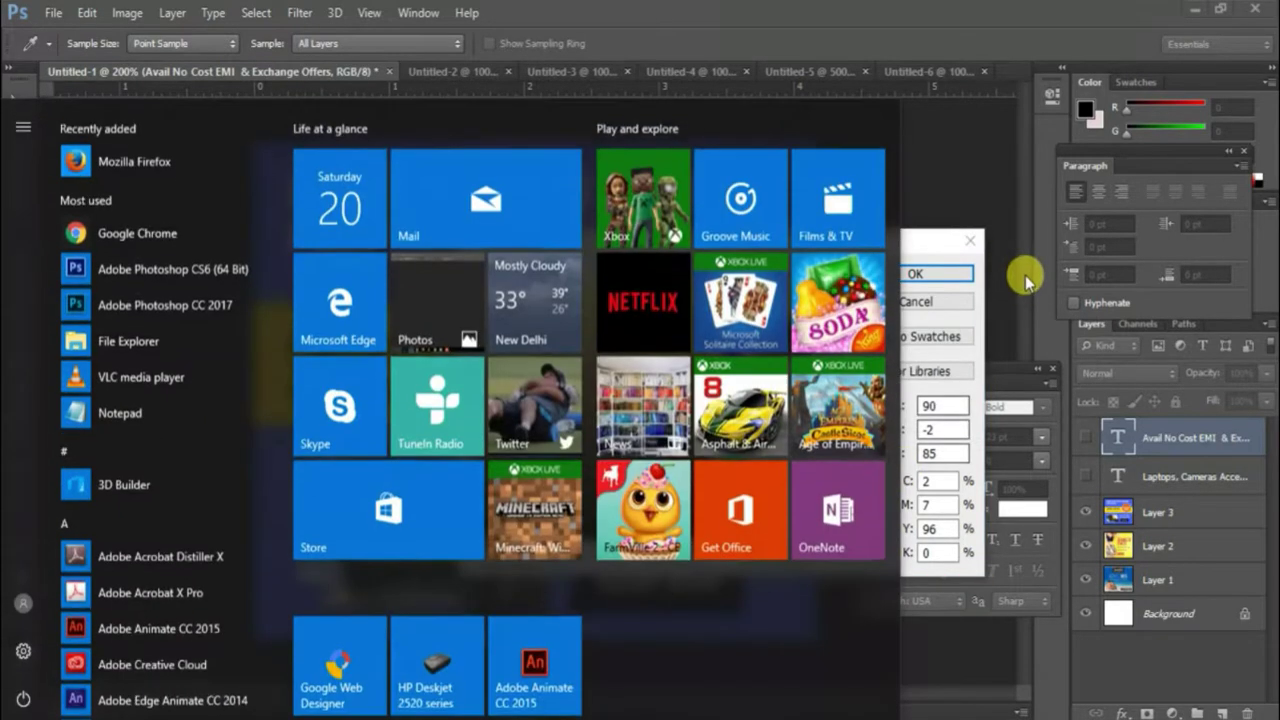
pyautogui.press('Escape')
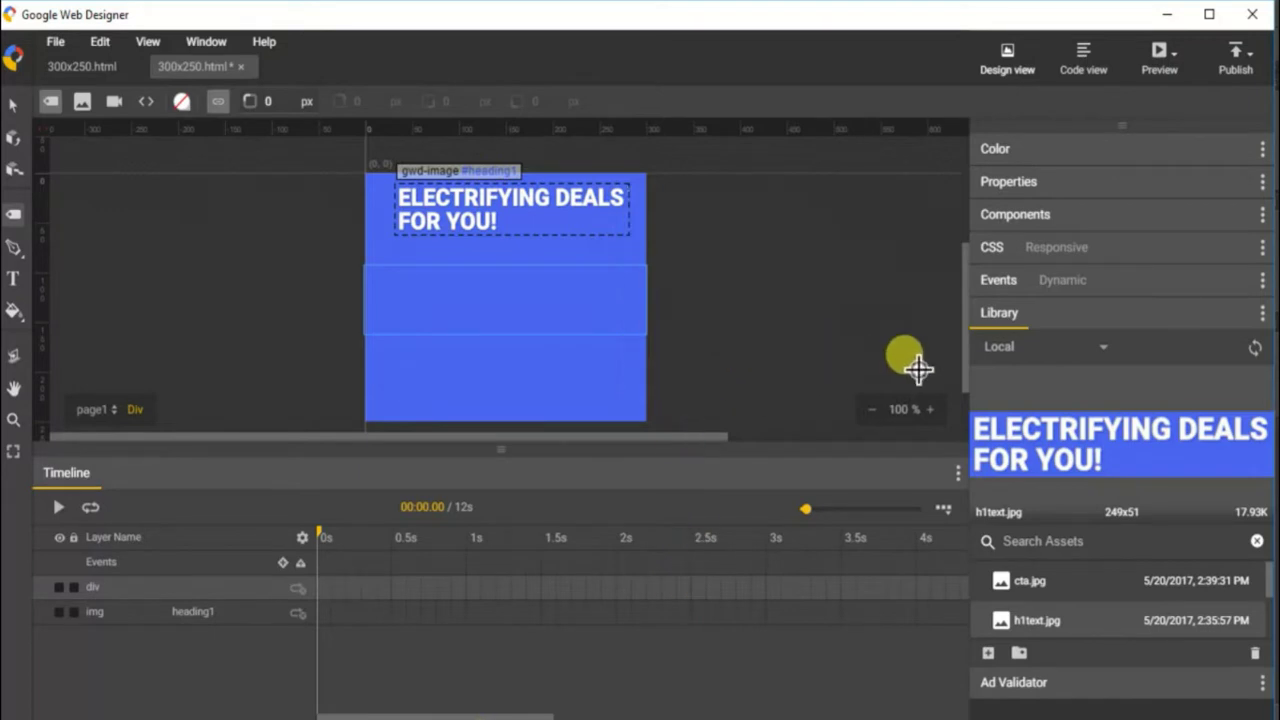
# Set the fill color of the div below the heading image to #fee11b
pyautogui.click(1022, 193)
pyautogui.scroll(-5, 1058, 268)
pyautogui.scroll(-3, 1060, 272)
pyautogui.scroll(3, 1060, 272)
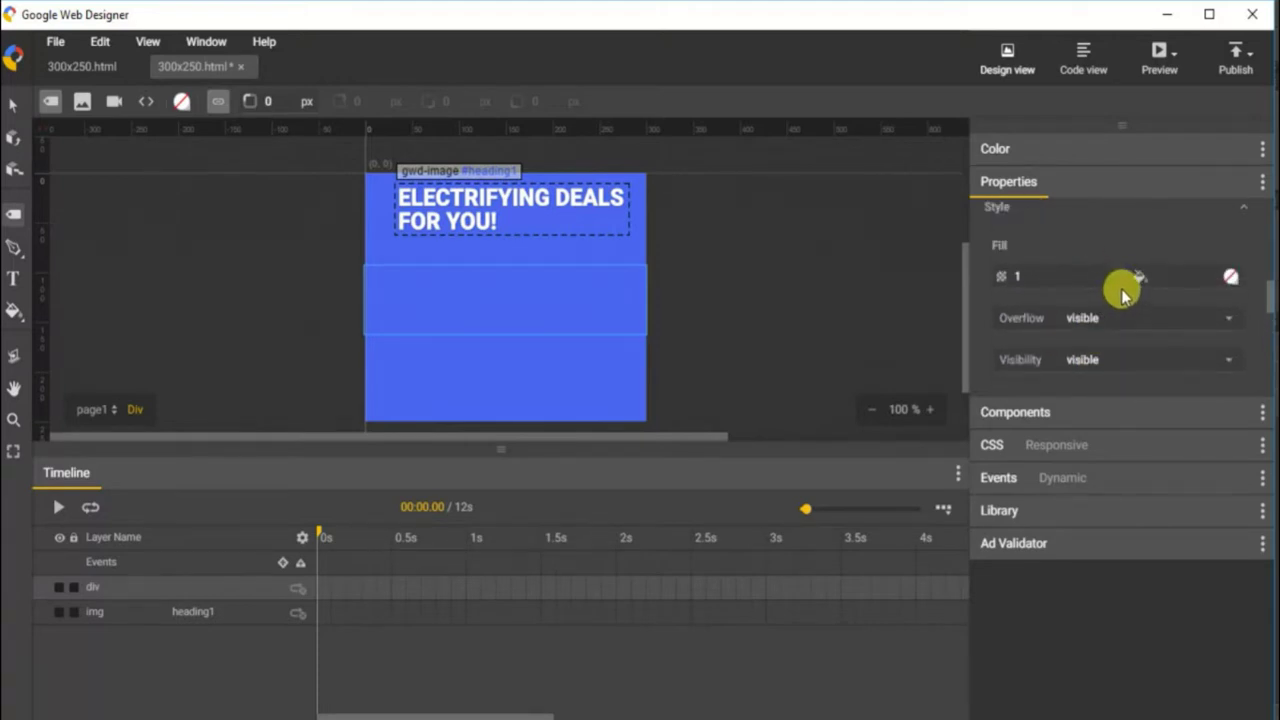
pyautogui.scroll(-2, 1088, 320)
pyautogui.scroll(2, 1092, 318)
pyautogui.scroll(-2, 1128, 280)
pyautogui.click(20, 130)
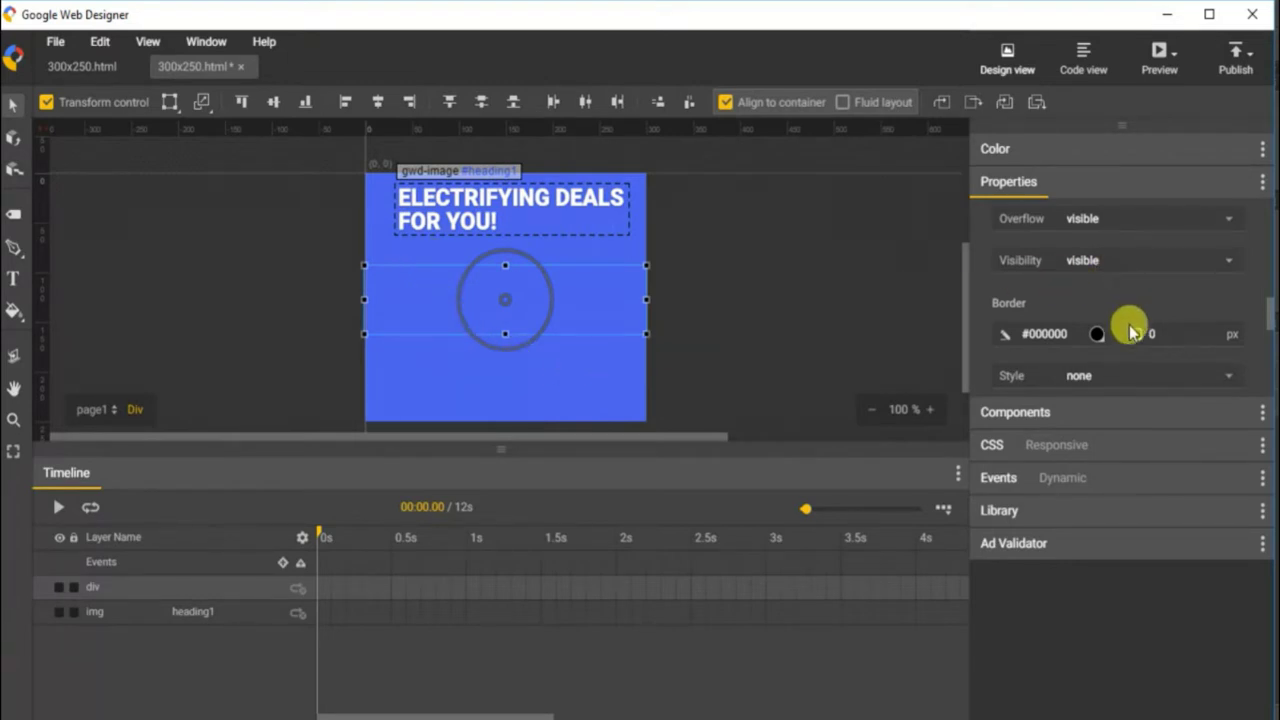
pyautogui.scroll(5, 1162, 322)
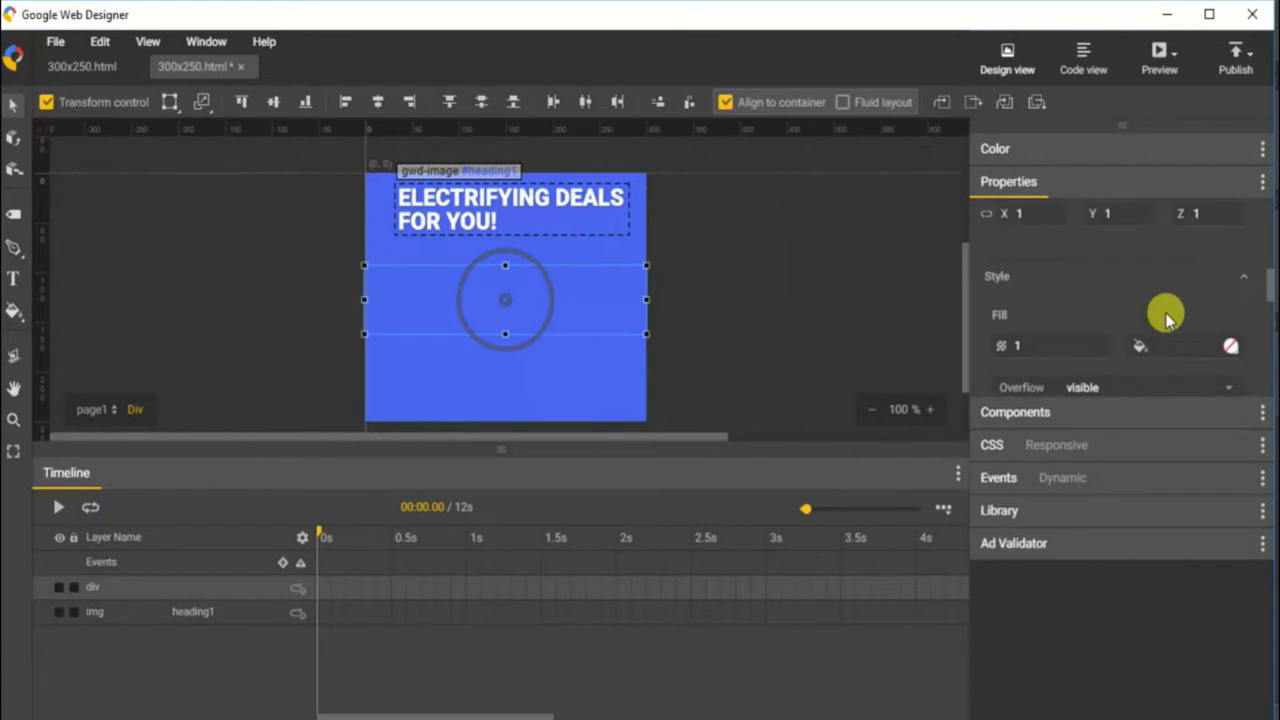
pyautogui.scroll(2, 1165, 316)
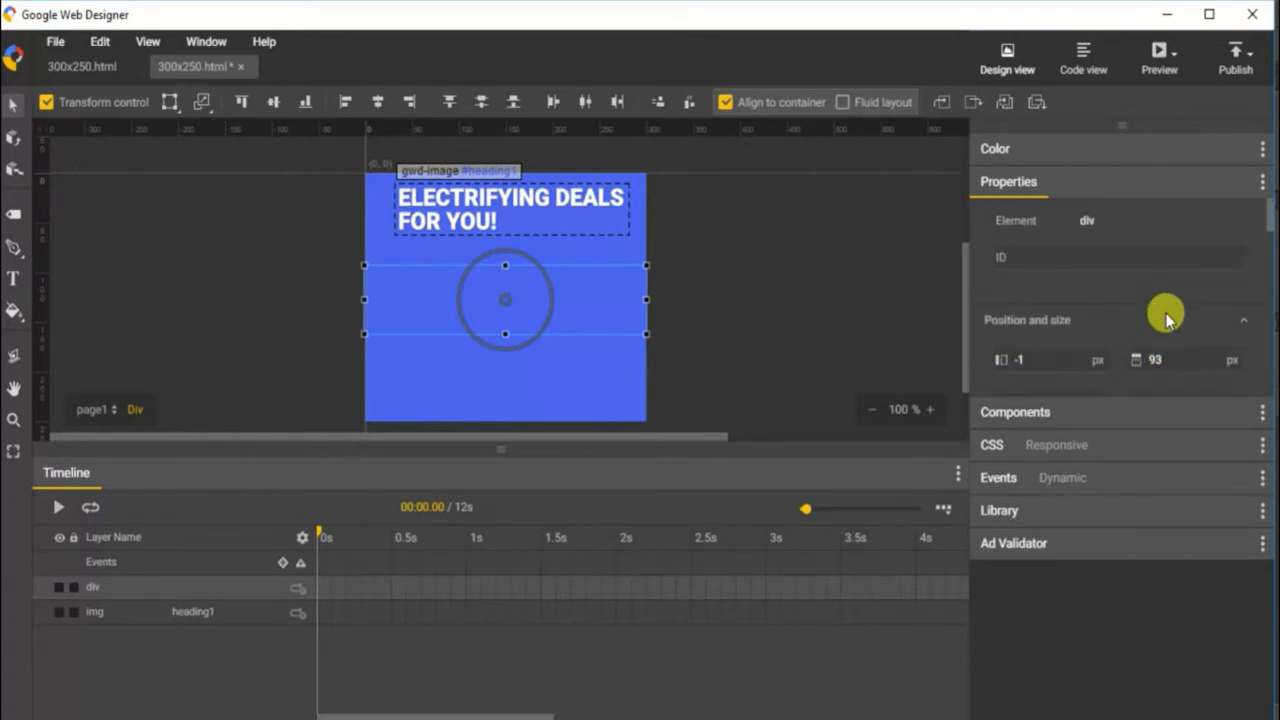
pyautogui.scroll(-5, 1167, 318)
pyautogui.scroll(-2, 1168, 324)
pyautogui.scroll(3, 1164, 312)
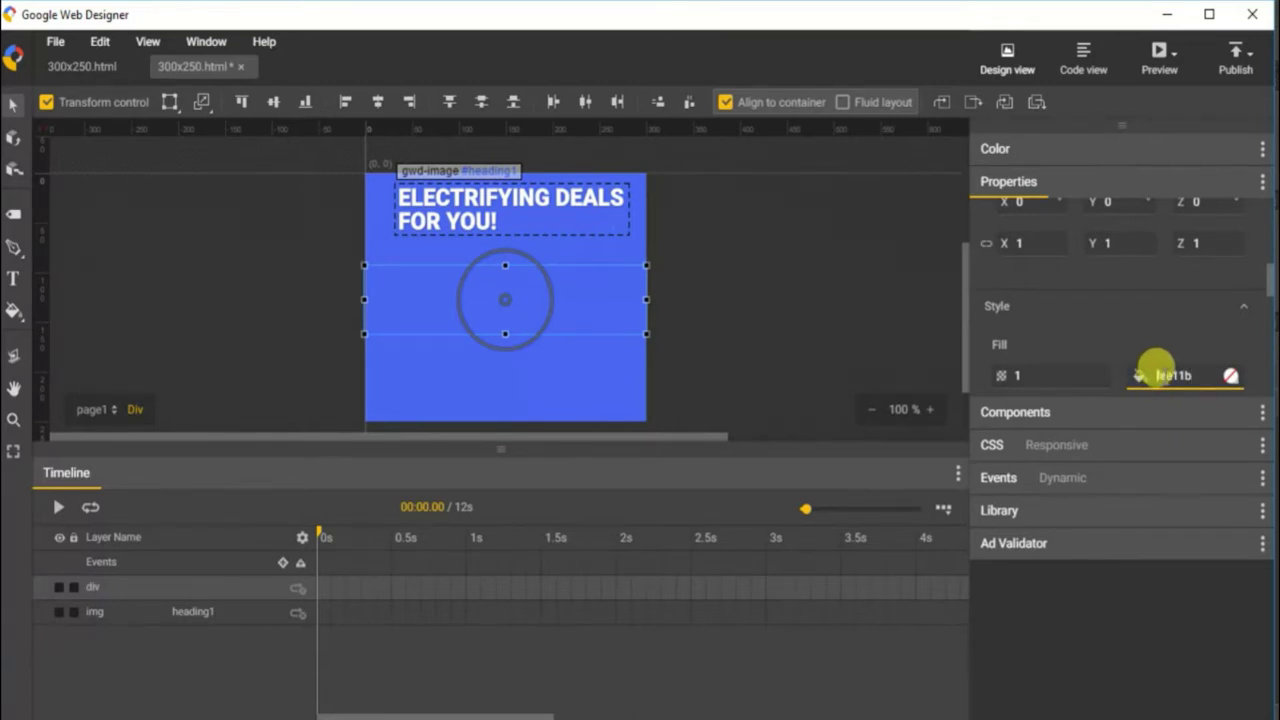
pyautogui.press('Return')
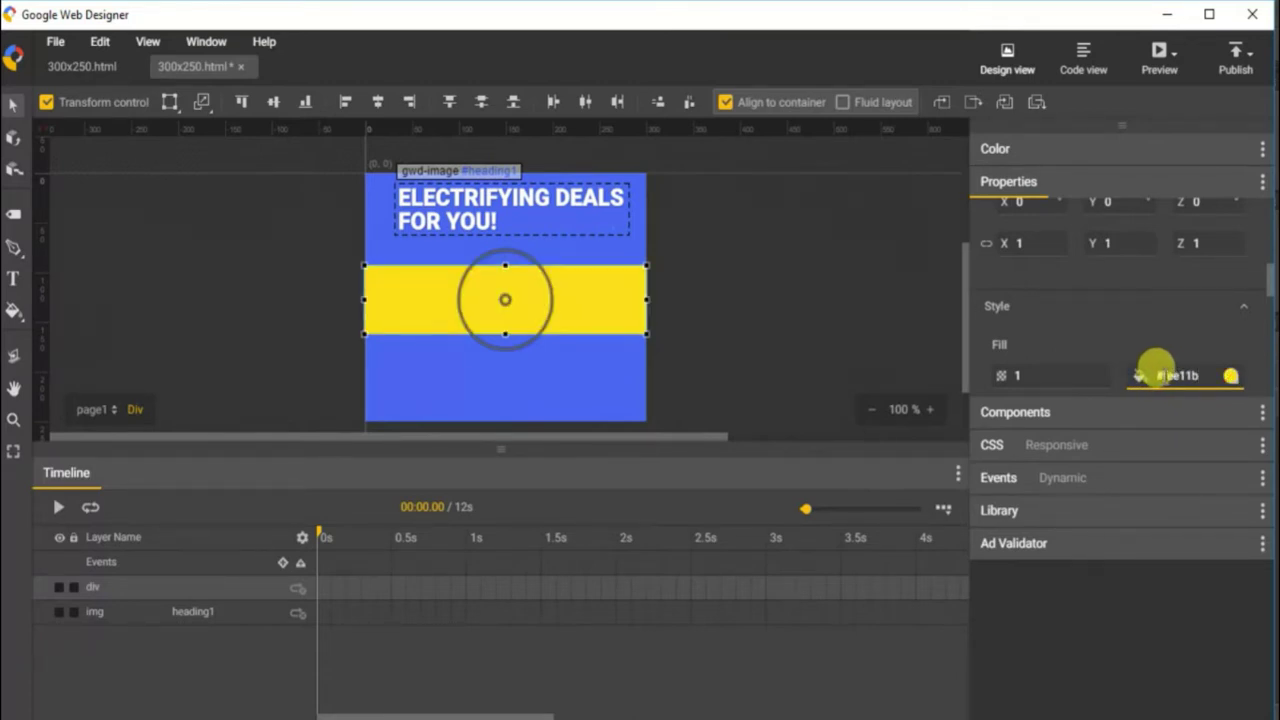
# Set the yellow div's width to 300 px to match the banner
pyautogui.click(1083, 344)
pyautogui.scroll(3, 1092, 340)
pyautogui.scroll(-2, 1098, 338)
pyautogui.scroll(2, 1101, 336)
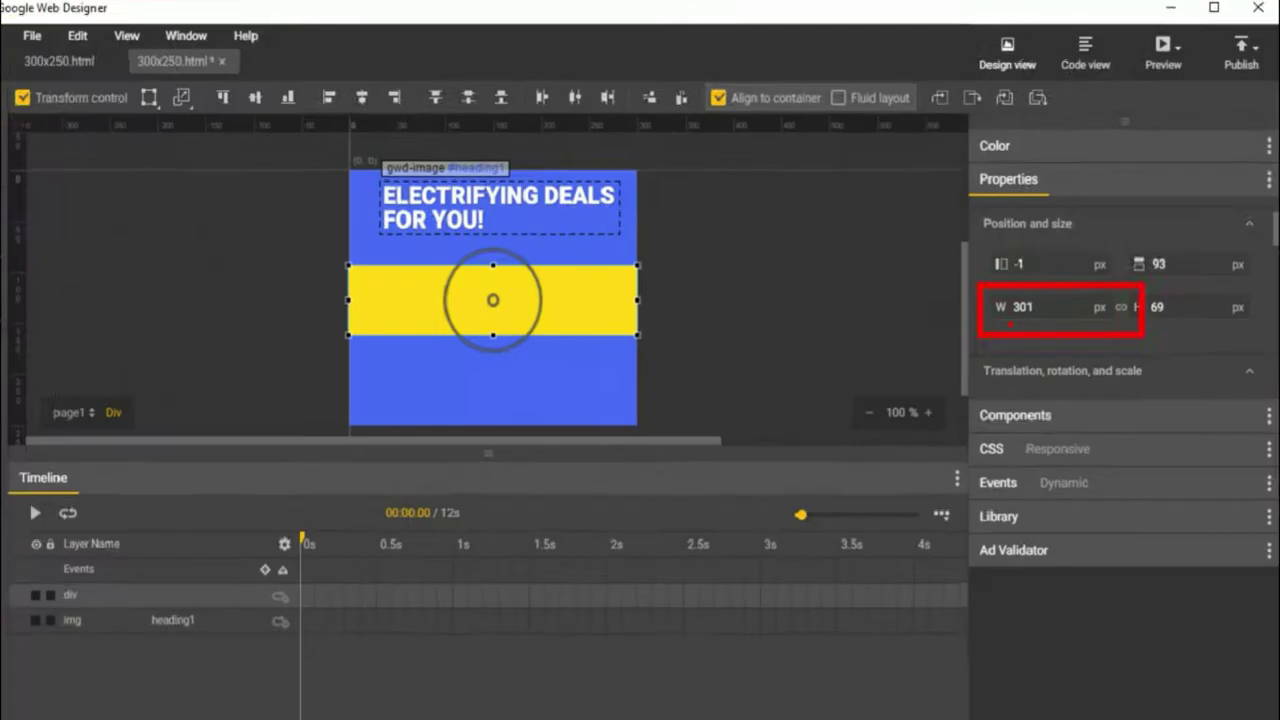
pyautogui.click(1035, 300)
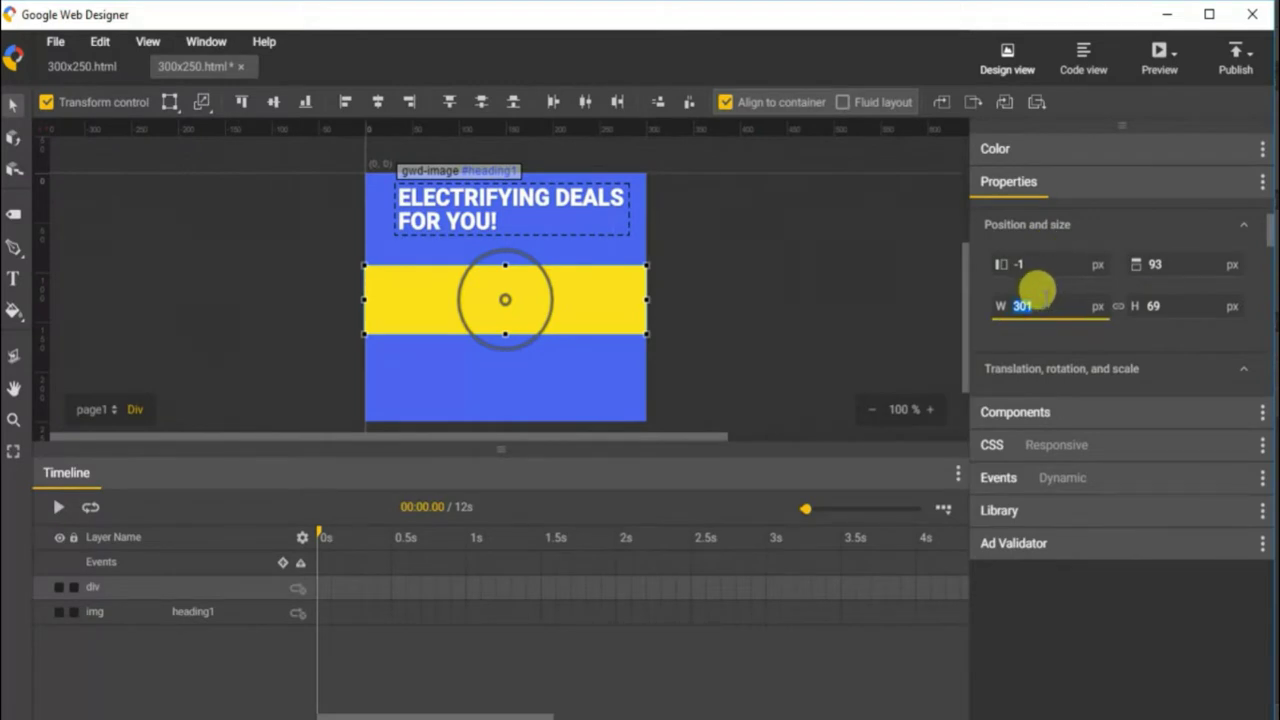
pyautogui.write('300')
pyautogui.click(1160, 300)
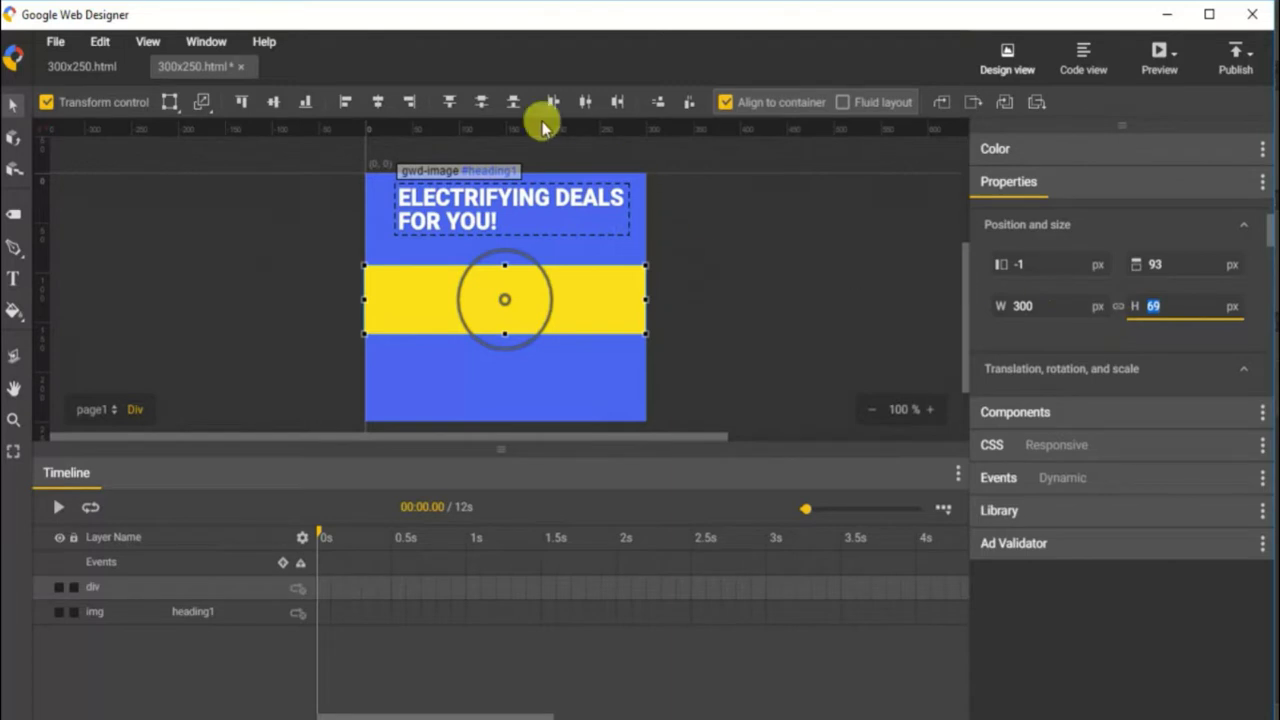
# Center the yellow band vertically, then move it up to about 74 px from the banner's top edge, undoing any accidental rotation
pyautogui.click(484, 103)
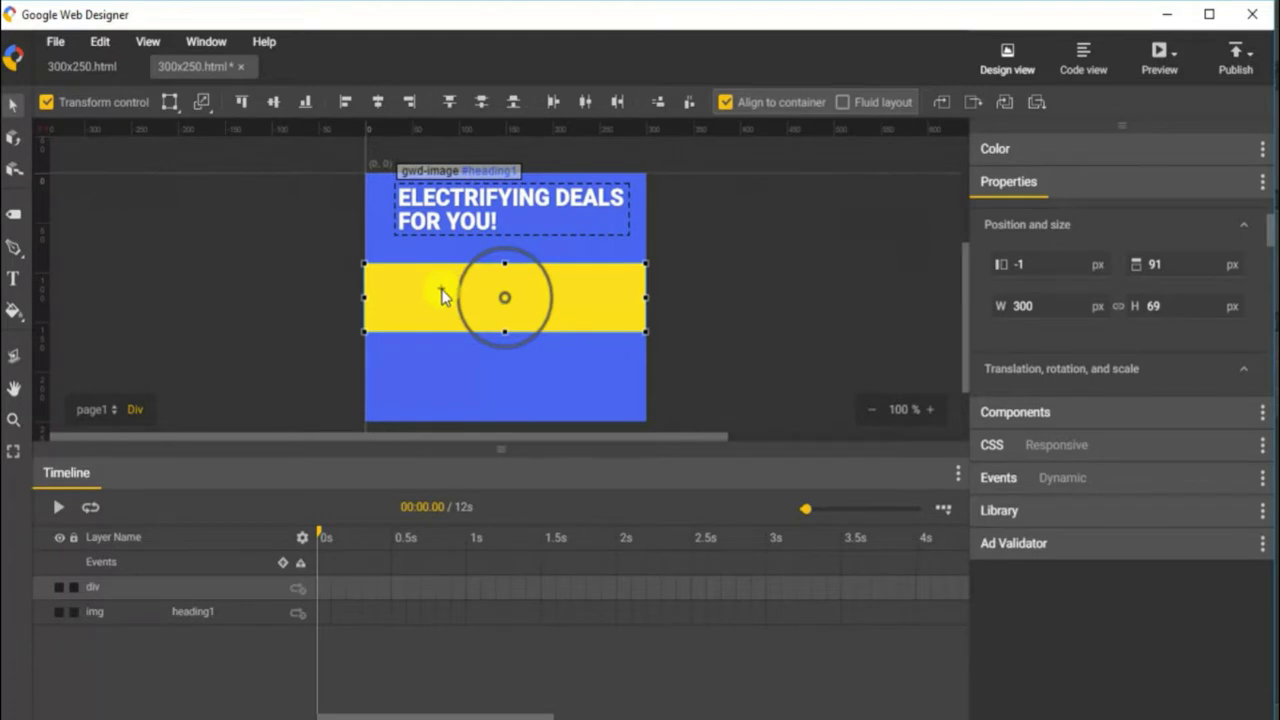
pyautogui.moveTo(443, 296); pyautogui.dragTo(443, 282)
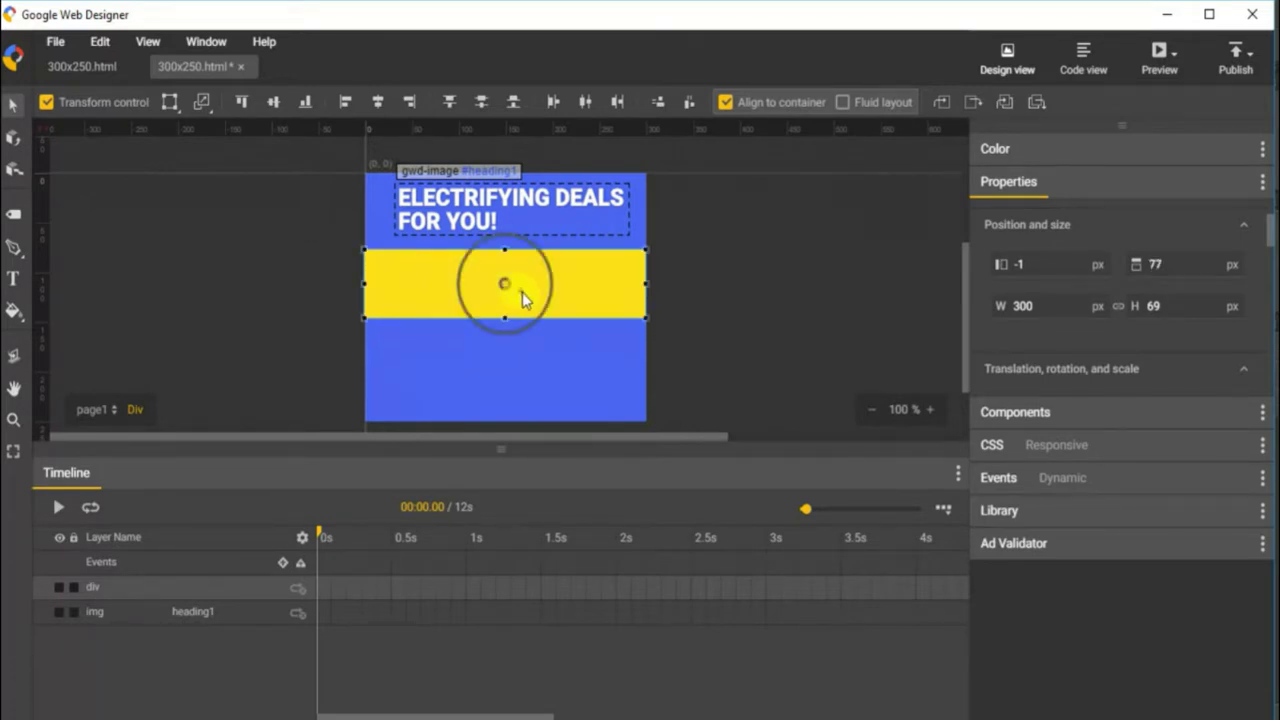
pyautogui.moveTo(458, 268); pyautogui.dragTo(465, 270)
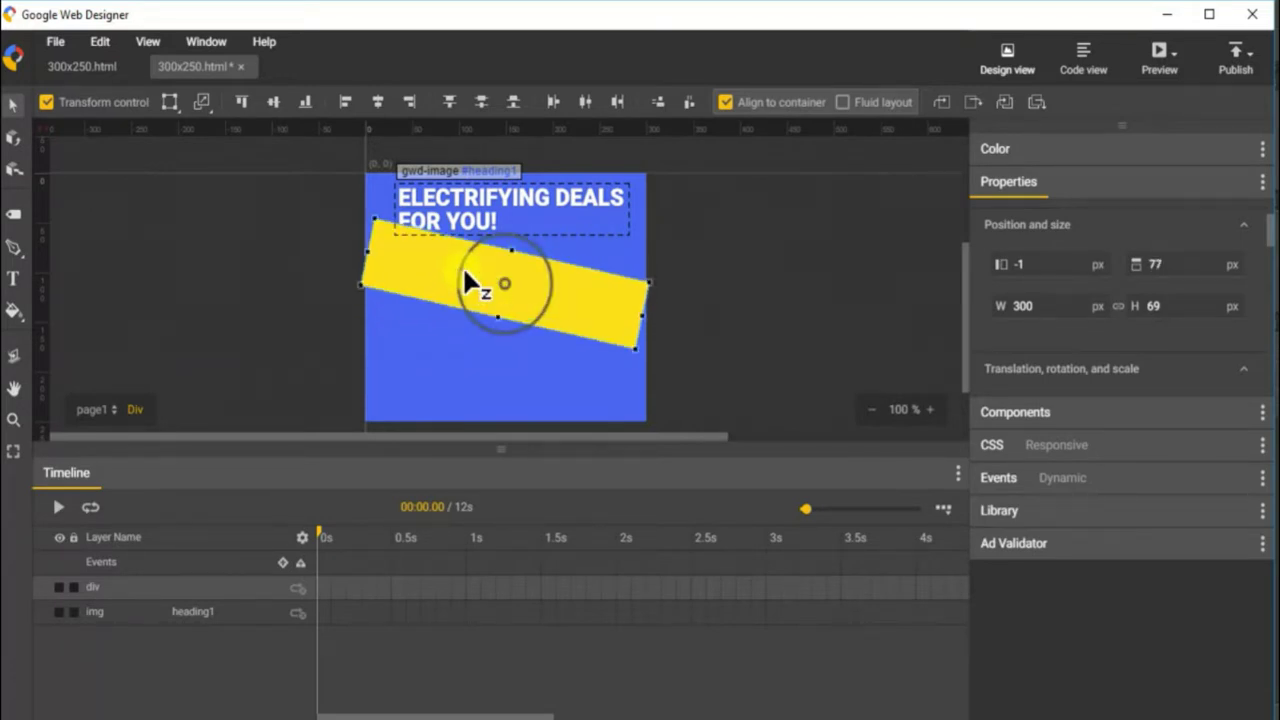
pyautogui.hotkey('ctrl', 'z')
pyautogui.moveTo(579, 282); pyautogui.dragTo(566, 276)
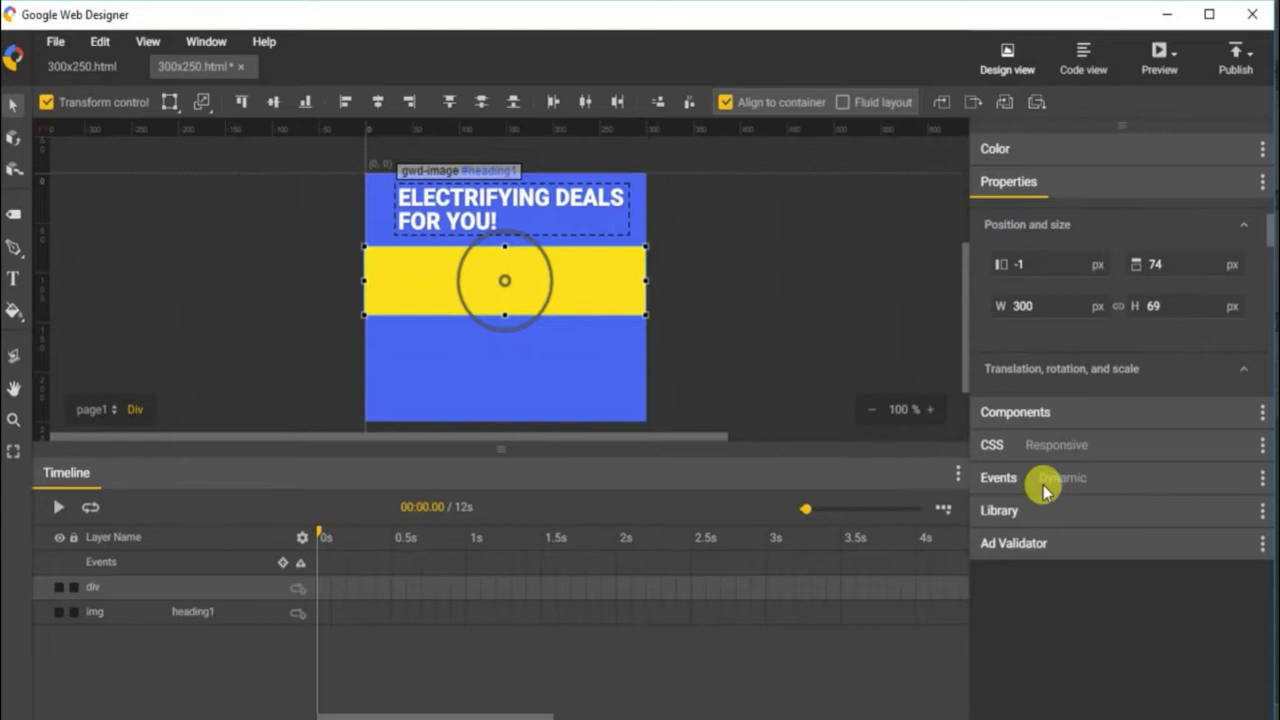
# Place the offer-zone.jpg image from the library over the yellow band's right end and nudge it upward to line up with the band
pyautogui.click(1000, 511)
pyautogui.click(1048, 590)
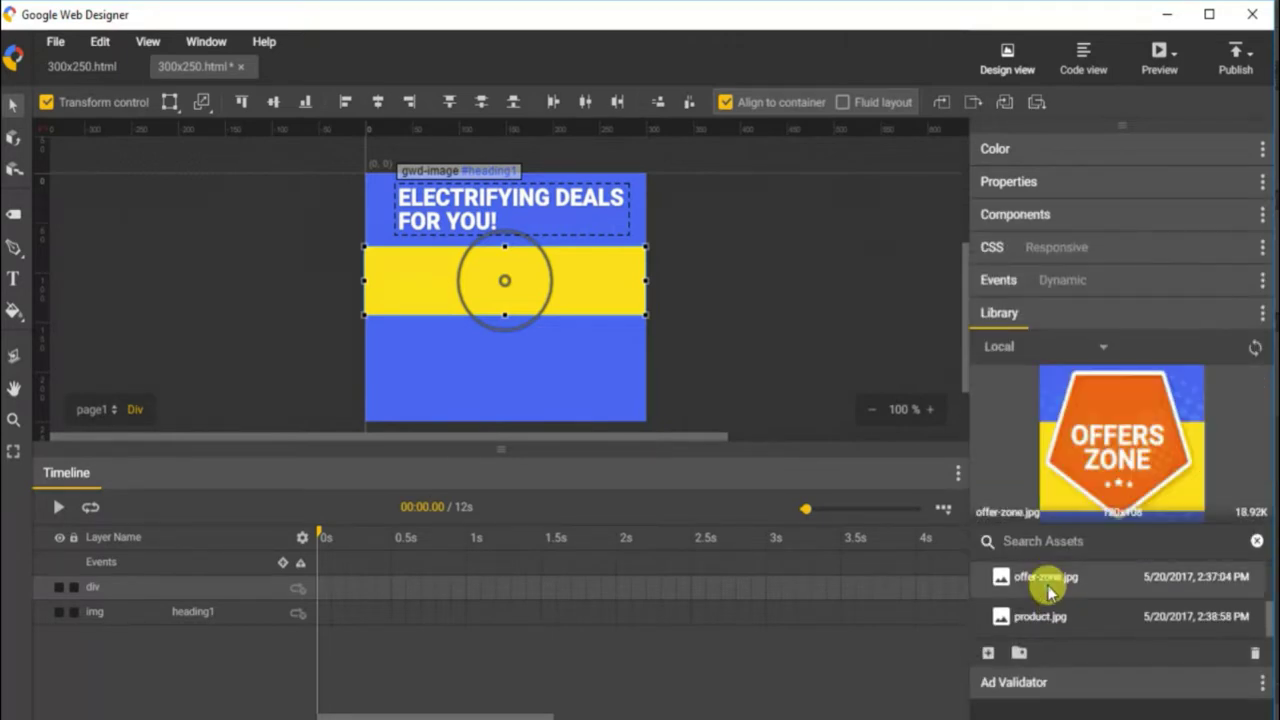
pyautogui.moveTo(1060, 582); pyautogui.dragTo(587, 283)
pyautogui.press('Up')
pyautogui.press('Up')
pyautogui.press('Up')
pyautogui.press('Up')
pyautogui.press('Up')
pyautogui.press('Up')
pyautogui.press('Up')
pyautogui.press('Up')
pyautogui.press('Up')
pyautogui.press('Up')
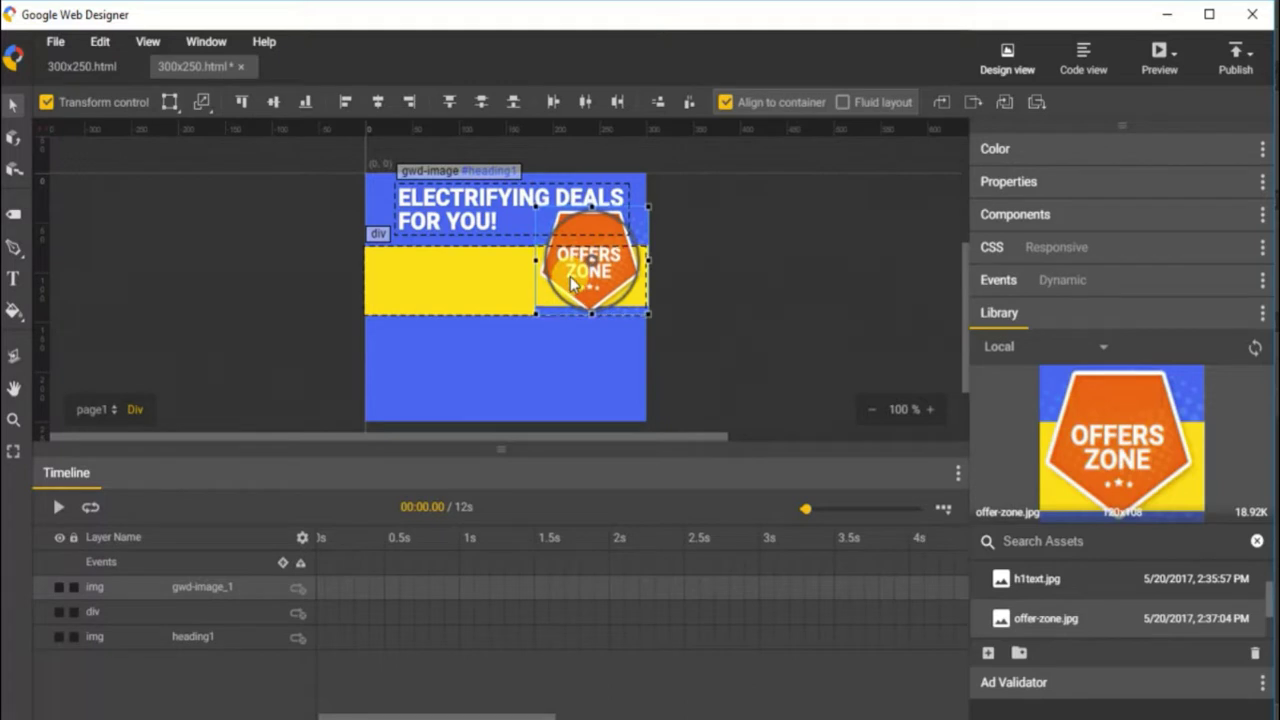
# Reduce the yellow band's height to 60 px so its lower edge matches the band in the offer-zone image
pyautogui.click(471, 283)
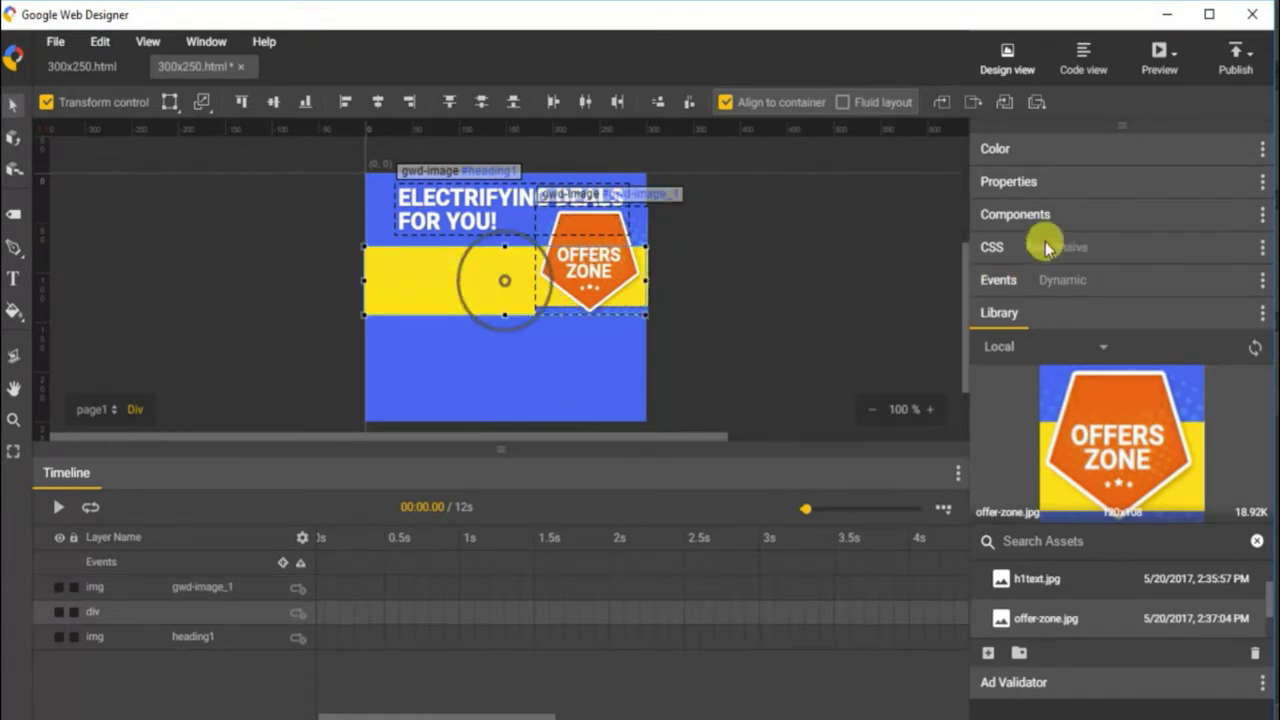
pyautogui.click(1010, 183)
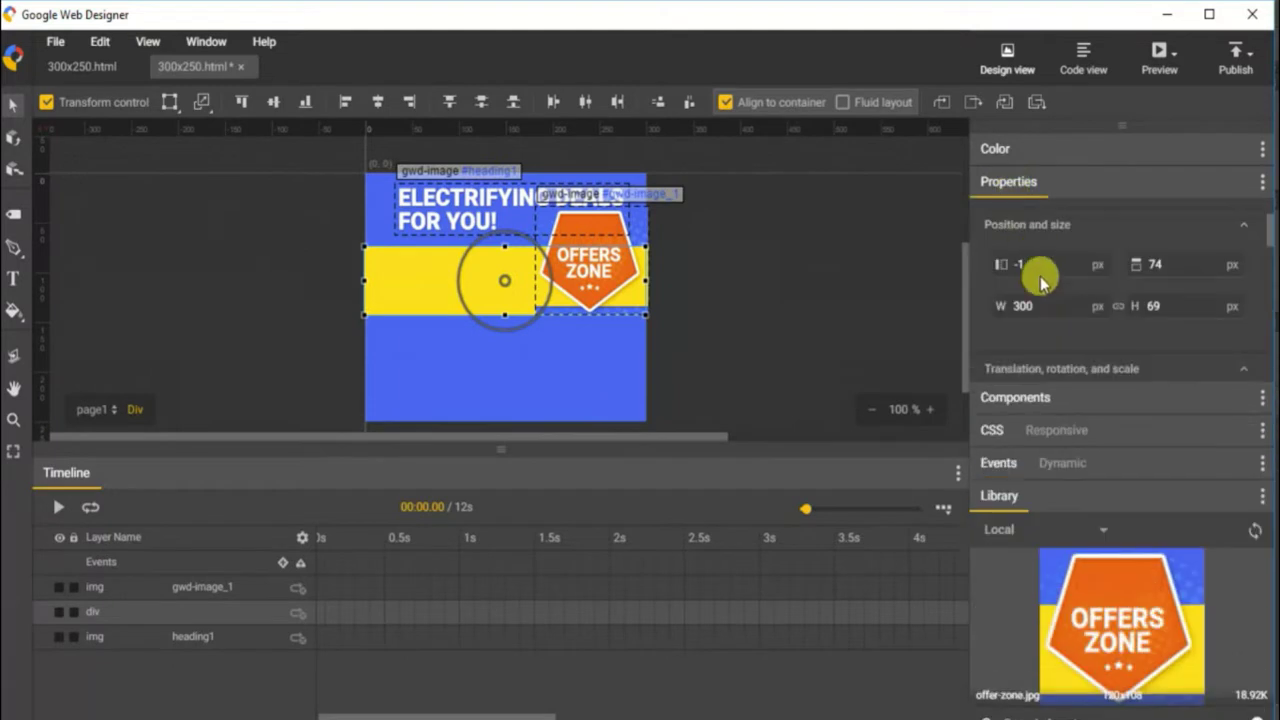
pyautogui.scroll(-2, 1110, 334)
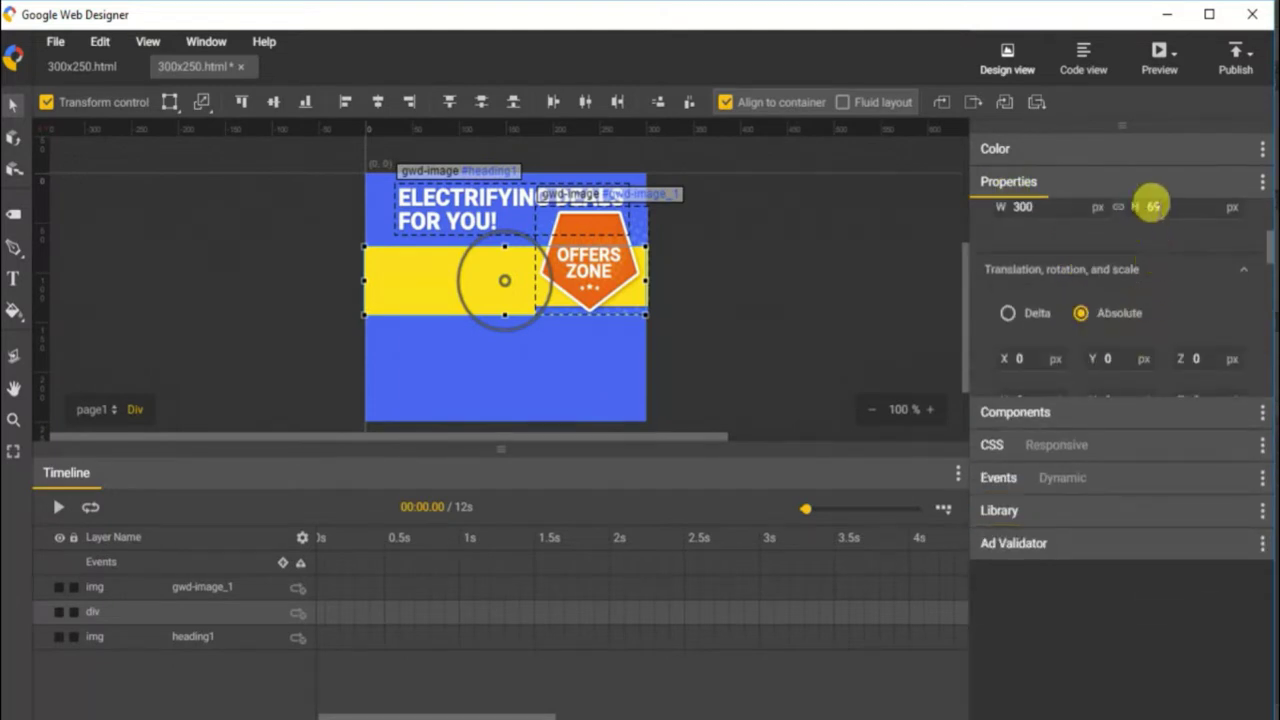
pyautogui.click(1155, 207)
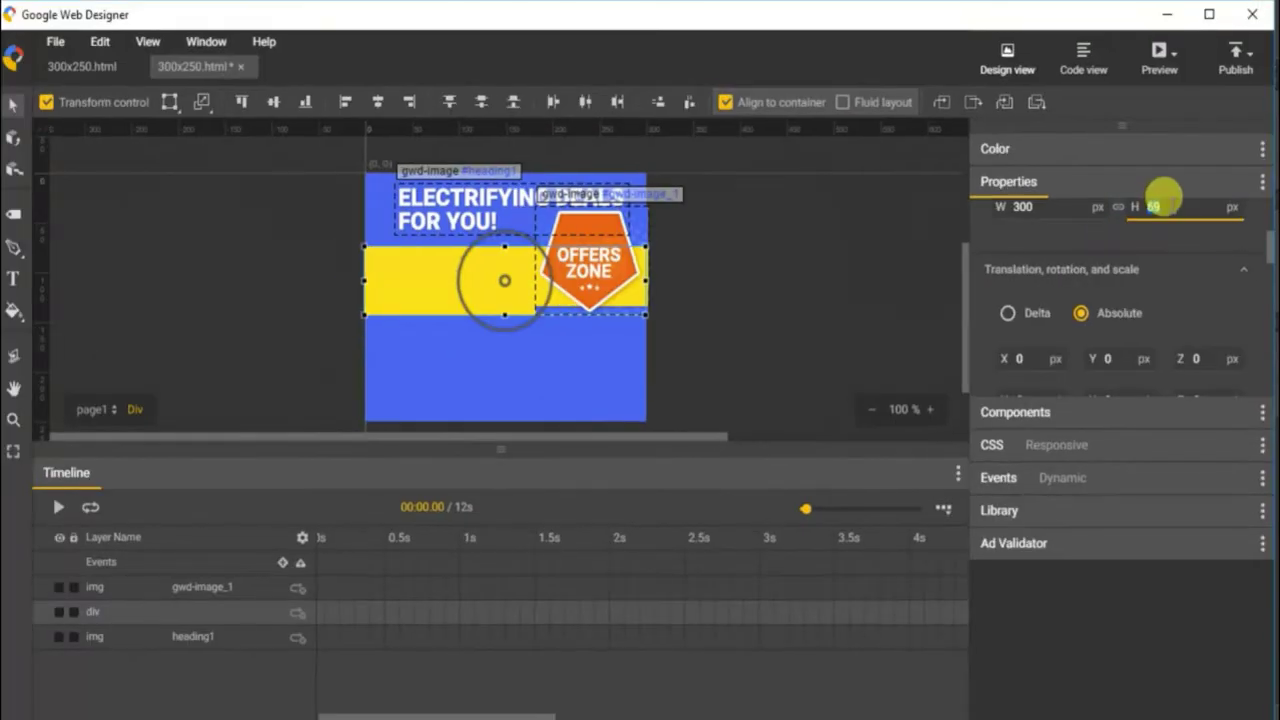
pyautogui.press('Down')
pyautogui.press('Down')
pyautogui.press('Down')
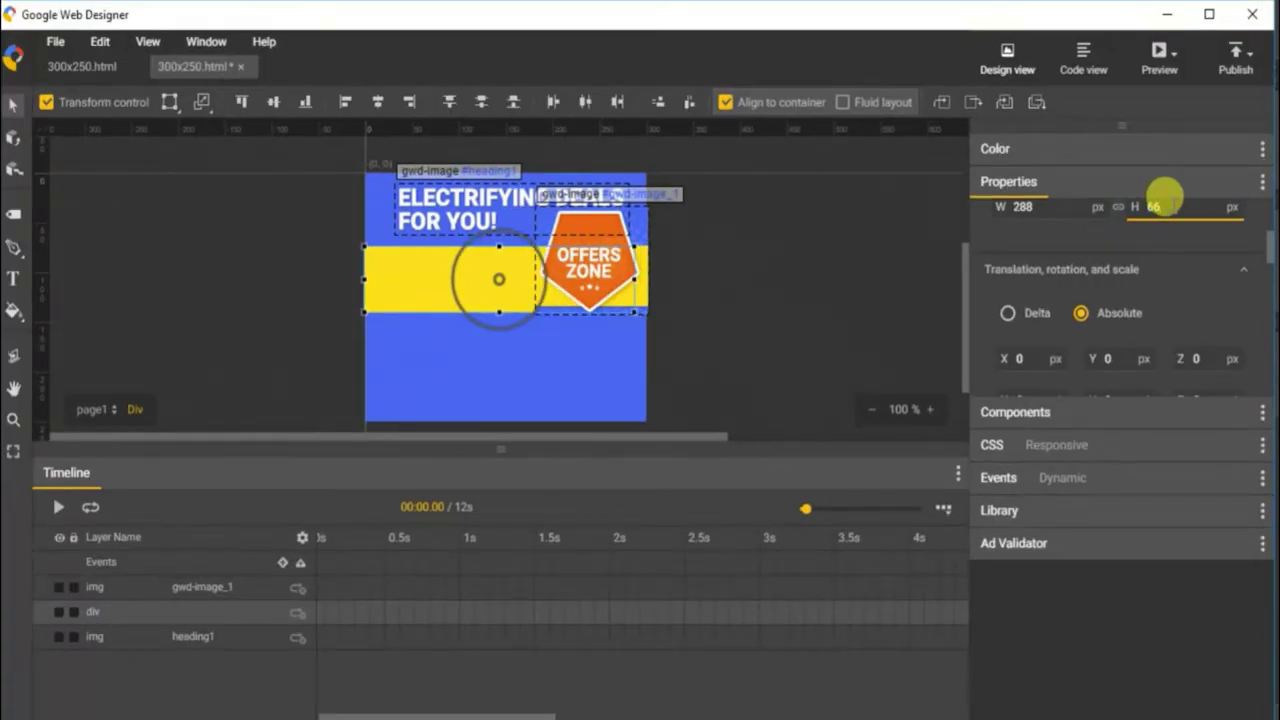
pyautogui.press('Down')
pyautogui.press('Down')
pyautogui.press('Down')
pyautogui.press('Down')
pyautogui.press('Down')
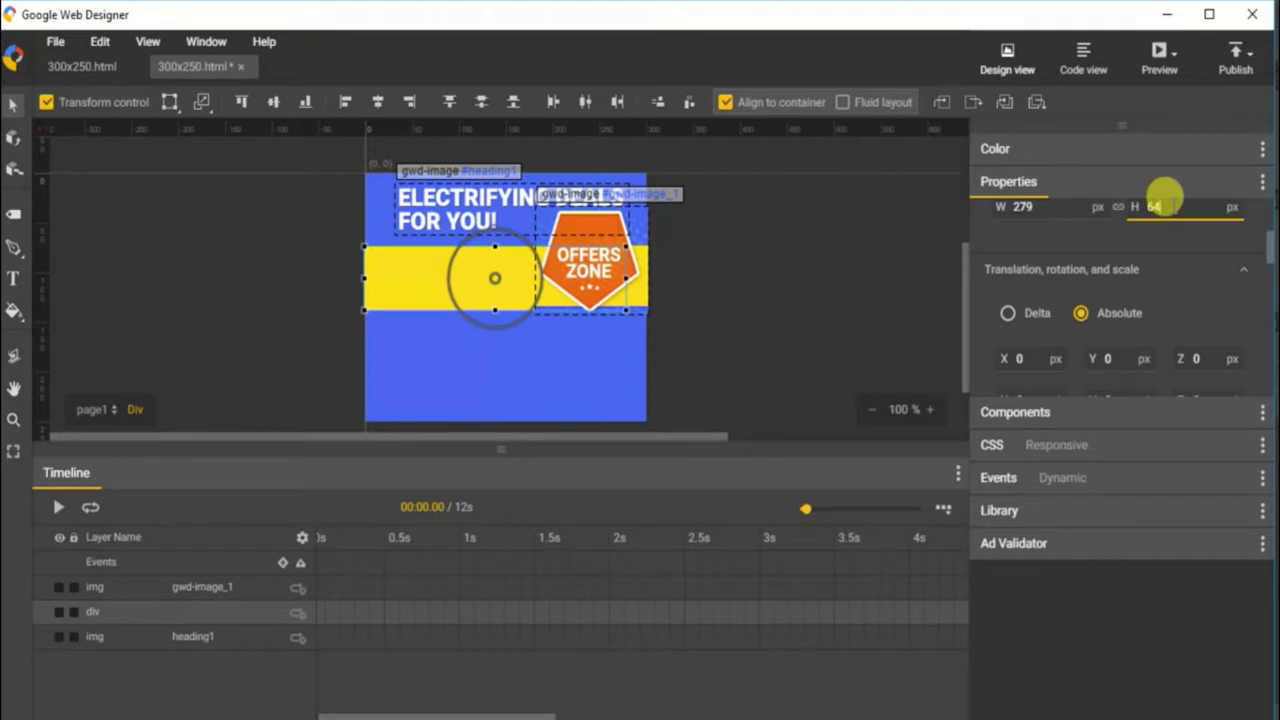
pyautogui.press('Down')
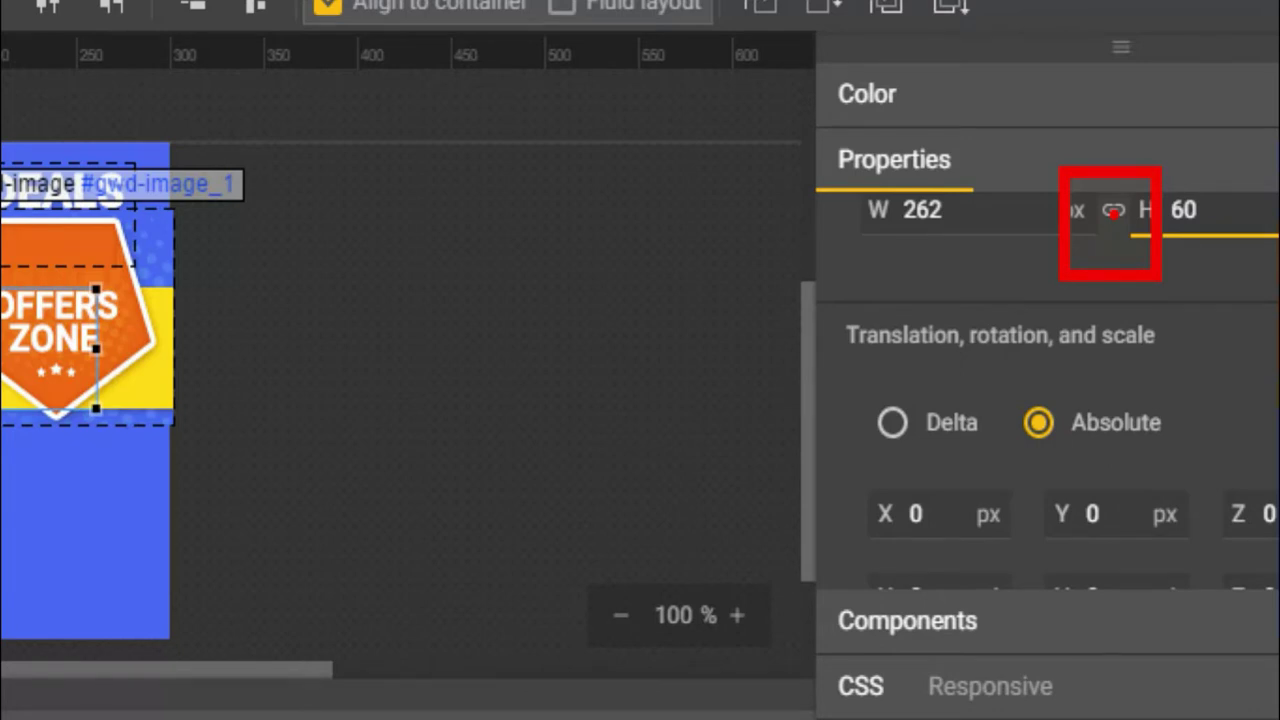
# Unlink the yellow band's width from its height, set the width to 300 px, and deselect the band
pyautogui.click(1113, 211)
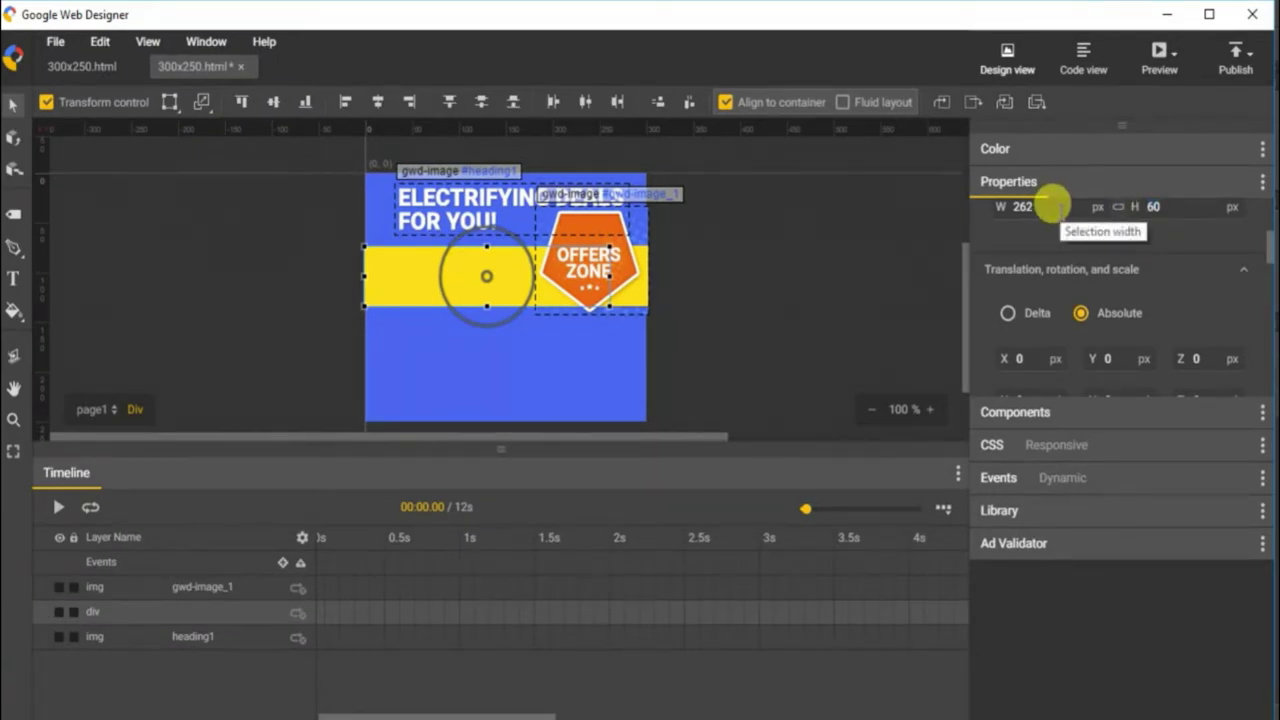
pyautogui.click(1052, 206)
pyautogui.press('Down')
pyautogui.press('Down')
pyautogui.press('Down')
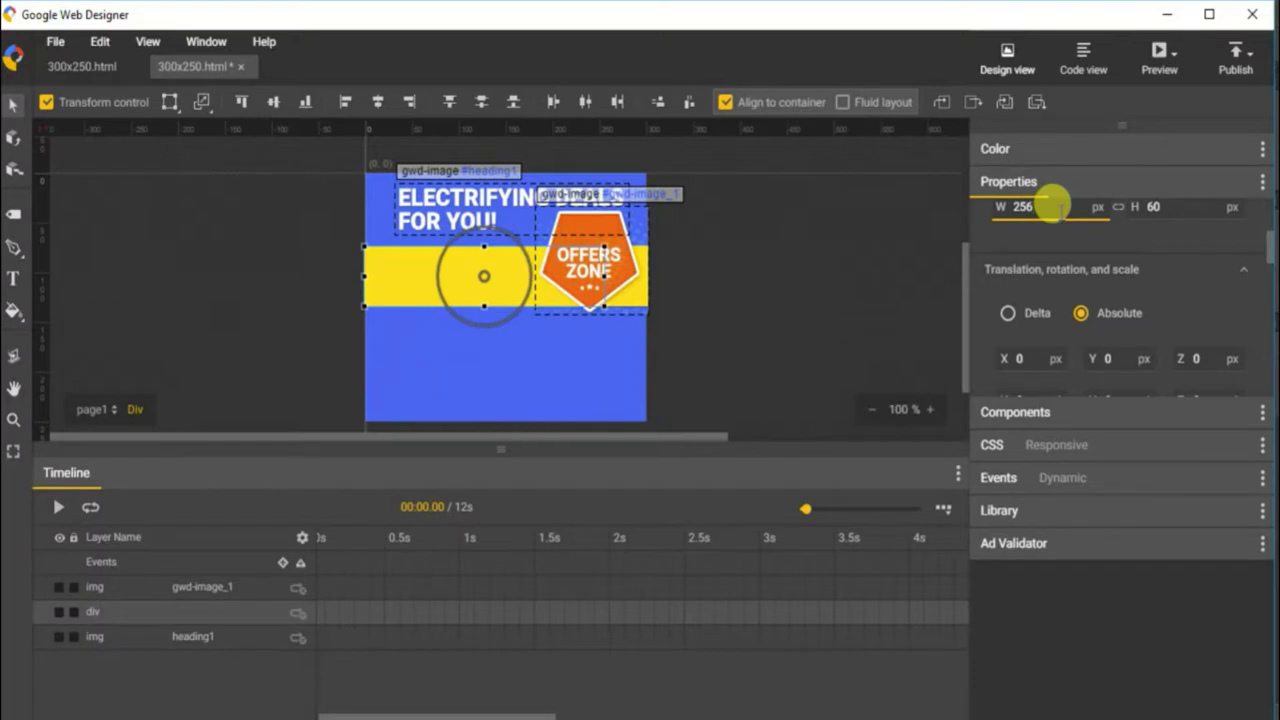
pyautogui.click(995, 204)
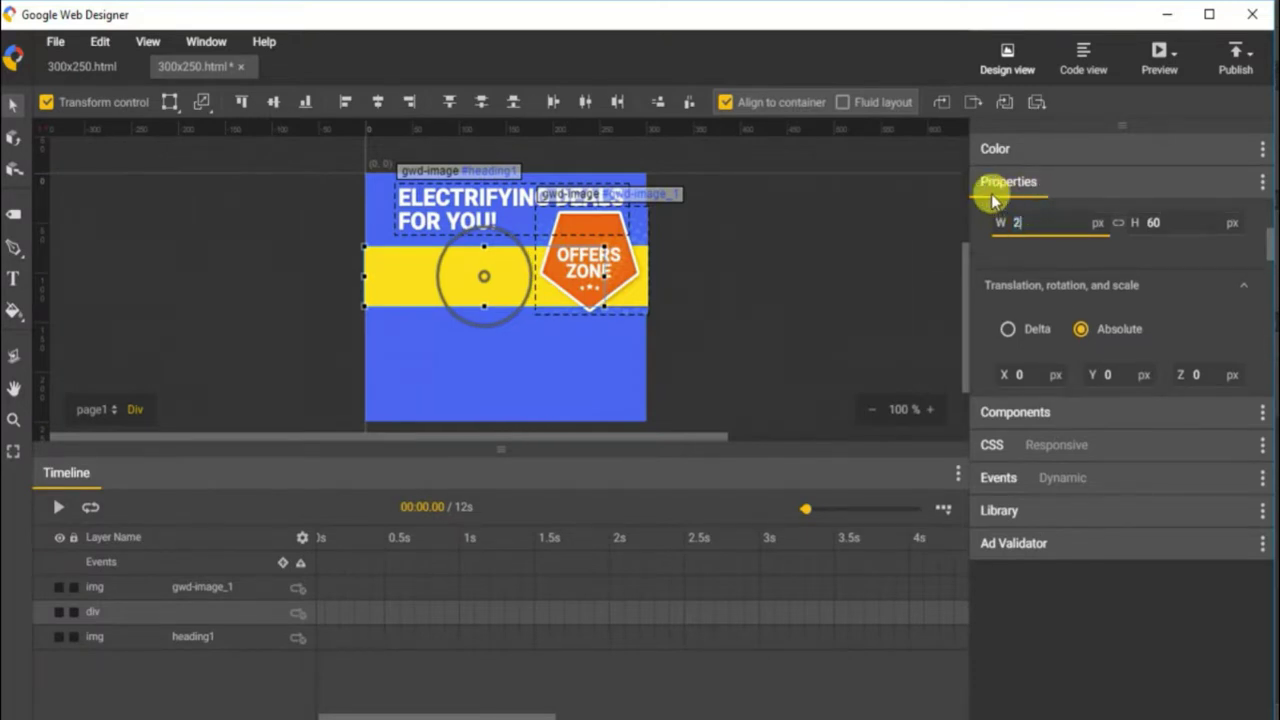
pyautogui.write('300')
pyautogui.click(1166, 220)
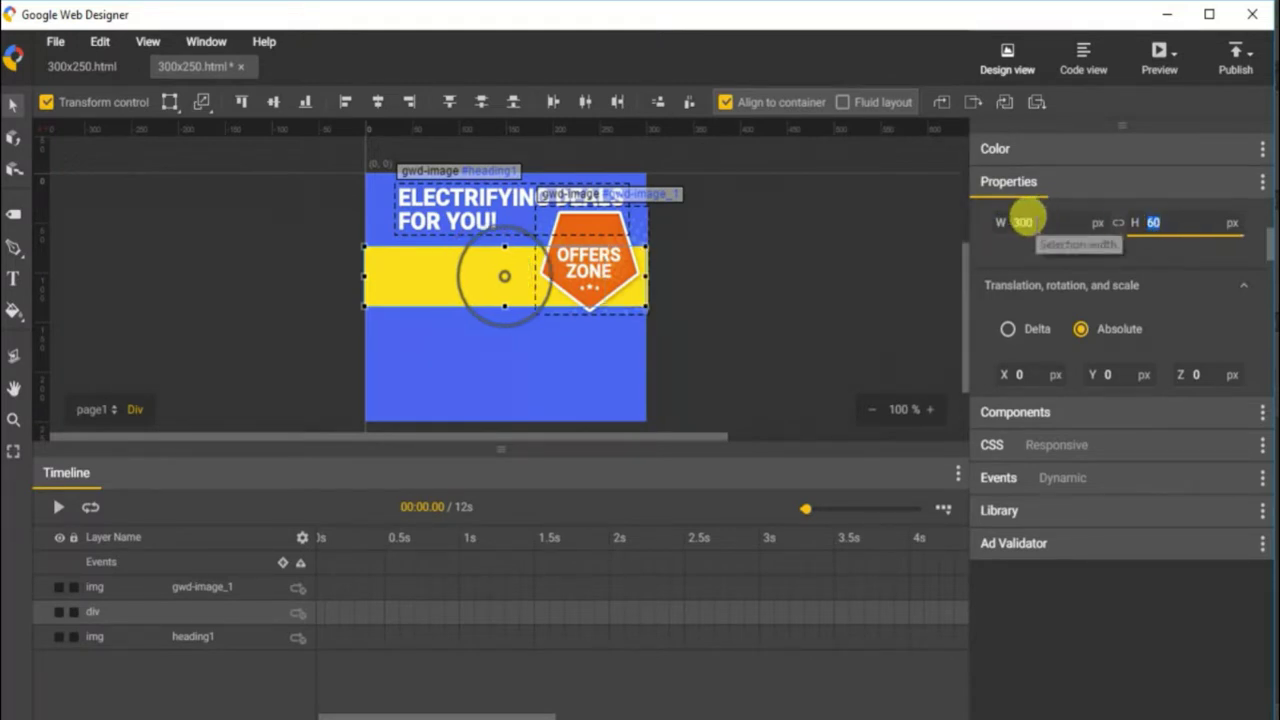
pyautogui.click(1030, 222)
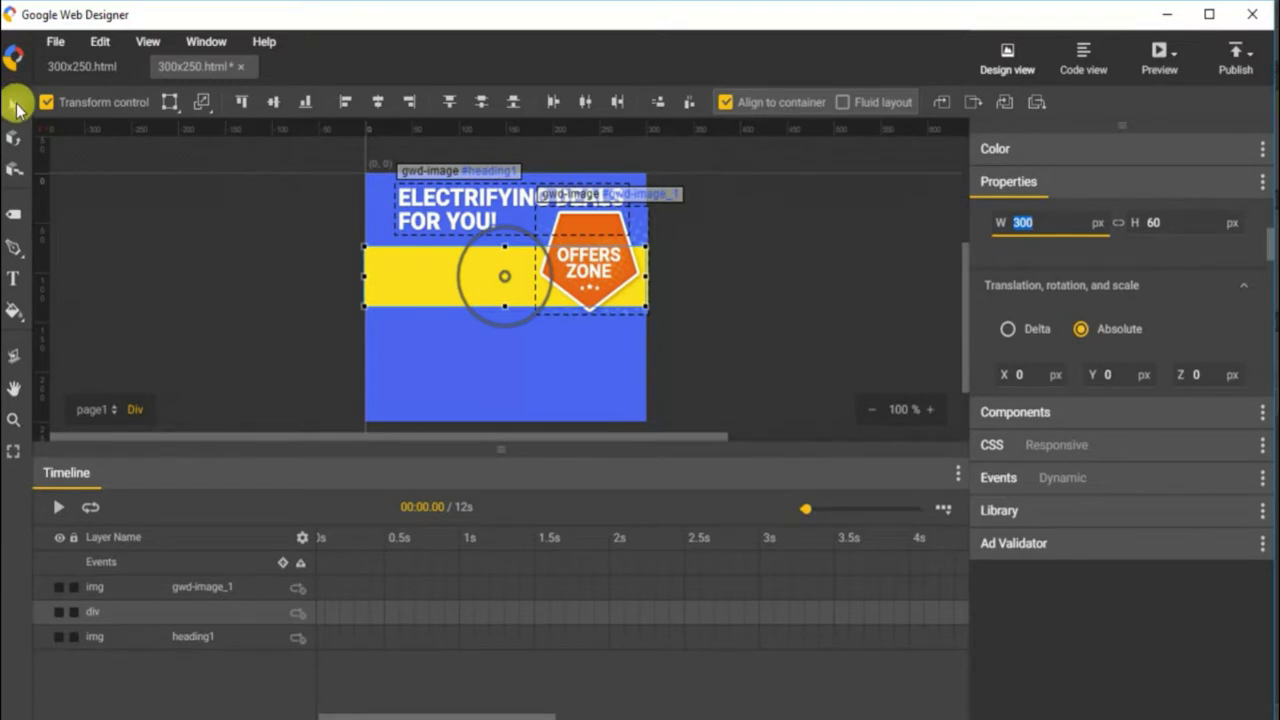
pyautogui.click(700, 283)
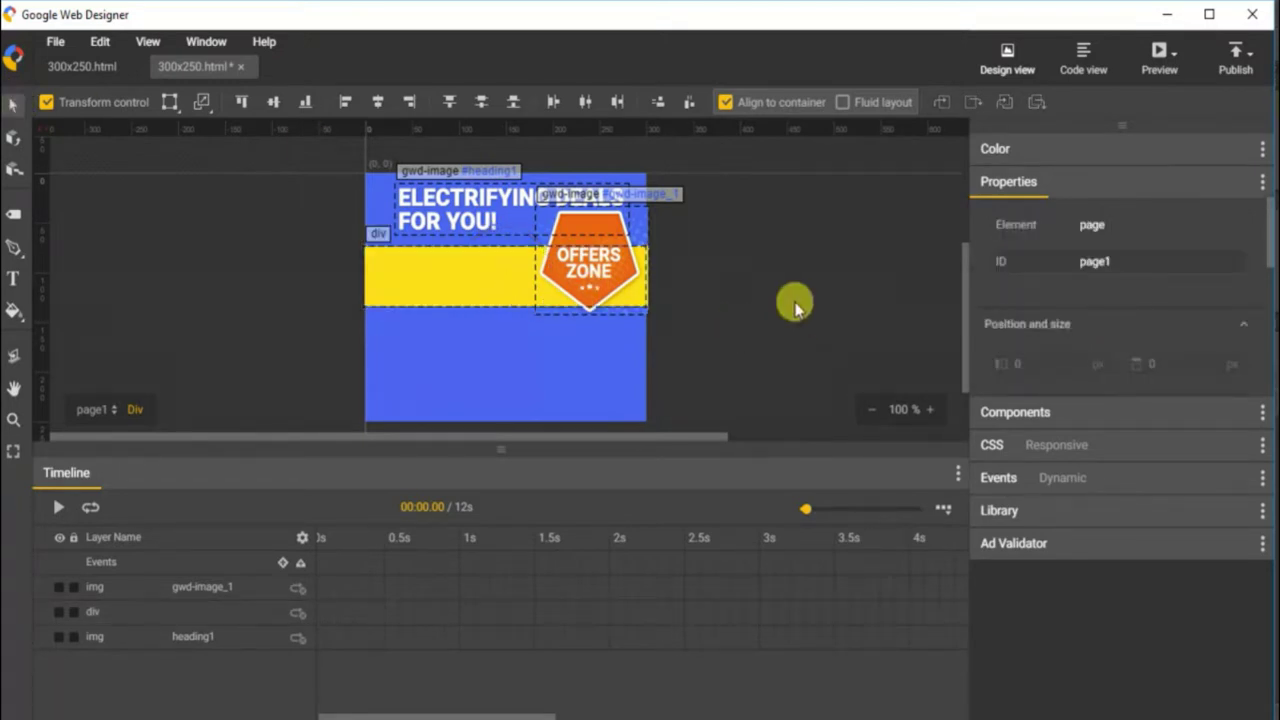
# Switch to Photoshop, cancel the open color picker, and copy the "Laptops, Cameras, Accessories & more" text
pyautogui.click(197, 243)
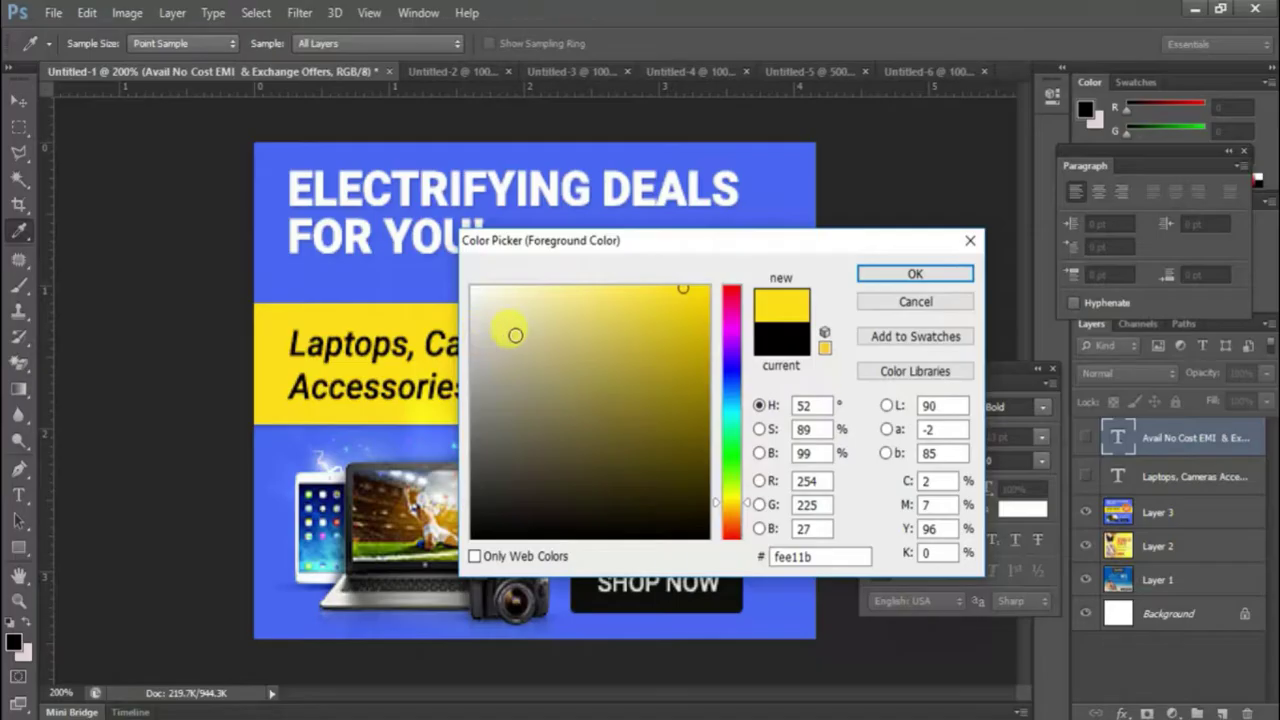
pyautogui.click(893, 302)
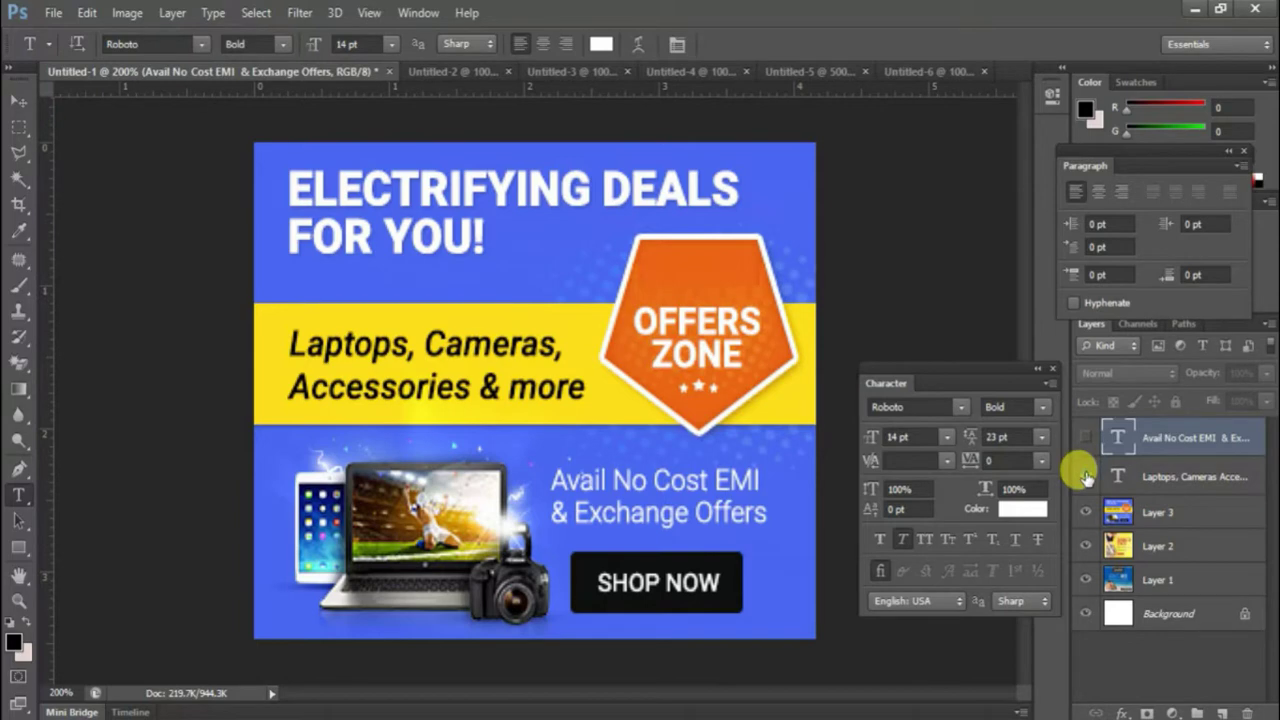
pyautogui.click(412, 362)
pyautogui.hotkey('ctrl', 'a')
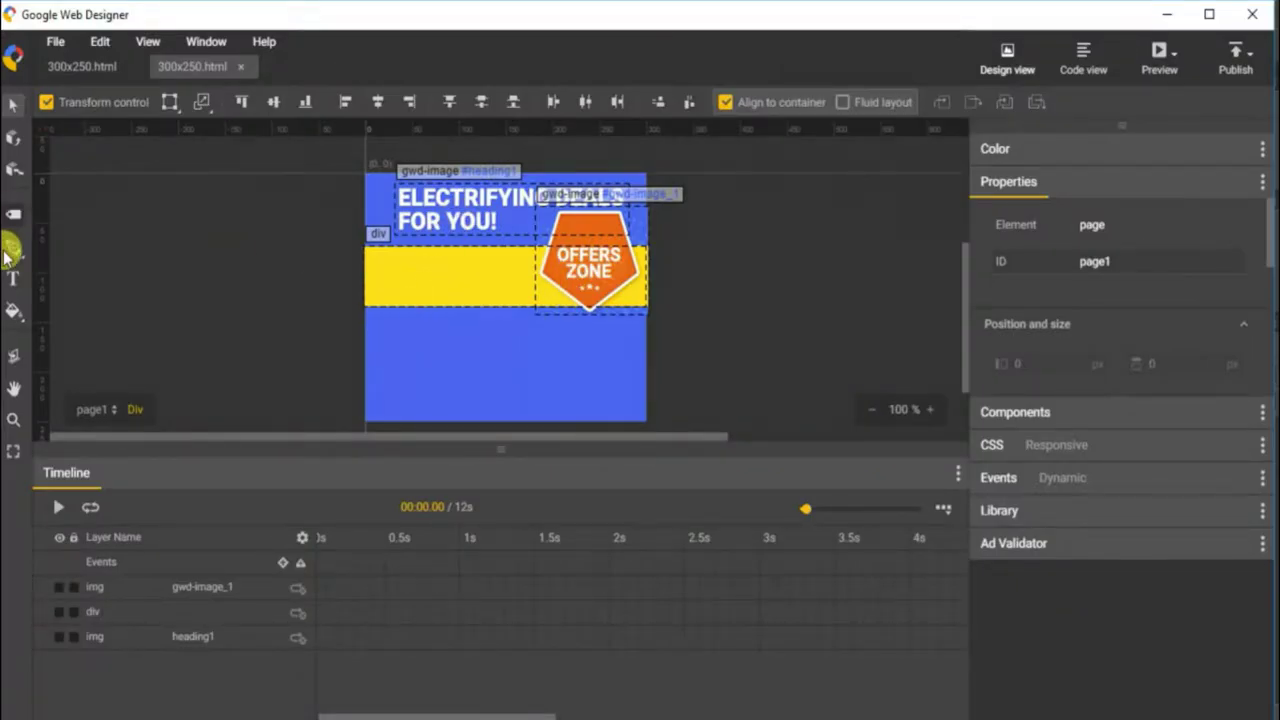
# Back in Google Web Designer, add a text box about 194 x 62 px left of the banner reading "Laptops, Cameras Accessories & More", with "Accessories" starting the second line
pyautogui.click(13, 280)
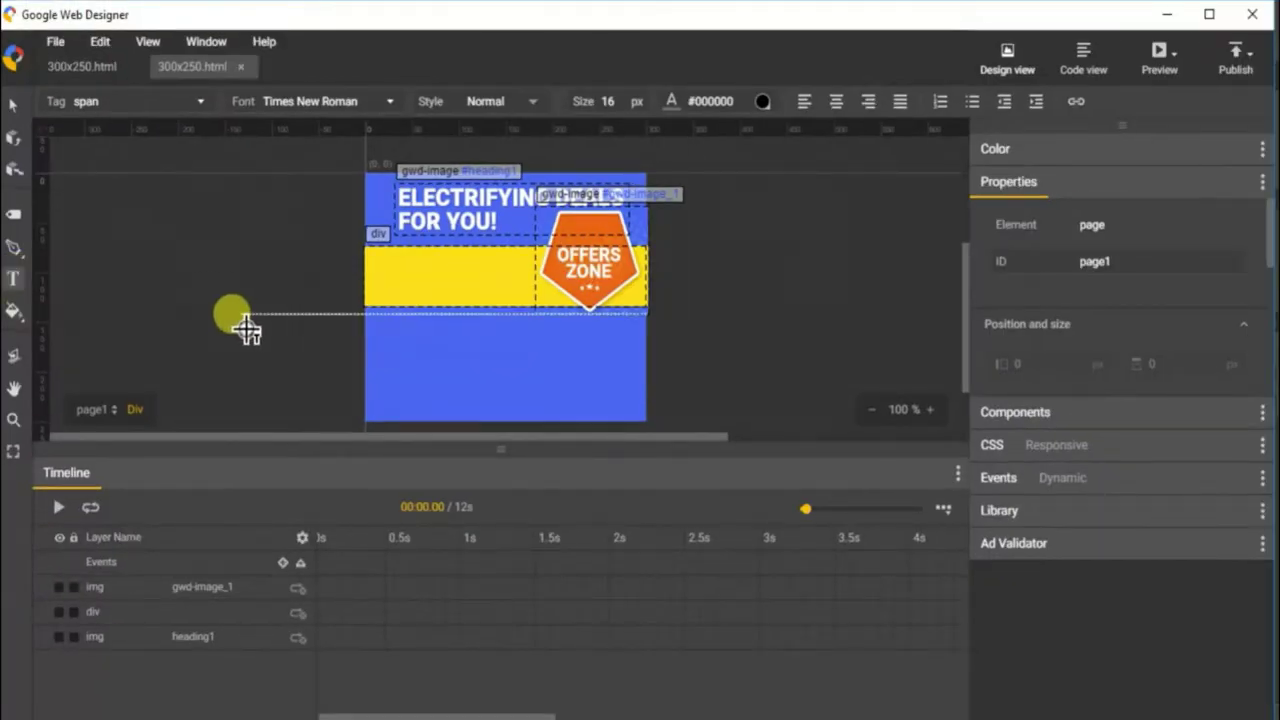
pyautogui.moveTo(155, 263); pyautogui.dragTo(335, 323)
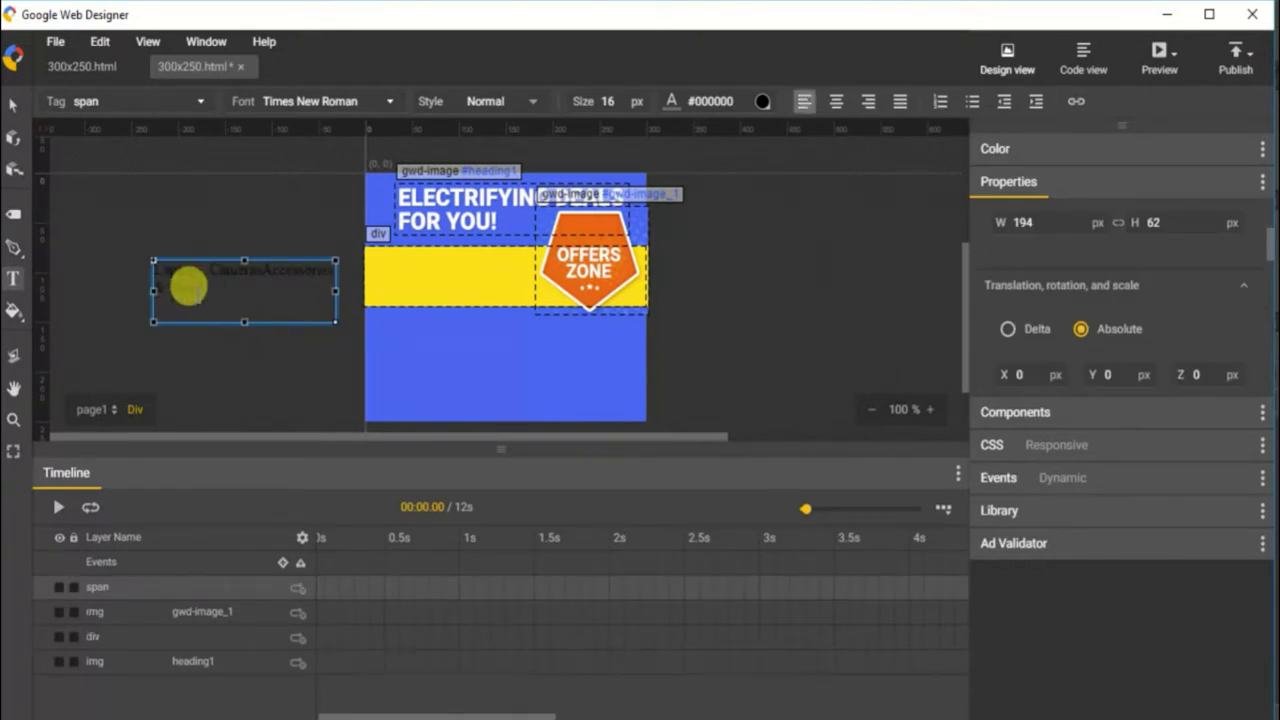
pyautogui.hotkey('ctrl', 'a')
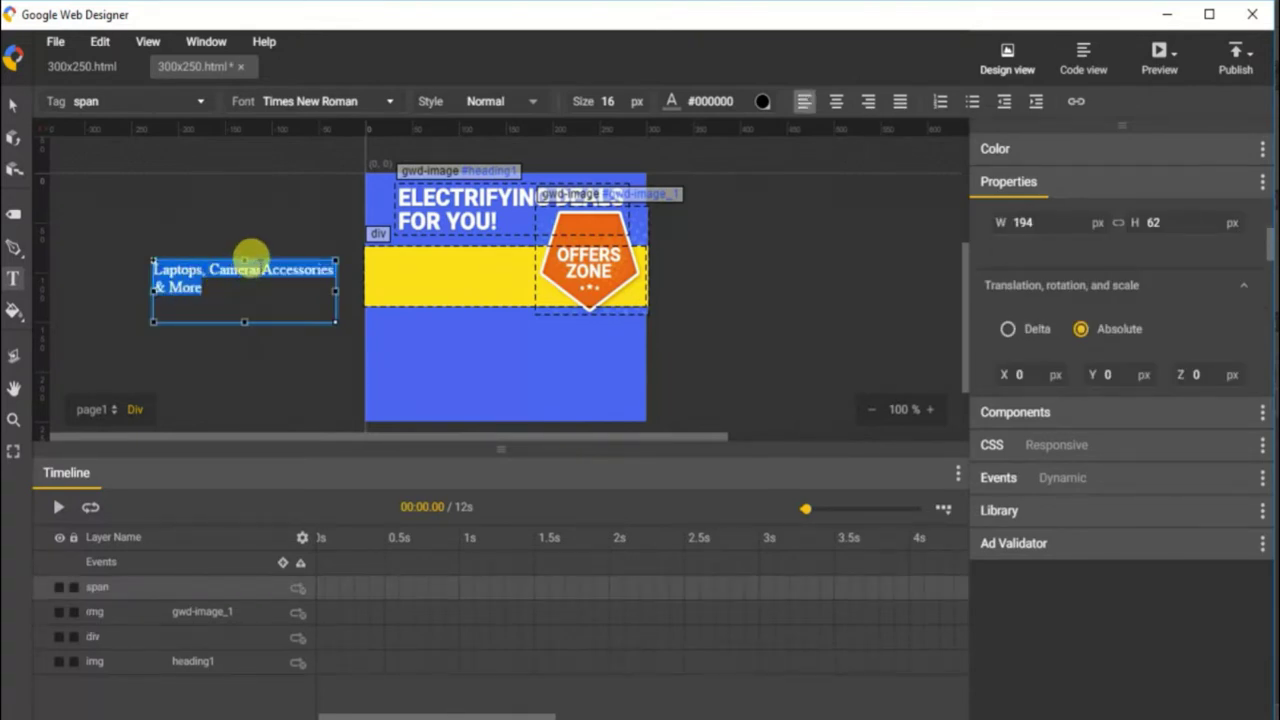
pyautogui.click(297, 270)
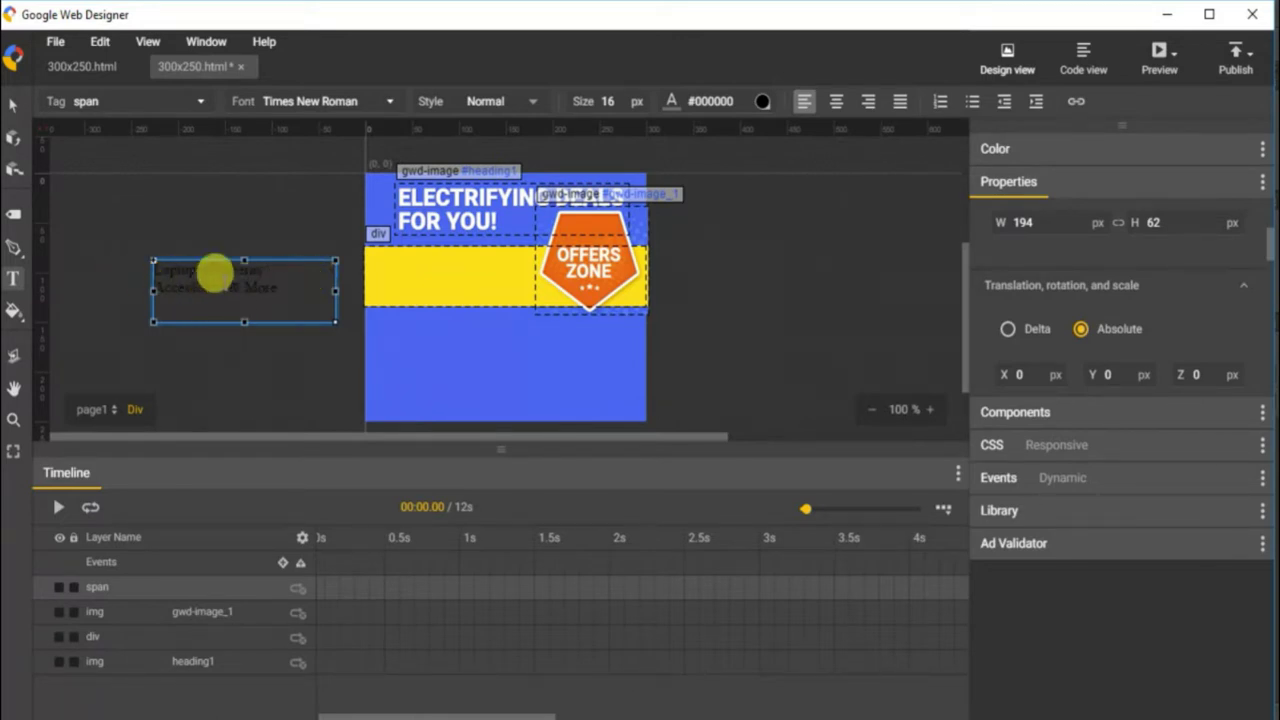
# Add the Google font Roboto to the document and apply it to all of the "Laptops, Cameras Accessories & More" text
pyautogui.moveTo(280, 278); pyautogui.dragTo(143, 257)
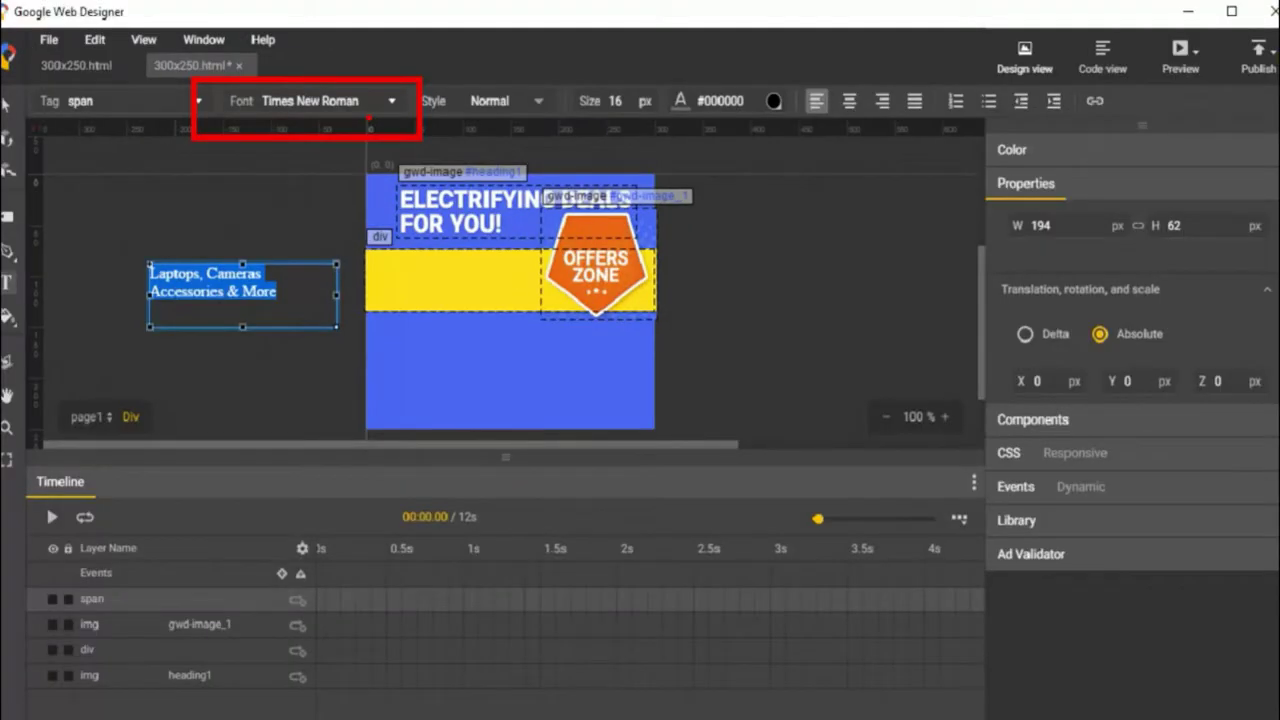
pyautogui.click(390, 99)
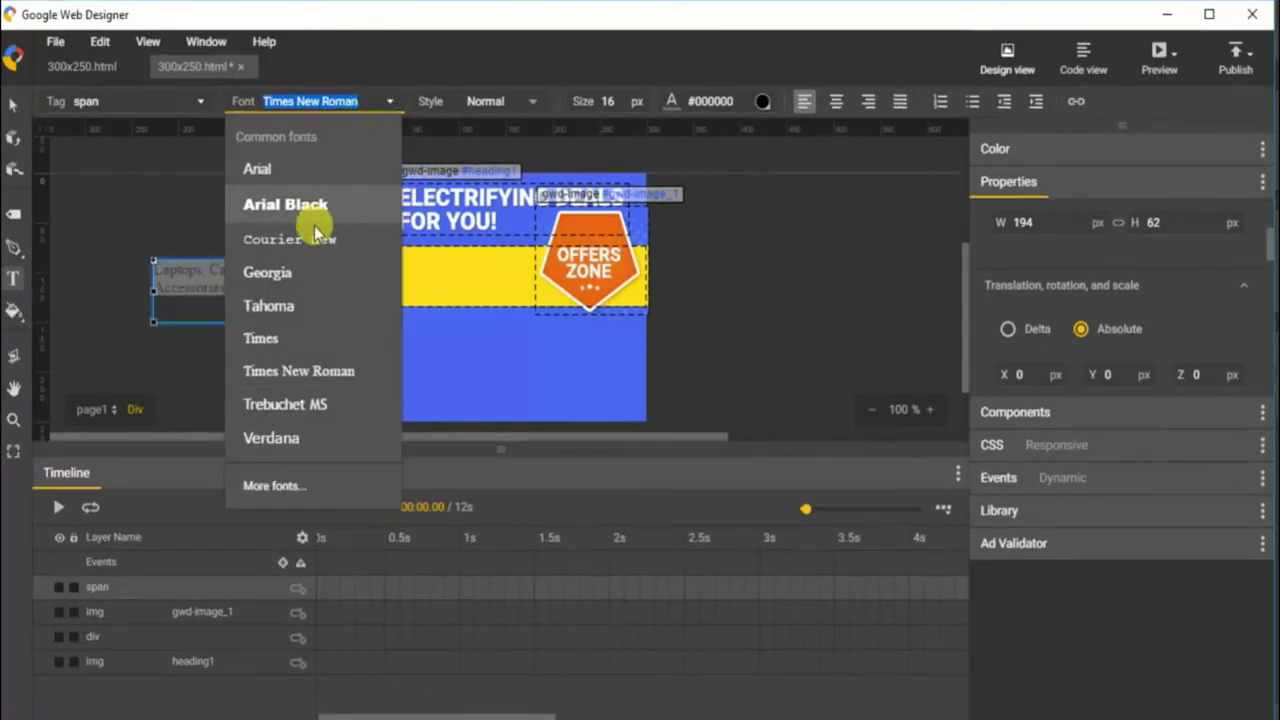
pyautogui.click(274, 486)
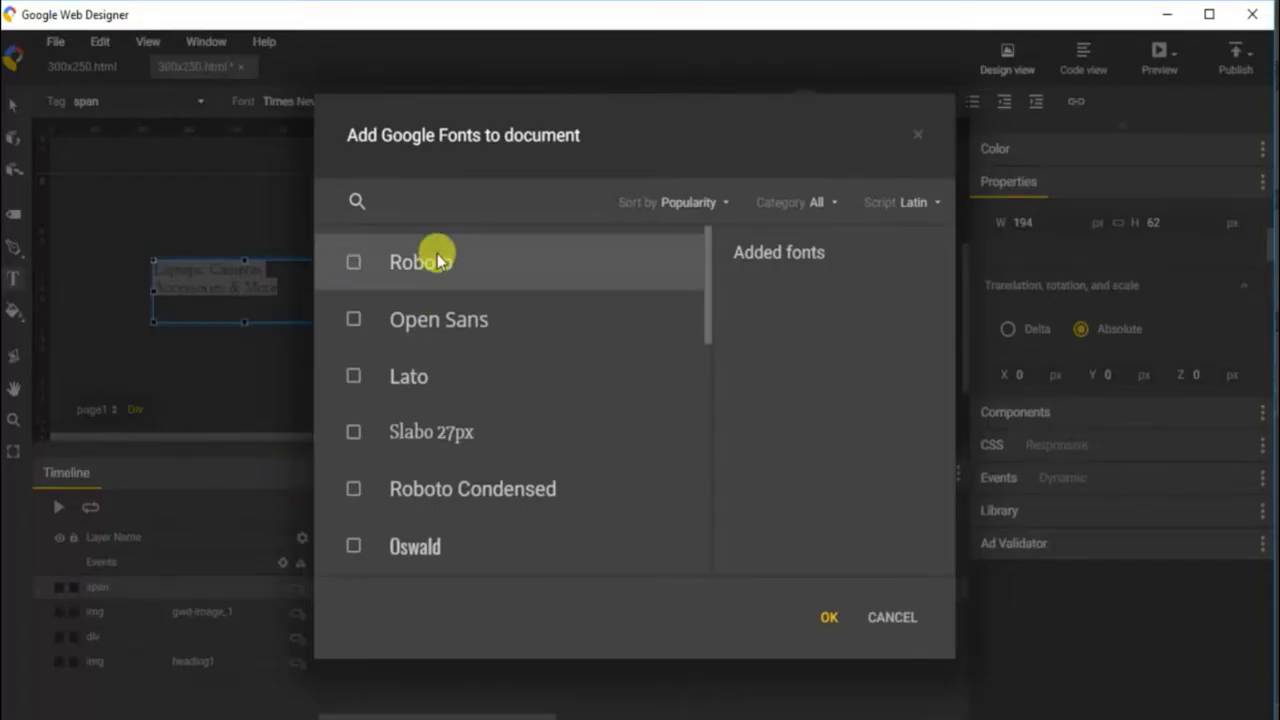
pyautogui.scroll(-3, 445, 508)
pyautogui.scroll(3, 443, 480)
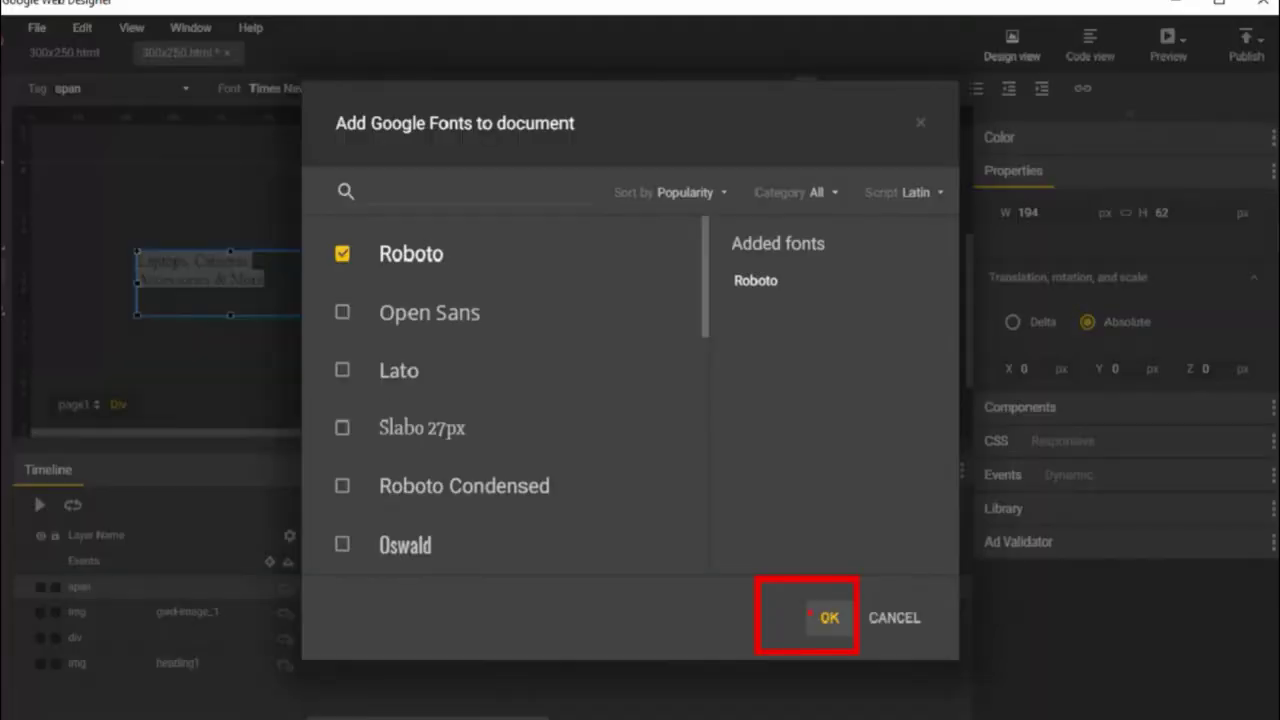
pyautogui.click(826, 617)
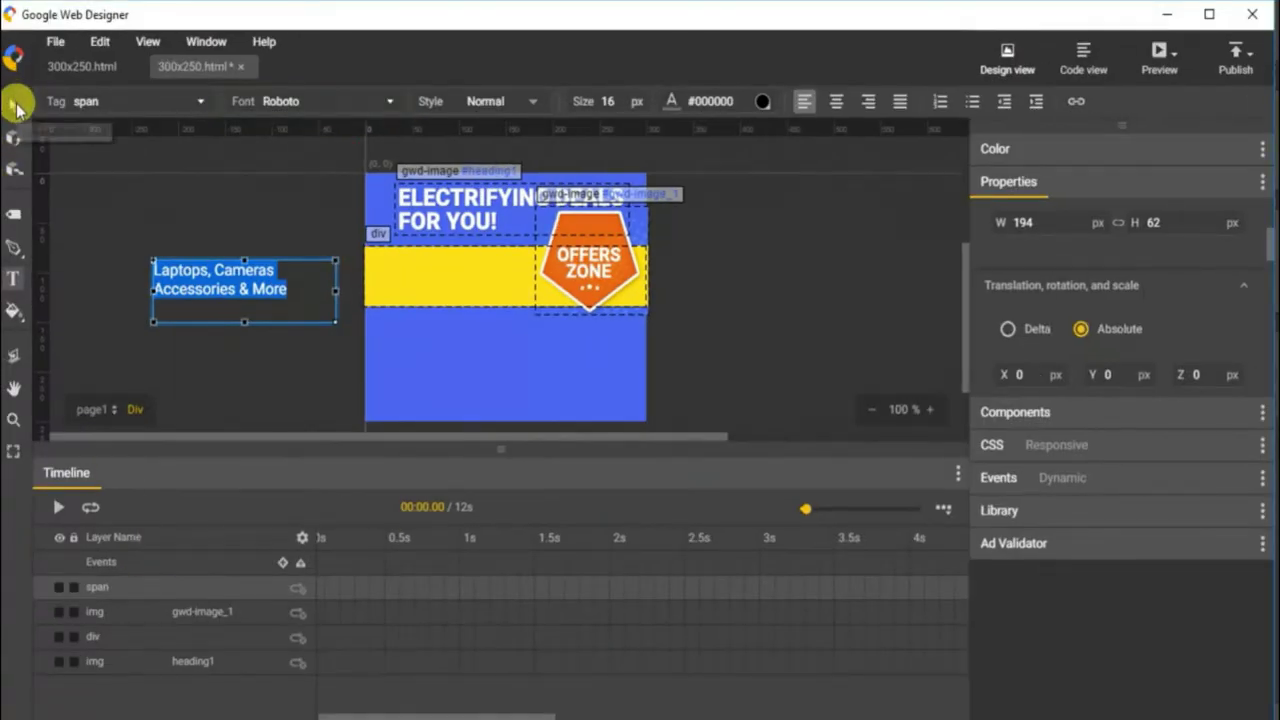
# Move the "Laptops, Cameras Accessories & More" text onto the yellow band beside the OFFERS ZONE badge, and deselect it
pyautogui.click(14, 103)
pyautogui.moveTo(179, 285); pyautogui.dragTo(405, 271)
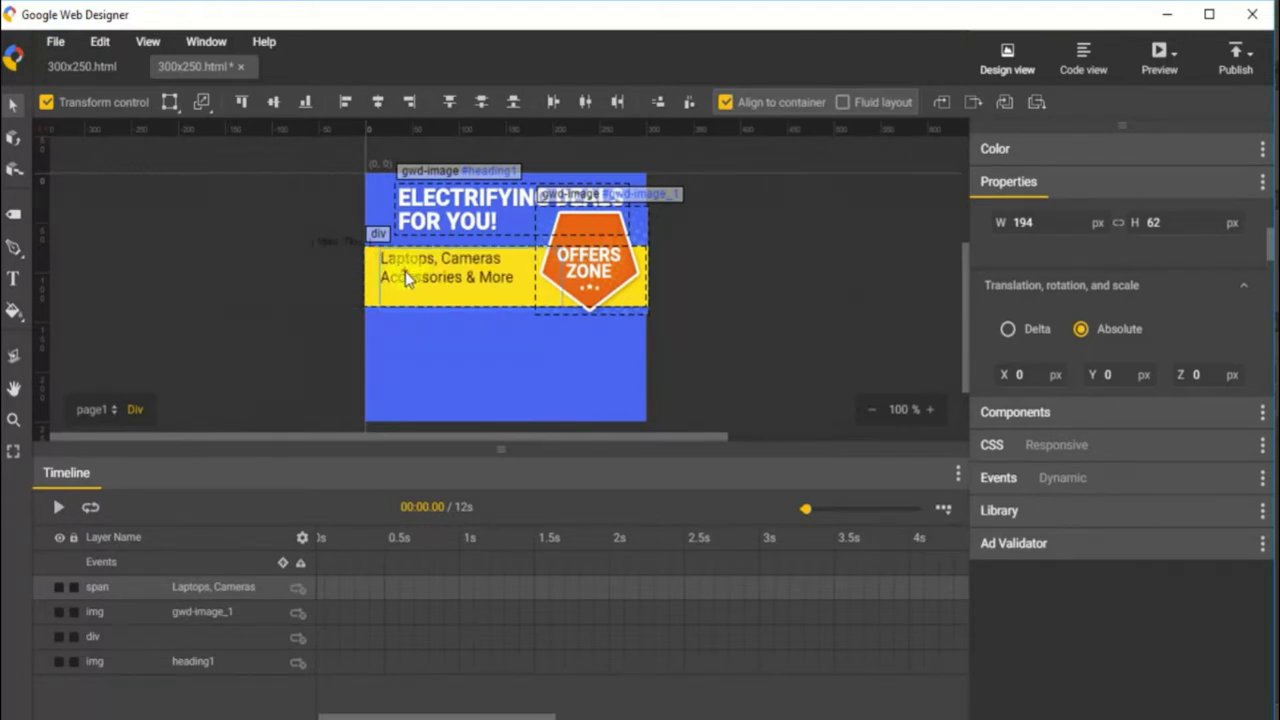
pyautogui.click(405, 271)
pyautogui.moveTo(400, 295); pyautogui.dragTo(400, 300)
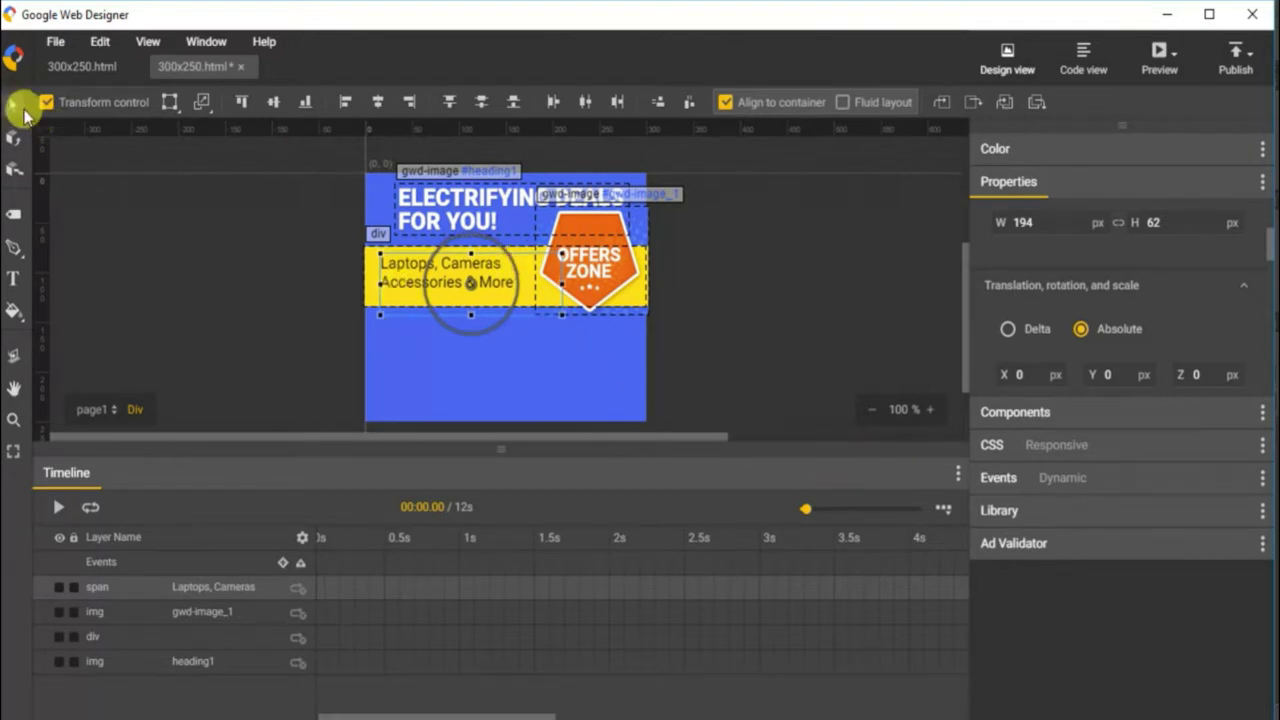
pyautogui.click(209, 277)
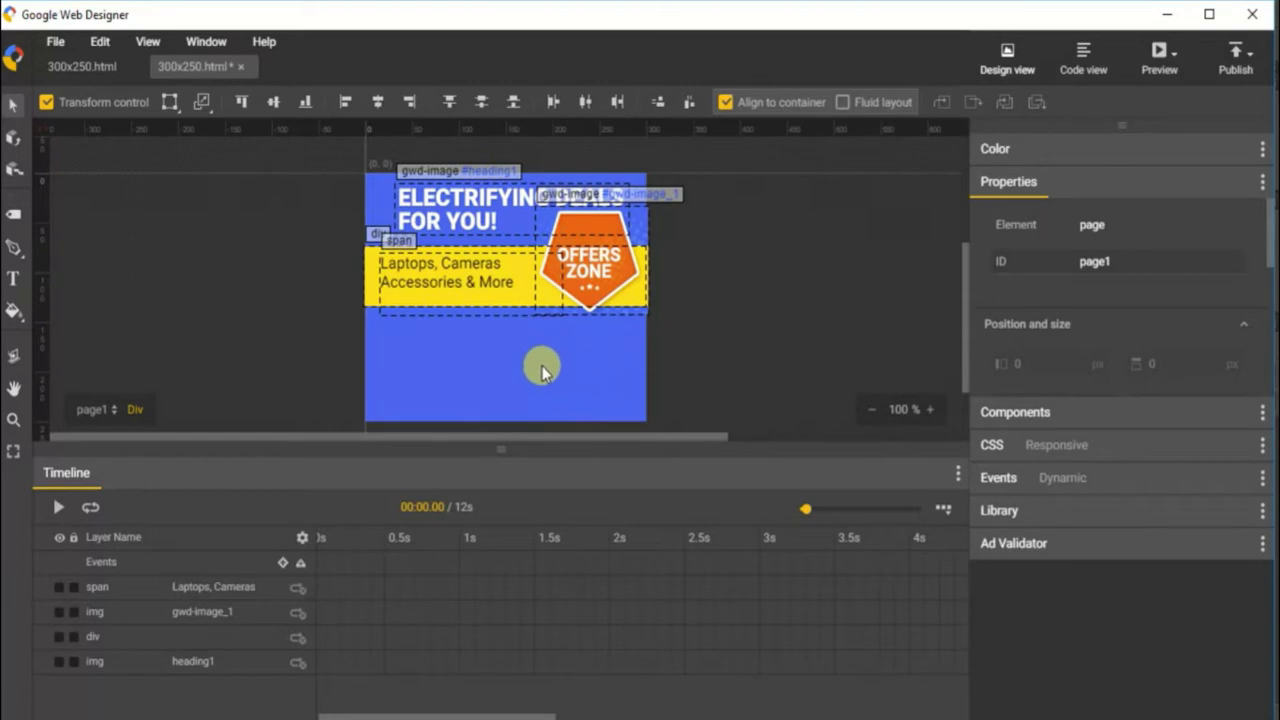
# Place product.jpg from the library in the lower blue area, align it to the banner's left edge, and deselect it
pyautogui.click(1000, 511)
pyautogui.scroll(-1, 1054, 608)
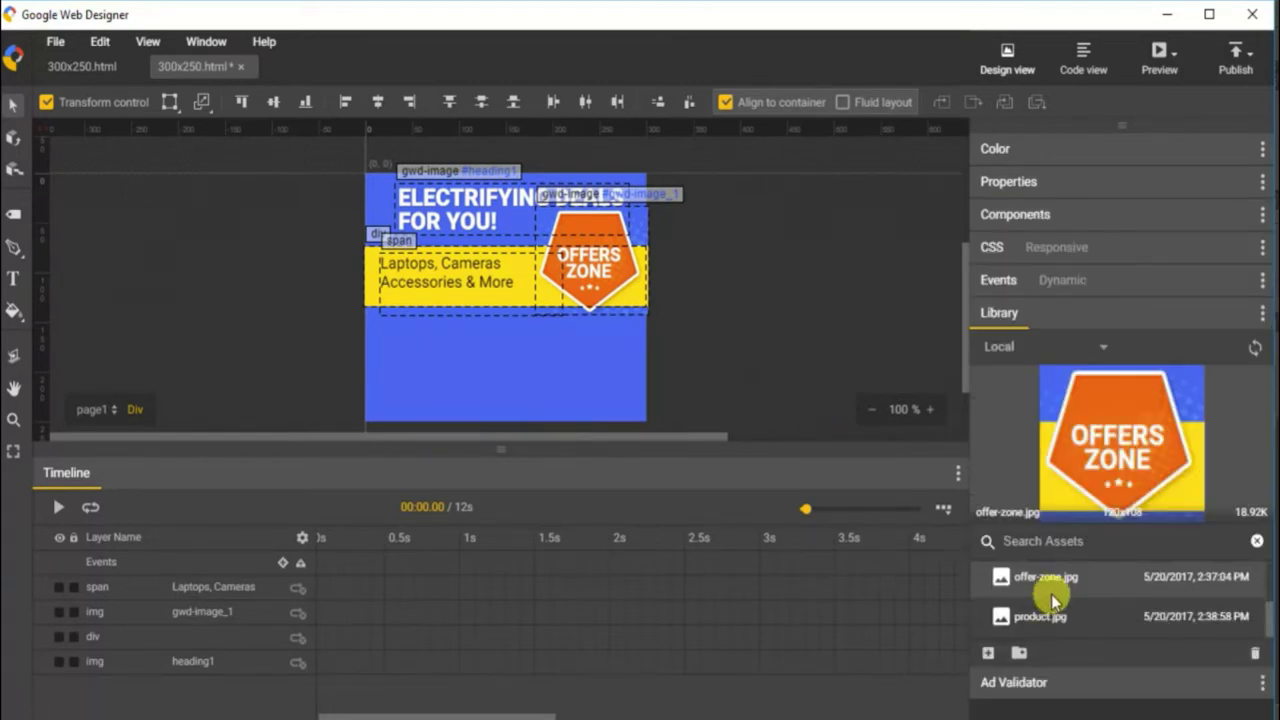
pyautogui.moveTo(1056, 620); pyautogui.dragTo(500, 360)
pyautogui.moveTo(500, 360); pyautogui.dragTo(466, 381)
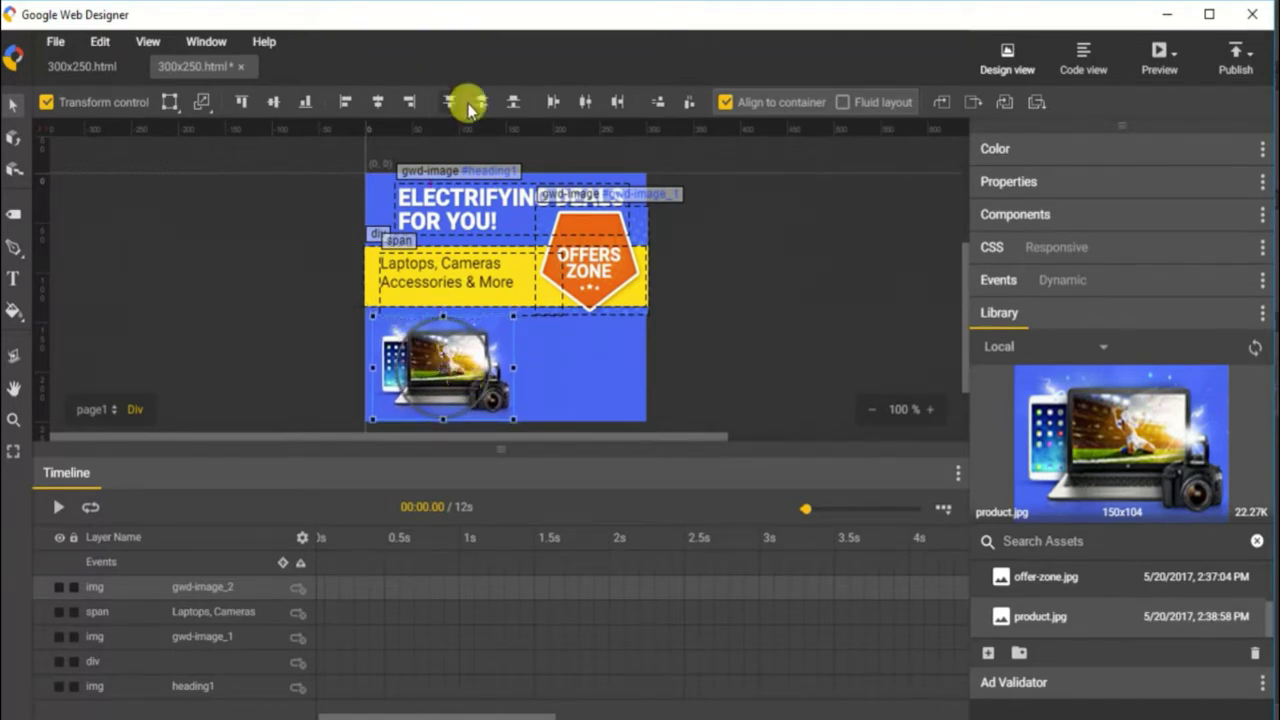
pyautogui.click(344, 104)
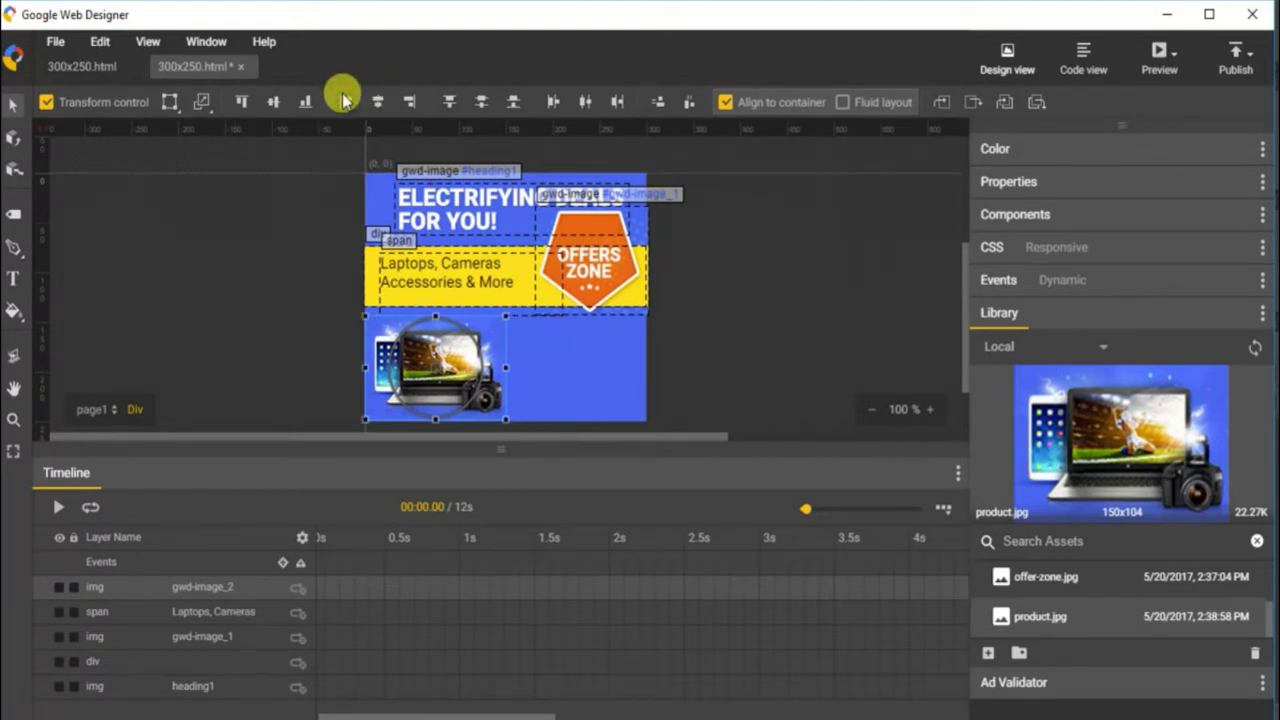
pyautogui.click(279, 292)
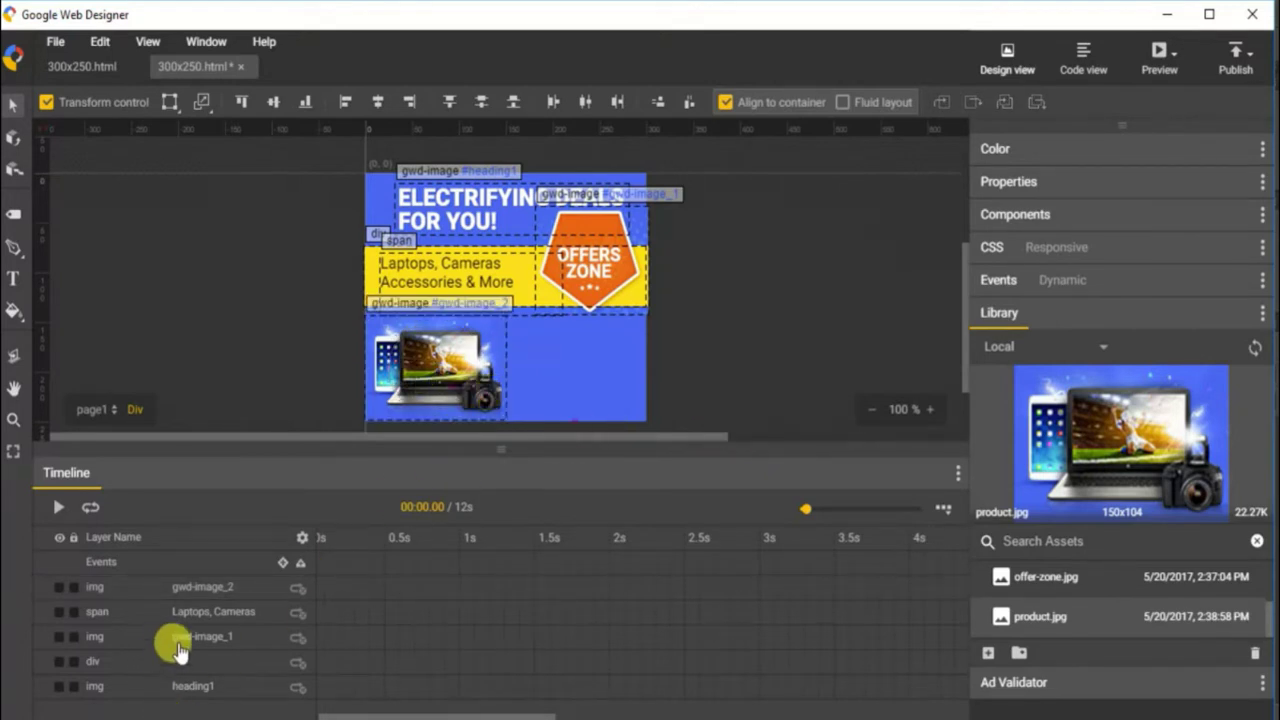
# Place cta.jpg from the library below the OFFERS ZONE badge, align it to the banner's right edge, shift it slightly inward, and deselect it
pyautogui.click(1047, 578)
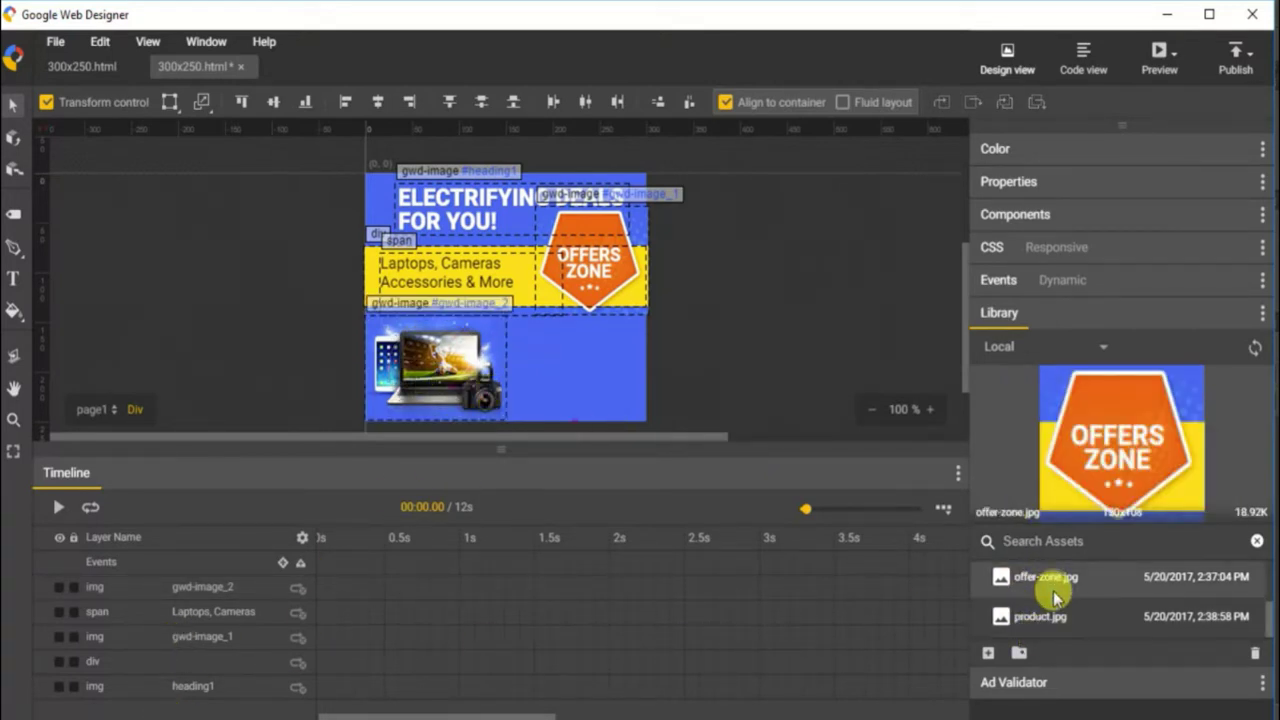
pyautogui.scroll(2, 1055, 595)
pyautogui.click(1053, 598)
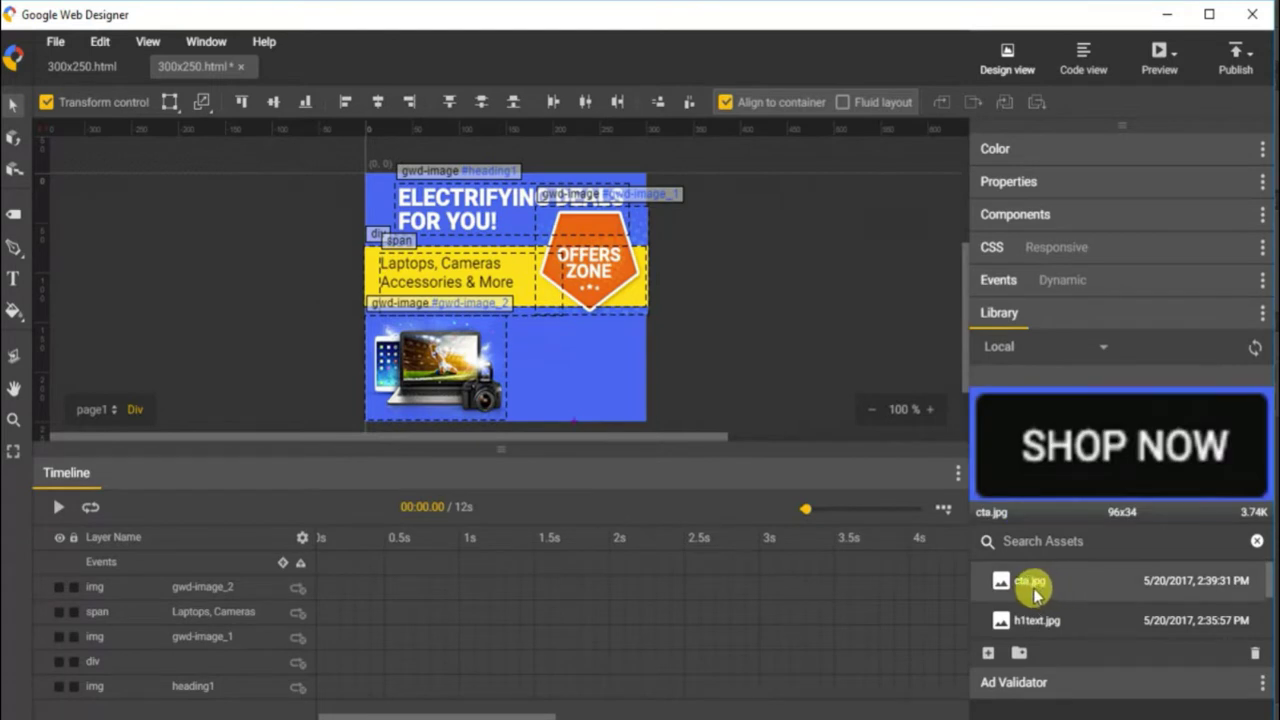
pyautogui.moveTo(1018, 590); pyautogui.dragTo(563, 392)
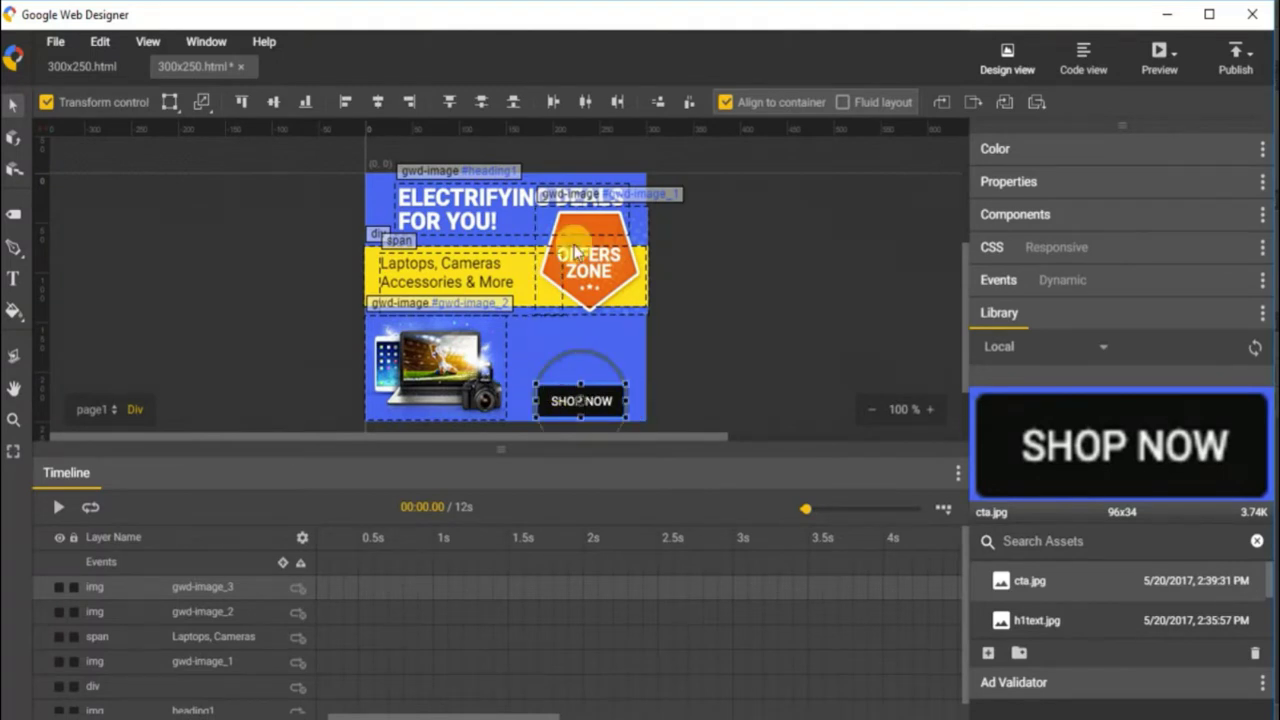
pyautogui.click(411, 102)
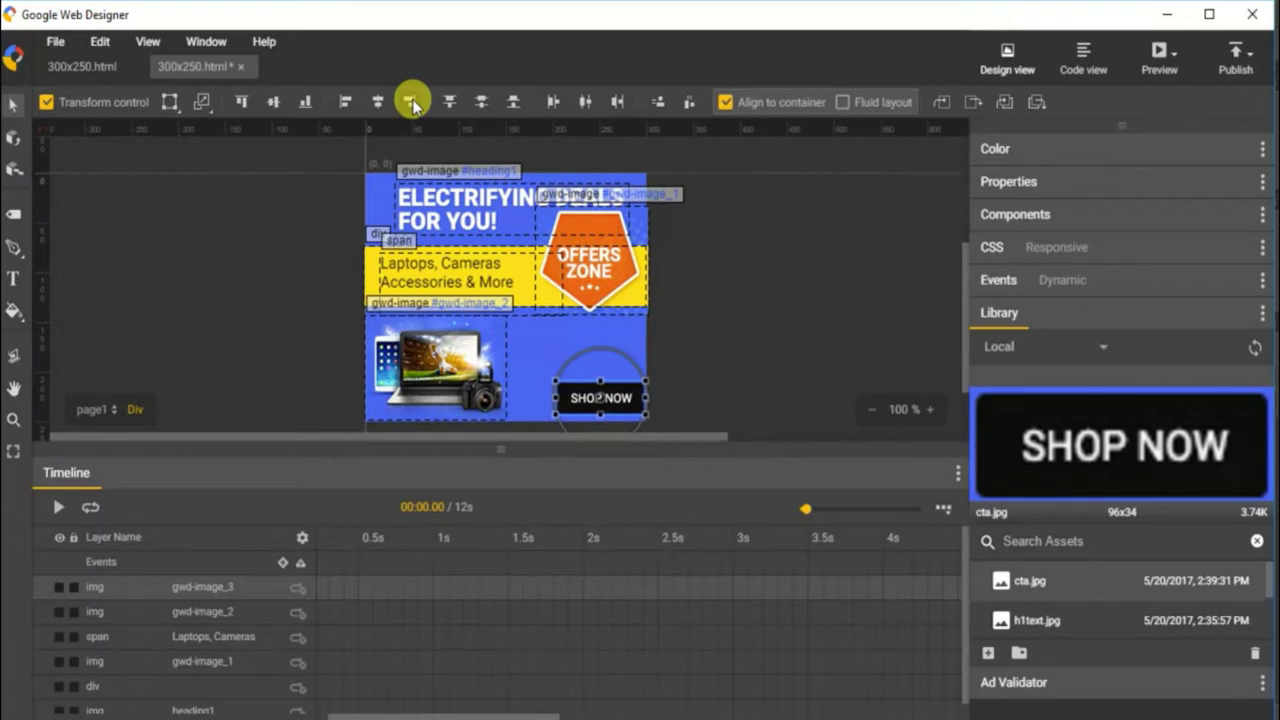
pyautogui.click(411, 102)
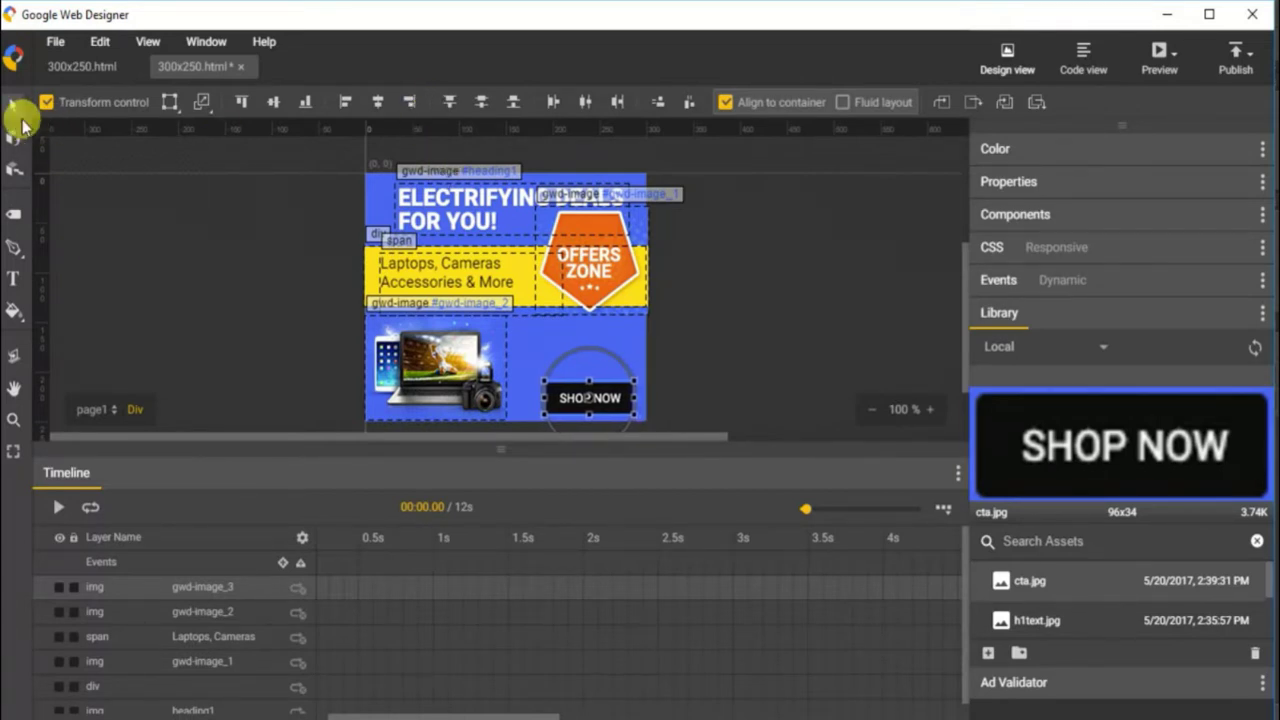
pyautogui.click(258, 343)
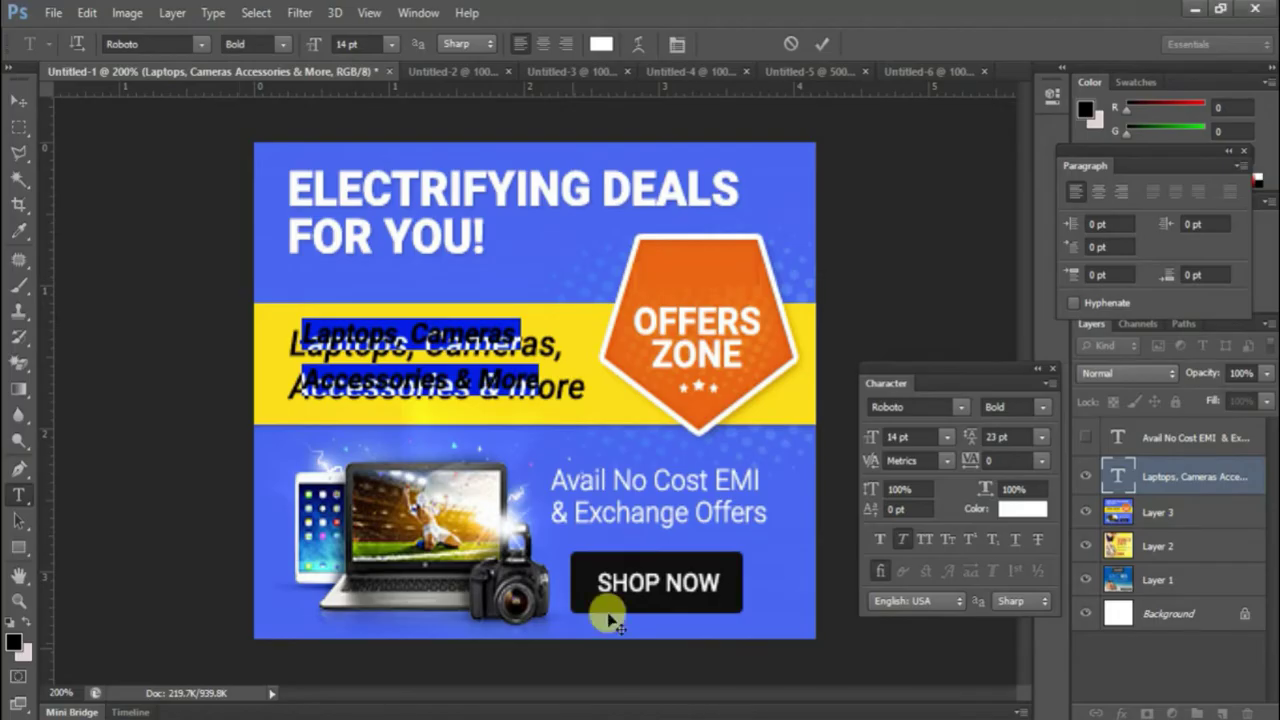
# Switch to Photoshop, show the hidden "Avail No Cost EMI & Exchange Offers" text layer, and copy its text
pyautogui.click(1085, 436)
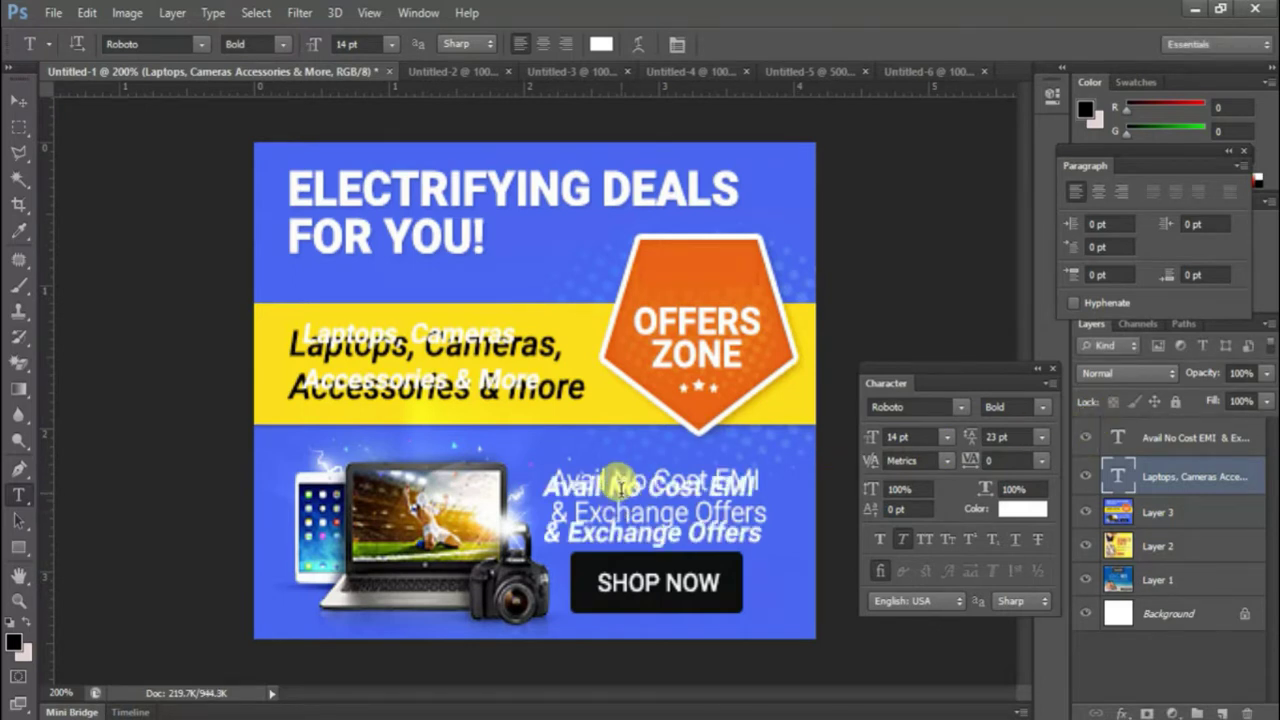
pyautogui.click(620, 487)
pyautogui.hotkey('ctrl', 'a')
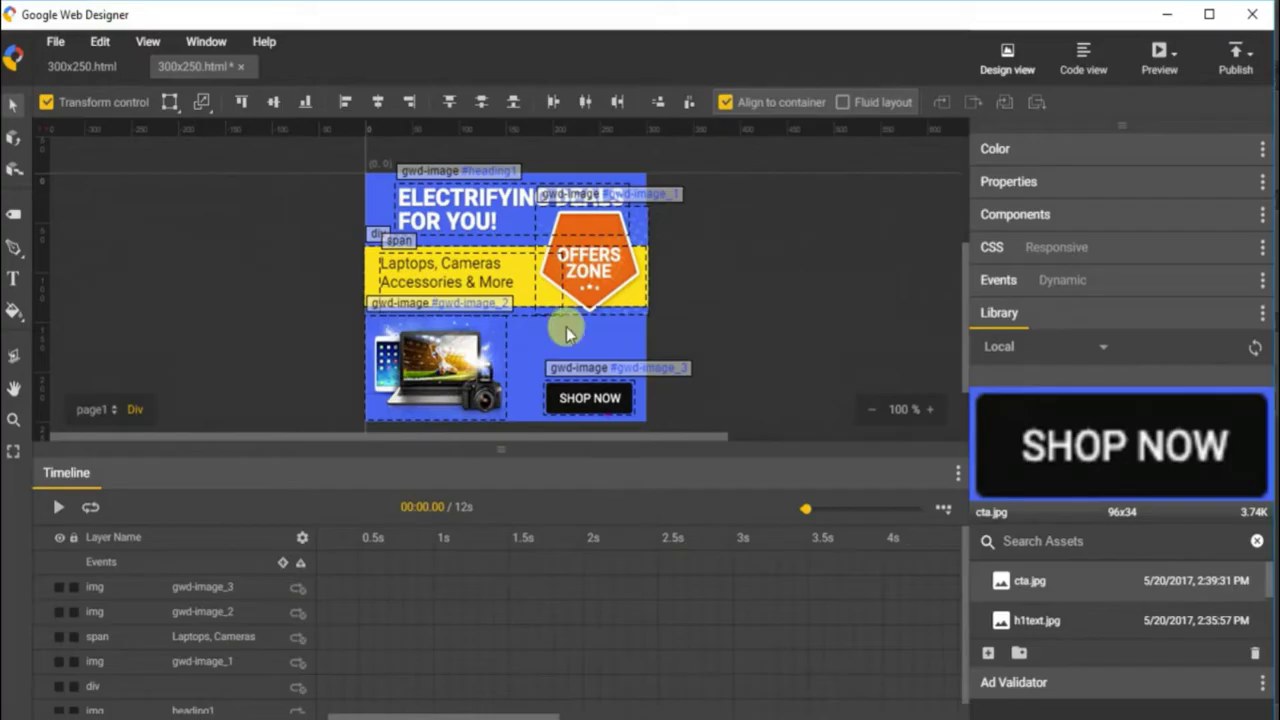
# Back in Google Web Designer, add a text box right of the banner reading "Avail No Cost EMI & Exchange Offers", with "EMI" starting the second line
pyautogui.click(15, 278)
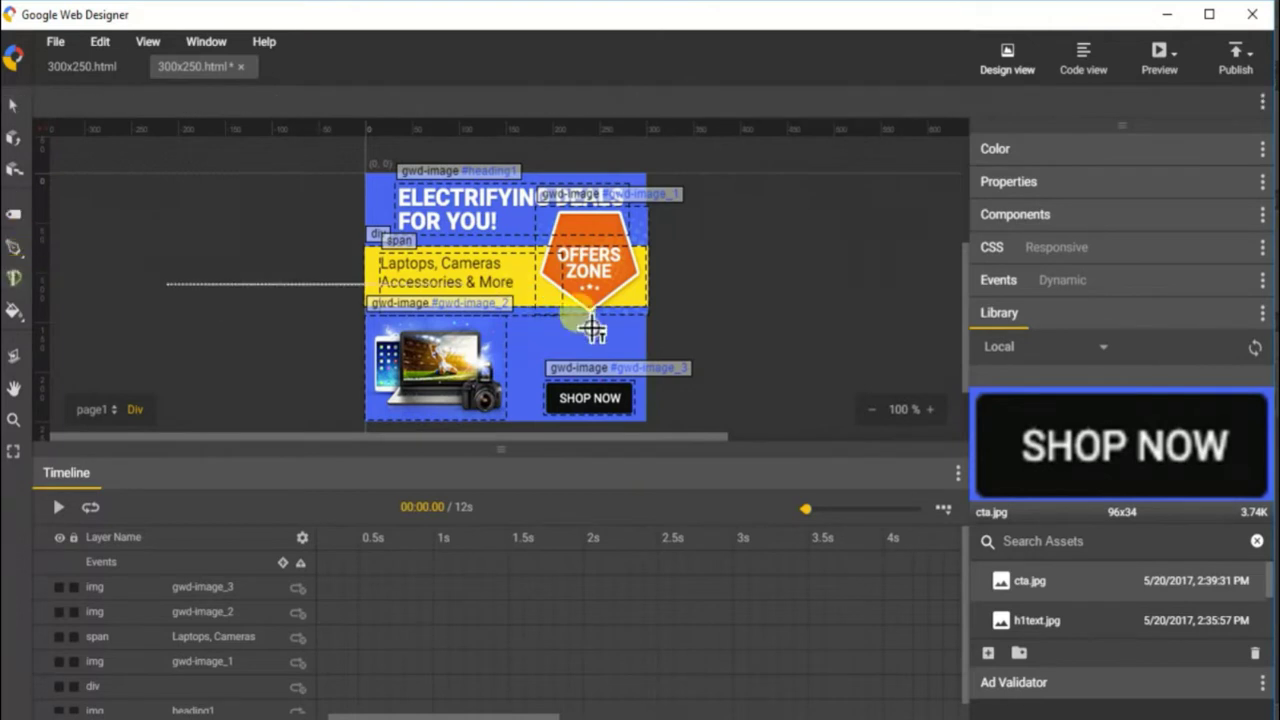
pyautogui.moveTo(694, 286); pyautogui.dragTo(893, 347)
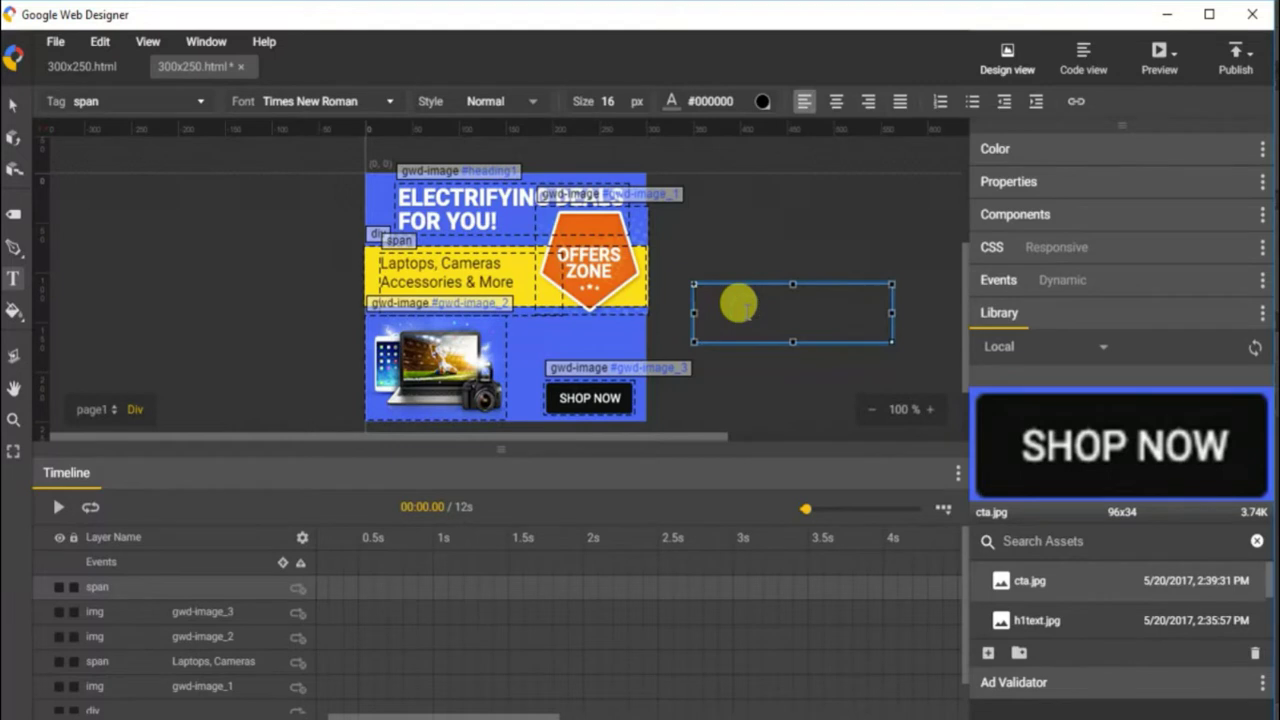
pyautogui.hotkey('ctrl', 'a')
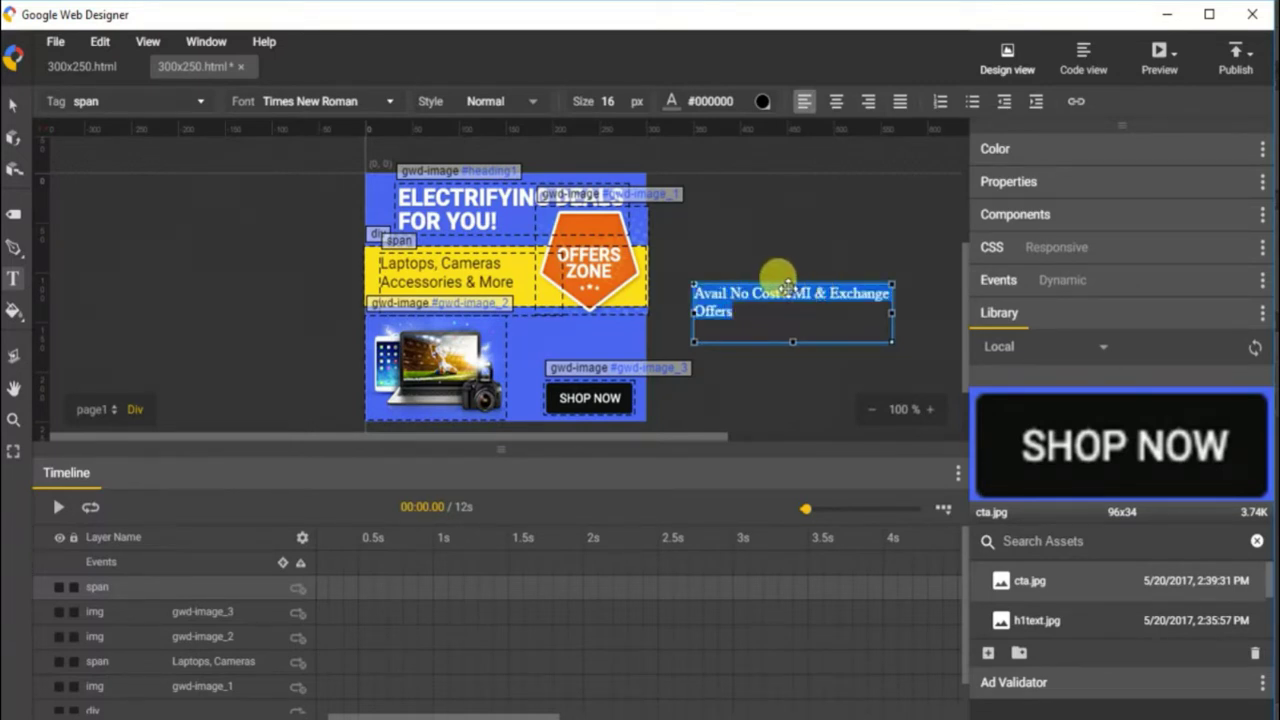
pyautogui.click(790, 294)
pyautogui.press('Return')
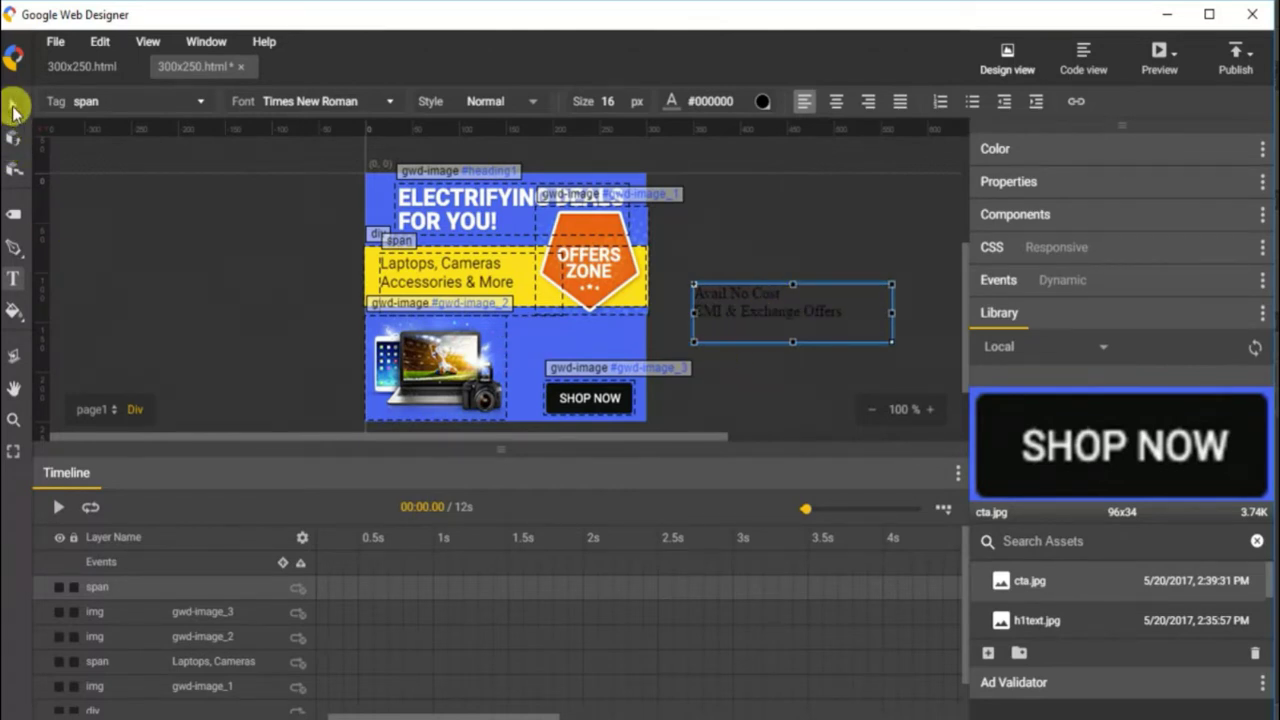
# Try to set the "Avail No Cost EMI & Exchange Offers" text box to Roboto, and move the box farther from the banner
pyautogui.click(384, 106)
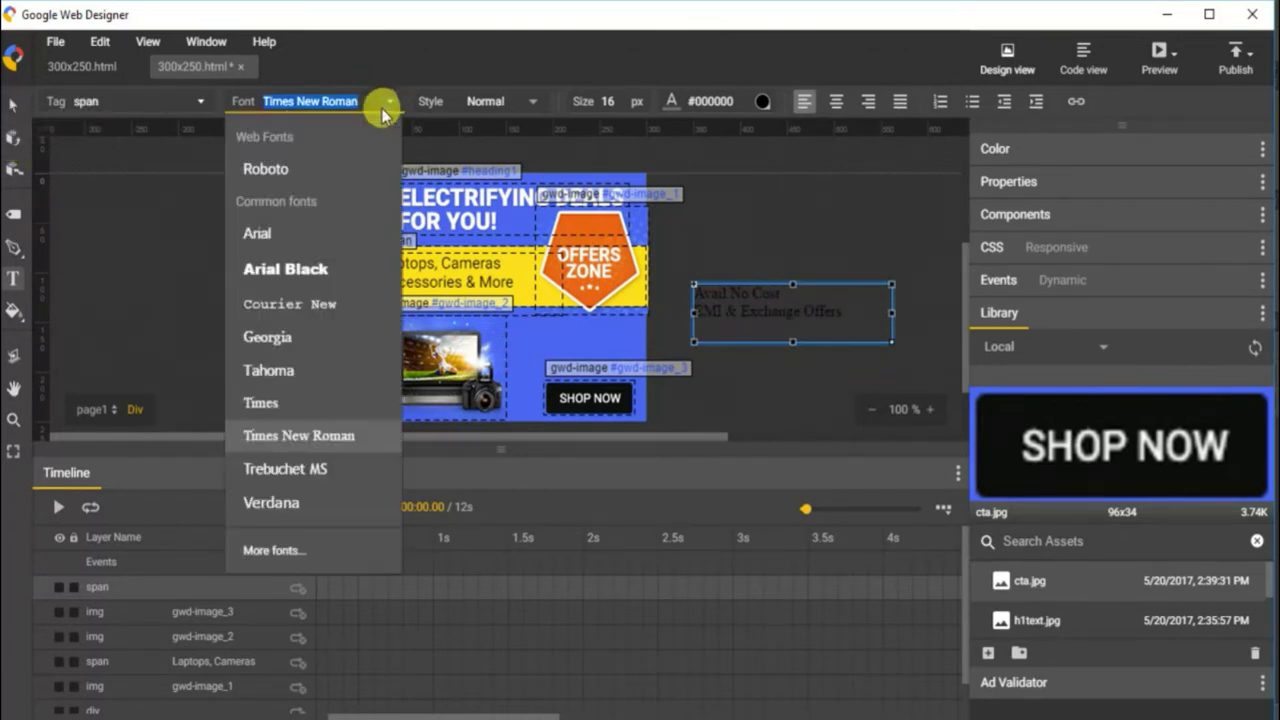
pyautogui.click(316, 173)
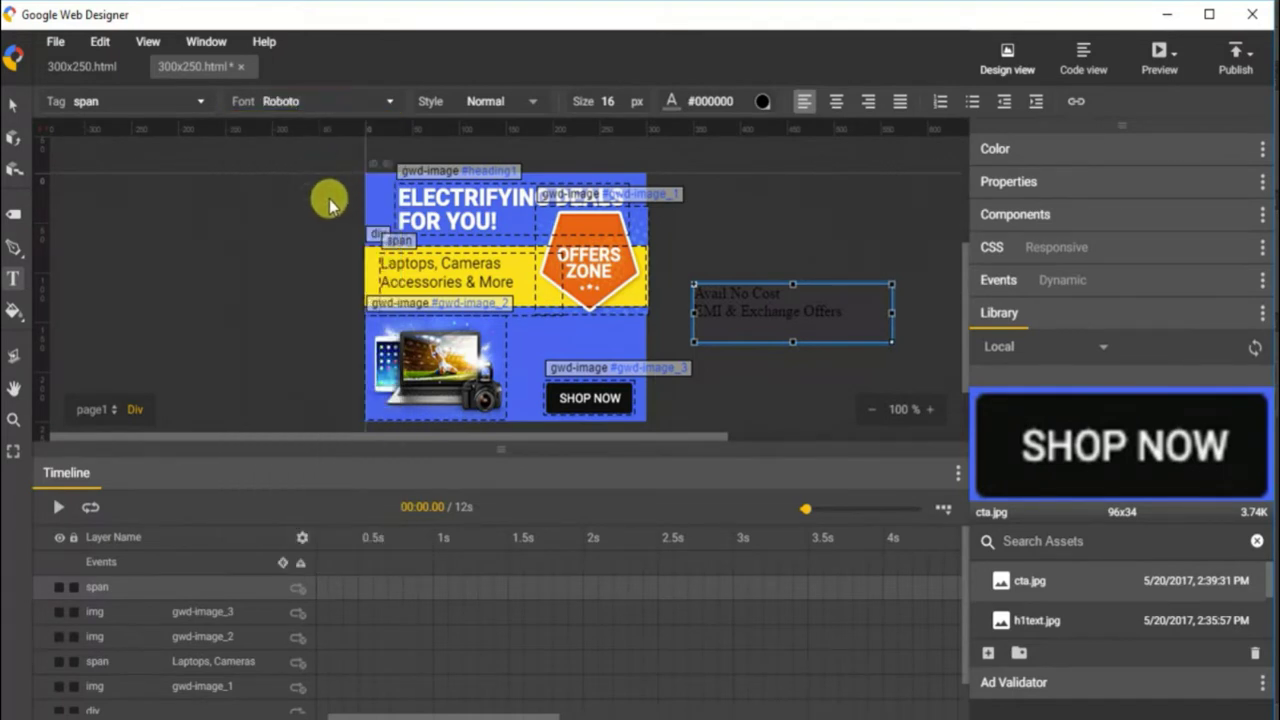
pyautogui.click(13, 105)
pyautogui.moveTo(716, 296); pyautogui.dragTo(770, 250)
# Select all of the "Avail No Cost EMI & Exchange Offers" text and set its font to Roboto
pyautogui.click(14, 278)
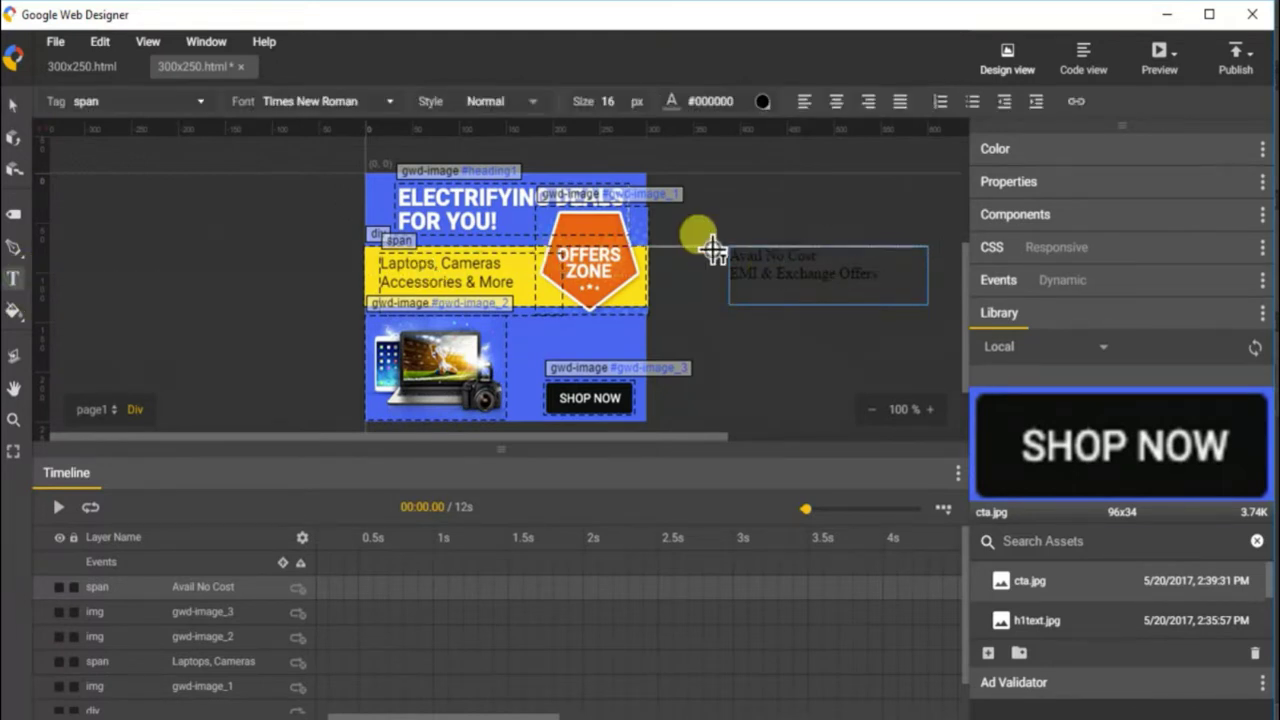
pyautogui.click(757, 263)
pyautogui.hotkey('ctrl', 'a')
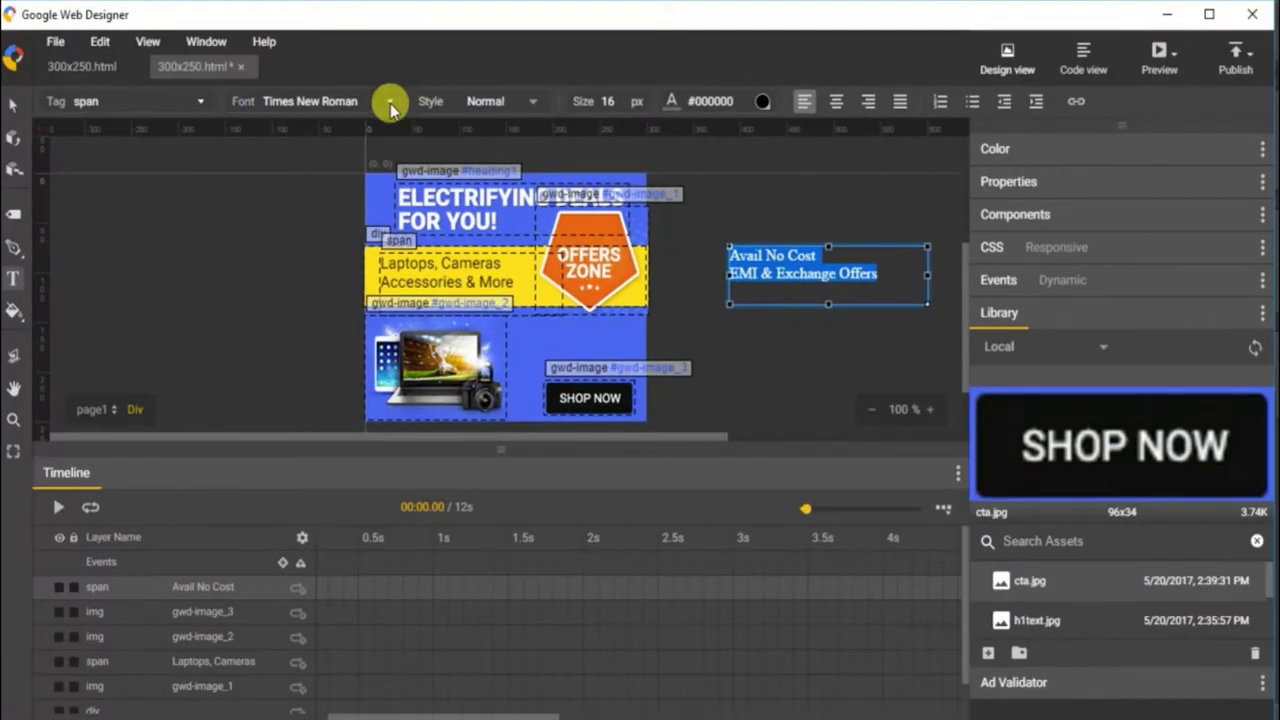
pyautogui.click(387, 108)
pyautogui.click(286, 170)
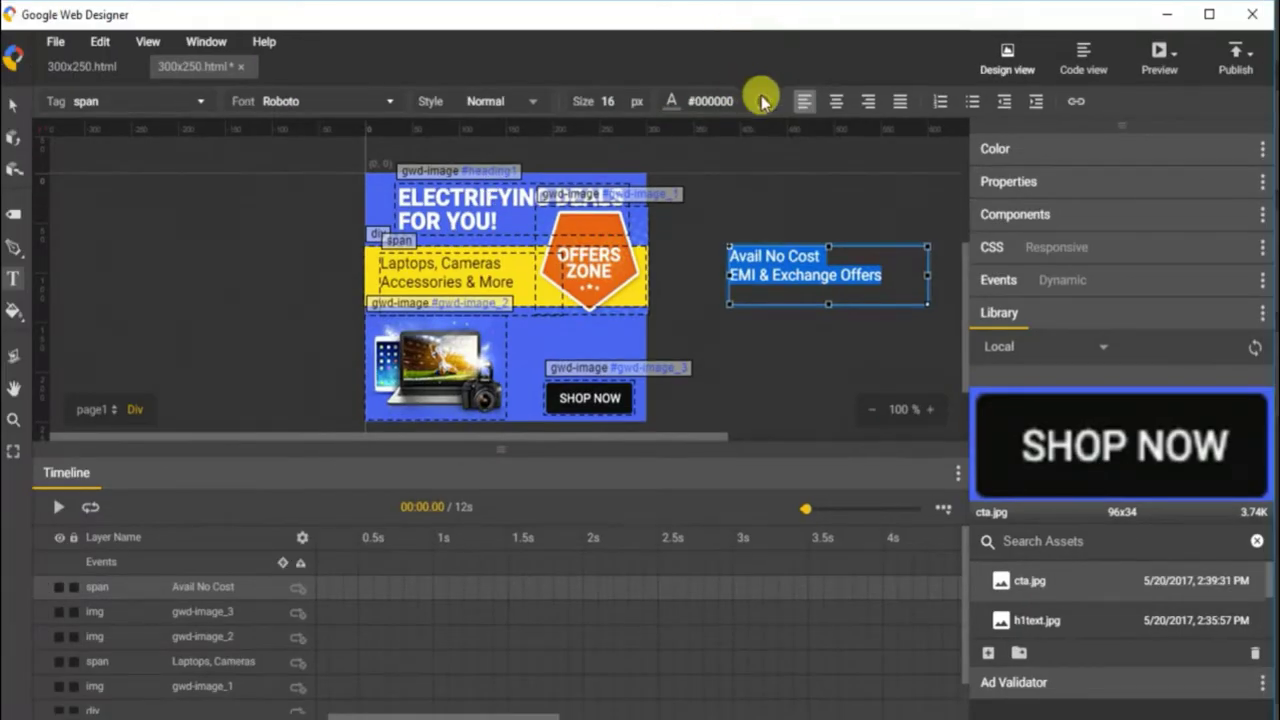
# Set the "Avail No Cost EMI & Exchange Offers" text color to white (#FFFFFF) and leave text editing
pyautogui.click(812, 170)
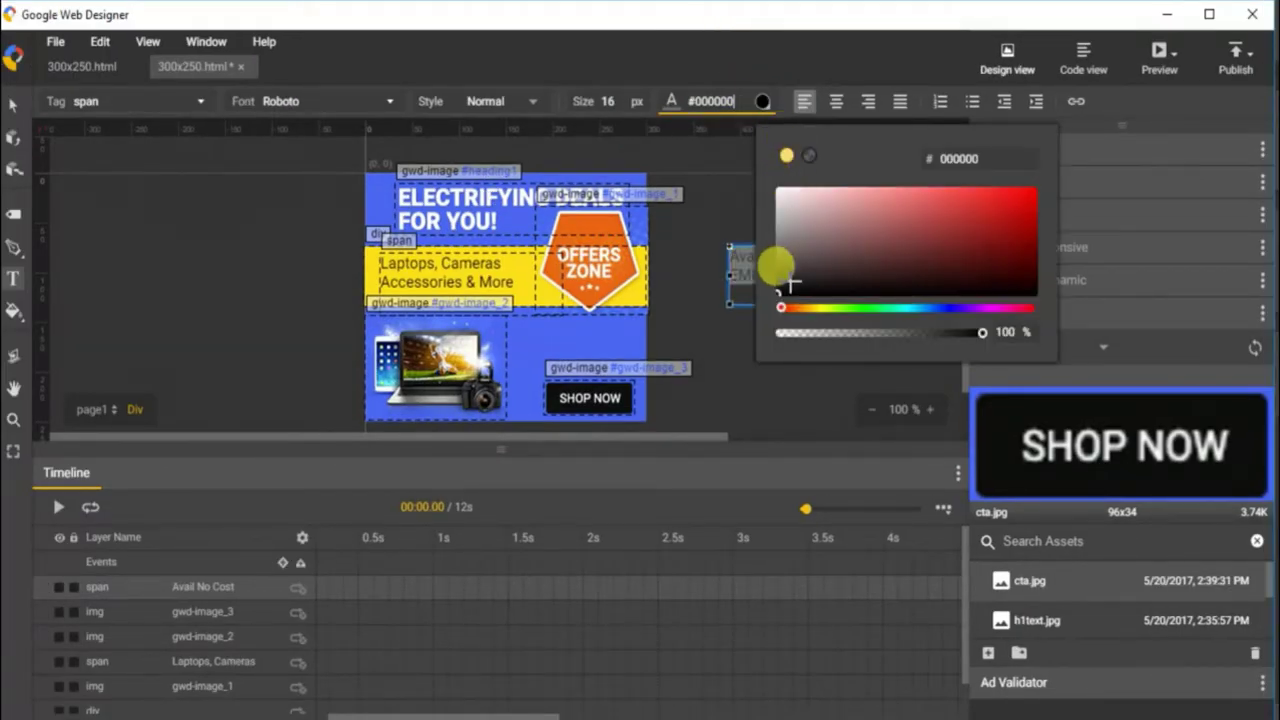
pyautogui.click(783, 197)
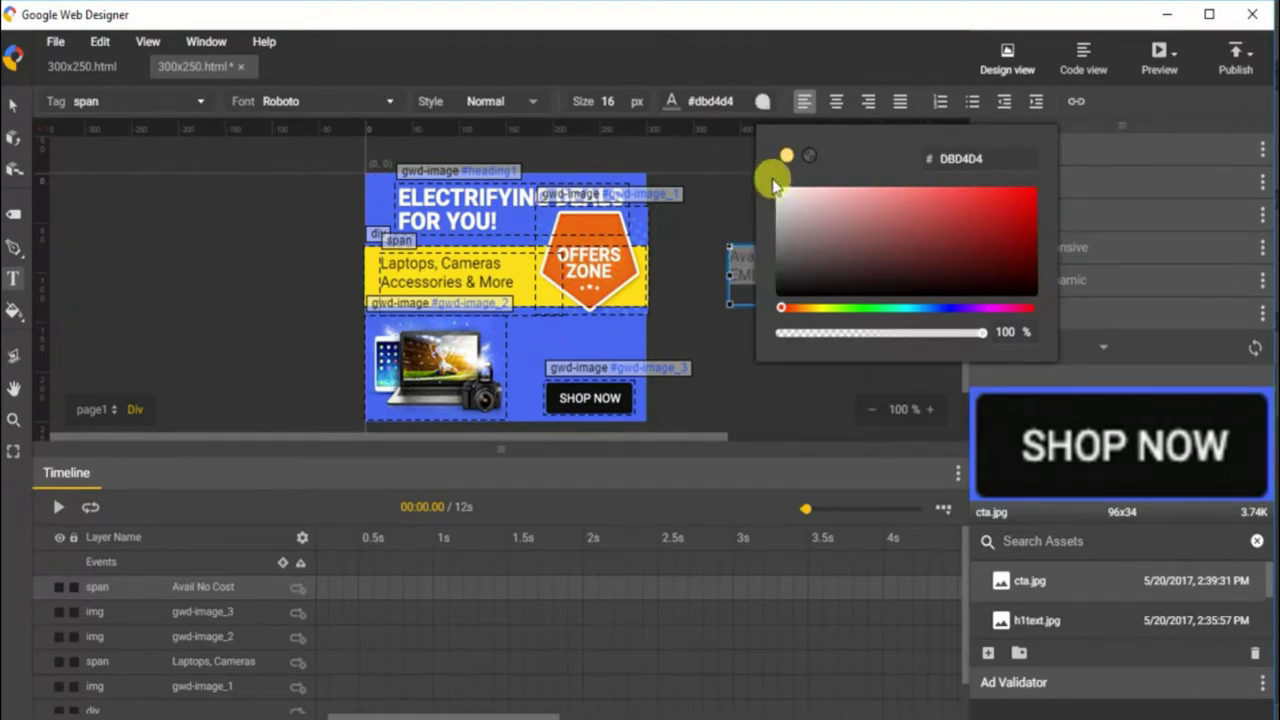
pyautogui.click(777, 189)
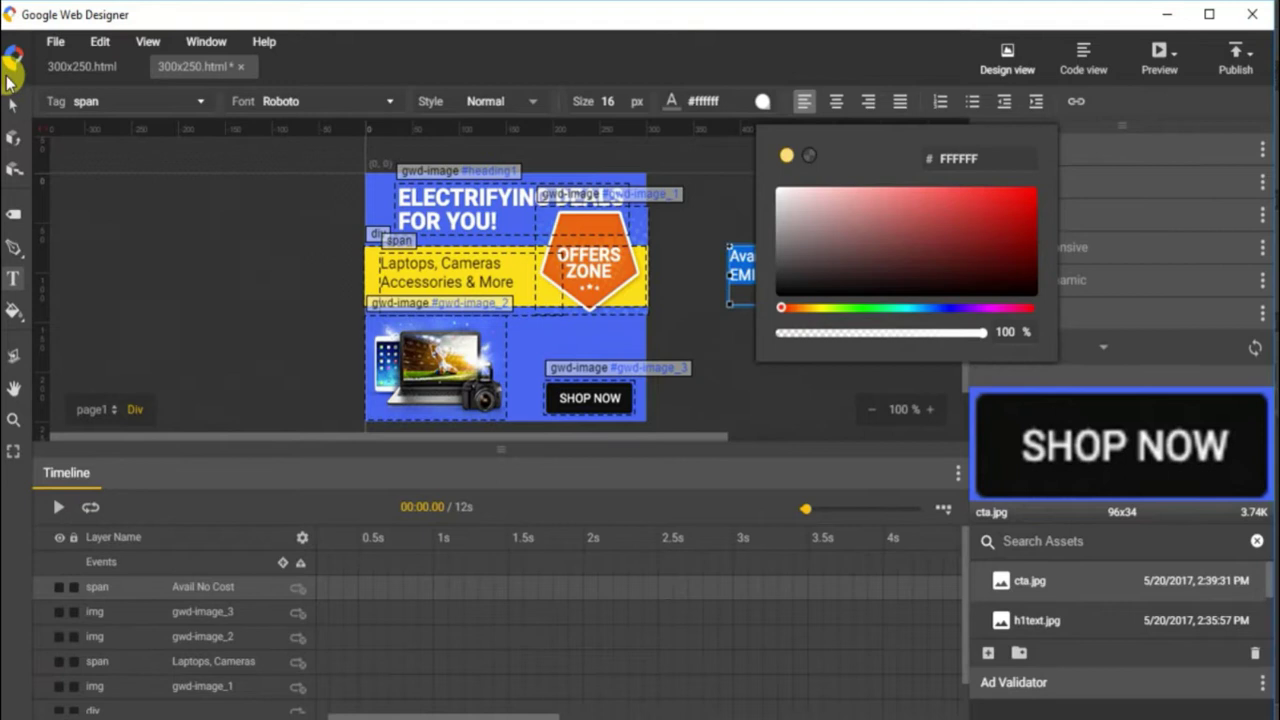
pyautogui.click(13, 104)
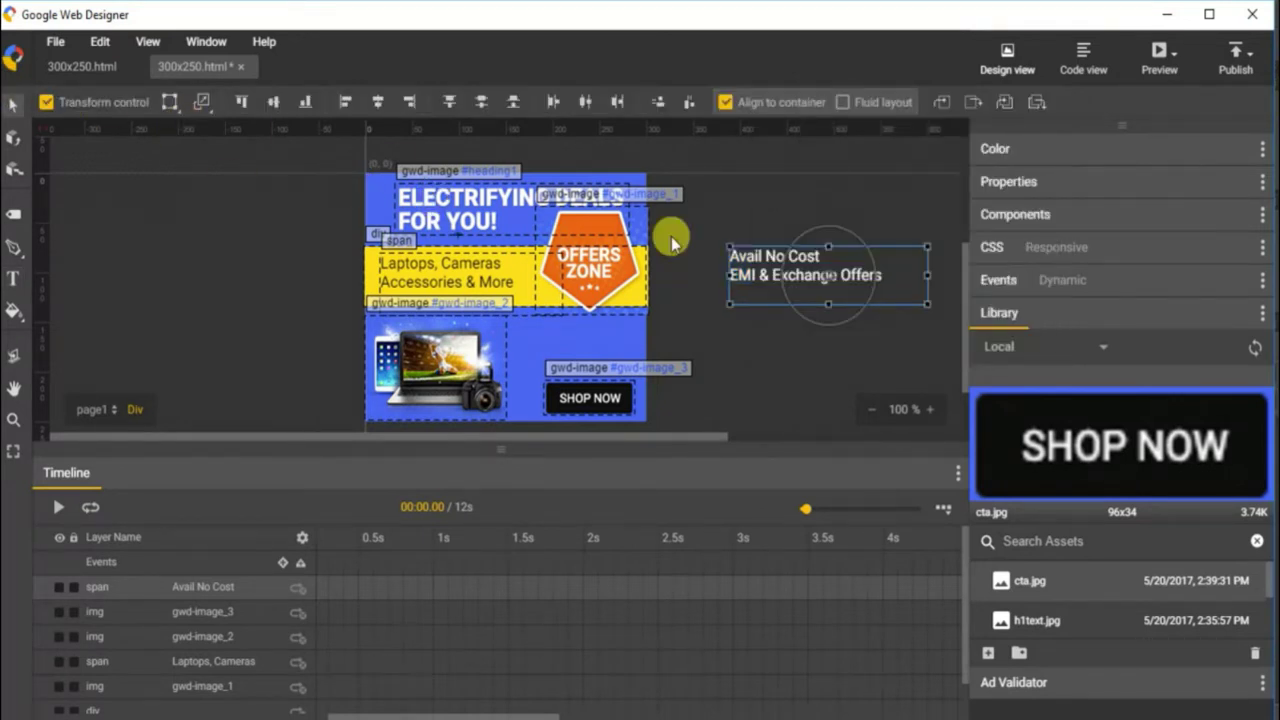
# Move the white offer text into the blue area above the SHOP NOW button, beside the product image, and nudge it slightly down
pyautogui.moveTo(745, 275); pyautogui.dragTo(543, 340)
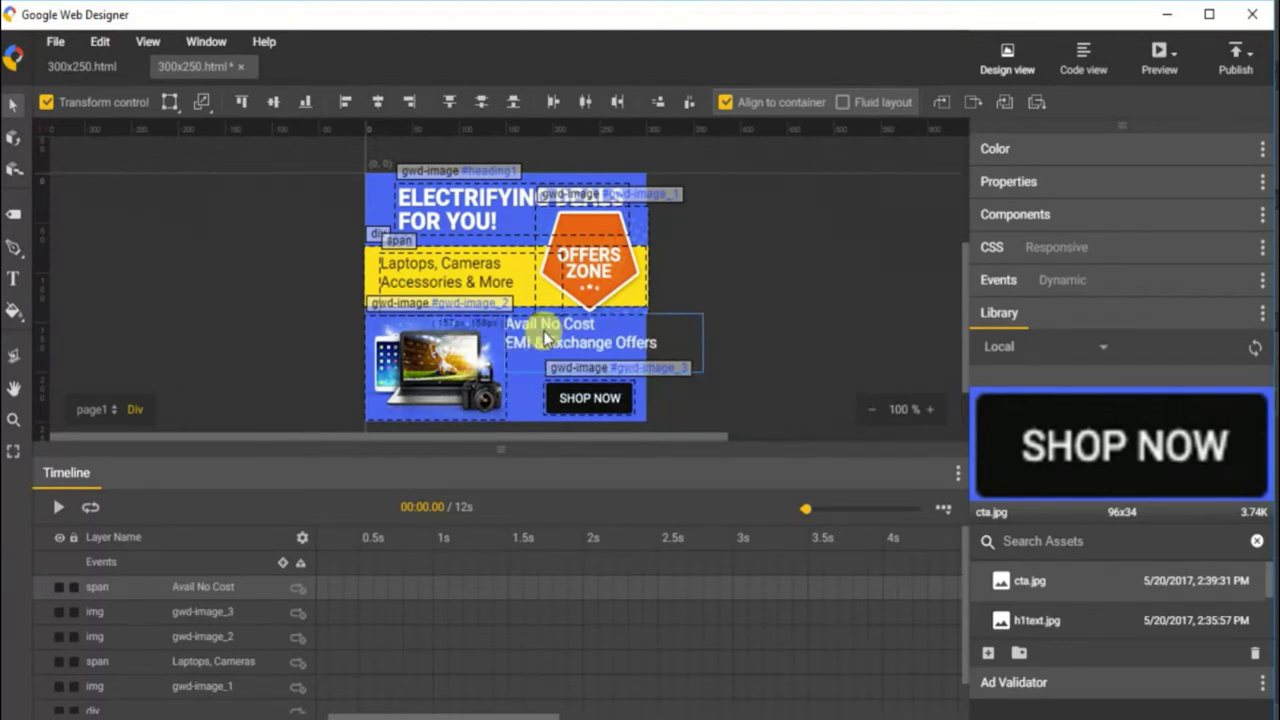
pyautogui.press('Down')
pyautogui.press('Down')
pyautogui.press('Down')
pyautogui.press('Down')
pyautogui.press('Down')
pyautogui.press('Down')
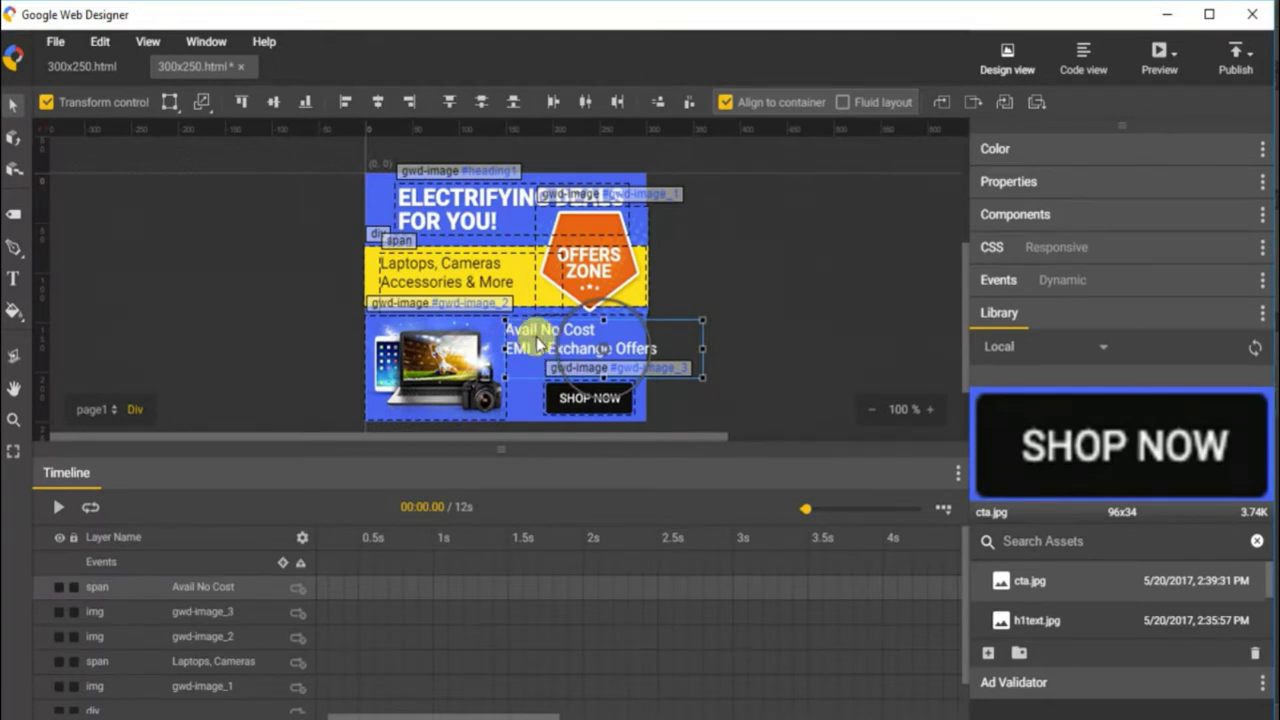
# Set the font size of the whole "Avail No Cost EMI & Exchange Offers" text to 14 px and leave text editing
pyautogui.press('t')
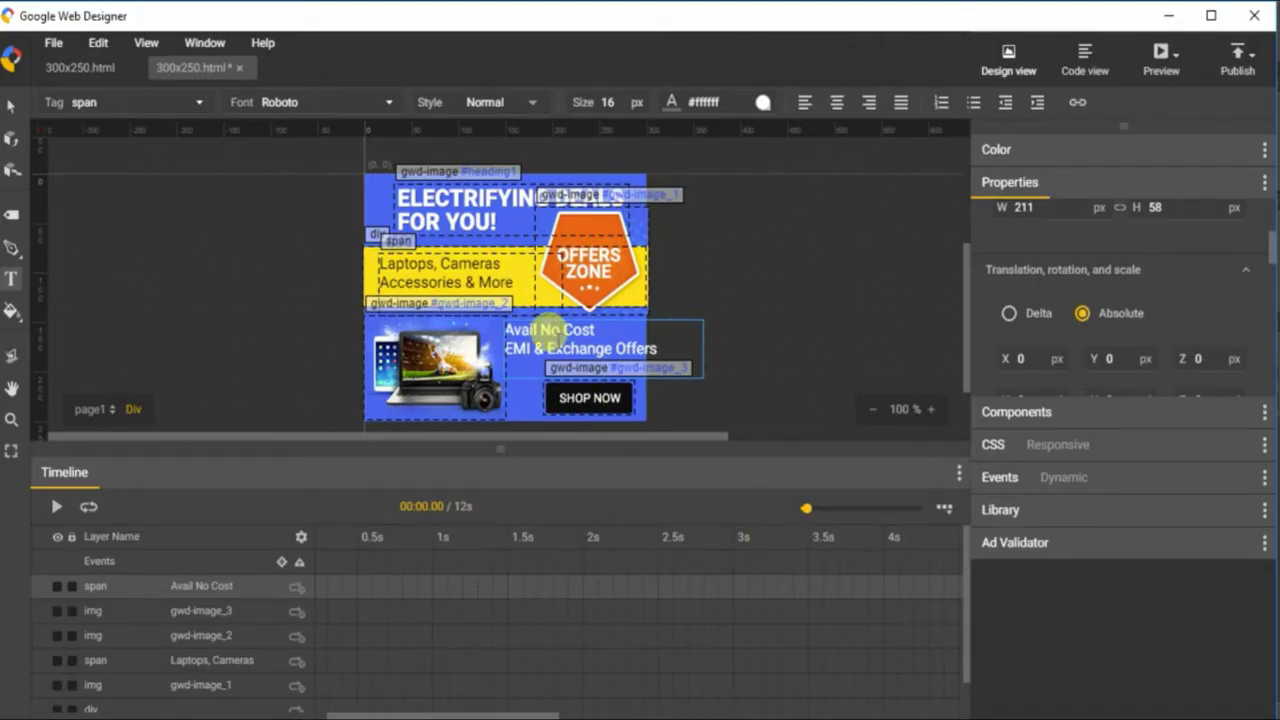
pyautogui.click(558, 347)
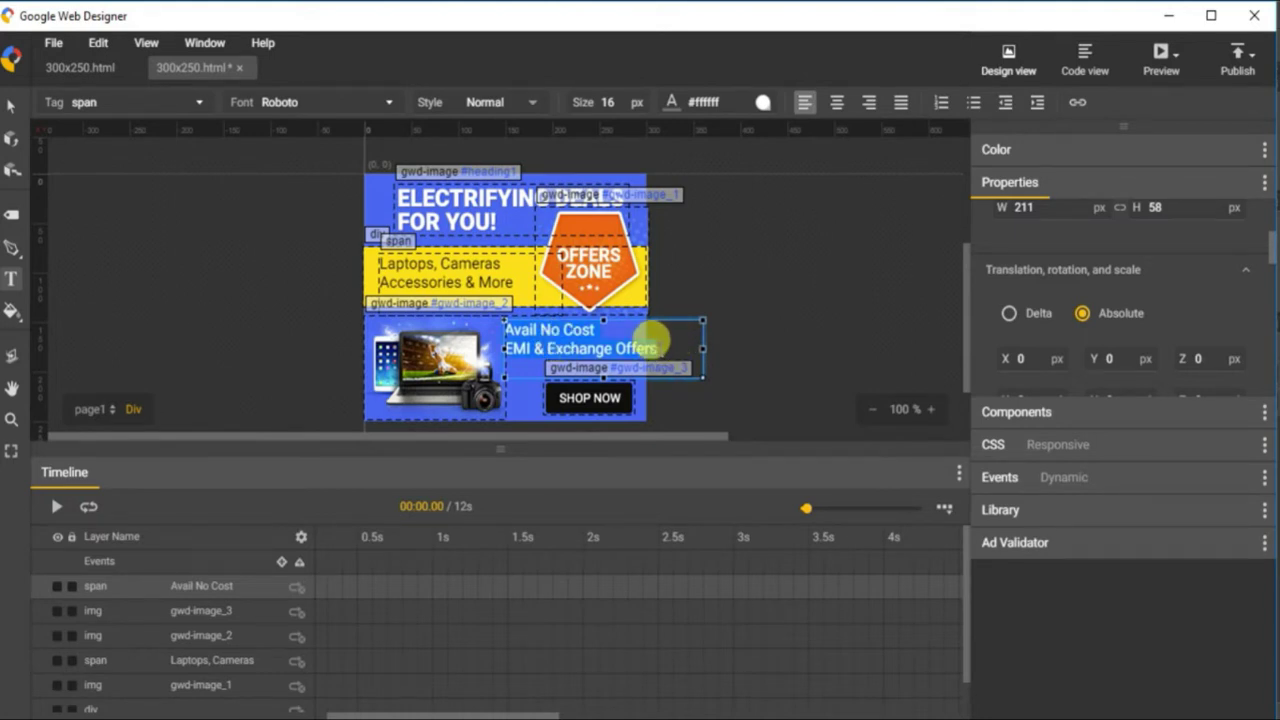
pyautogui.moveTo(651, 341); pyautogui.dragTo(613, 332)
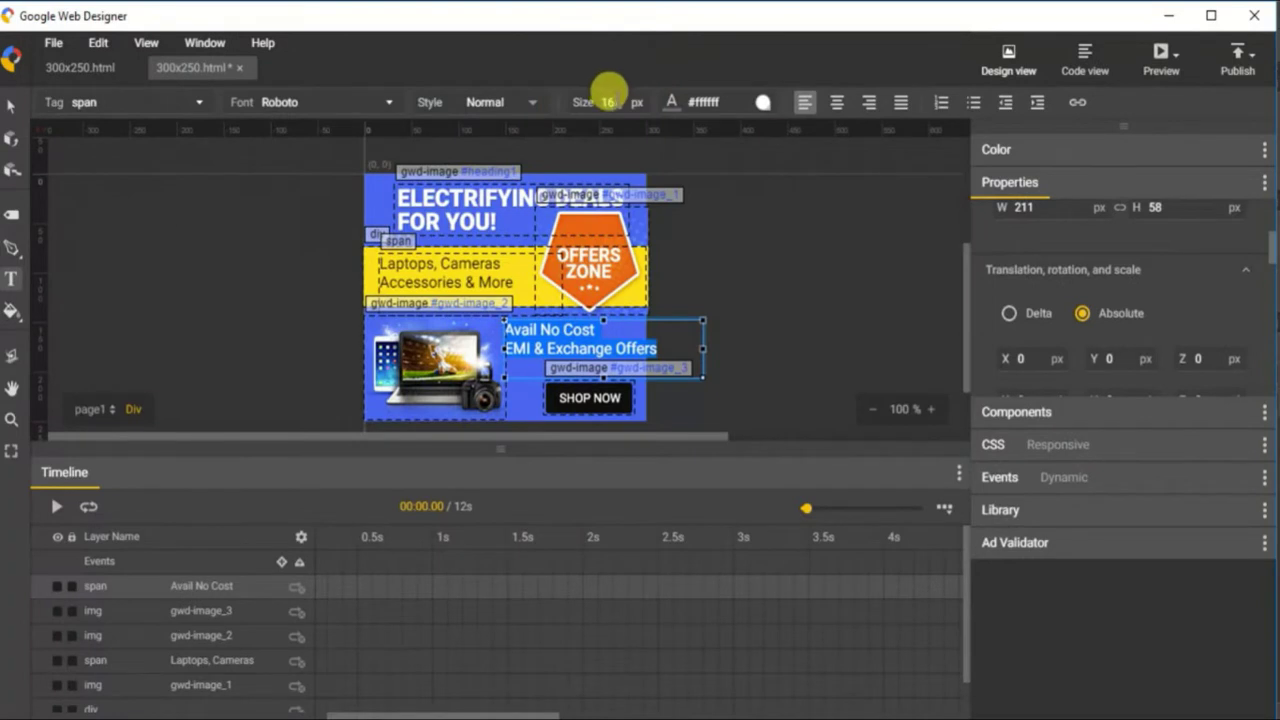
pyautogui.click(575, 113)
pyautogui.click(634, 104)
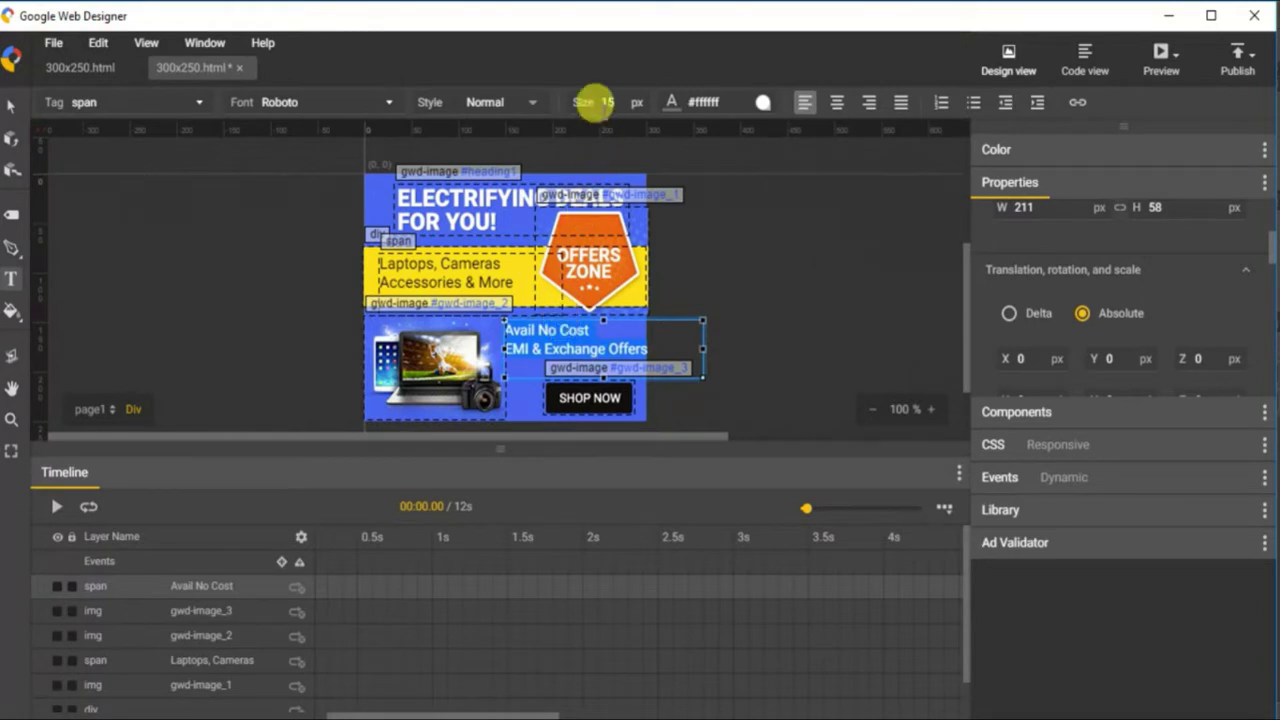
pyautogui.click(600, 101)
pyautogui.write('14')
pyautogui.press('Return')
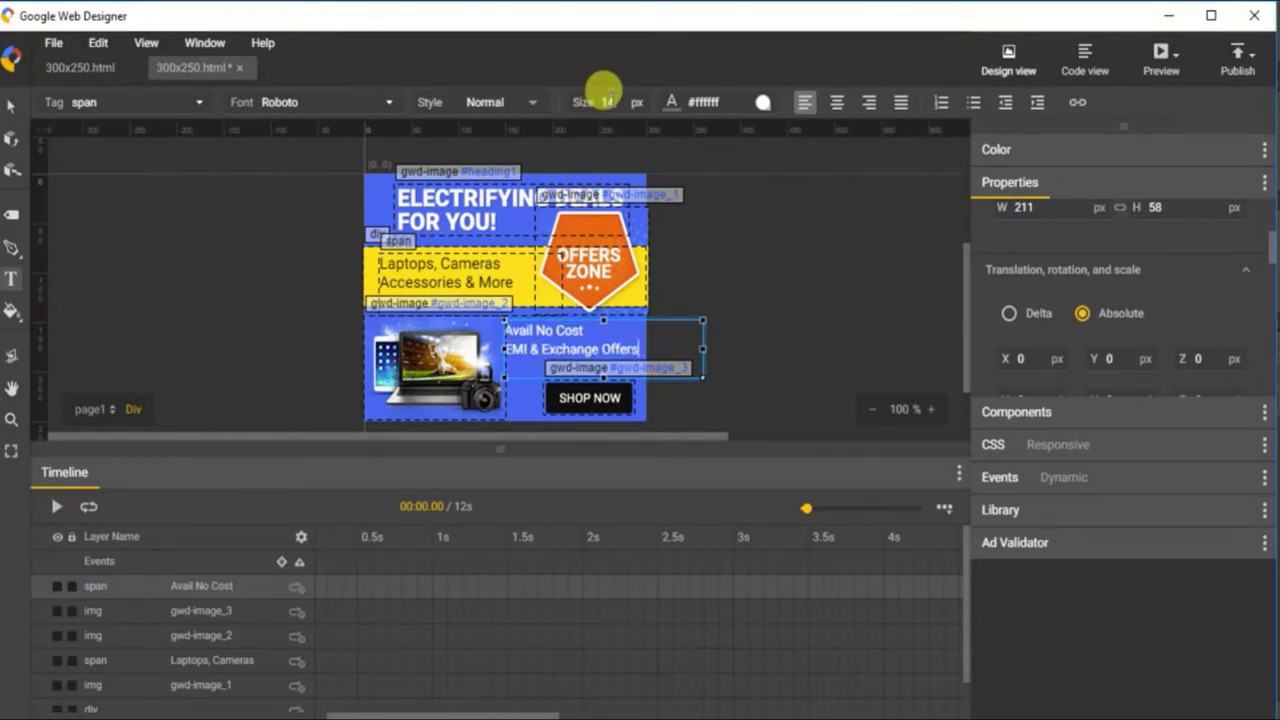
pyautogui.click(11, 106)
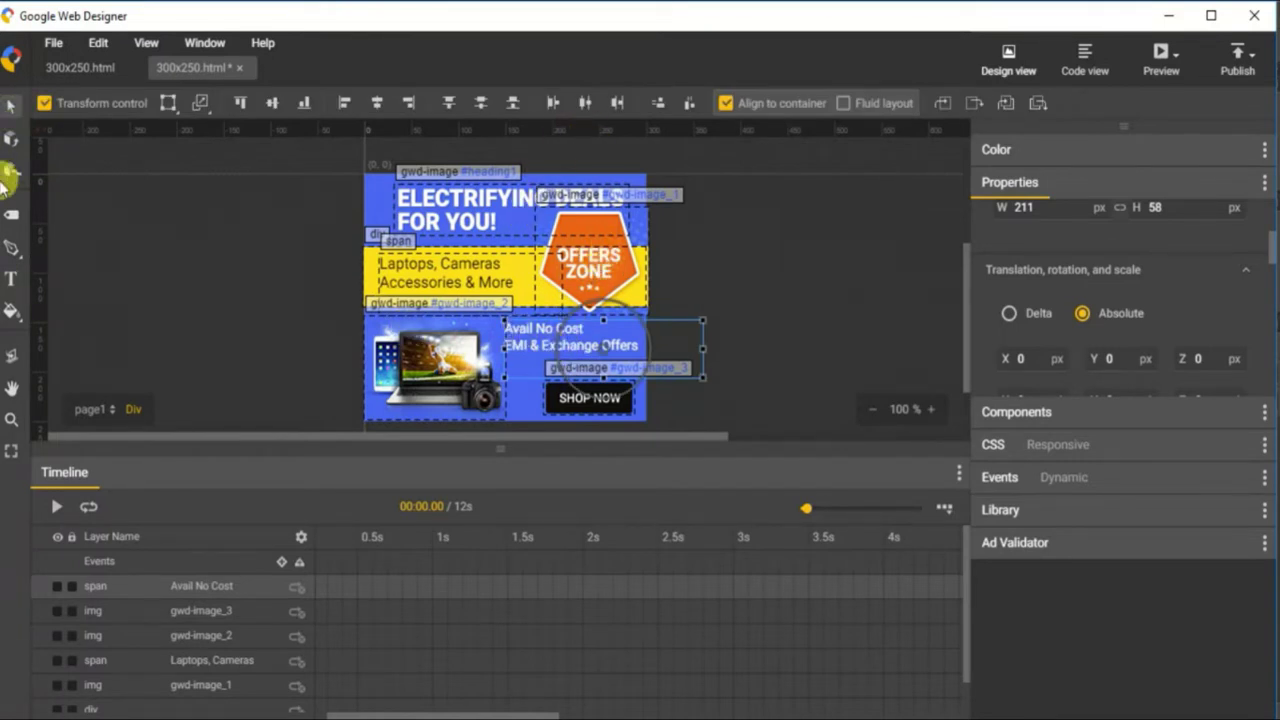
pyautogui.click(11, 283)
pyautogui.click(556, 346)
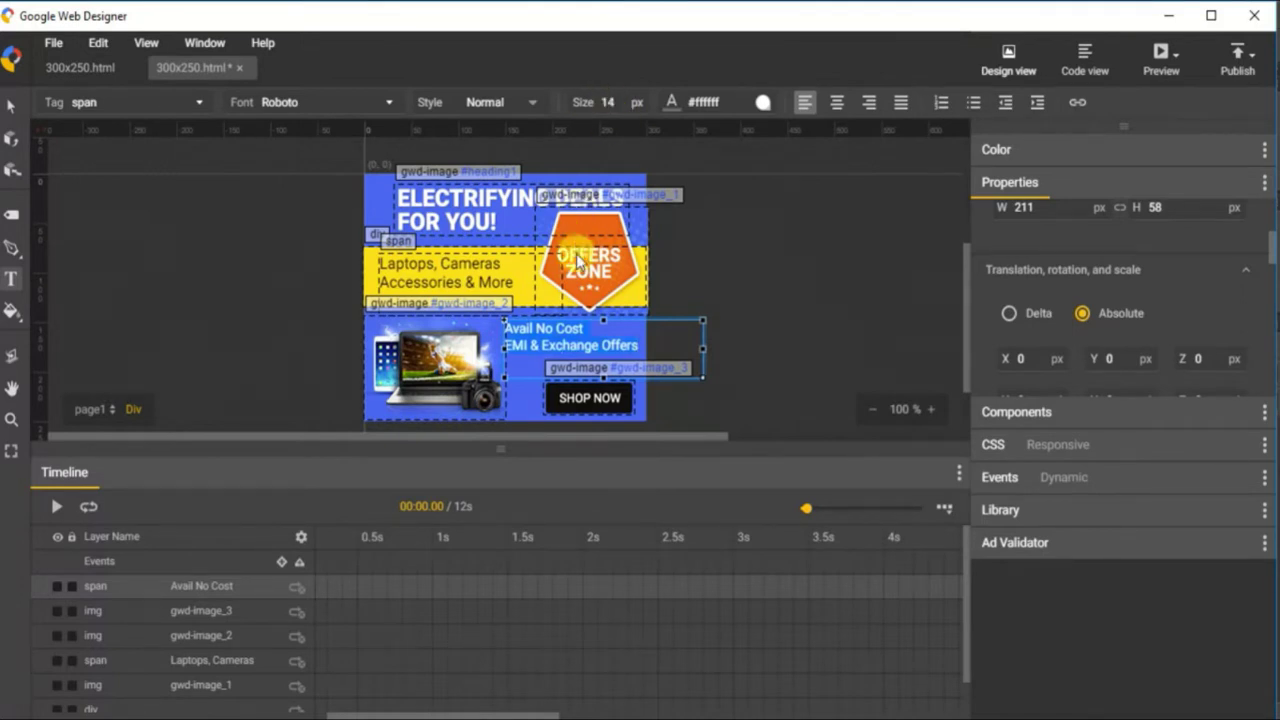
pyautogui.click(11, 105)
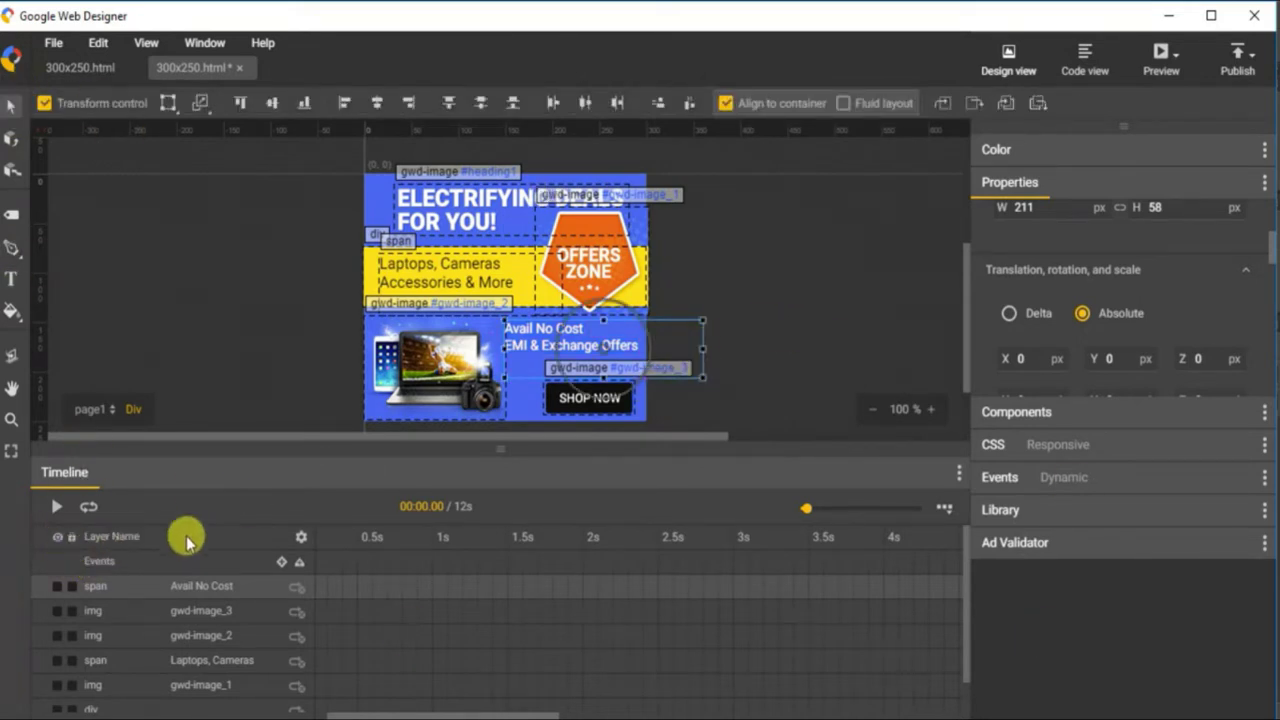
# Lock all layers in the timeline
pyautogui.click(72, 540)
pyautogui.click(72, 540)
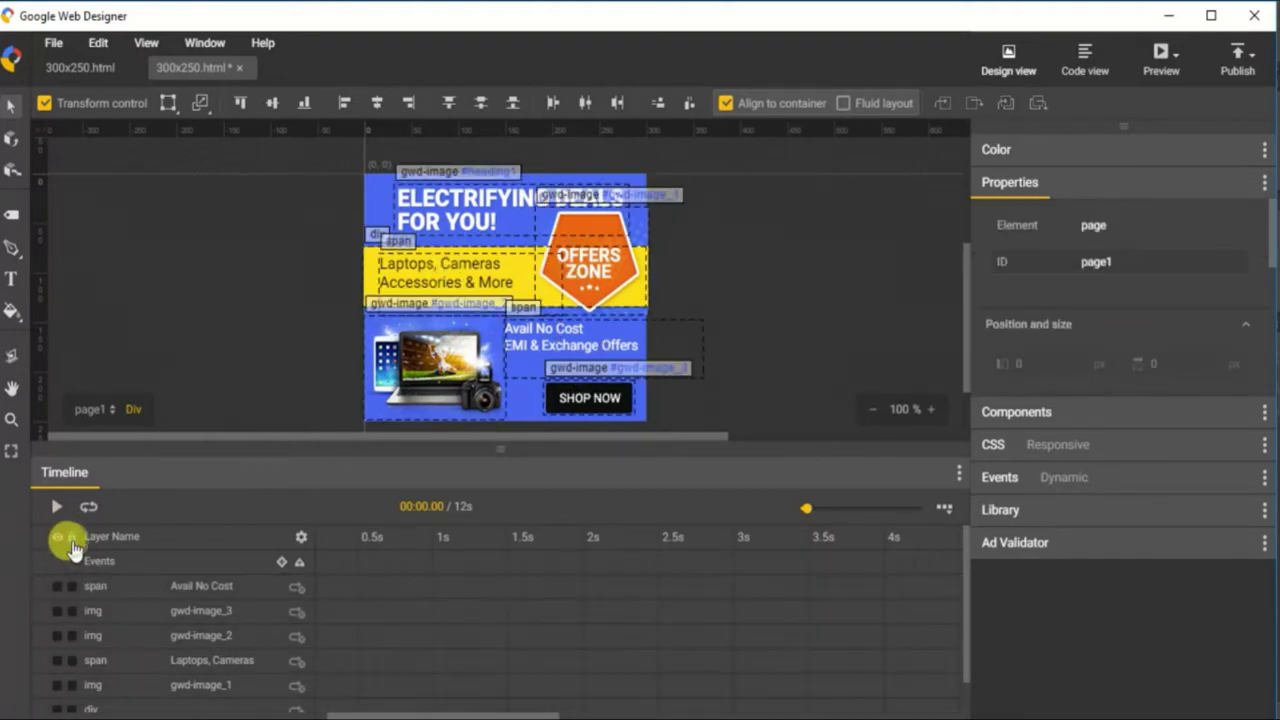
pyautogui.click(72, 540)
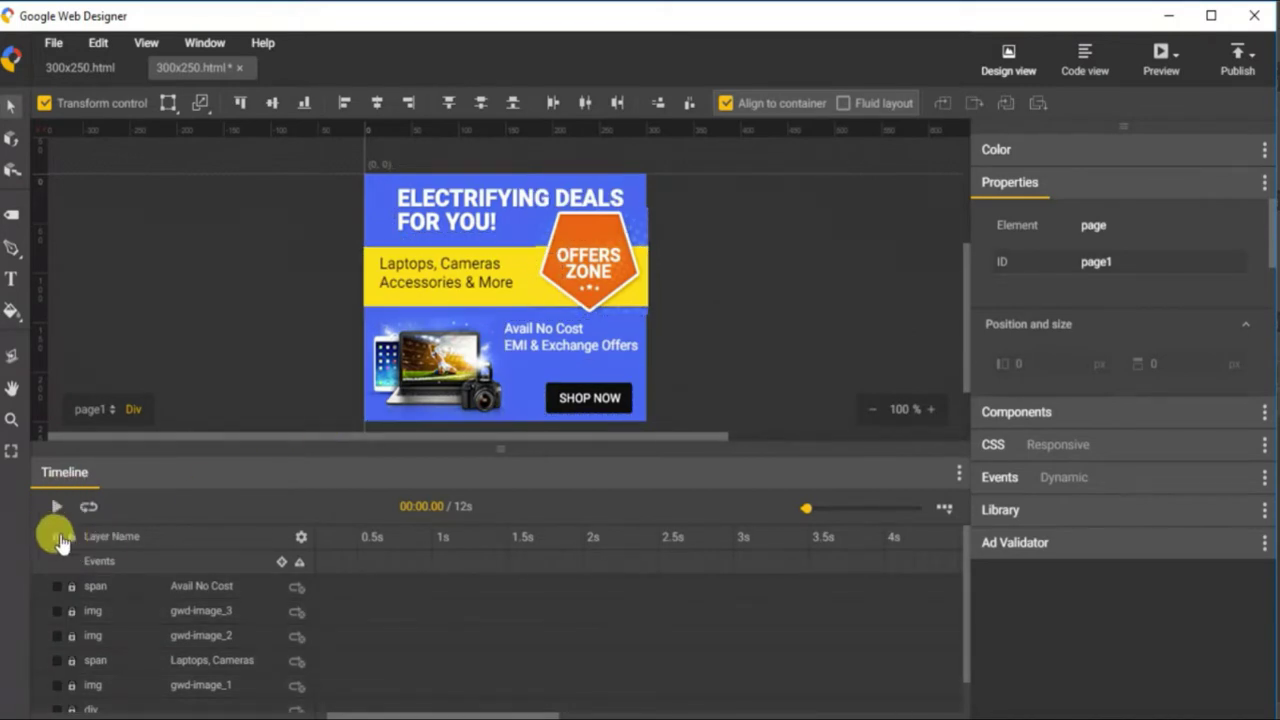
pyautogui.click(70, 540)
pyautogui.click(70, 540)
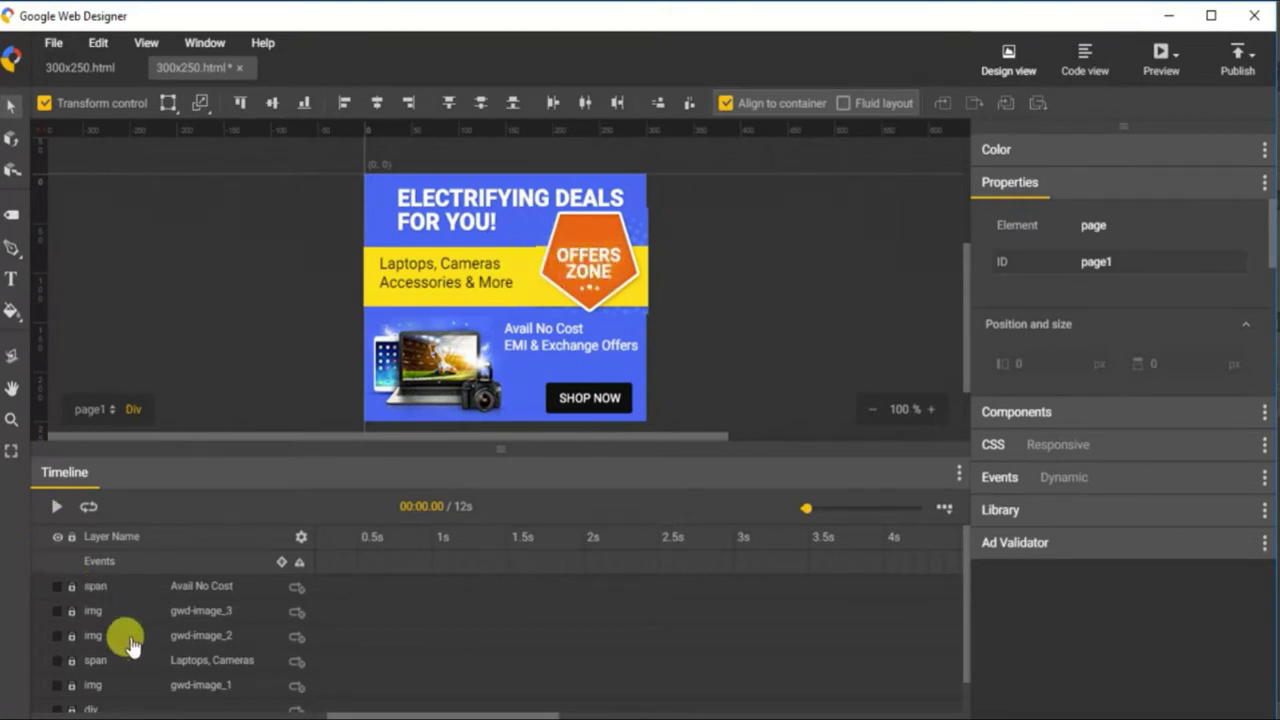
# Toggle the visibility of individual layers to identify their elements, and unlock the gwd-image_1 layer holding the OFFERS ZONE badge
pyautogui.scroll(-1, 126, 639)
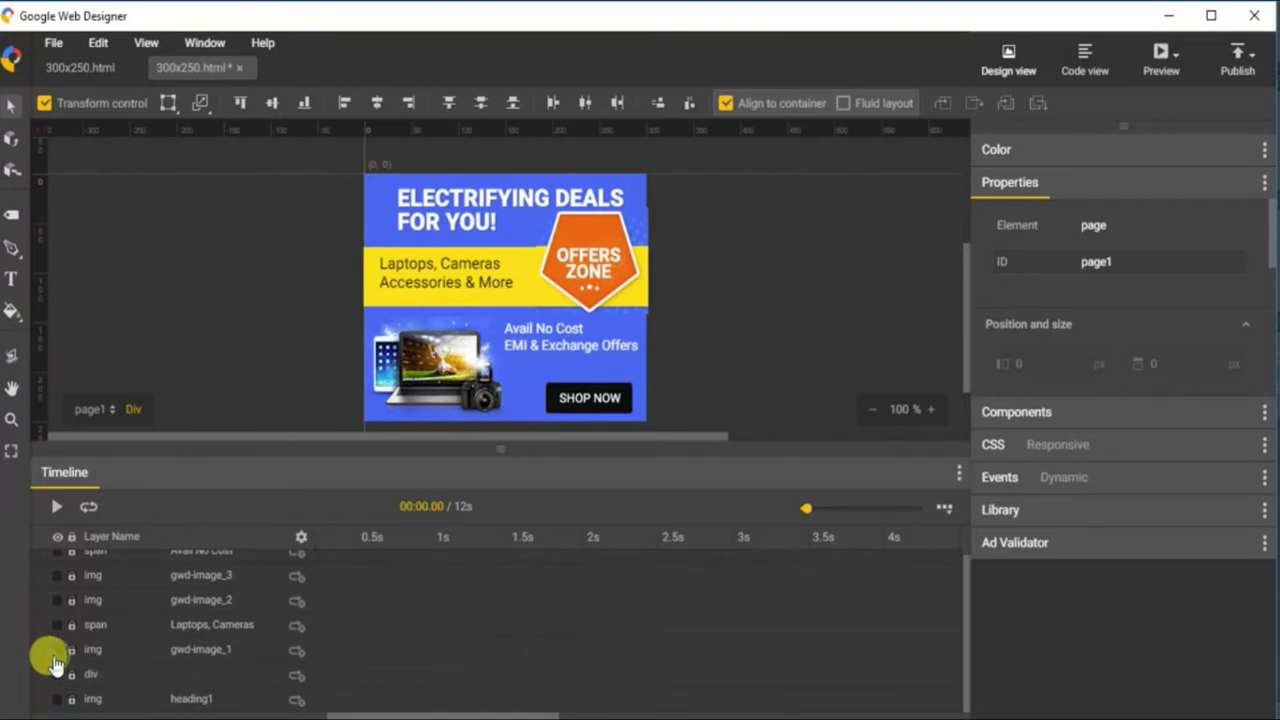
pyautogui.click(57, 624)
pyautogui.click(57, 624)
pyautogui.click(55, 601)
pyautogui.click(55, 601)
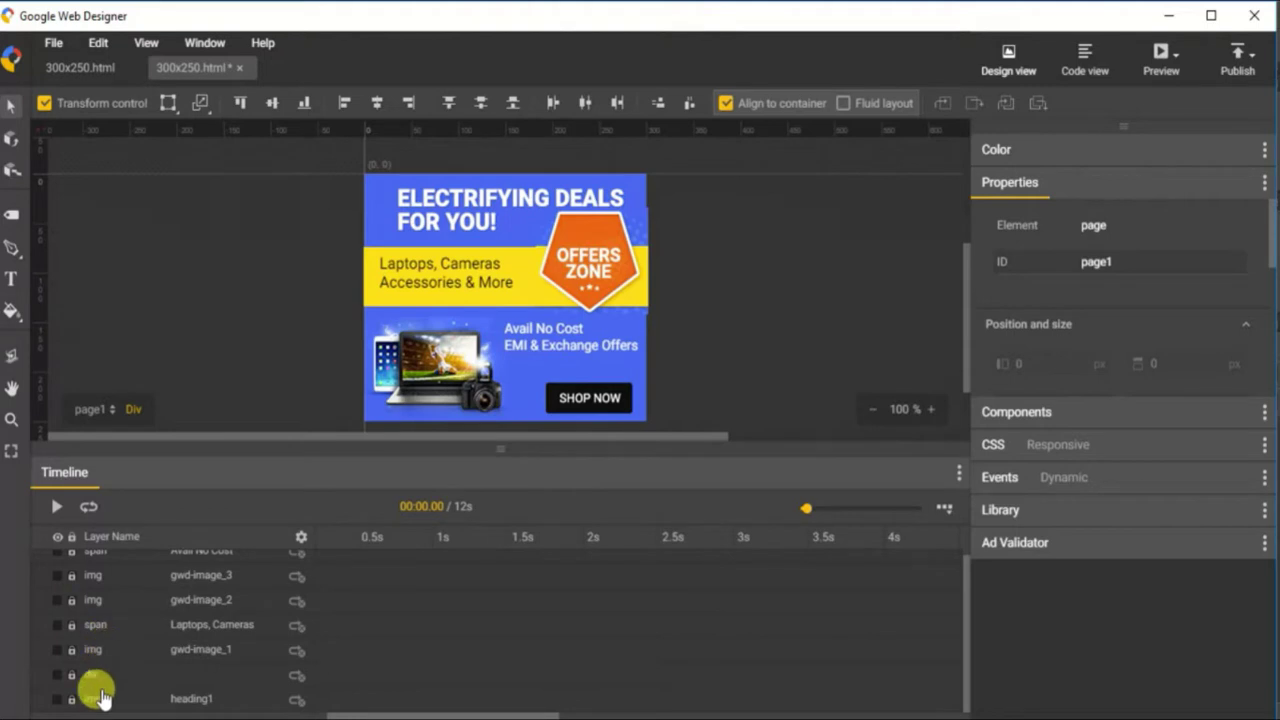
pyautogui.click(58, 651)
pyautogui.click(58, 651)
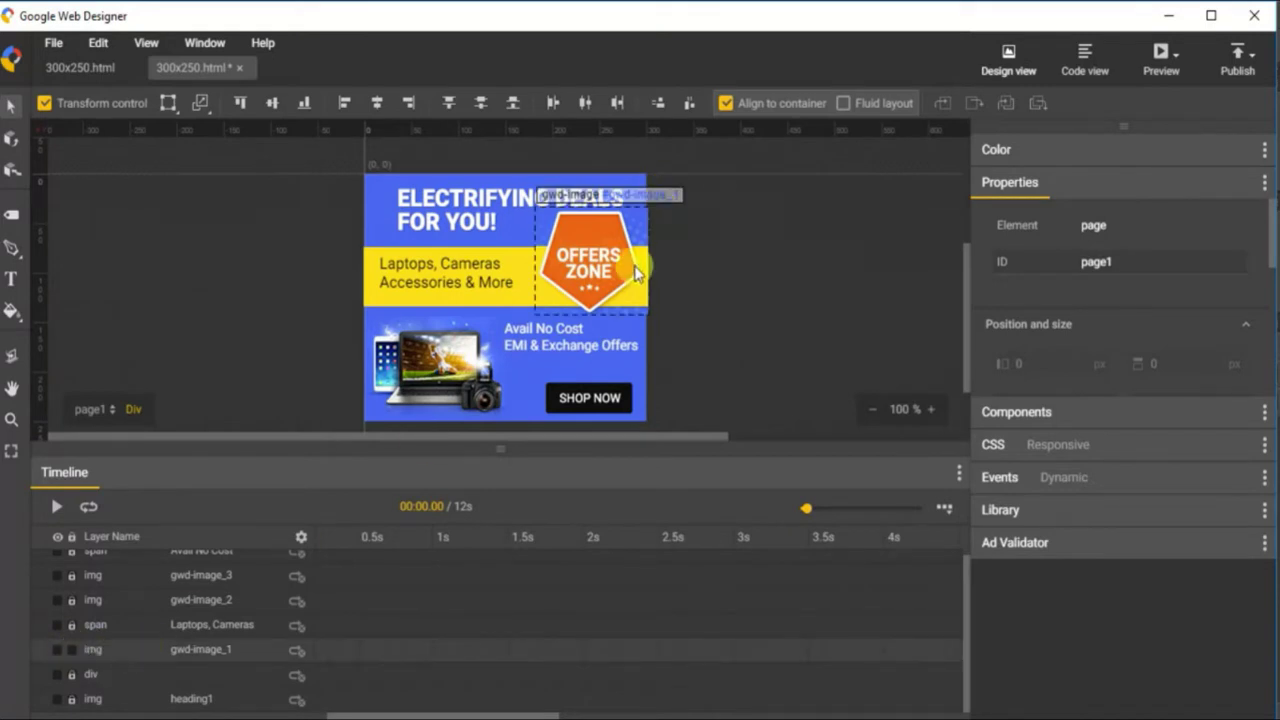
# Nudge the OFFERS ZONE badge horizontally to a left position of 179 px and deselect it
pyautogui.click(92, 655)
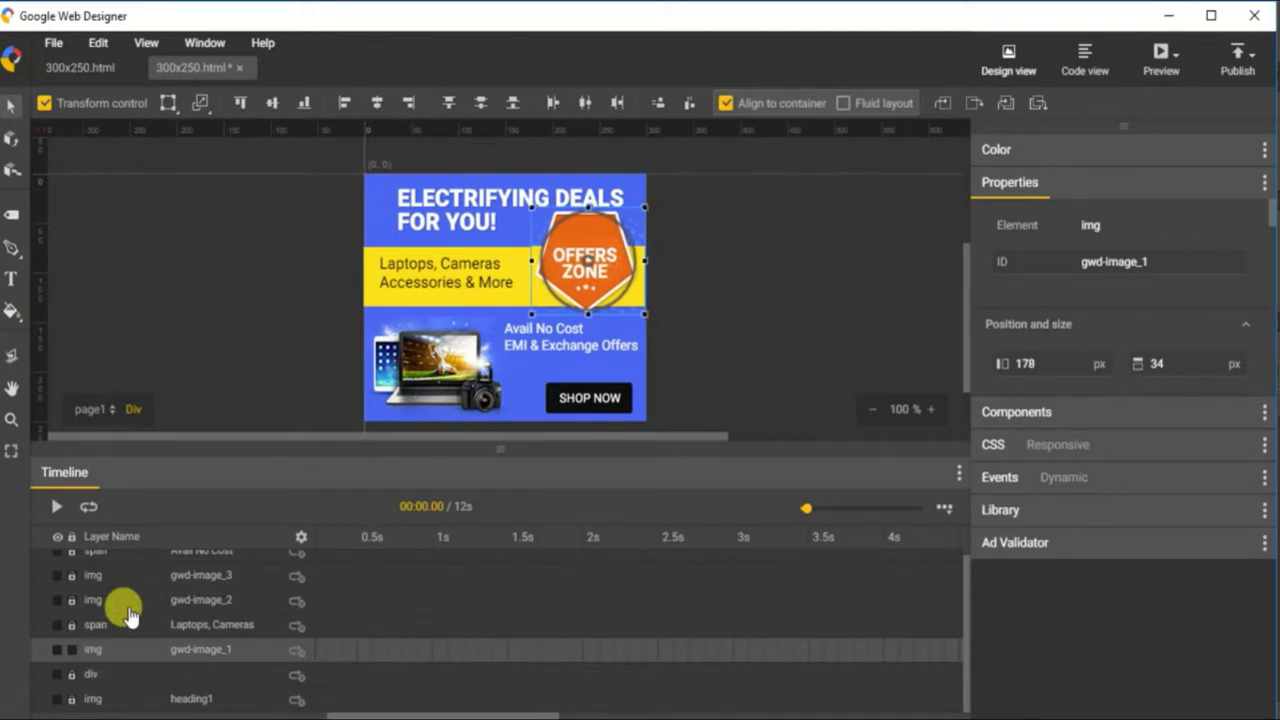
pyautogui.press('Right')
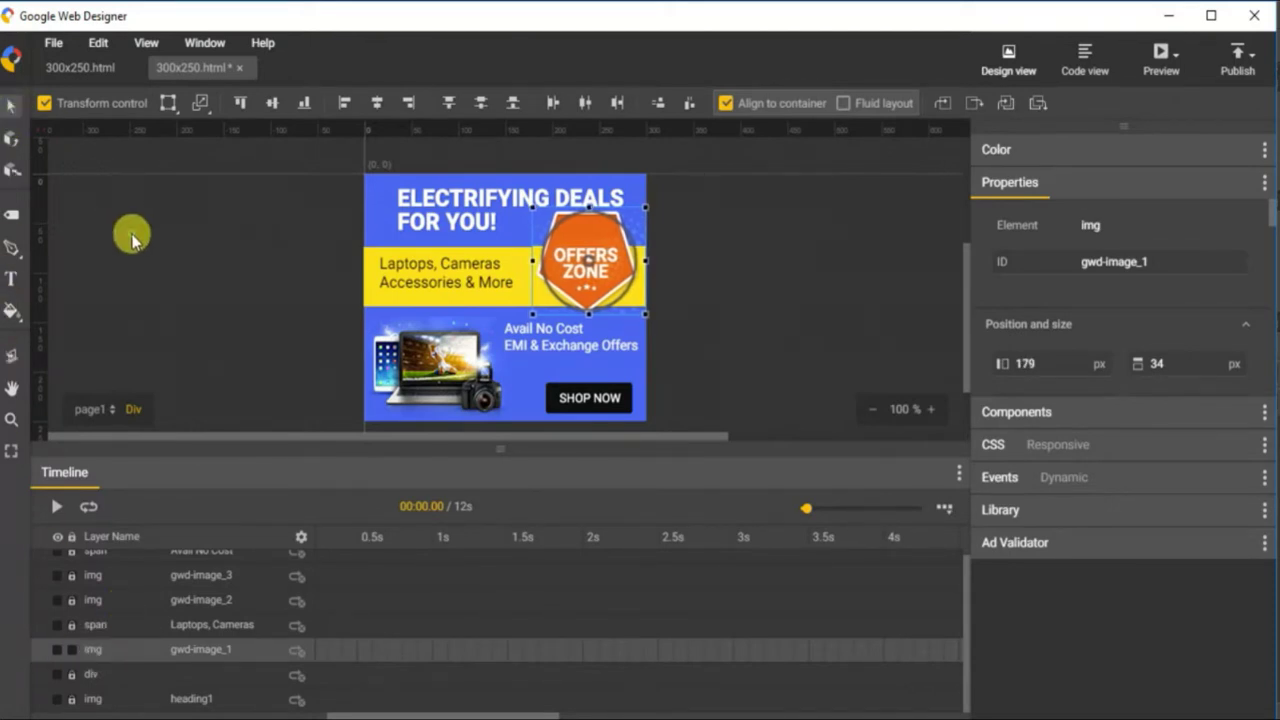
pyautogui.click(829, 309)
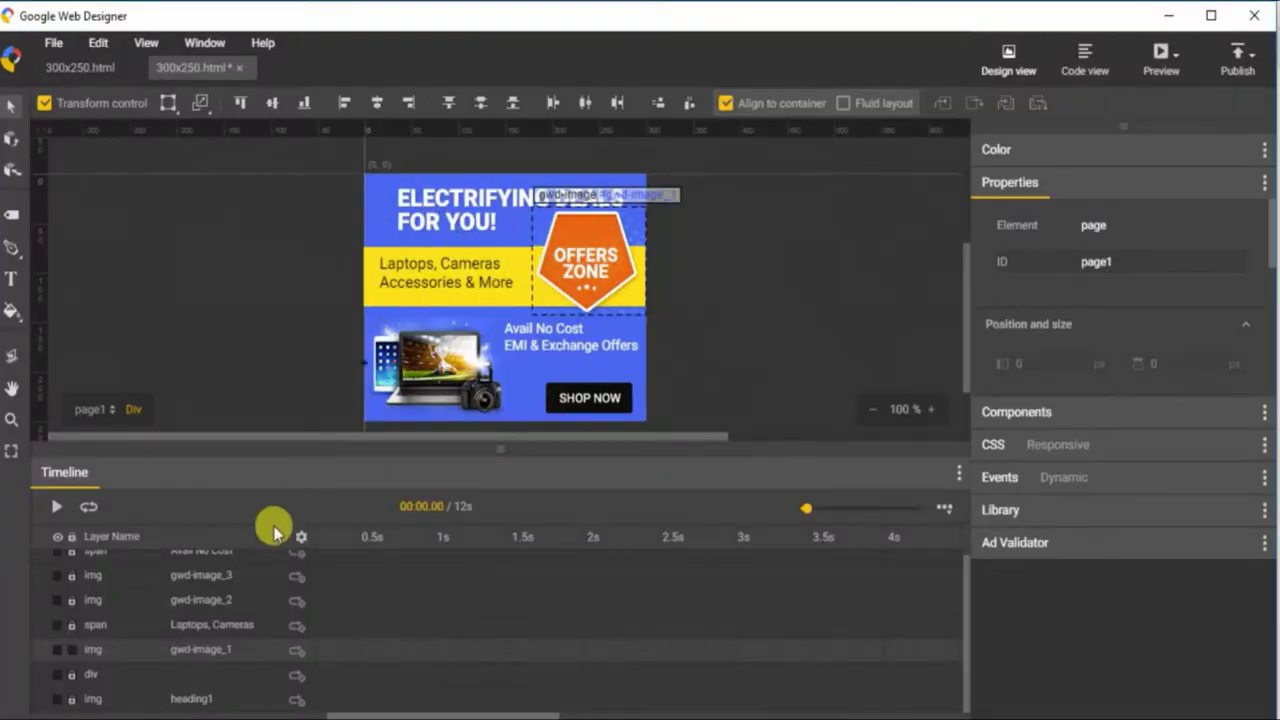
# Identify the headline's layer by hiding and showing layers, and unlock the heading1 layer
pyautogui.scroll(1, 258, 650)
pyautogui.scroll(-1, 243, 671)
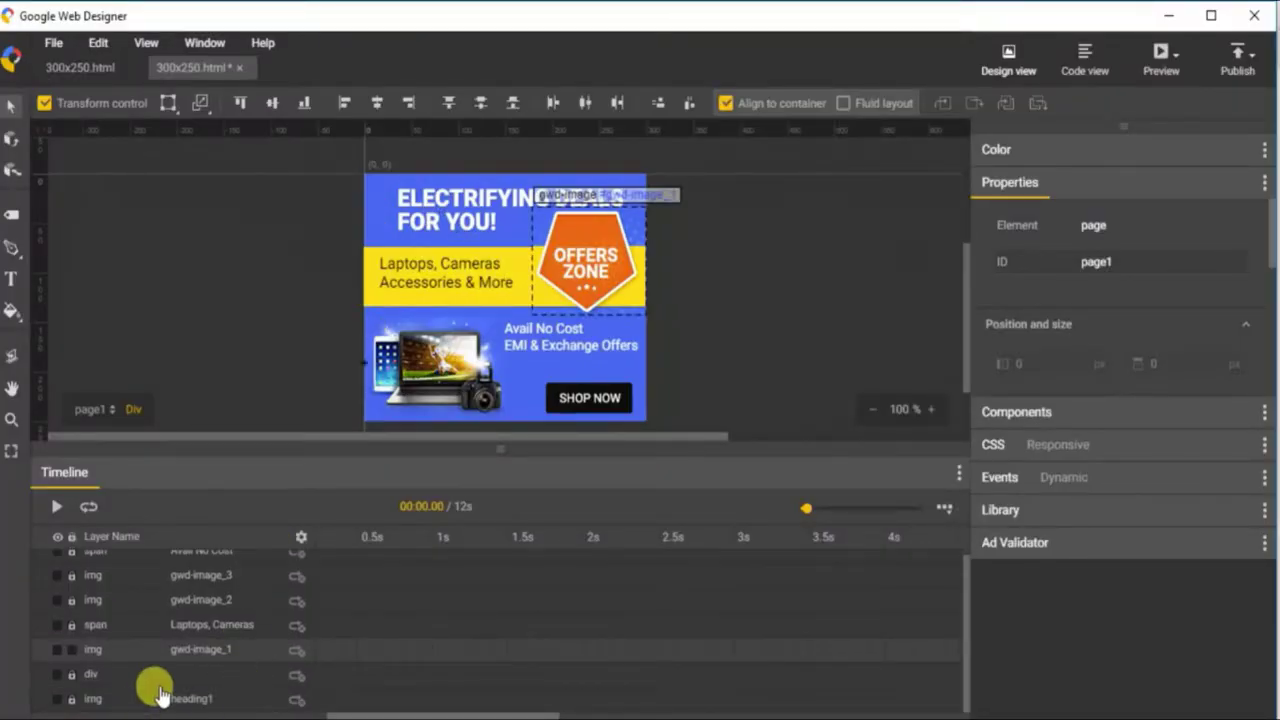
pyautogui.click(55, 705)
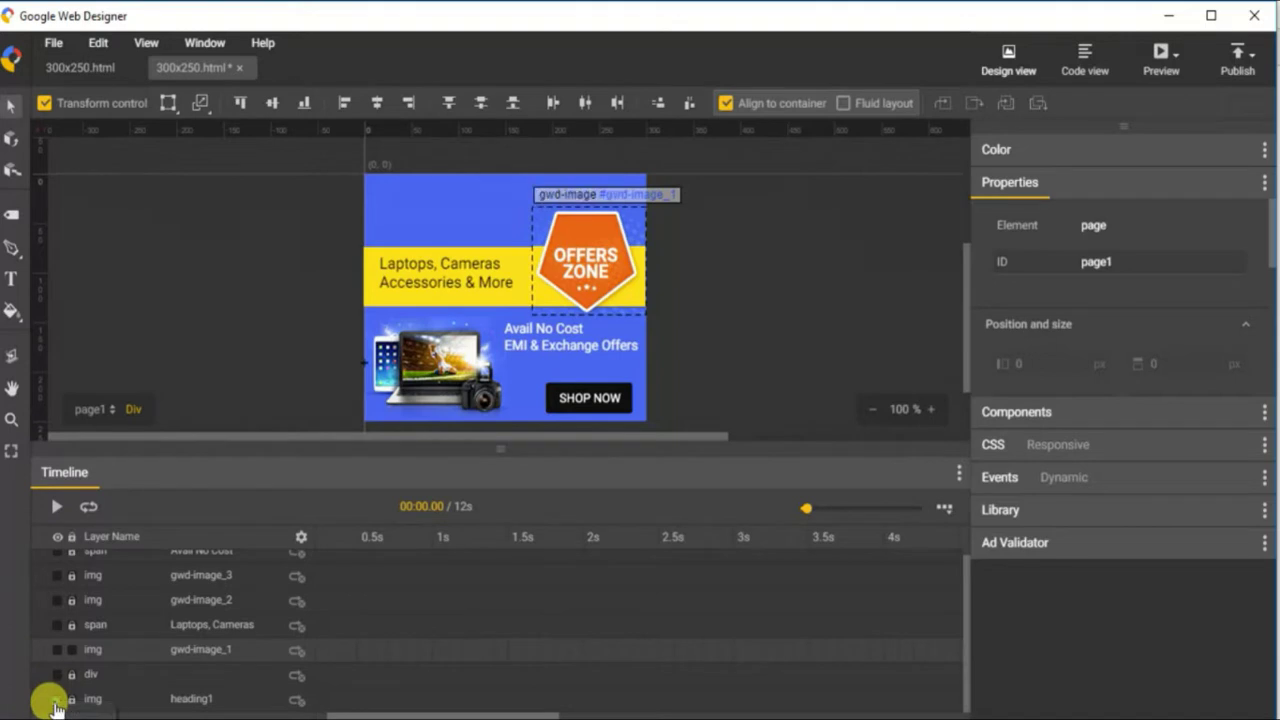
pyautogui.click(55, 705)
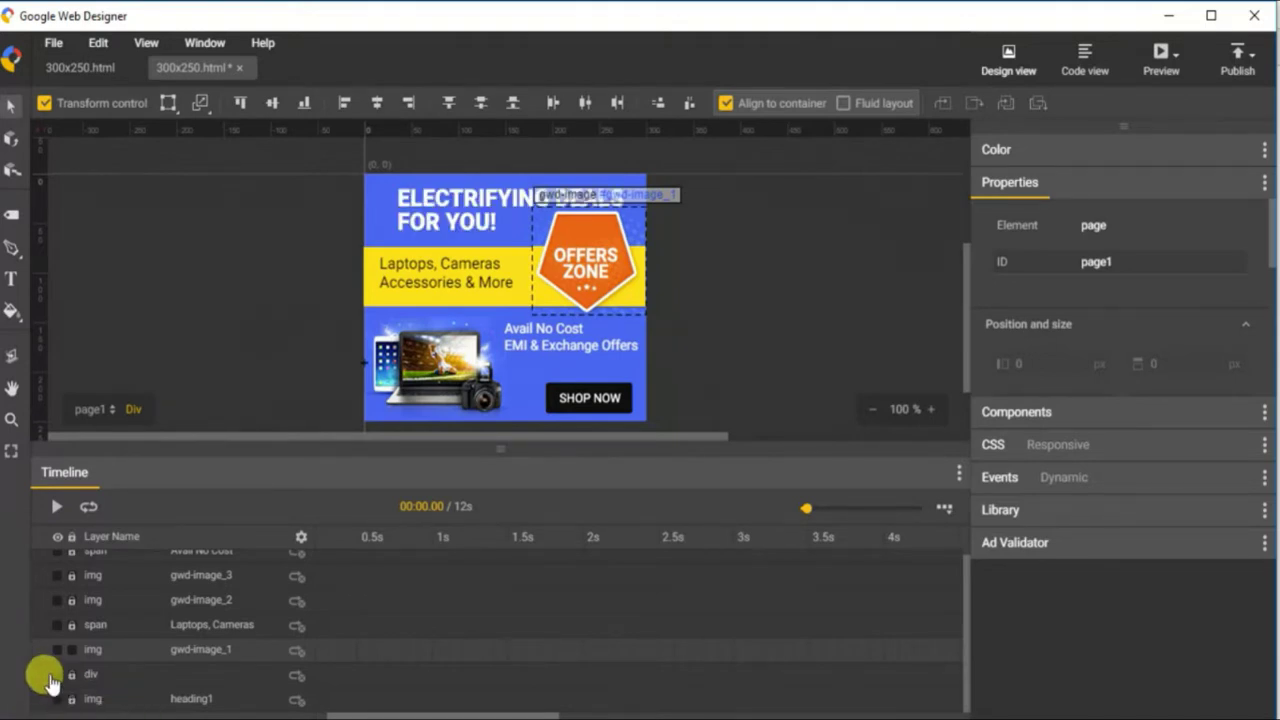
pyautogui.click(56, 652)
pyautogui.click(56, 652)
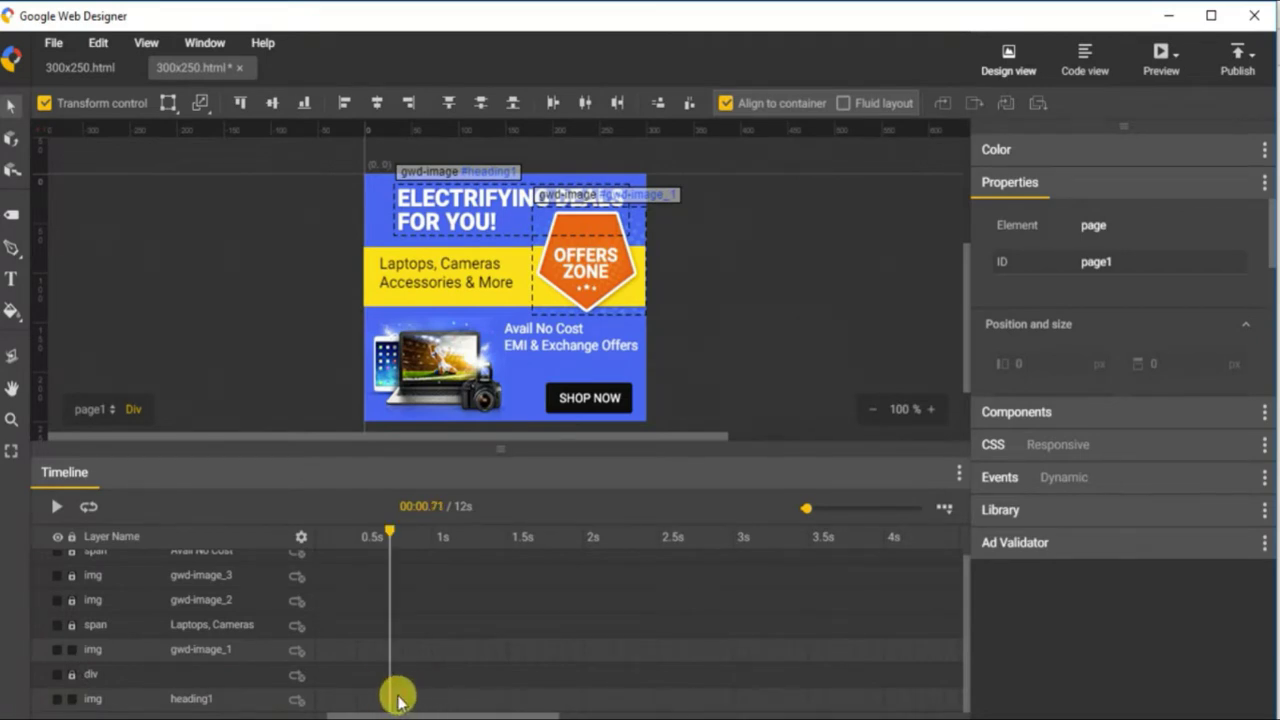
# Insert keyframes on the heading1 layer at about 0.76 s and 0.25 s
pyautogui.click(397, 699)
pyautogui.click(422, 676)
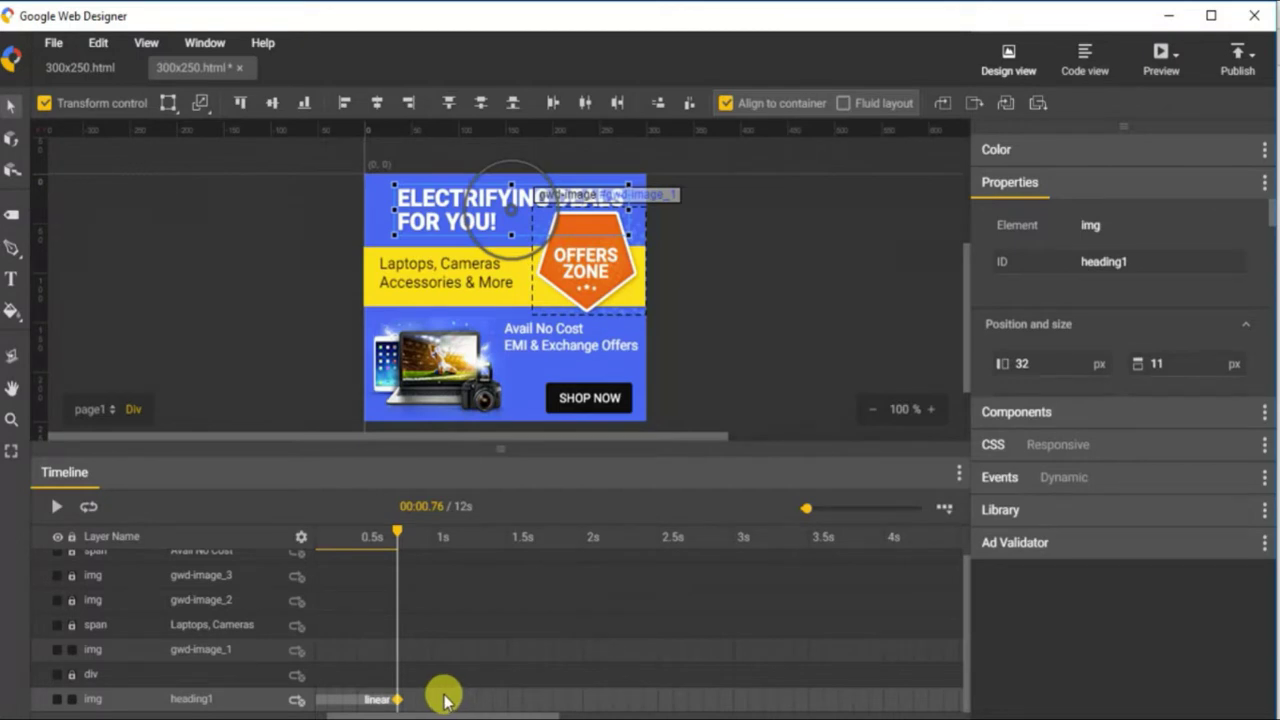
pyautogui.rightClick(320, 698)
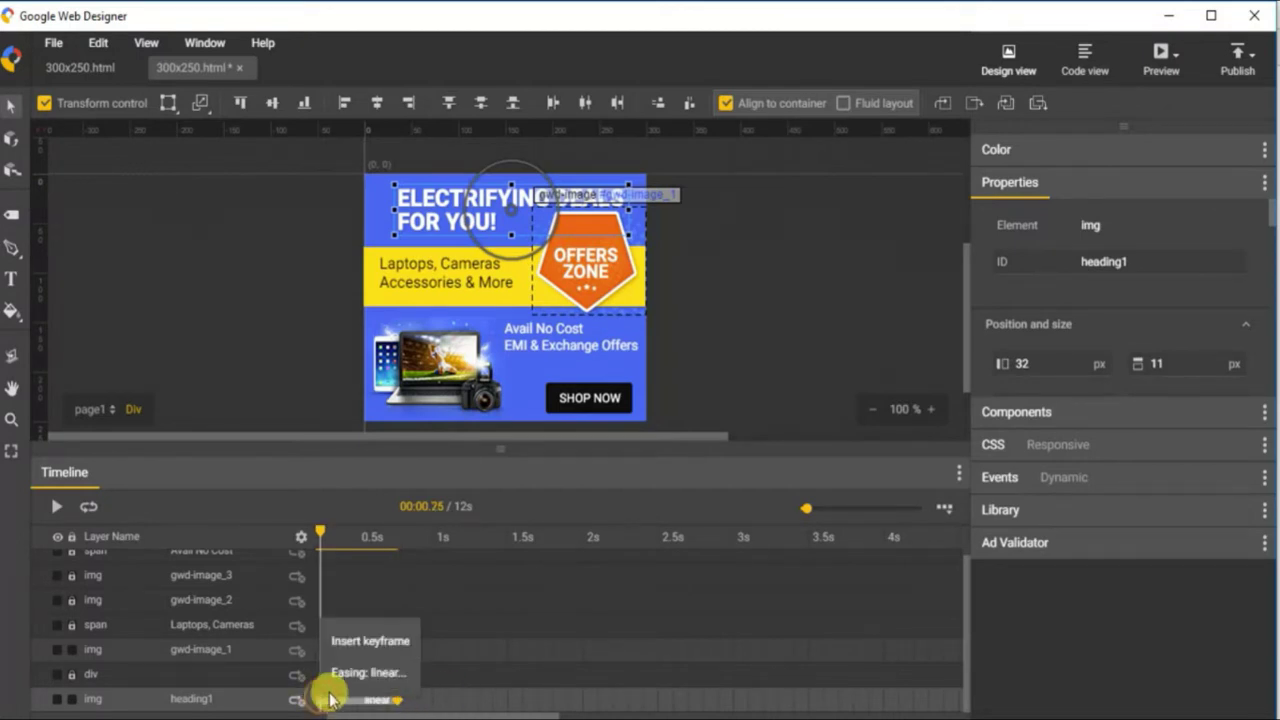
pyautogui.click(347, 644)
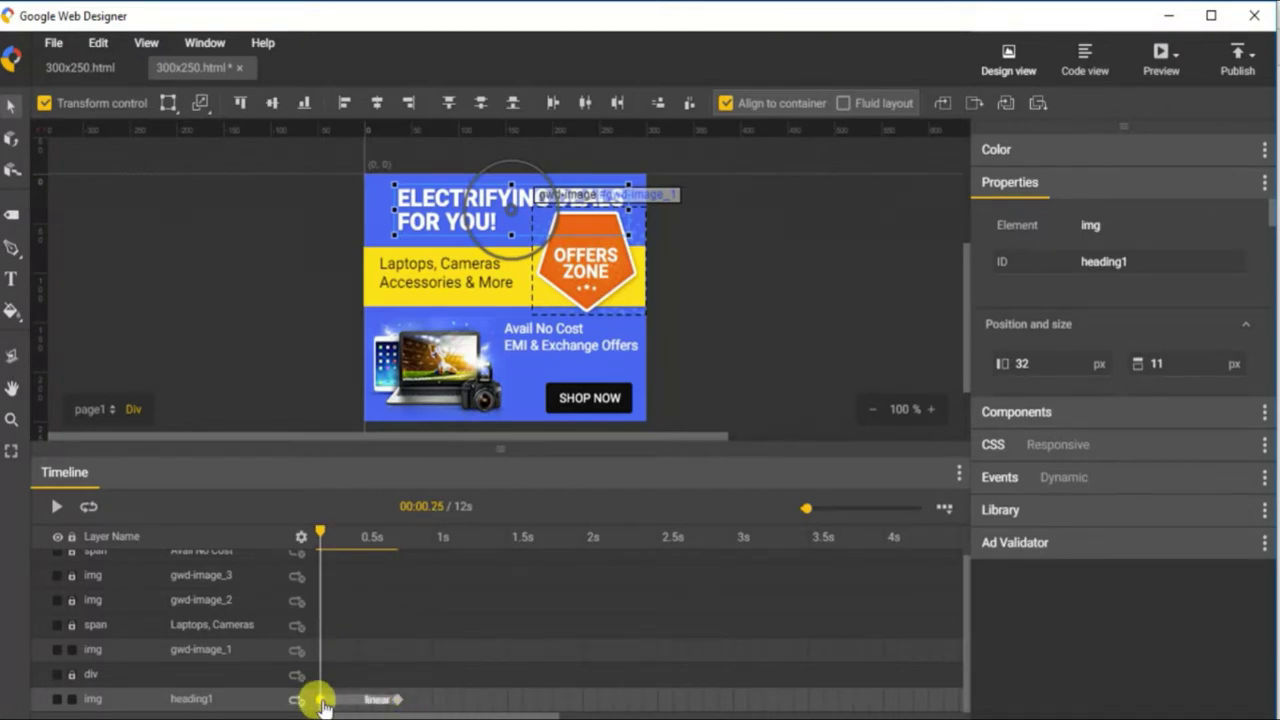
# Shift the heading1 layer's 0.25 s keyframe to about 0.32 s and check it against the end keyframe
pyautogui.click(395, 699)
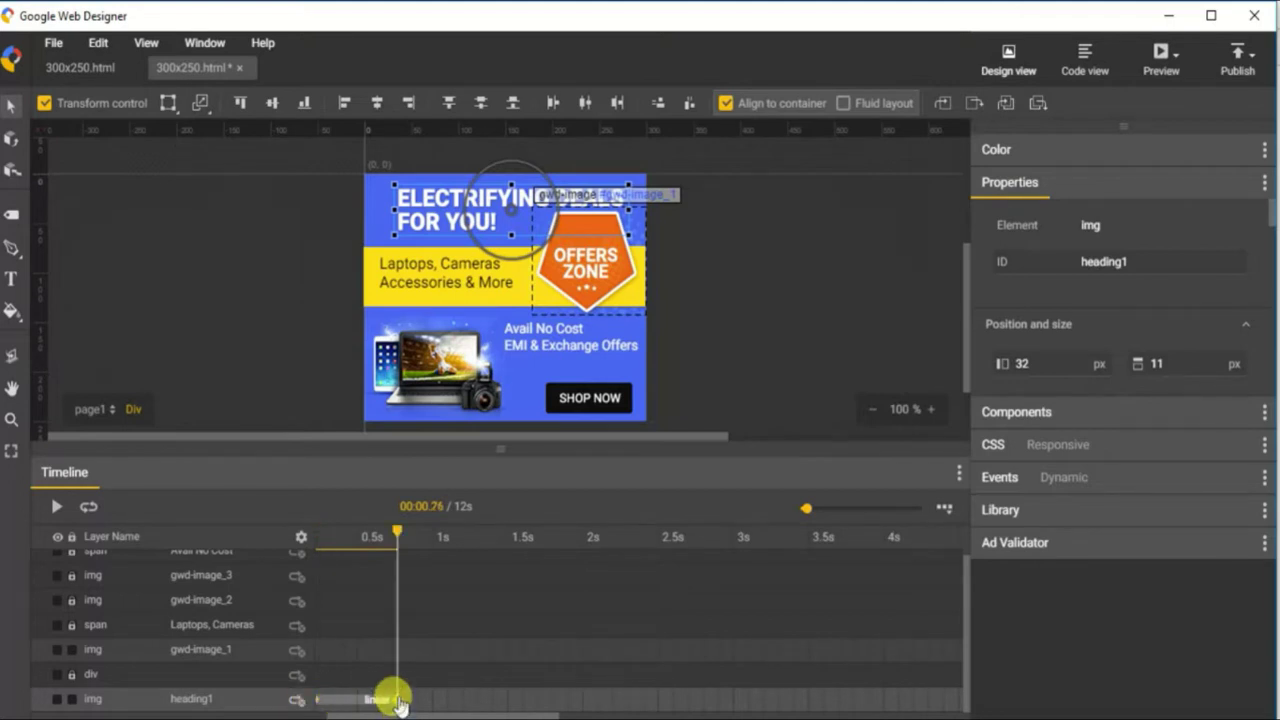
pyautogui.click(318, 700)
pyautogui.moveTo(336, 704); pyautogui.dragTo(340, 704)
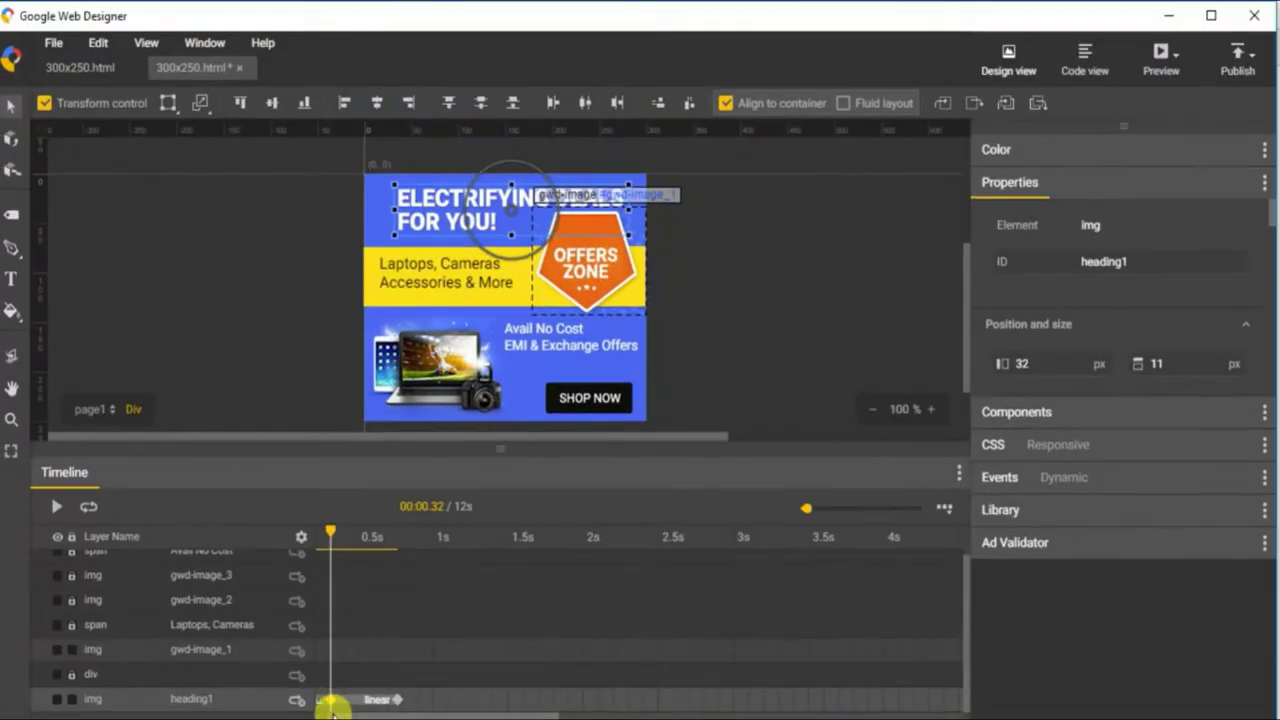
pyautogui.click(338, 701)
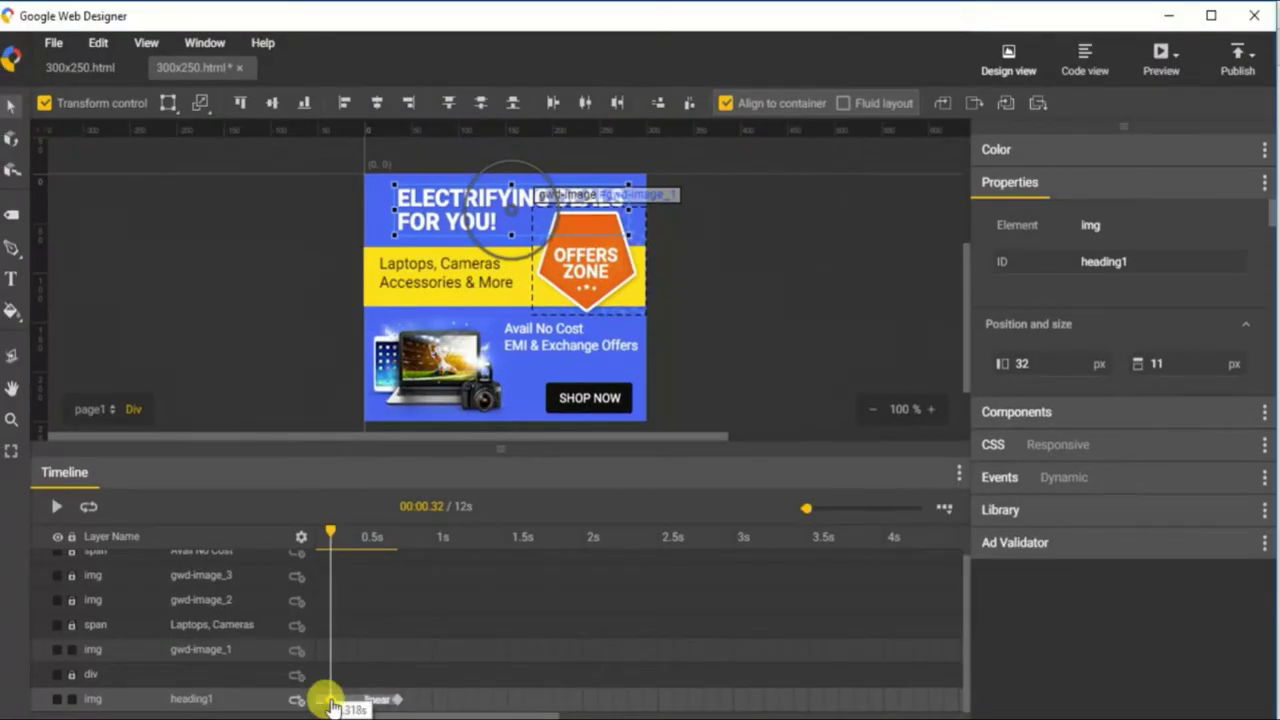
pyautogui.click(383, 700)
pyautogui.click(396, 700)
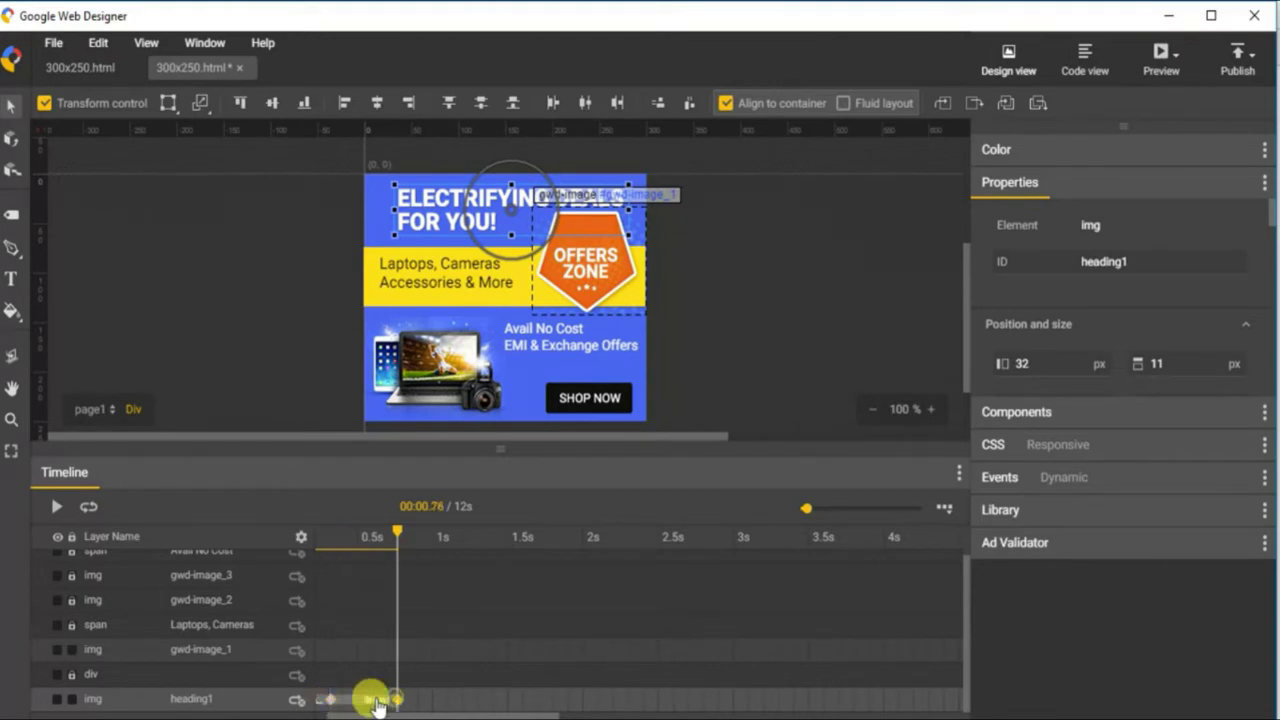
# At the 0.32 s keyframe, move the "ELECTRIFYING DEALS FOR YOU!" headline horizontally left until it sits completely outside the banner
pyautogui.click(325, 700)
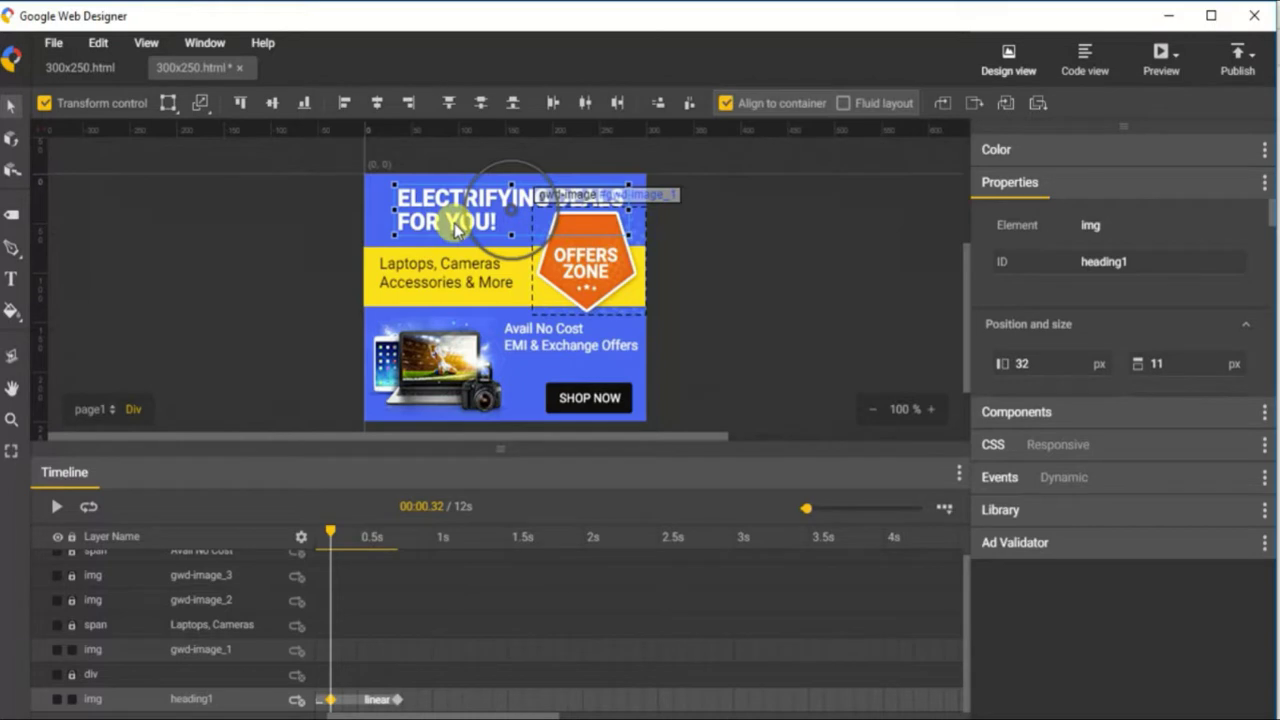
pyautogui.hotkey('shift', 'Left')
pyautogui.hotkey('shift', 'Left')
pyautogui.hotkey('shift', 'Left')
pyautogui.hotkey('shift', 'Left')
pyautogui.hotkey('shift', 'Left')
pyautogui.hotkey('shift', 'Left')
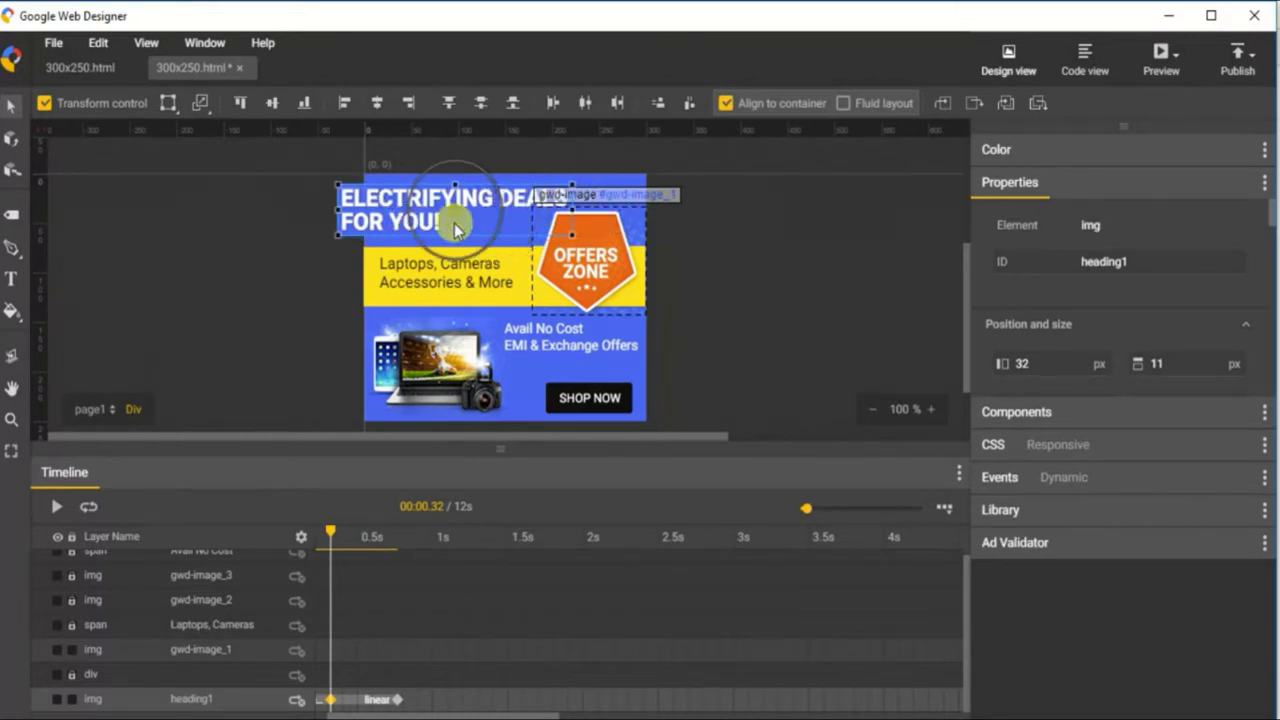
pyautogui.hotkey('shift', 'Left')
pyautogui.hotkey('shift', 'Left')
pyautogui.hotkey('shift', 'Left')
pyautogui.hotkey('shift', 'Left')
pyautogui.hotkey('shift', 'Left')
pyautogui.hotkey('shift', 'Left')
pyautogui.hotkey('shift', 'Left')
pyautogui.hotkey('shift', 'Left')
pyautogui.hotkey('shift', 'Left')
pyautogui.hotkey('shift', 'Left')
pyautogui.hotkey('shift', 'Left')
pyautogui.hotkey('shift', 'Left')
pyautogui.hotkey('shift', 'Left')
pyautogui.hotkey('shift', 'Left')
pyautogui.hotkey('shift', 'Left')
pyautogui.hotkey('shift', 'Left')
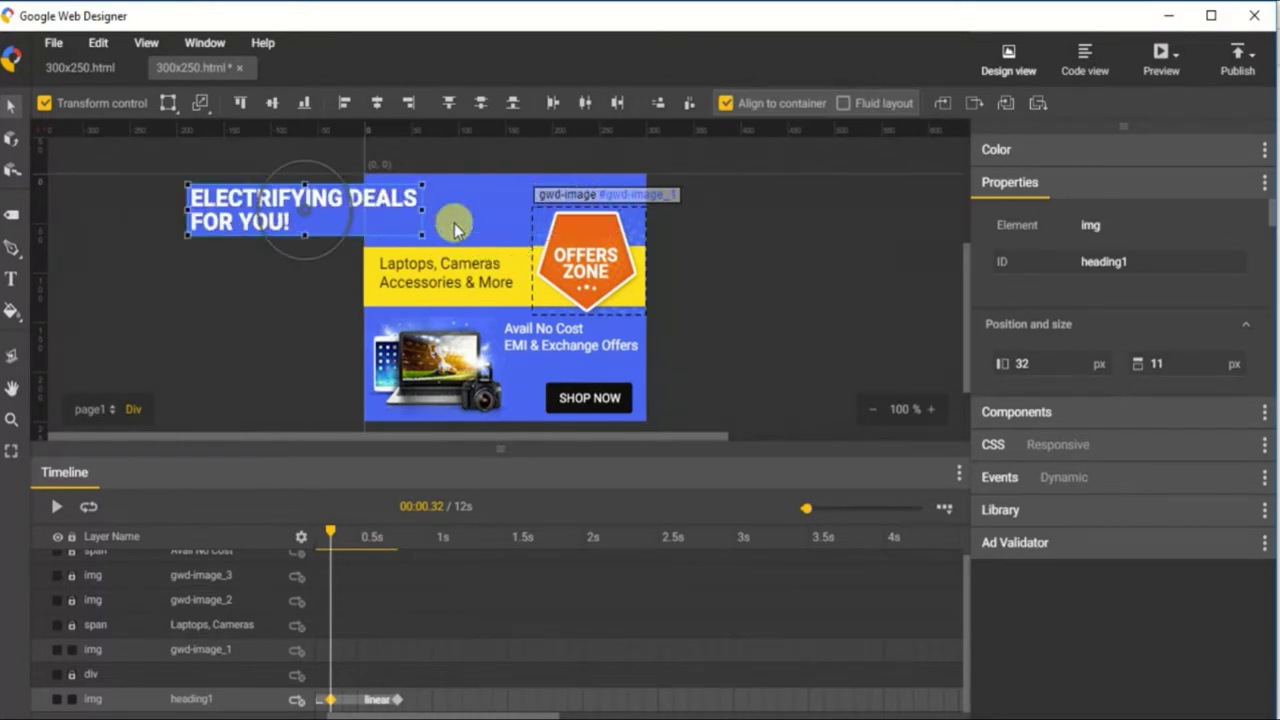
pyautogui.hotkey('shift', 'Left')
pyautogui.hotkey('shift', 'Left')
pyautogui.hotkey('shift', 'Left')
pyautogui.hotkey('shift', 'Left')
pyautogui.hotkey('shift', 'Left')
pyautogui.hotkey('shift', 'Left')
pyautogui.hotkey('shift', 'Left')
pyautogui.hotkey('shift', 'Left')
pyautogui.hotkey('shift', 'Left')
pyautogui.hotkey('shift', 'Left')
pyautogui.hotkey('shift', 'Left')
pyautogui.hotkey('shift', 'Left')
pyautogui.hotkey('shift', 'Left')
pyautogui.hotkey('shift', 'Left')
pyautogui.hotkey('shift', 'Left')
pyautogui.hotkey('shift', 'Left')
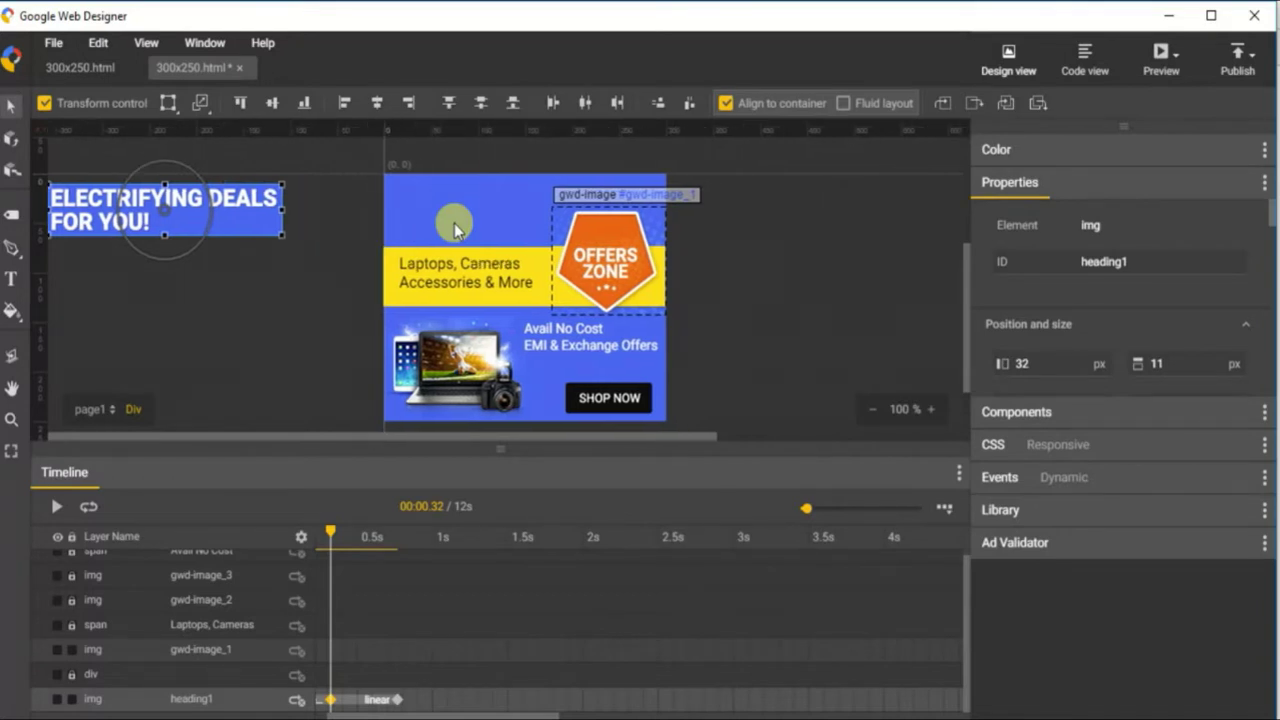
# Review the headline's position at the 0.76 s, 0.32 s and 0 s keyframes of the heading1 layer
pyautogui.click(398, 699)
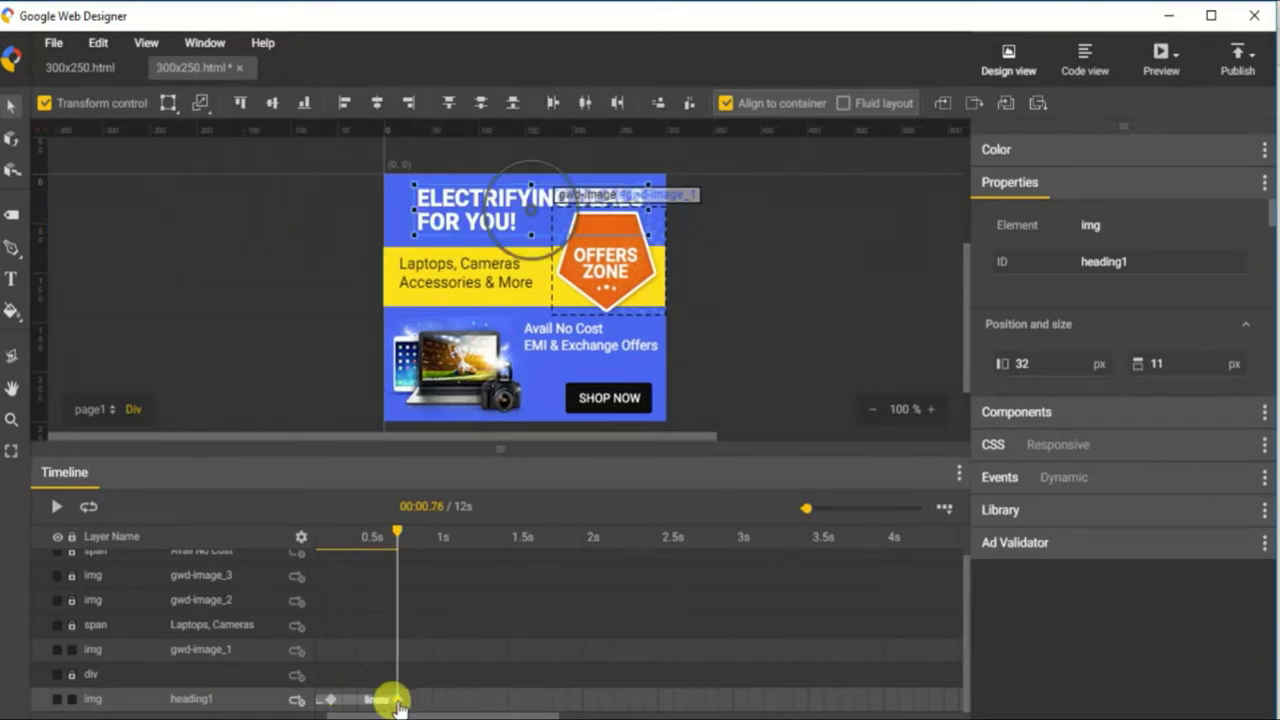
pyautogui.moveTo(404, 538); pyautogui.dragTo(447, 548)
pyautogui.scroll(-1, 417, 611)
pyautogui.moveTo(355, 703); pyautogui.dragTo(369, 707)
pyautogui.click(364, 700)
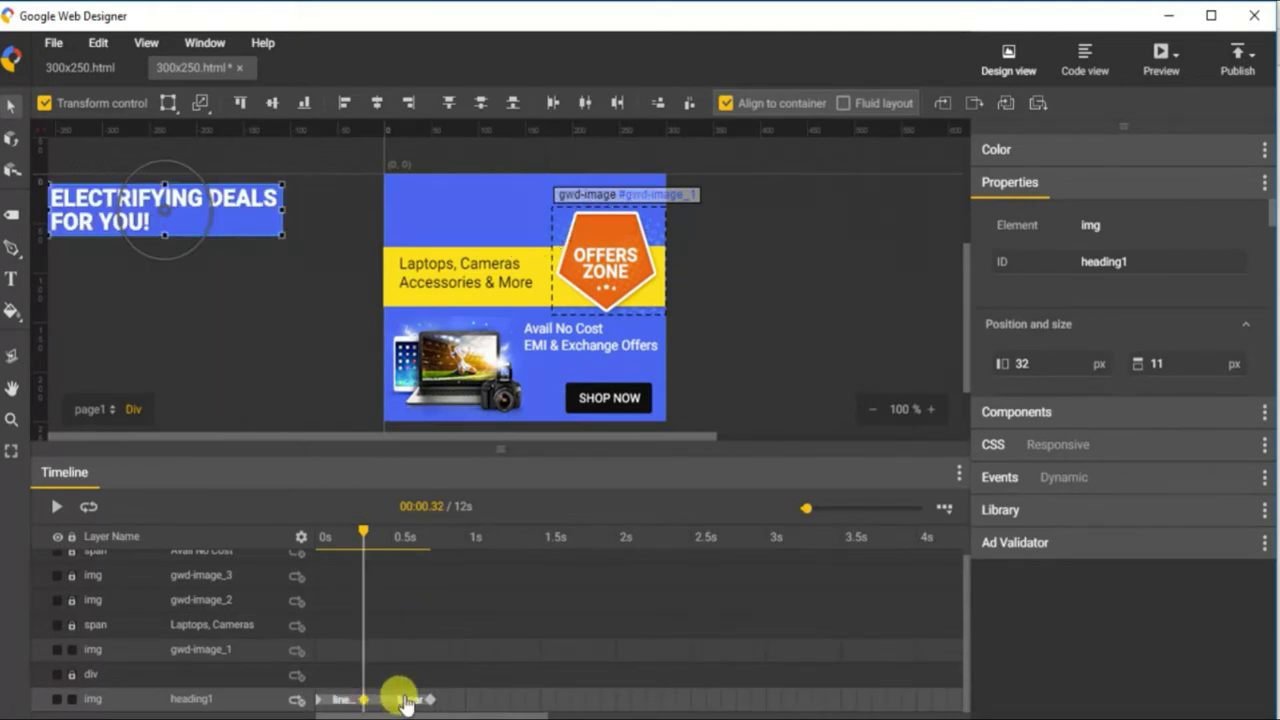
pyautogui.click(316, 703)
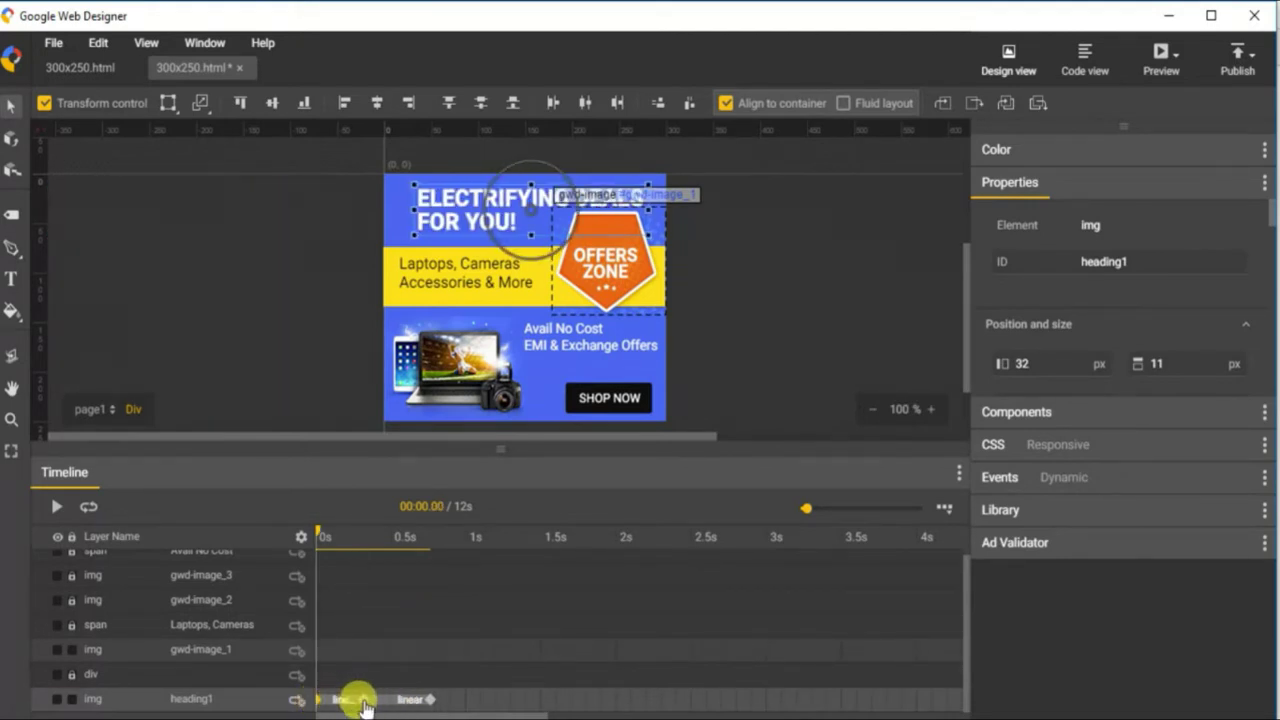
# Remove the heading1 layer's keyframe at 0 s and scrub through the headline's slide-in motion
pyautogui.rightClick(316, 703)
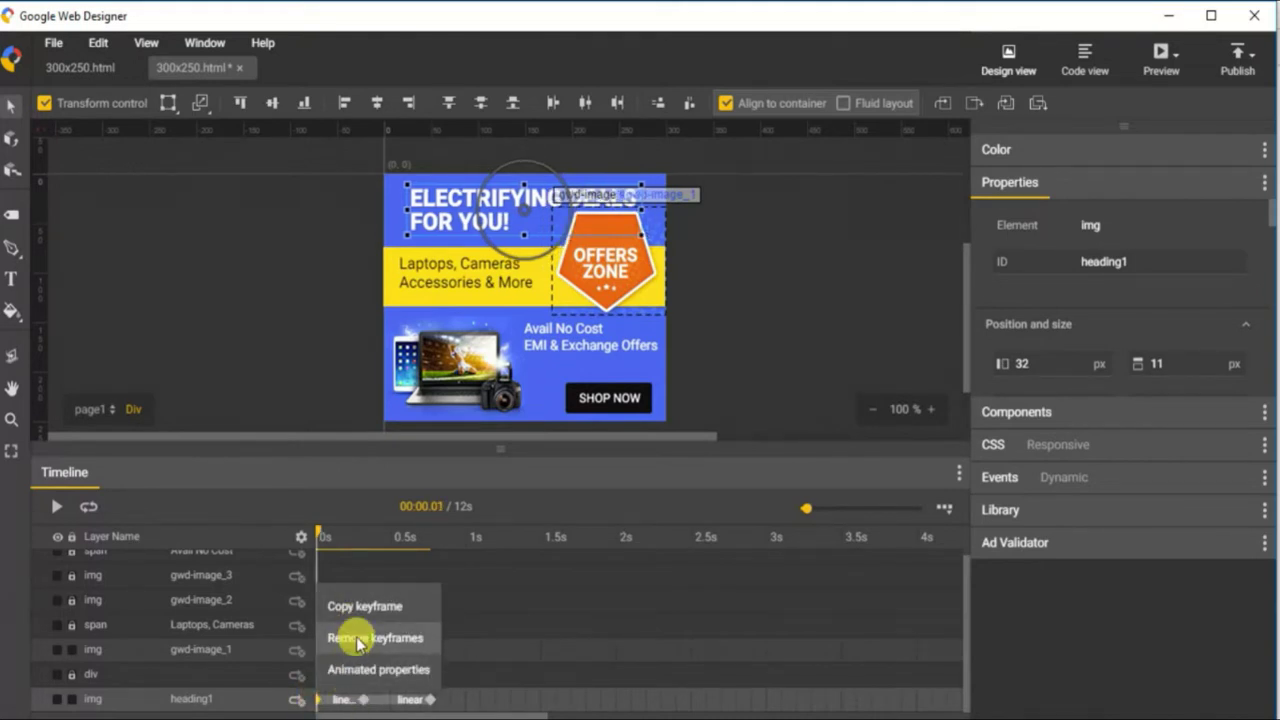
pyautogui.click(349, 641)
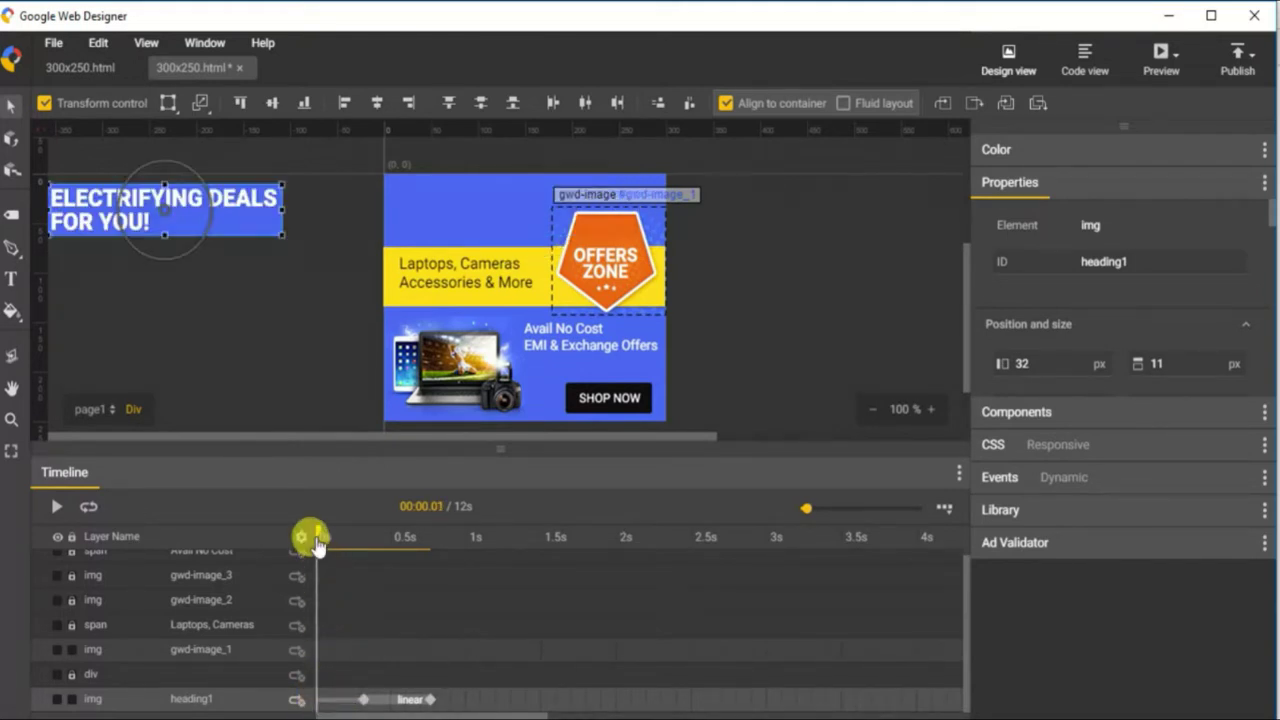
pyautogui.moveTo(367, 548); pyautogui.dragTo(436, 564)
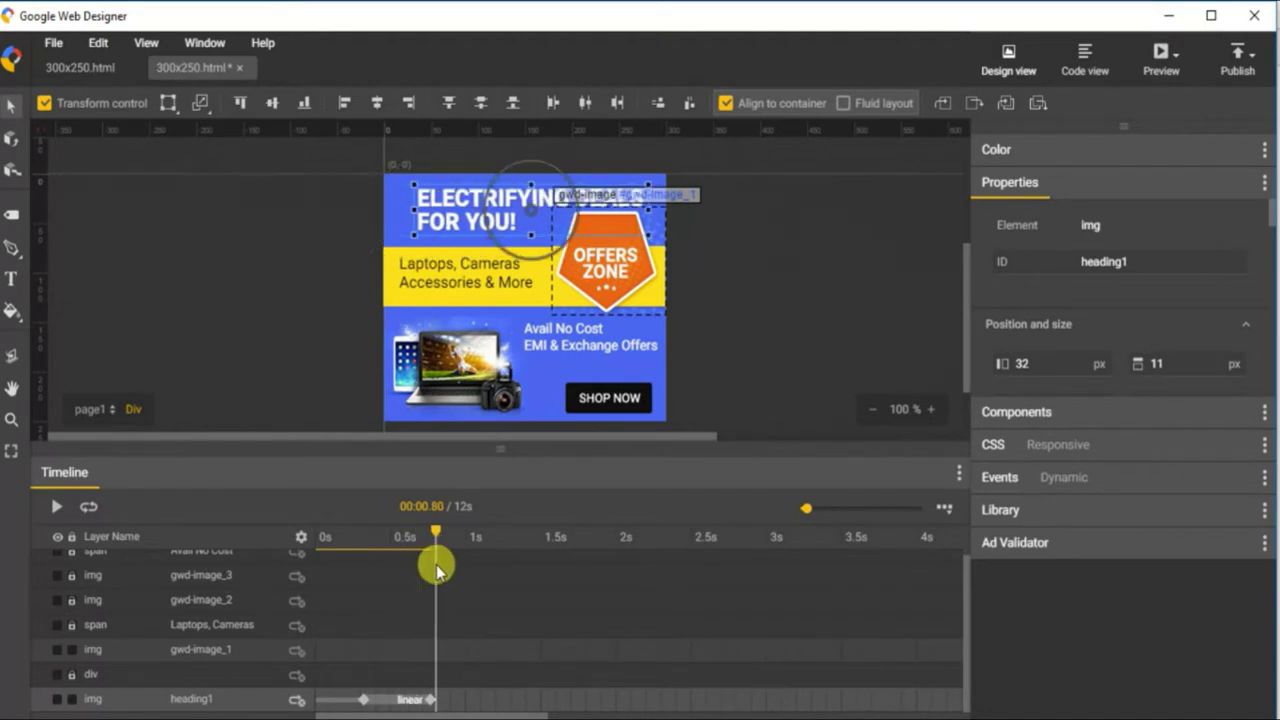
pyautogui.moveTo(360, 705); pyautogui.dragTo(392, 706)
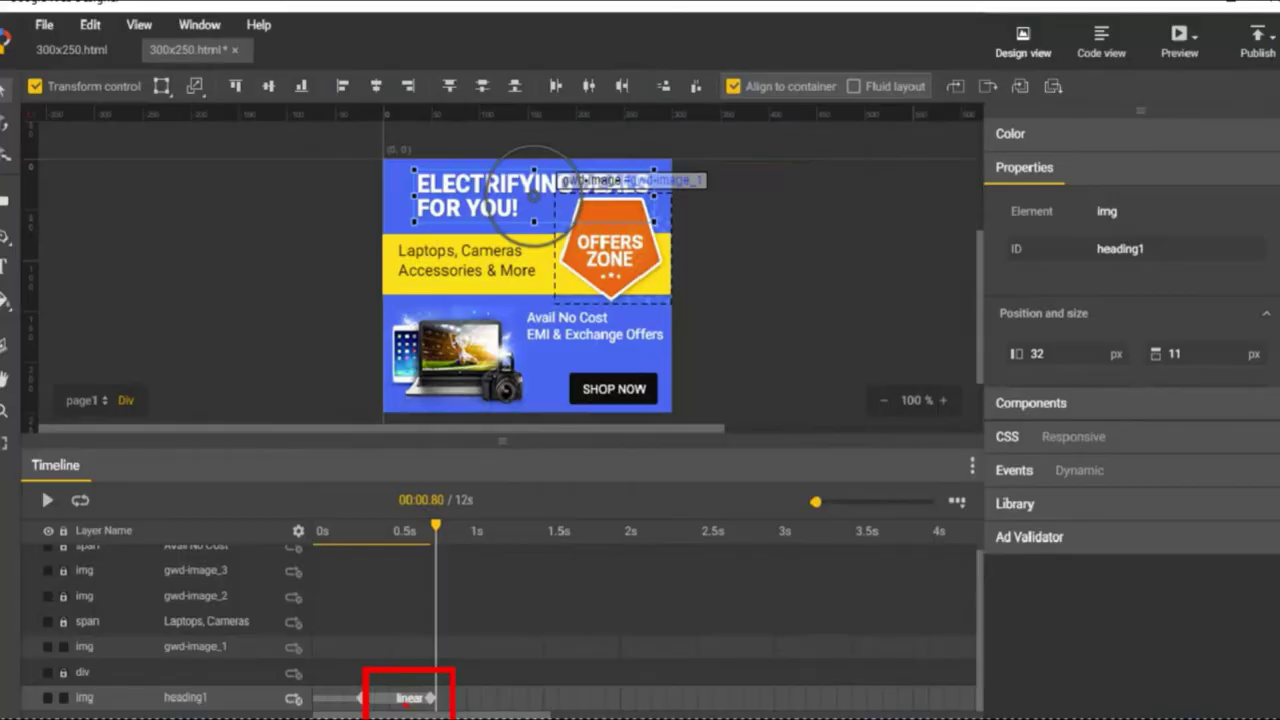
# Set the easing between the heading1 layer's two keyframes to ease and scrub the playhead past the end keyframe
pyautogui.rightClick(401, 695)
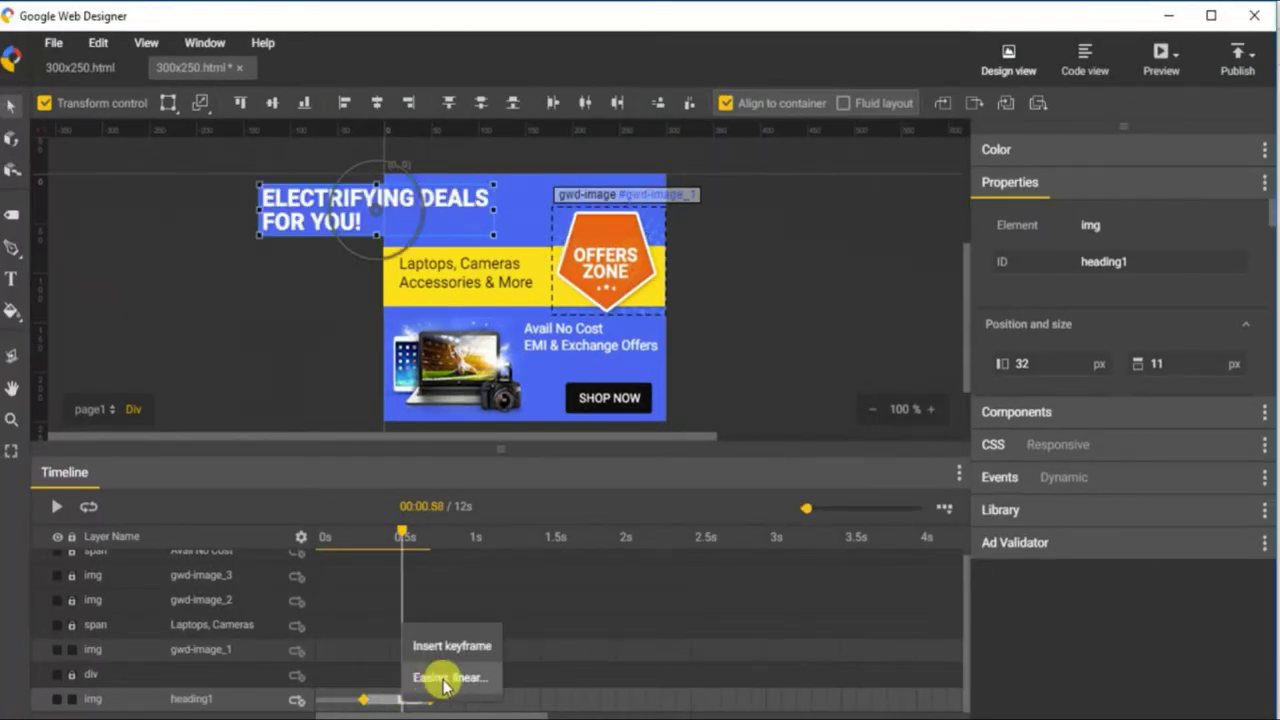
pyautogui.click(445, 678)
pyautogui.click(693, 228)
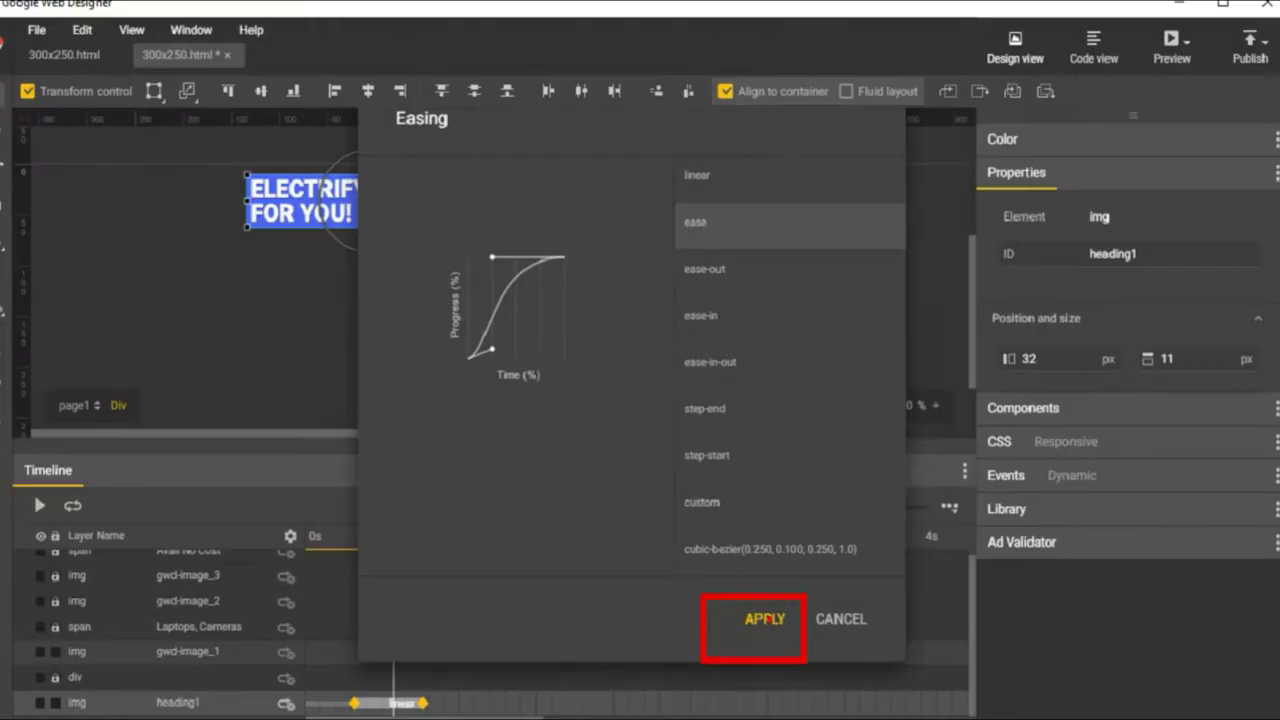
pyautogui.click(789, 648)
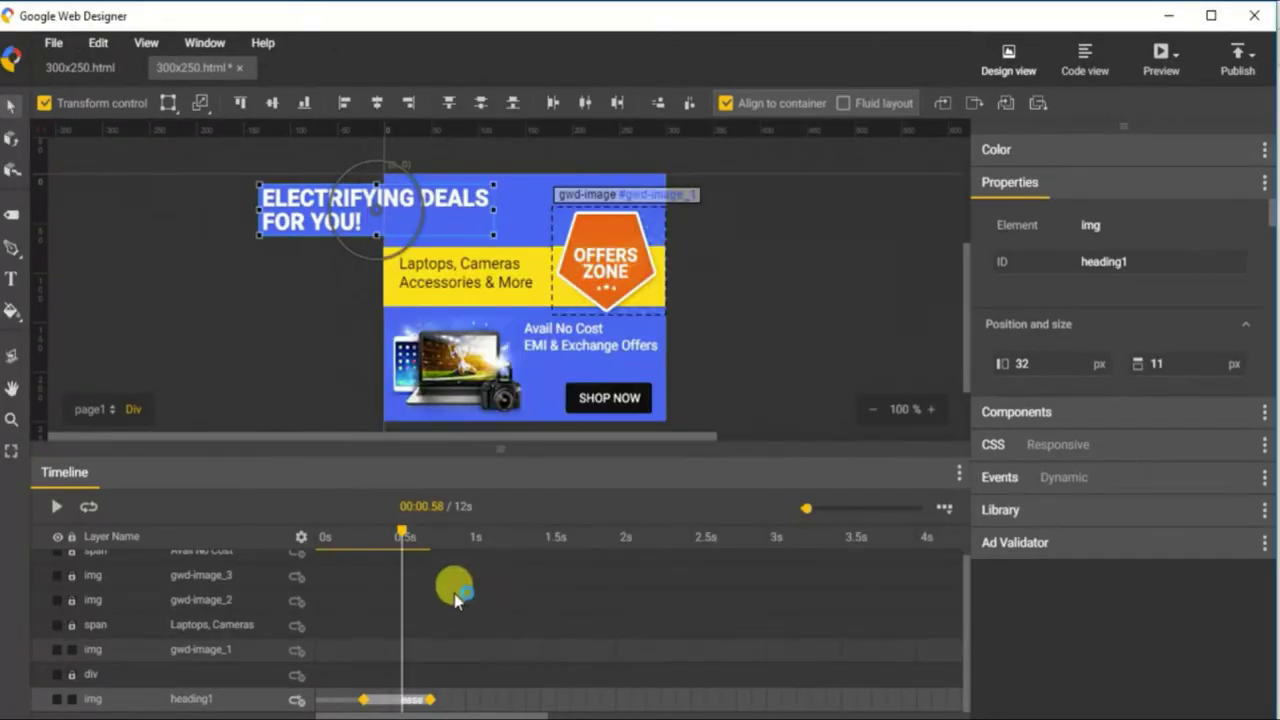
pyautogui.click(401, 526)
pyautogui.moveTo(404, 533); pyautogui.dragTo(441, 566)
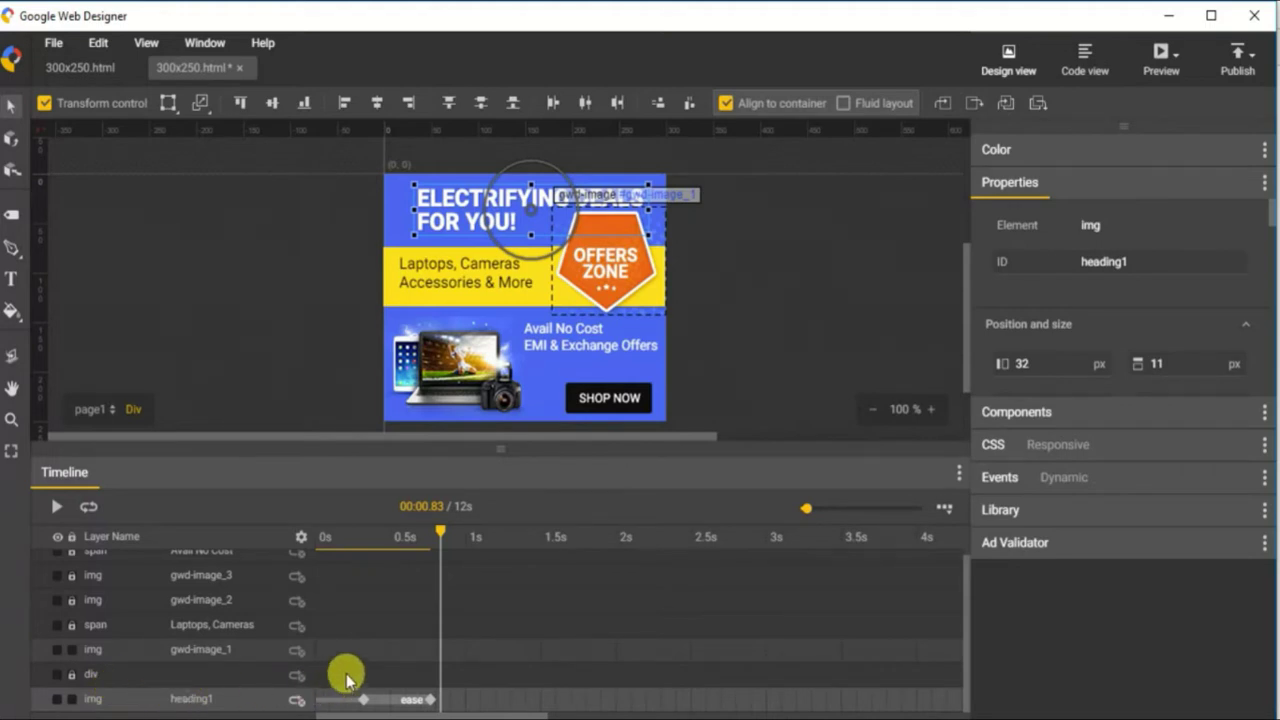
# Insert keyframes on the yellow strip's div layer at about 0.77 s and 1.33 s
pyautogui.click(433, 683)
pyautogui.rightClick(443, 674)
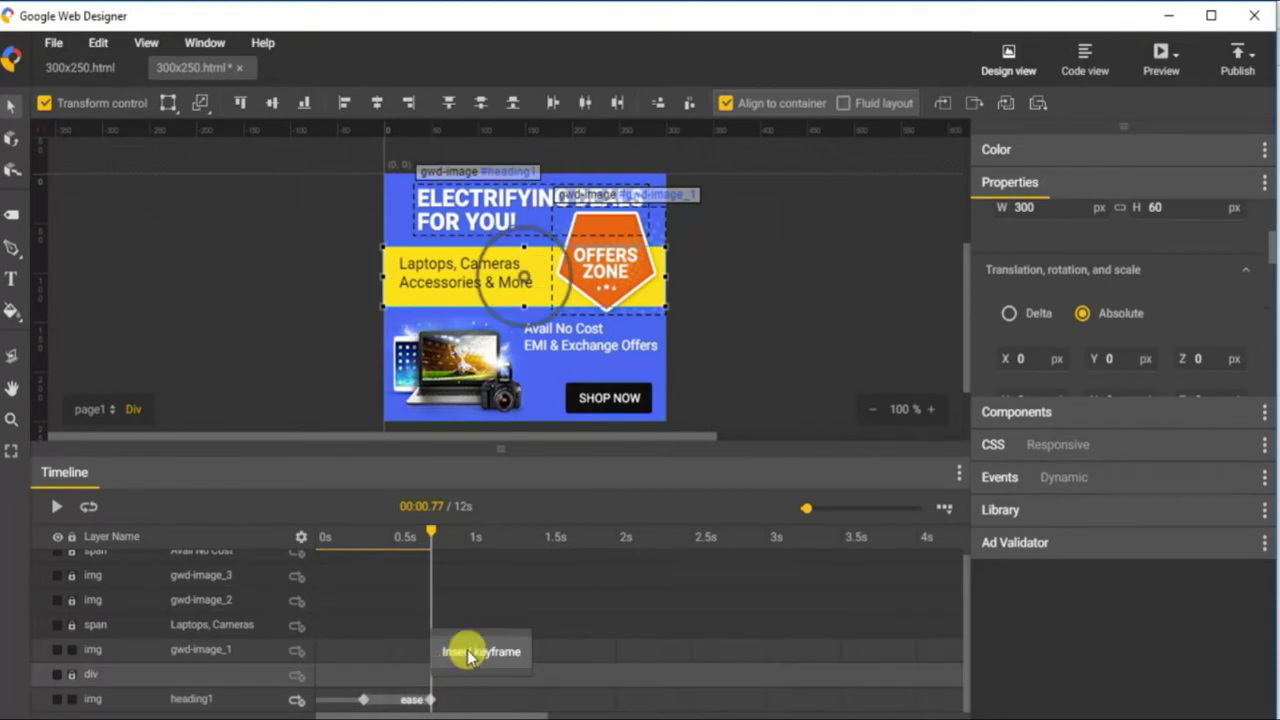
pyautogui.click(468, 655)
pyautogui.click(515, 683)
pyautogui.rightClick(515, 676)
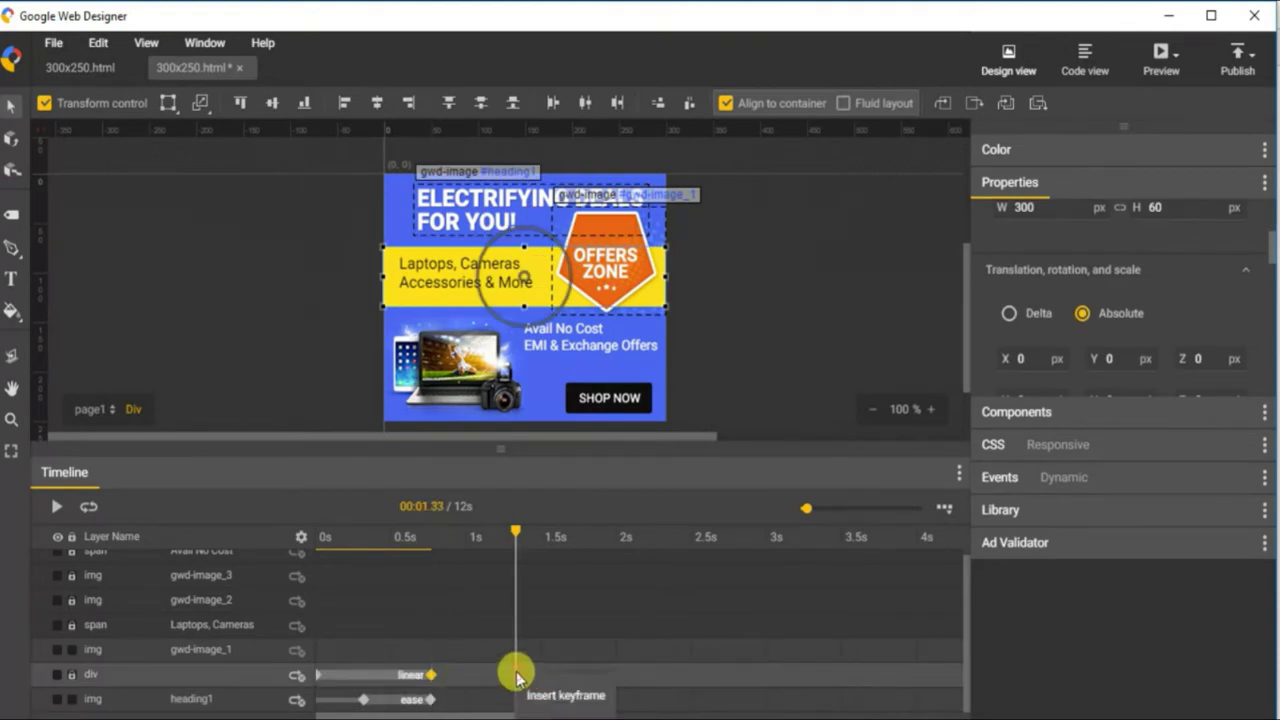
pyautogui.click(535, 692)
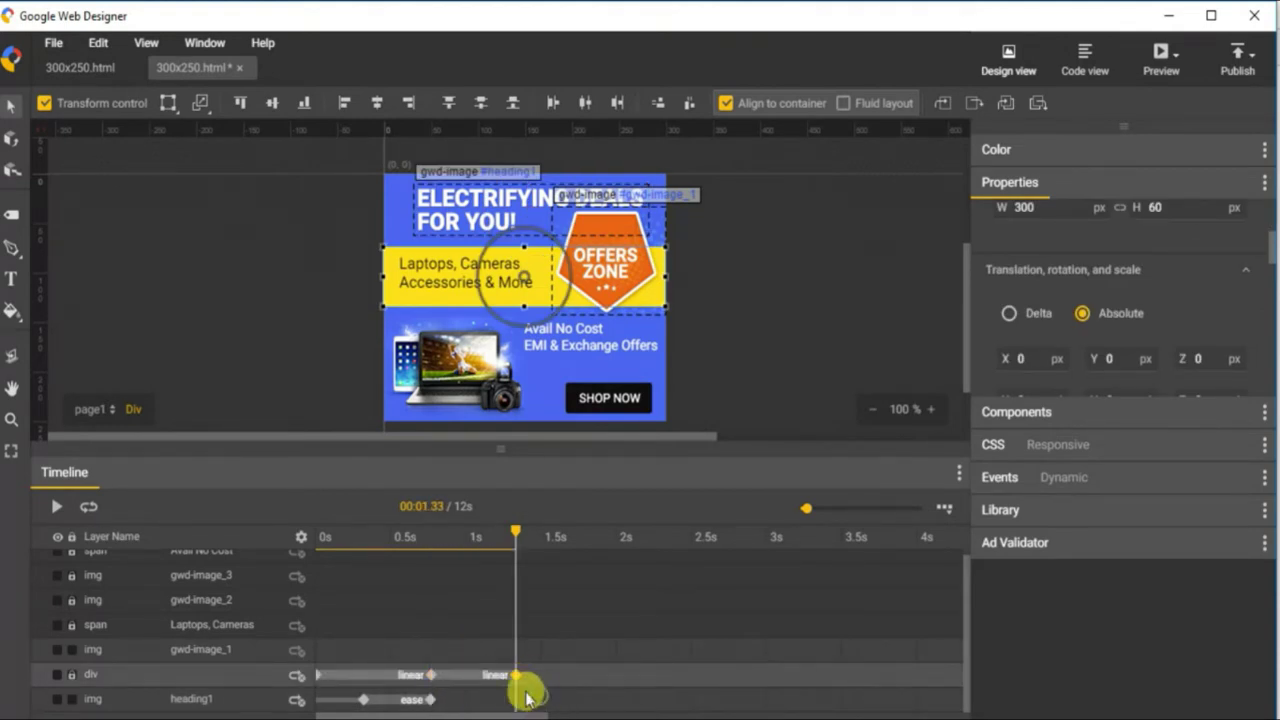
# Remove the div layer's keyframe at 0 s and scrub the playhead forward to about 0.74 s
pyautogui.click(318, 682)
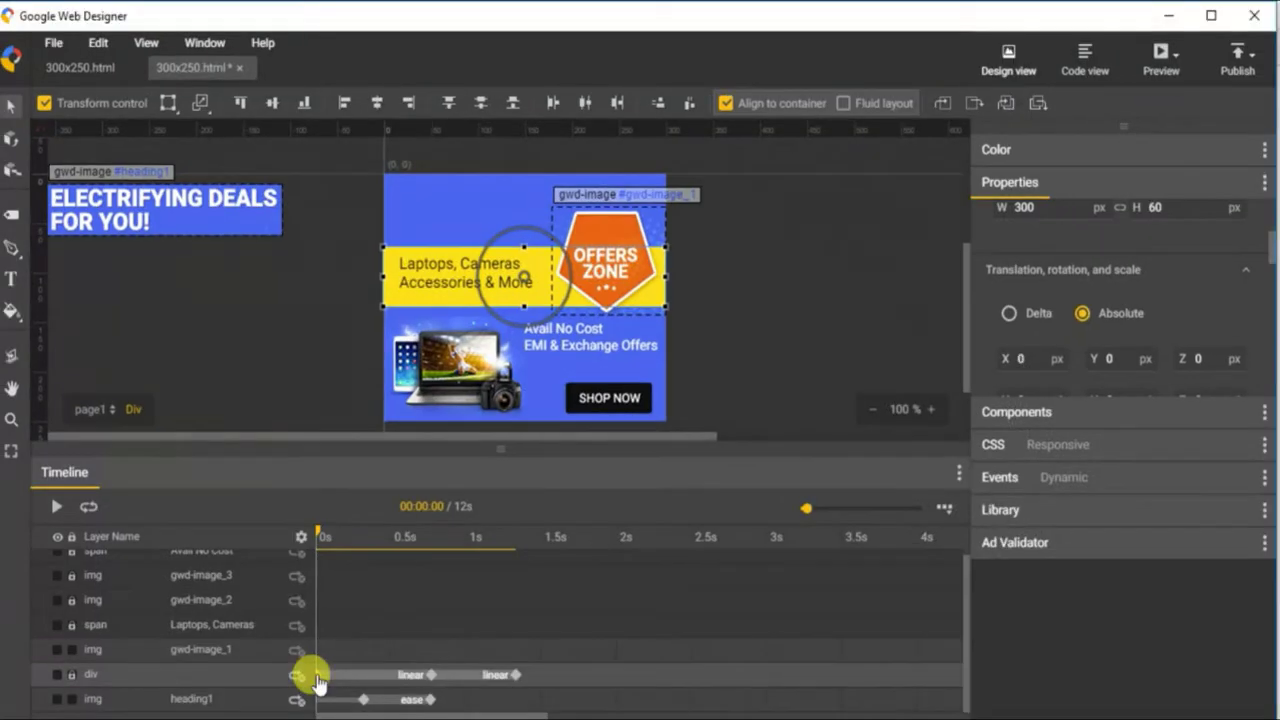
pyautogui.rightClick(318, 680)
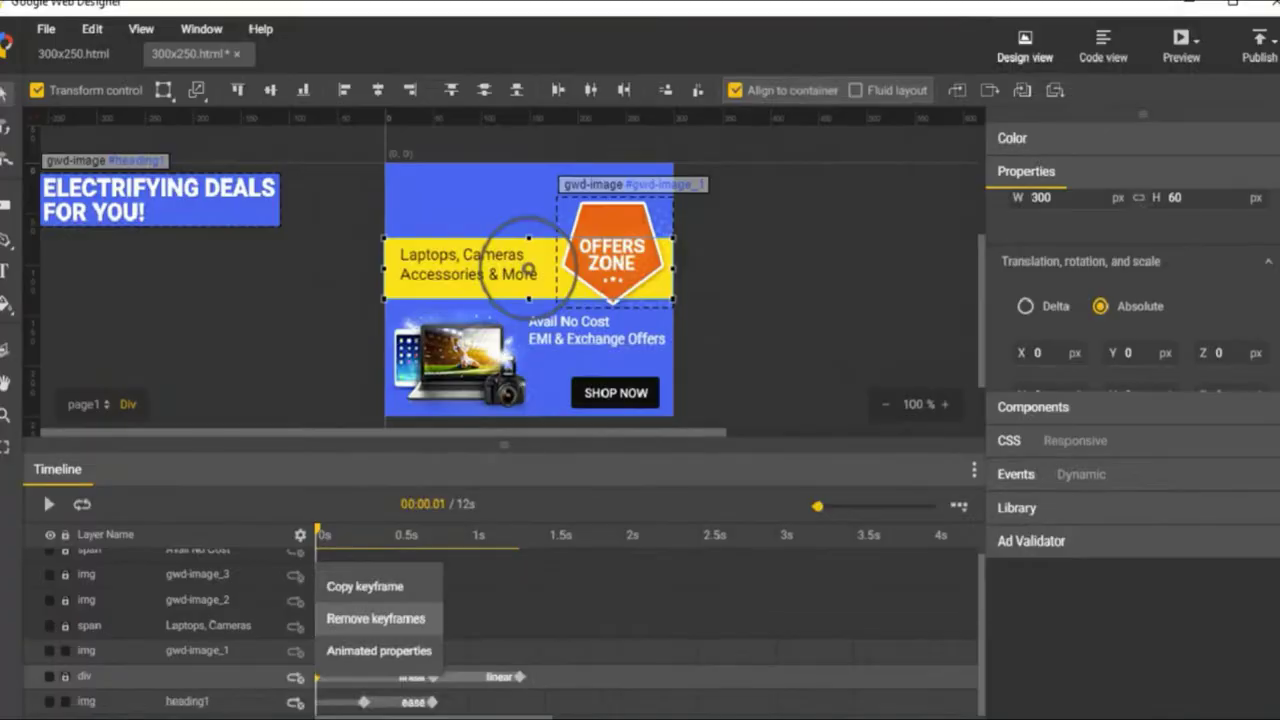
pyautogui.click(333, 628)
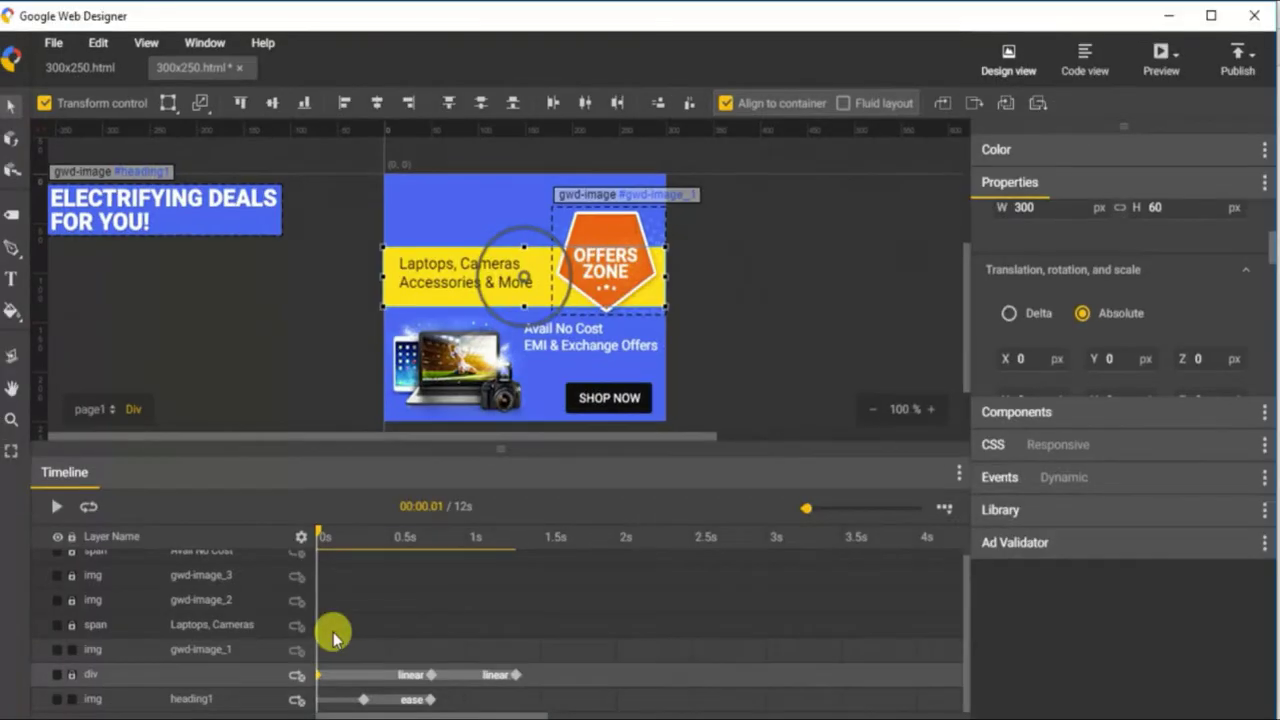
pyautogui.rightClick(318, 676)
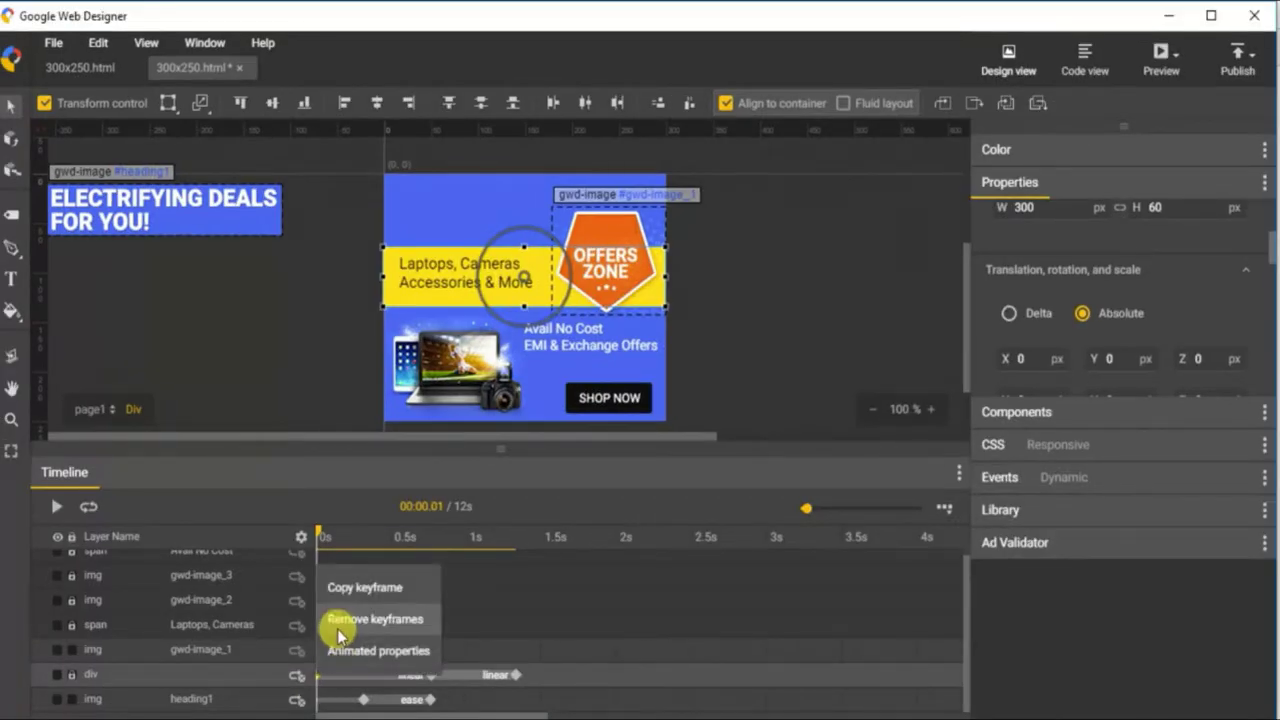
pyautogui.click(339, 628)
pyautogui.moveTo(346, 534); pyautogui.dragTo(429, 566)
# At the div layer's 0.77 s keyframe, move the yellow strip horizontally left until it sits completely outside the banner
pyautogui.click(438, 679)
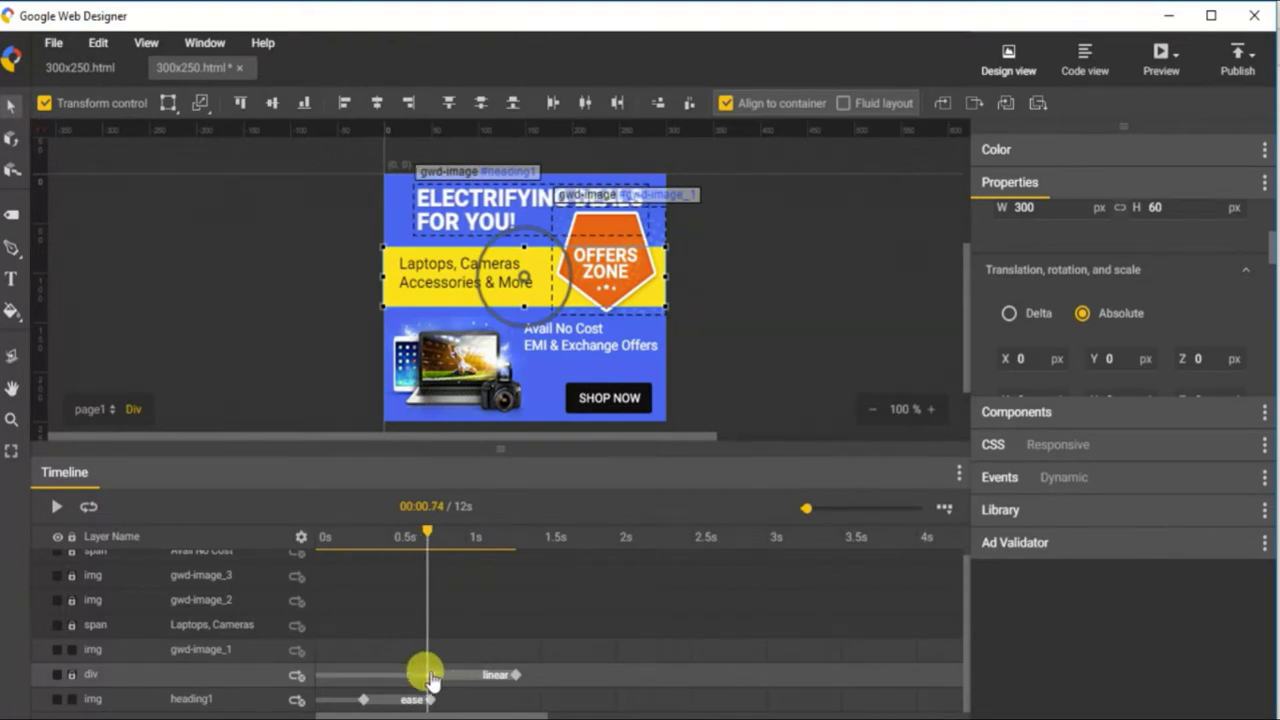
pyautogui.moveTo(429, 678); pyautogui.dragTo(432, 679)
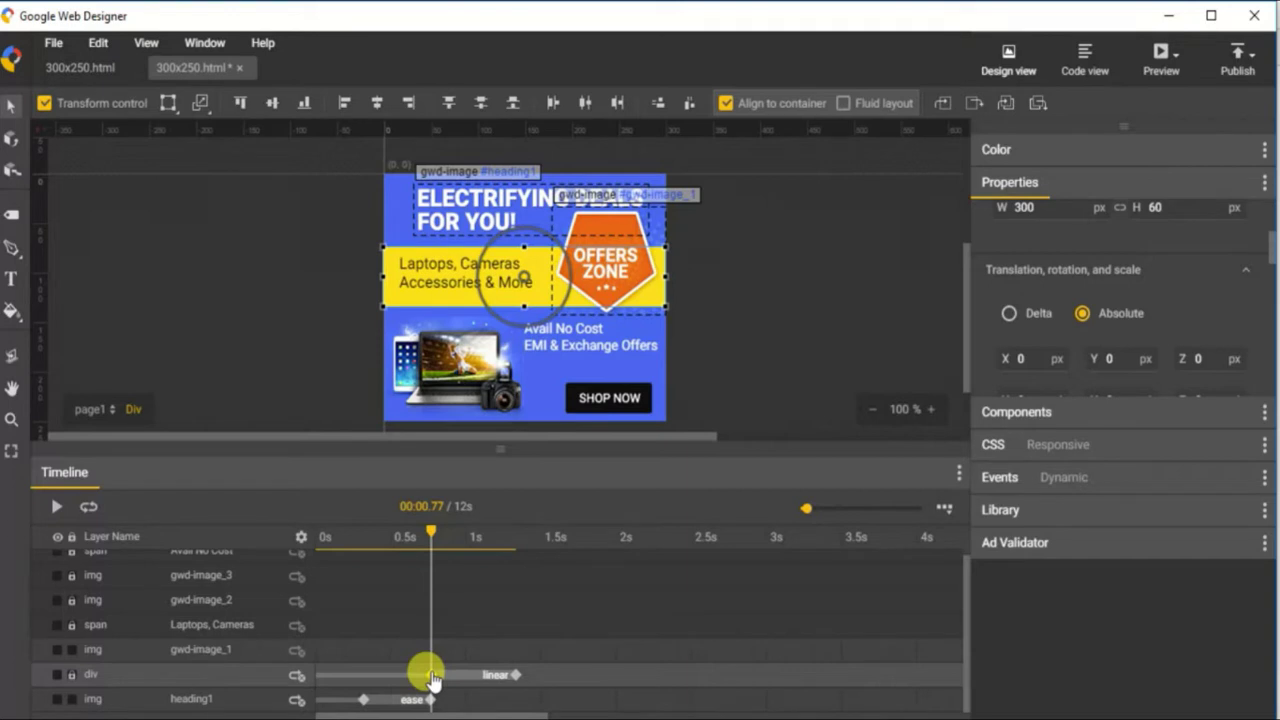
pyautogui.hotkey('shift', 'Left')
pyautogui.hotkey('shift', 'Left')
pyautogui.hotkey('shift', 'Left')
pyautogui.hotkey('shift', 'Left')
pyautogui.hotkey('shift', 'Left')
pyautogui.hotkey('shift', 'Left')
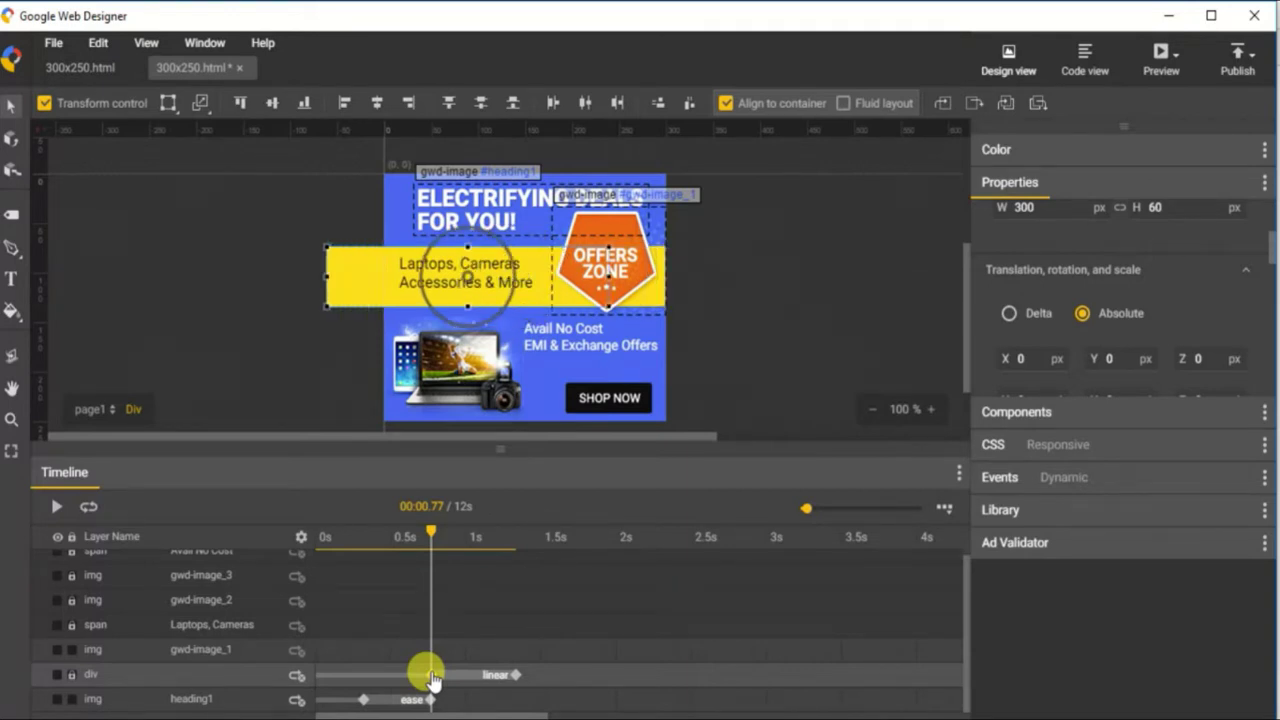
pyautogui.hotkey('shift', 'Left')
pyautogui.hotkey('shift', 'Left')
pyautogui.hotkey('shift', 'Left')
pyautogui.hotkey('shift', 'Left')
pyautogui.hotkey('shift', 'Left')
pyautogui.hotkey('shift', 'Left')
pyautogui.hotkey('shift', 'Left')
pyautogui.hotkey('shift', 'Left')
pyautogui.hotkey('shift', 'Left')
pyautogui.hotkey('shift', 'Left')
pyautogui.hotkey('shift', 'Left')
pyautogui.hotkey('shift', 'Left')
pyautogui.hotkey('shift', 'Left')
pyautogui.hotkey('shift', 'Left')
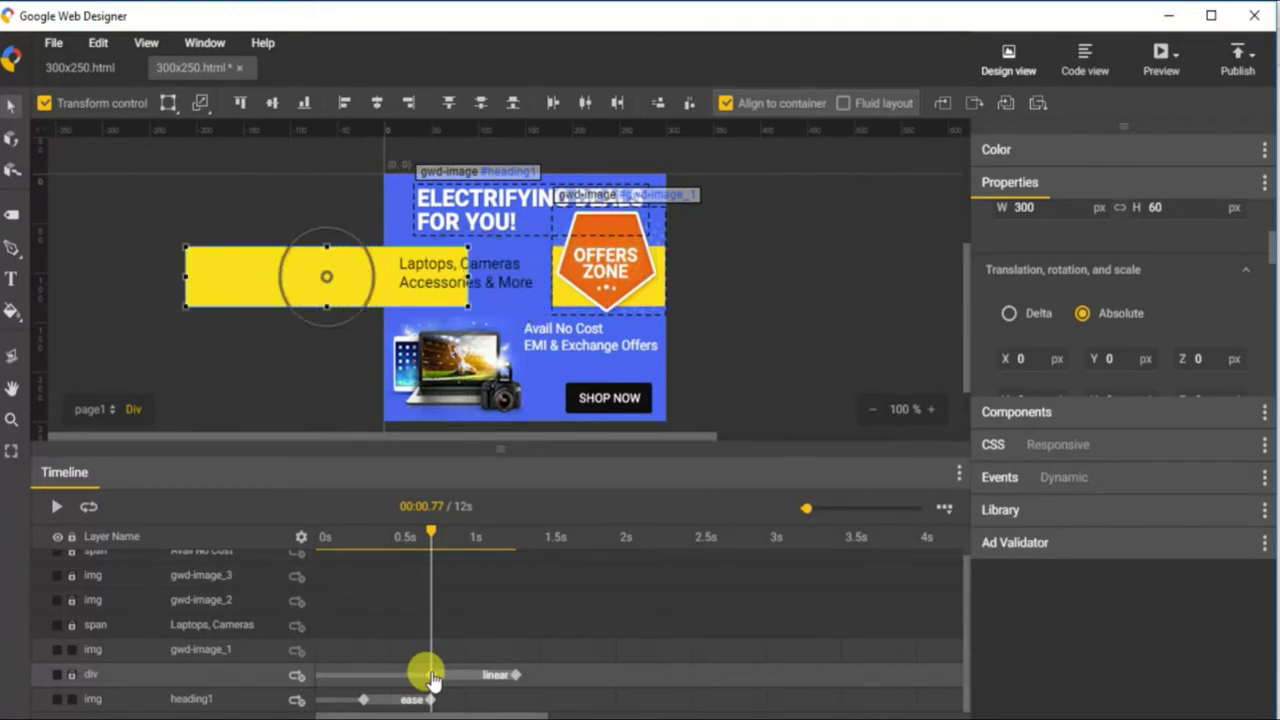
pyautogui.hotkey('shift', 'Left')
pyautogui.hotkey('shift', 'Left')
pyautogui.hotkey('shift', 'Left')
pyautogui.hotkey('shift', 'Left')
pyautogui.hotkey('shift', 'Left')
pyautogui.hotkey('shift', 'Left')
pyautogui.hotkey('shift', 'Left')
pyautogui.hotkey('shift', 'Left')
pyautogui.hotkey('shift', 'Left')
pyautogui.hotkey('shift', 'Left')
pyautogui.hotkey('shift', 'Left')
pyautogui.hotkey('shift', 'Left')
pyautogui.hotkey('shift', 'Left')
pyautogui.hotkey('shift', 'Left')
pyautogui.hotkey('shift', 'Left')
pyautogui.hotkey('shift', 'Left')
pyautogui.hotkey('shift', 'Left')
pyautogui.hotkey('shift', 'Left')
pyautogui.hotkey('shift', 'Left')
pyautogui.hotkey('shift', 'Left')
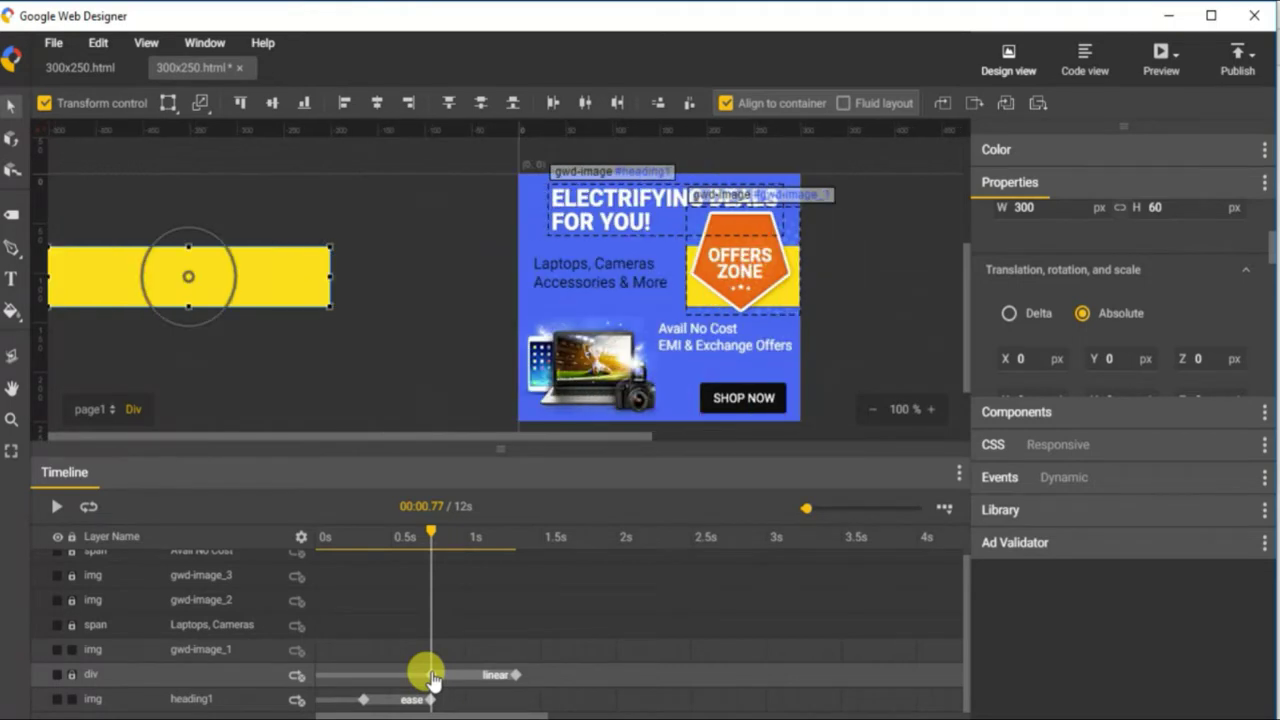
pyautogui.hotkey('shift', 'Left')
pyautogui.hotkey('shift', 'Left')
pyautogui.hotkey('shift', 'Left')
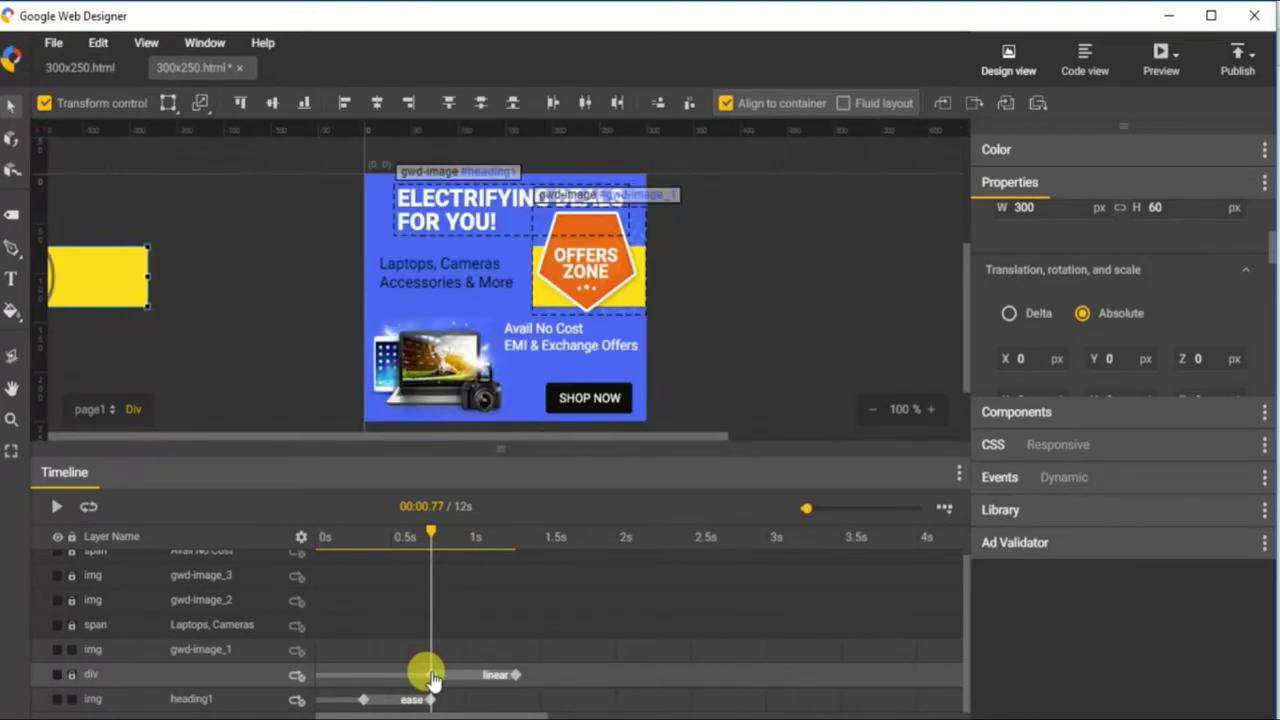
# At the div layer's 1.33 s keyframe, center the yellow strip horizontally in the banner and scrub the playhead past it
pyautogui.click(516, 675)
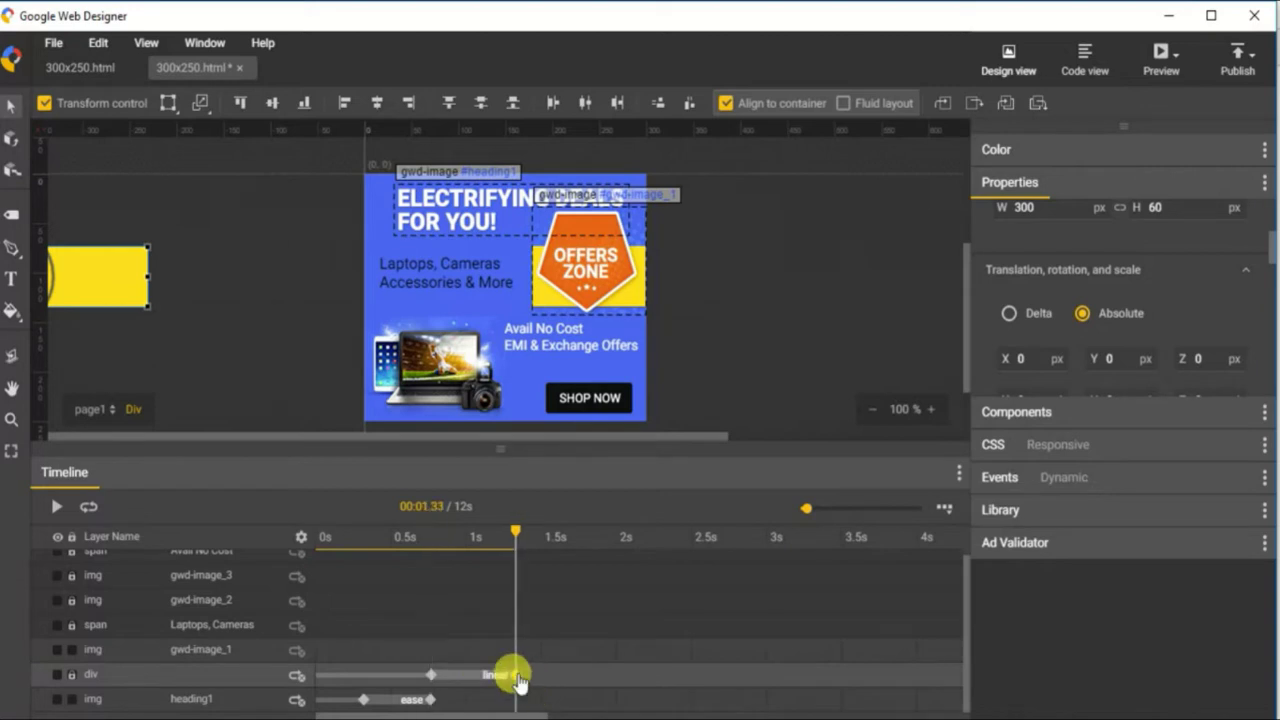
pyautogui.click(379, 103)
pyautogui.click(514, 551)
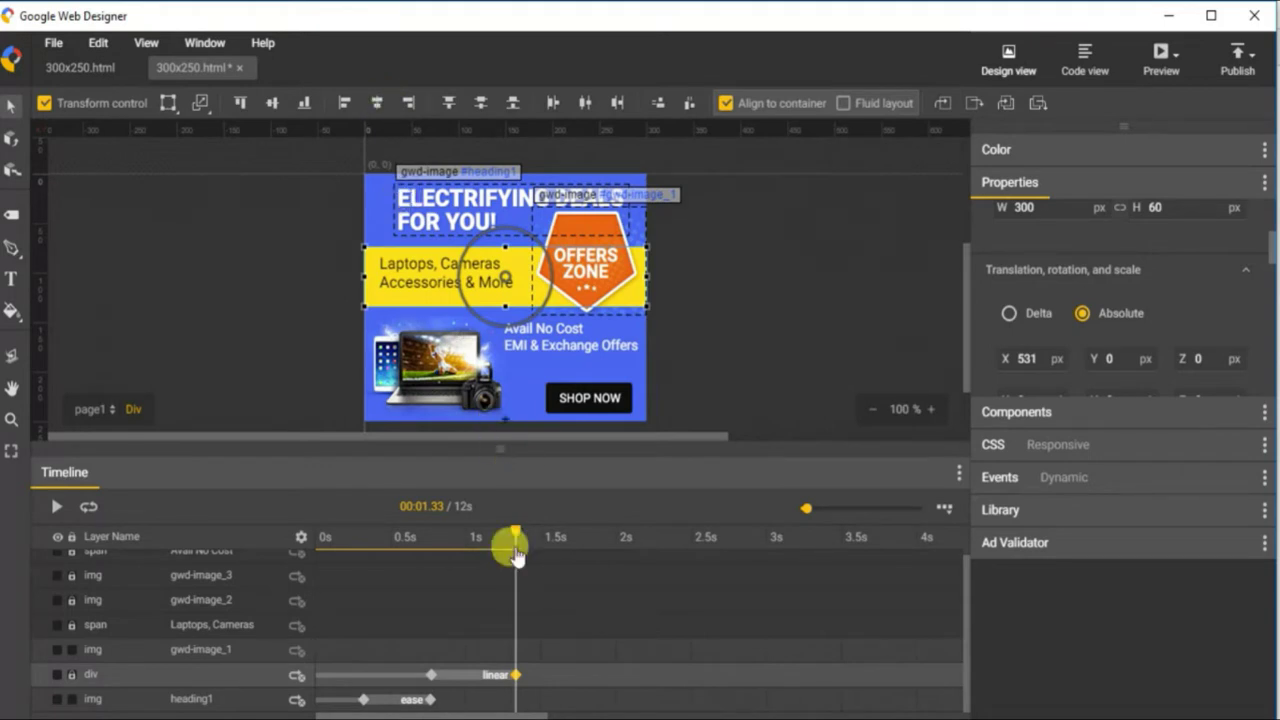
pyautogui.moveTo(516, 538); pyautogui.dragTo(564, 563)
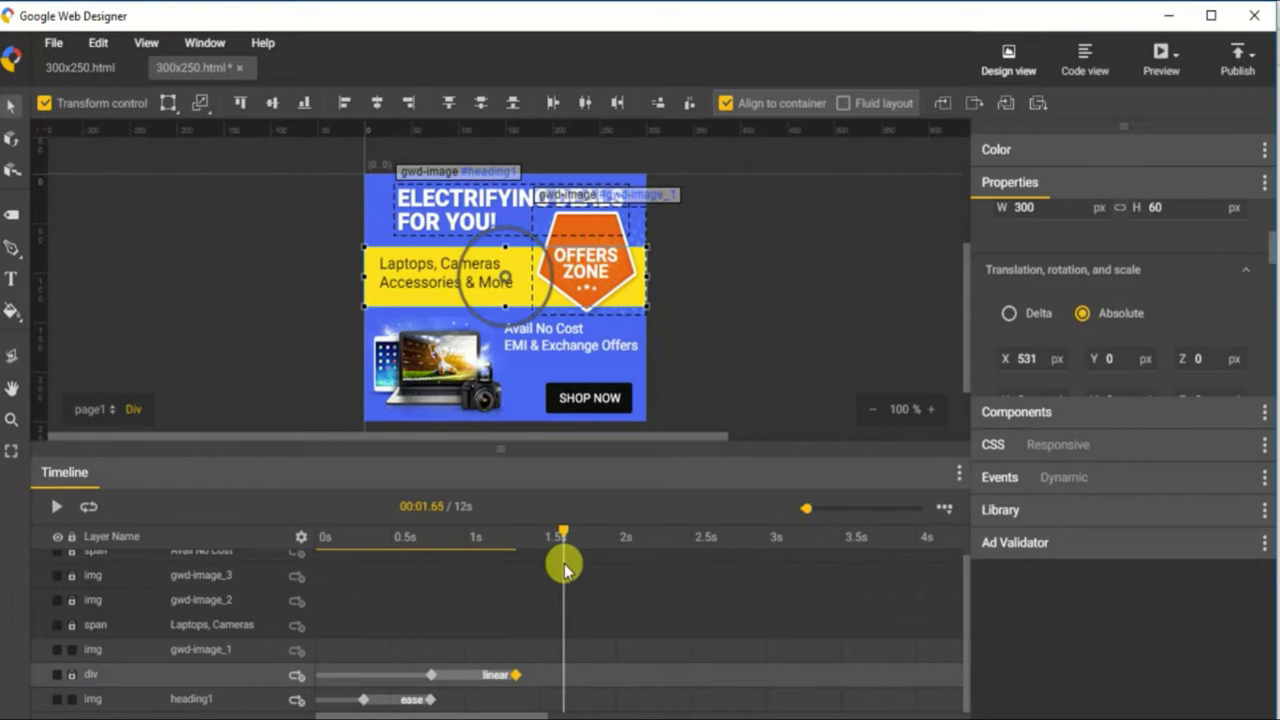
# Set the easing between the div layer's 0.77 s and 1.33 s keyframes to ease and scrub through the motion
pyautogui.rightClick(477, 678)
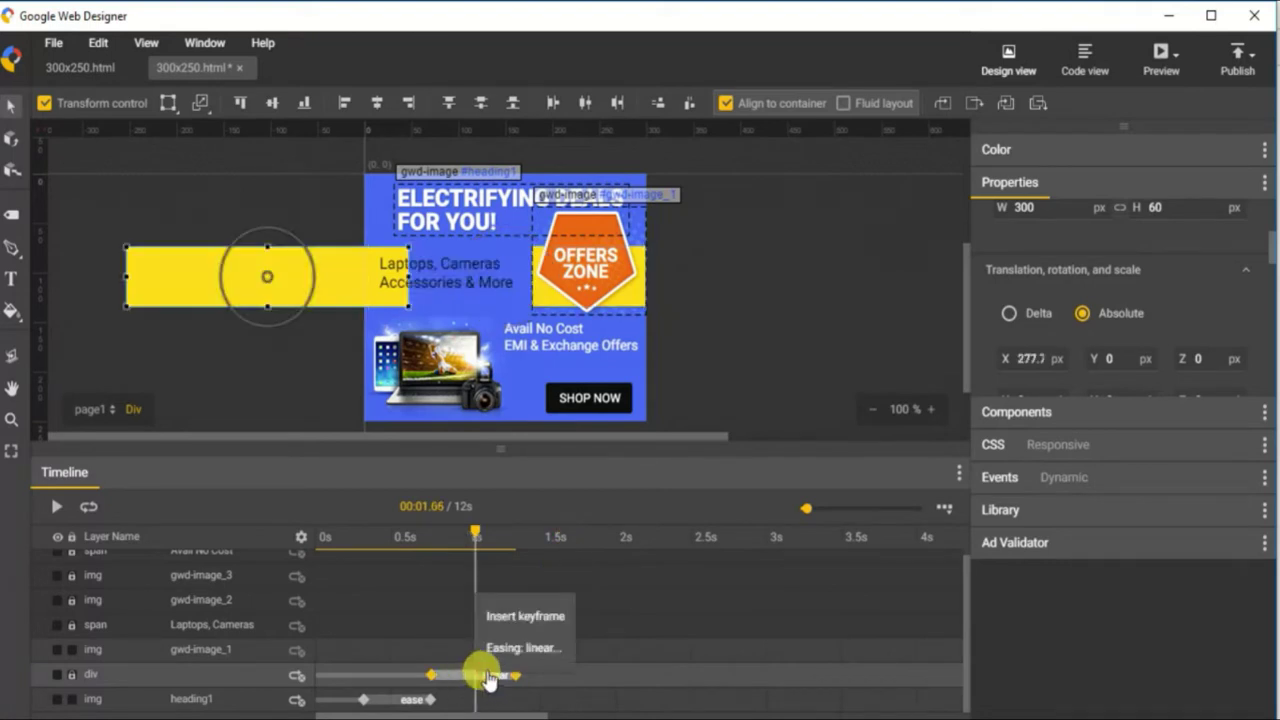
pyautogui.click(513, 650)
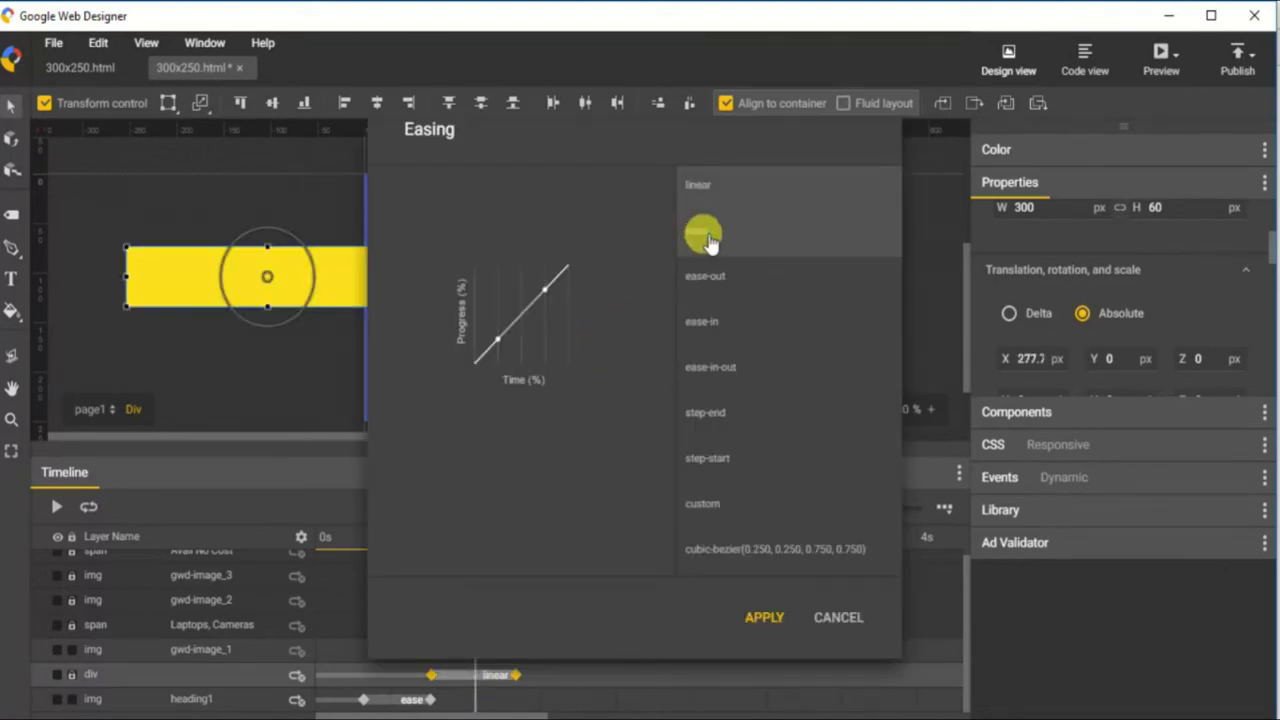
pyautogui.click(703, 233)
pyautogui.click(760, 625)
pyautogui.moveTo(480, 548); pyautogui.dragTo(535, 580)
pyautogui.click(535, 580)
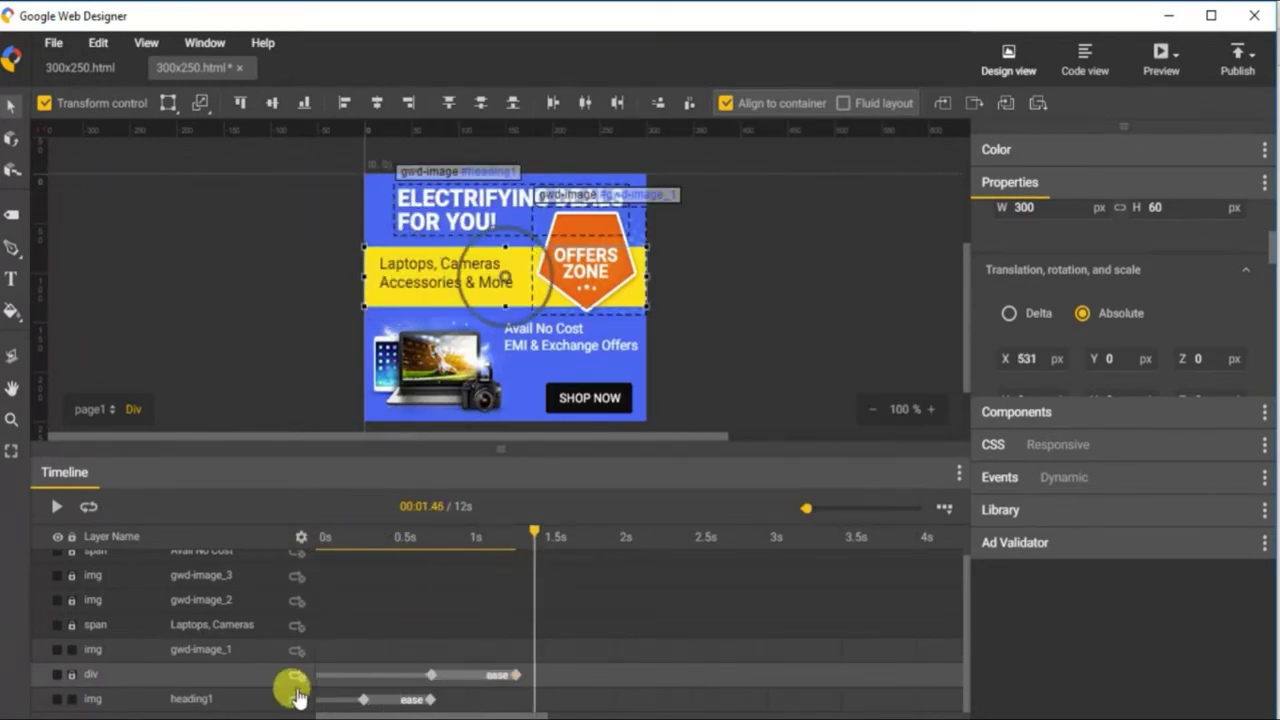
# Insert keyframes on the OFFERS ZONE badge's gwd-image_1 layer at about 1.15 s and 1.56 s
pyautogui.click(58, 651)
pyautogui.click(58, 651)
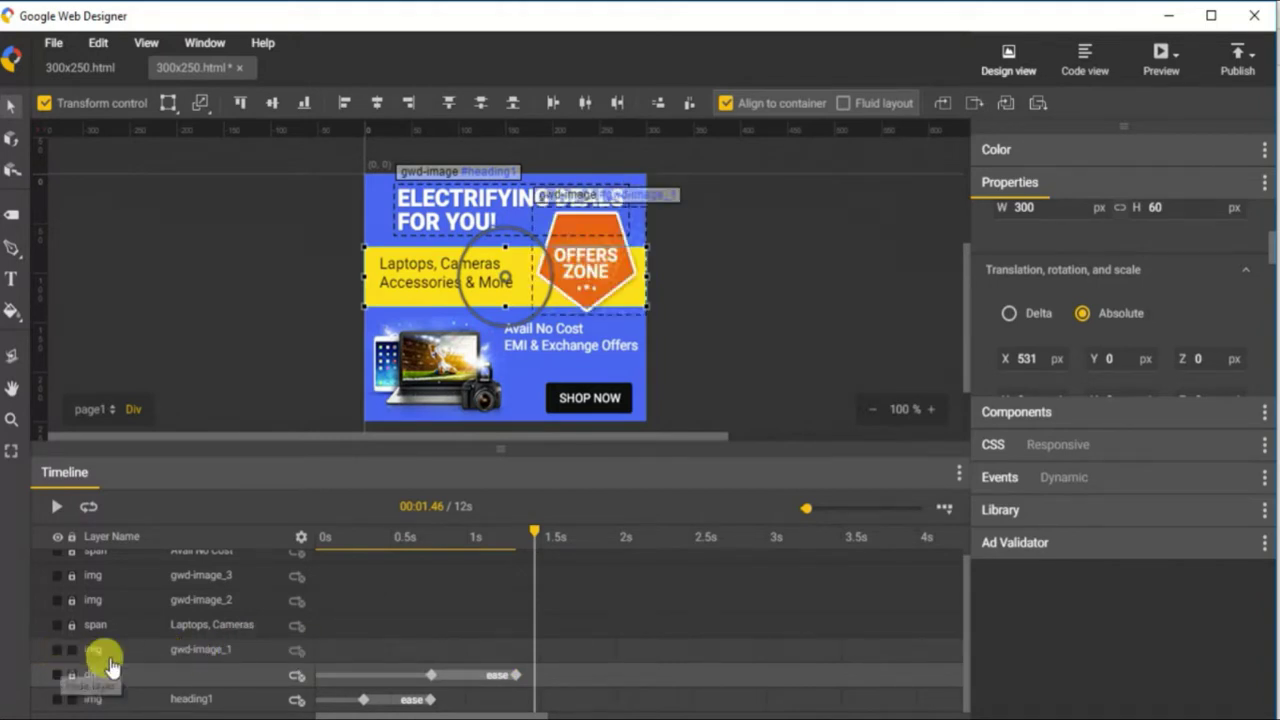
pyautogui.click(490, 651)
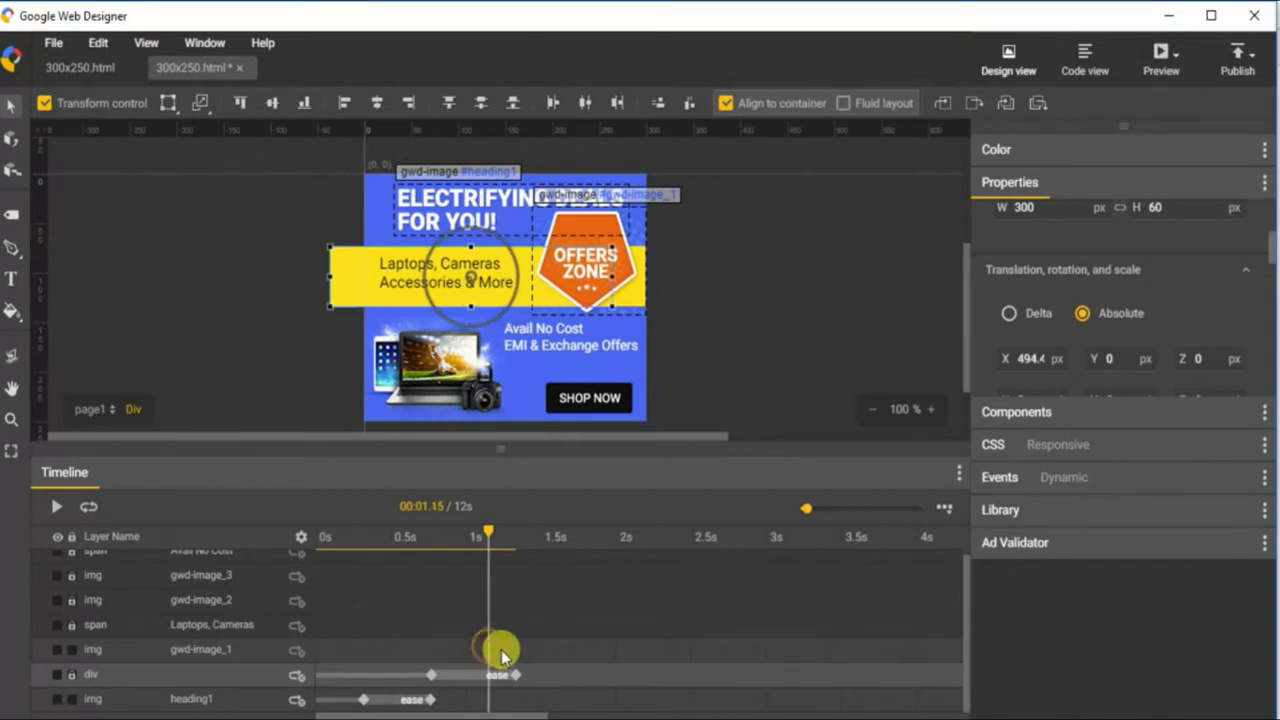
pyautogui.click(513, 677)
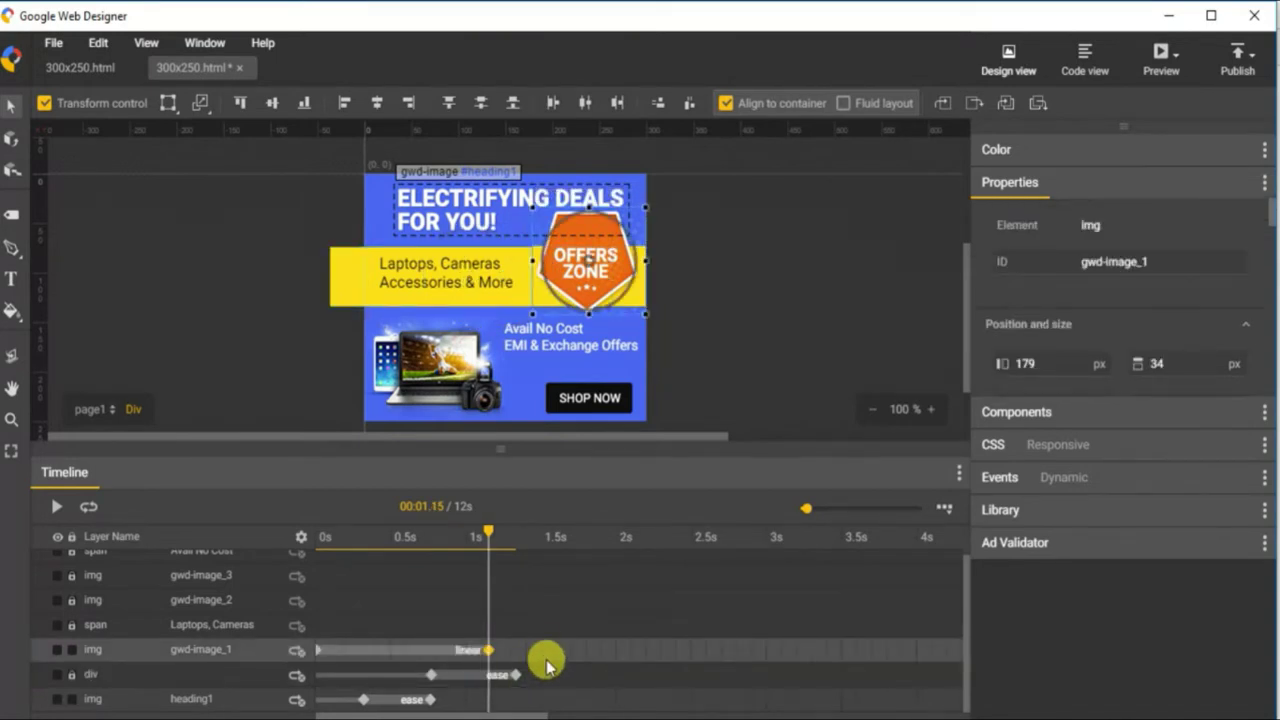
pyautogui.click(550, 651)
pyautogui.click(572, 677)
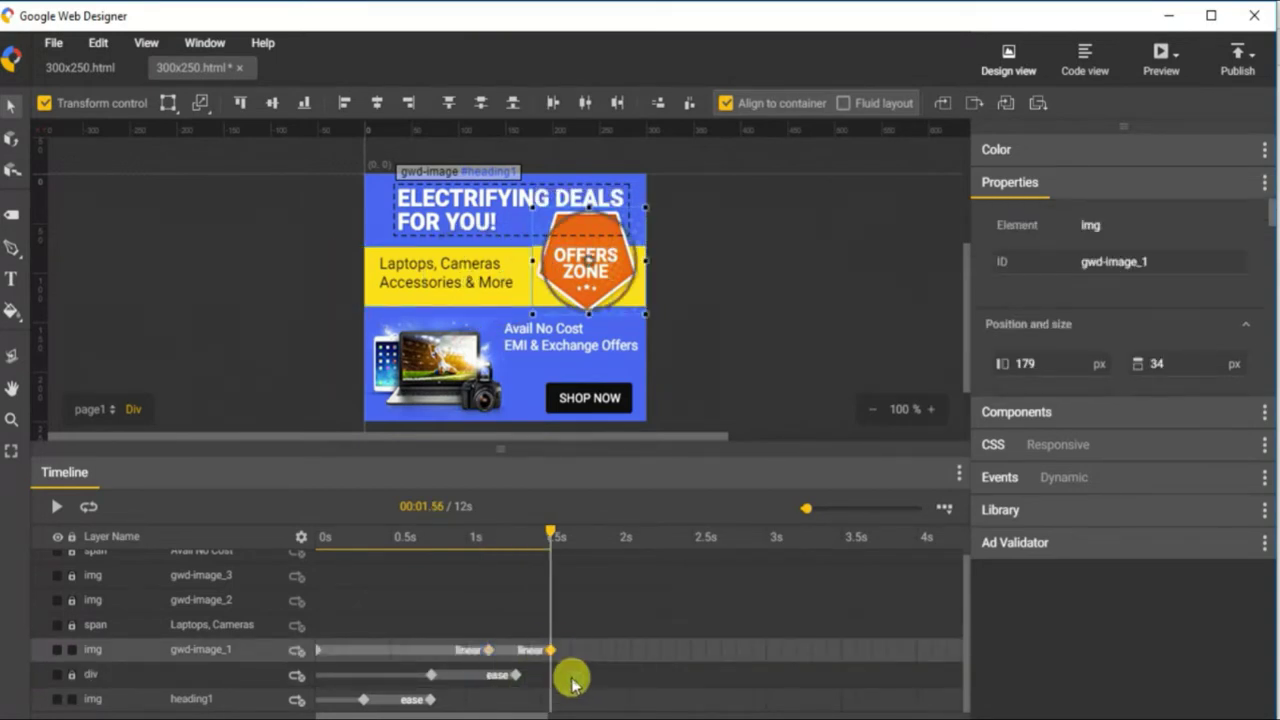
# Remove the gwd-image_1 layer's keyframe at 0 s
pyautogui.click(315, 652)
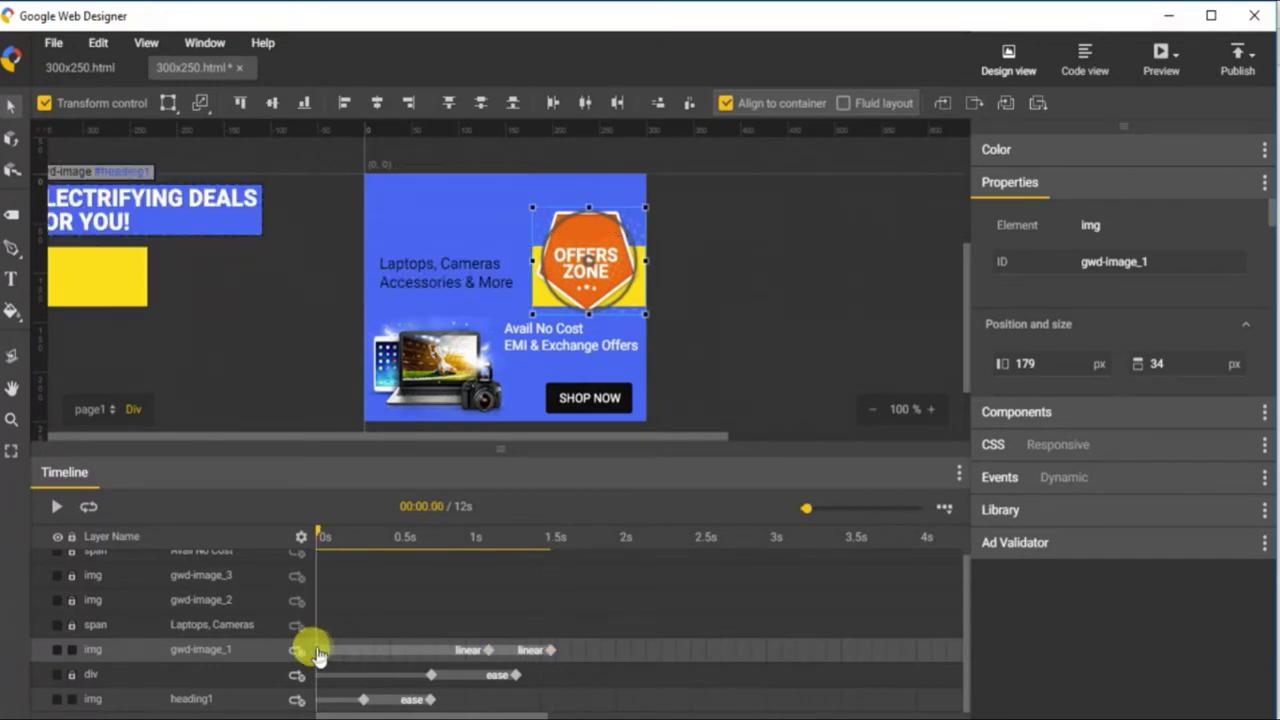
pyautogui.rightClick(315, 652)
pyautogui.click(348, 594)
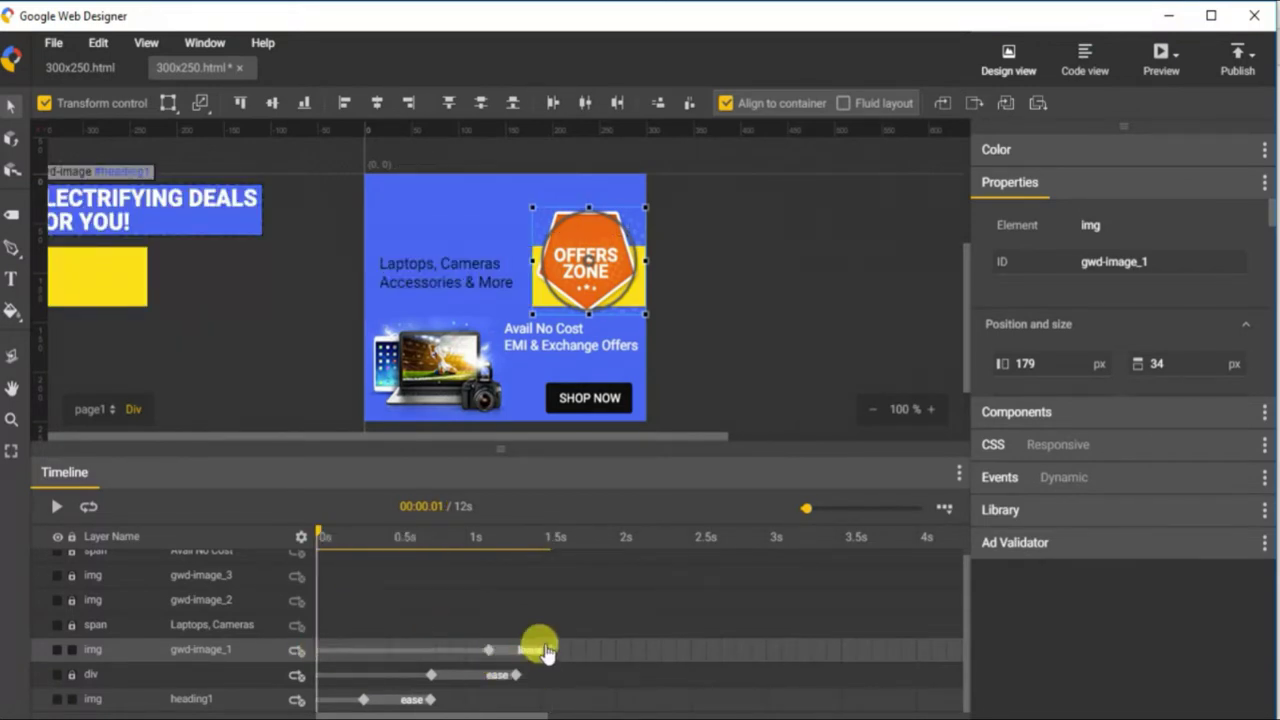
# Try to edit the easing between the gwd-image_1 layer's 1.15 s and 1.56 s keyframes
pyautogui.click(525, 652)
pyautogui.rightClick(527, 655)
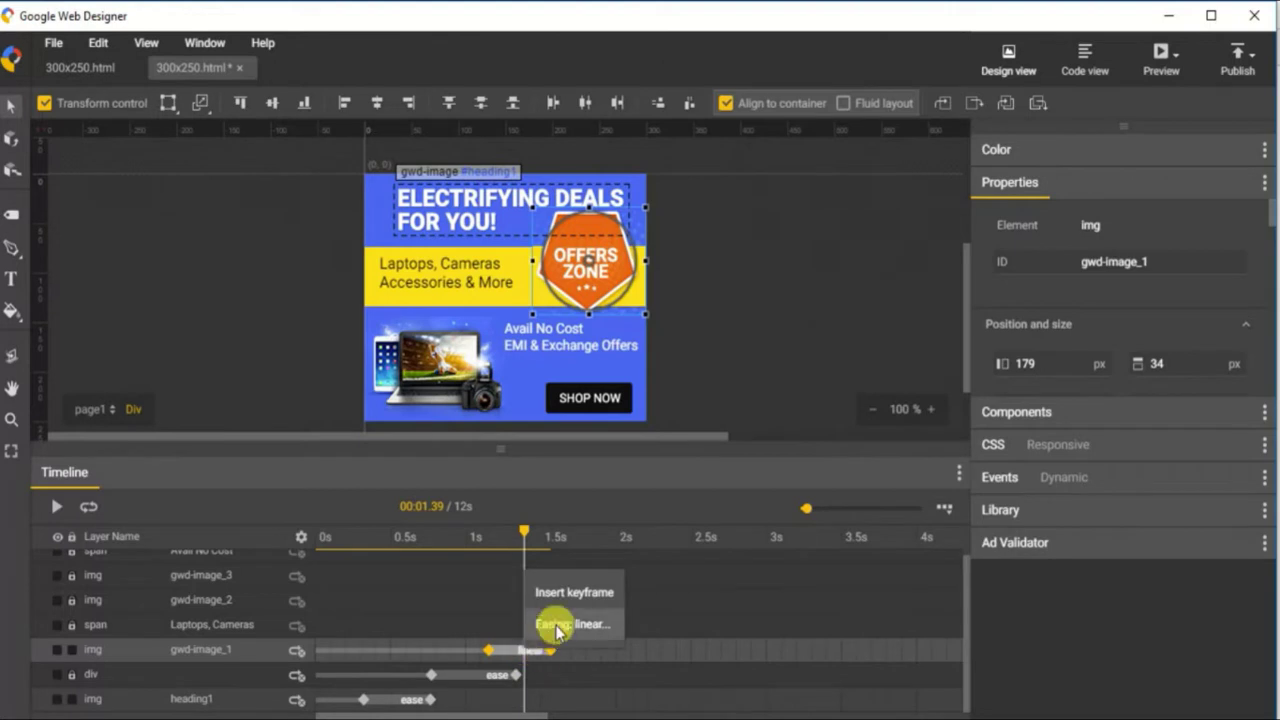
pyautogui.click(559, 628)
pyautogui.rightClick(527, 651)
pyautogui.click(578, 624)
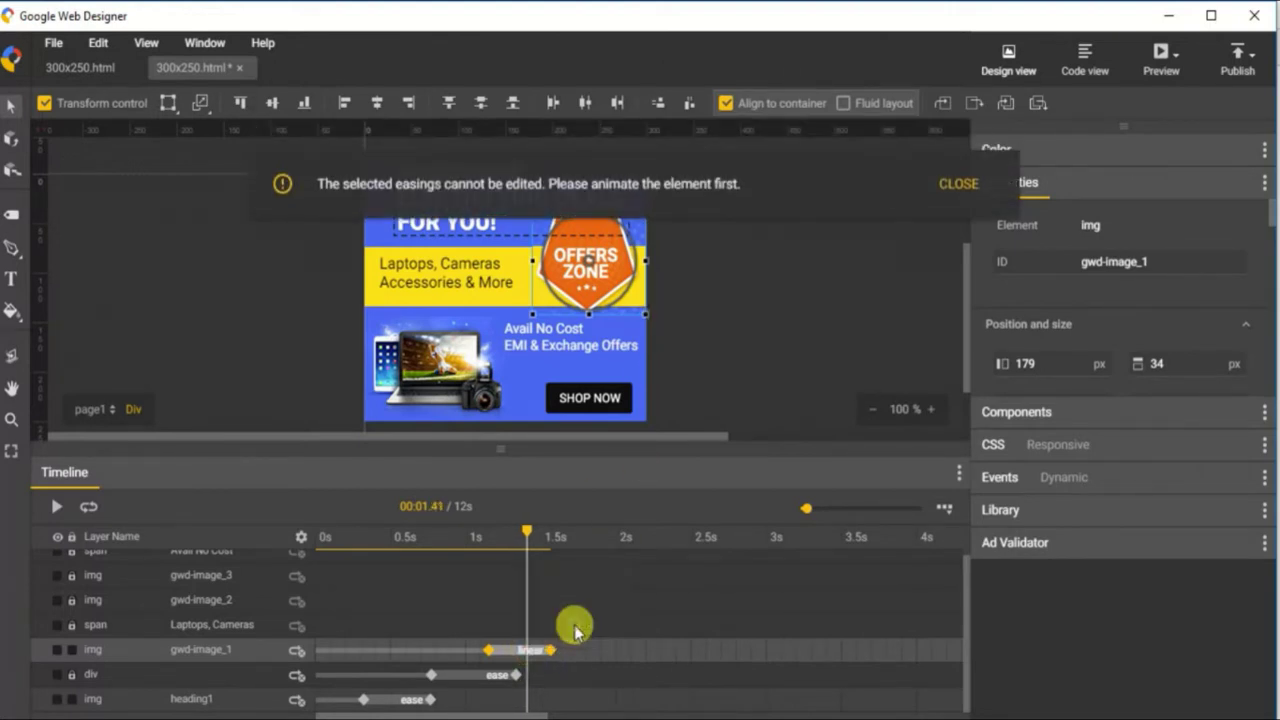
# Retry editing the easing of the gwd-image_1 layer's last animation segment
pyautogui.click(958, 183)
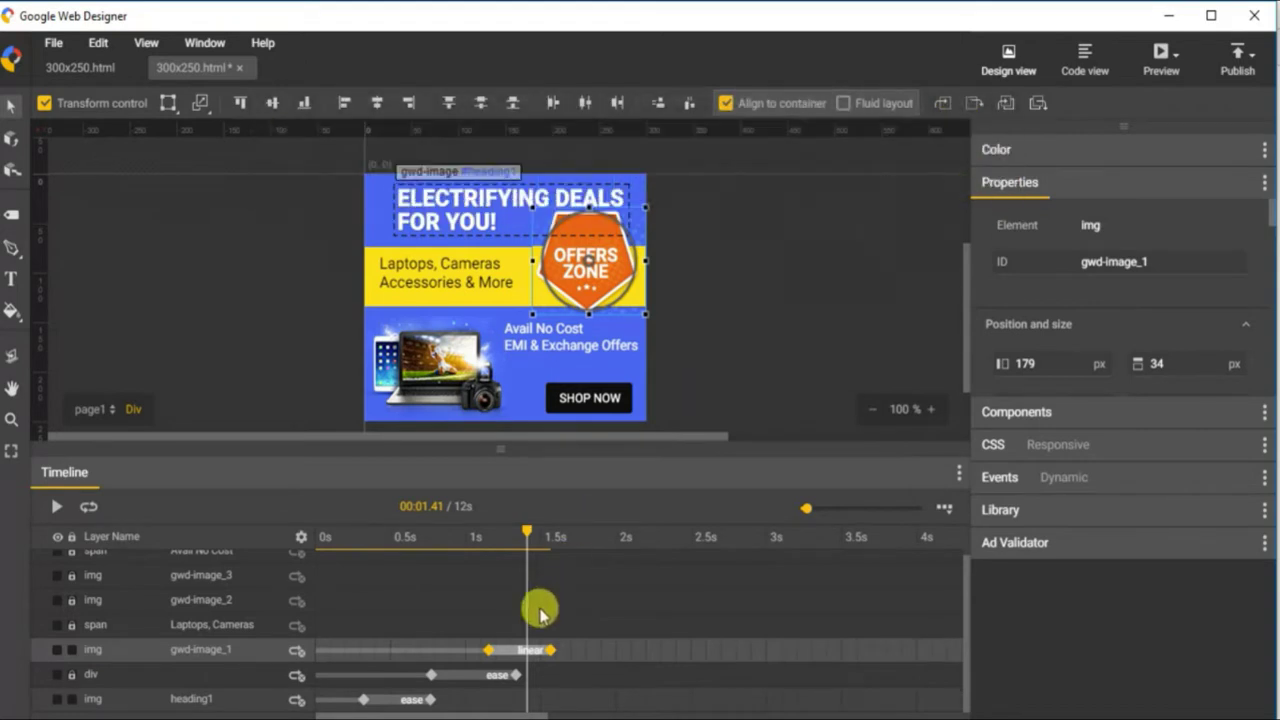
pyautogui.click(505, 660)
pyautogui.rightClick(512, 651)
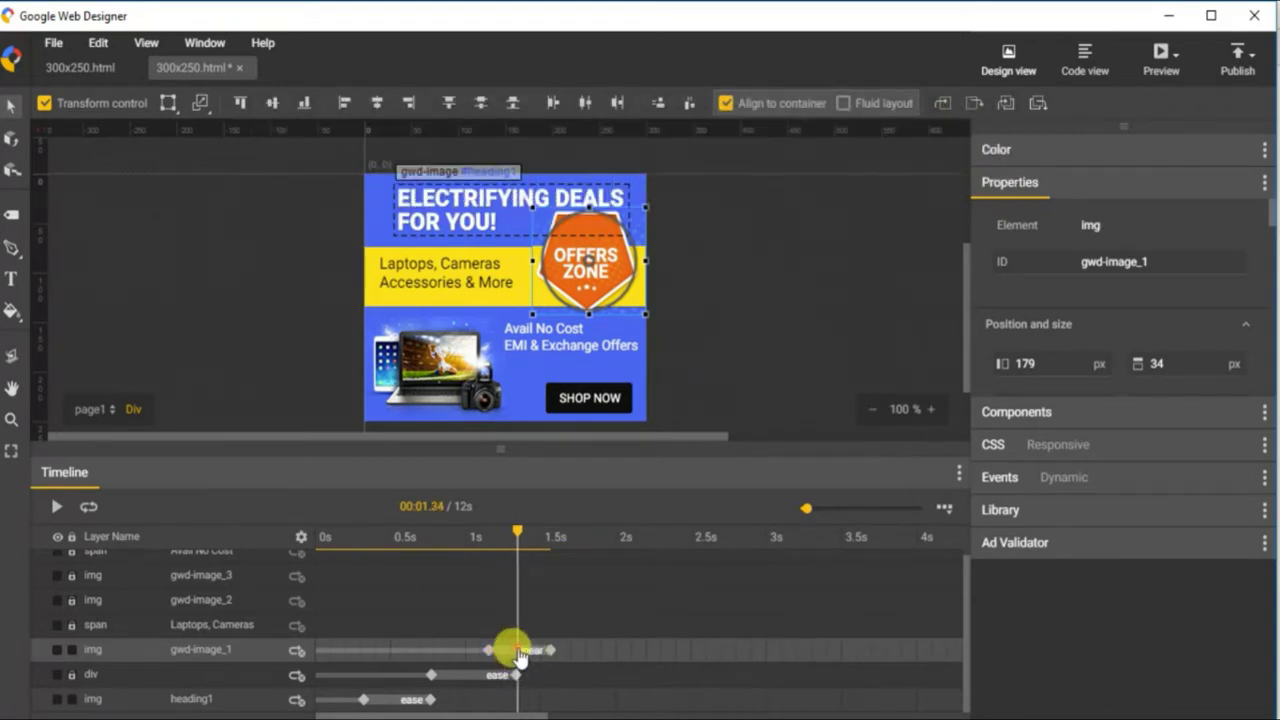
pyautogui.click(551, 624)
pyautogui.click(551, 652)
pyautogui.moveTo(551, 534); pyautogui.dragTo(454, 537)
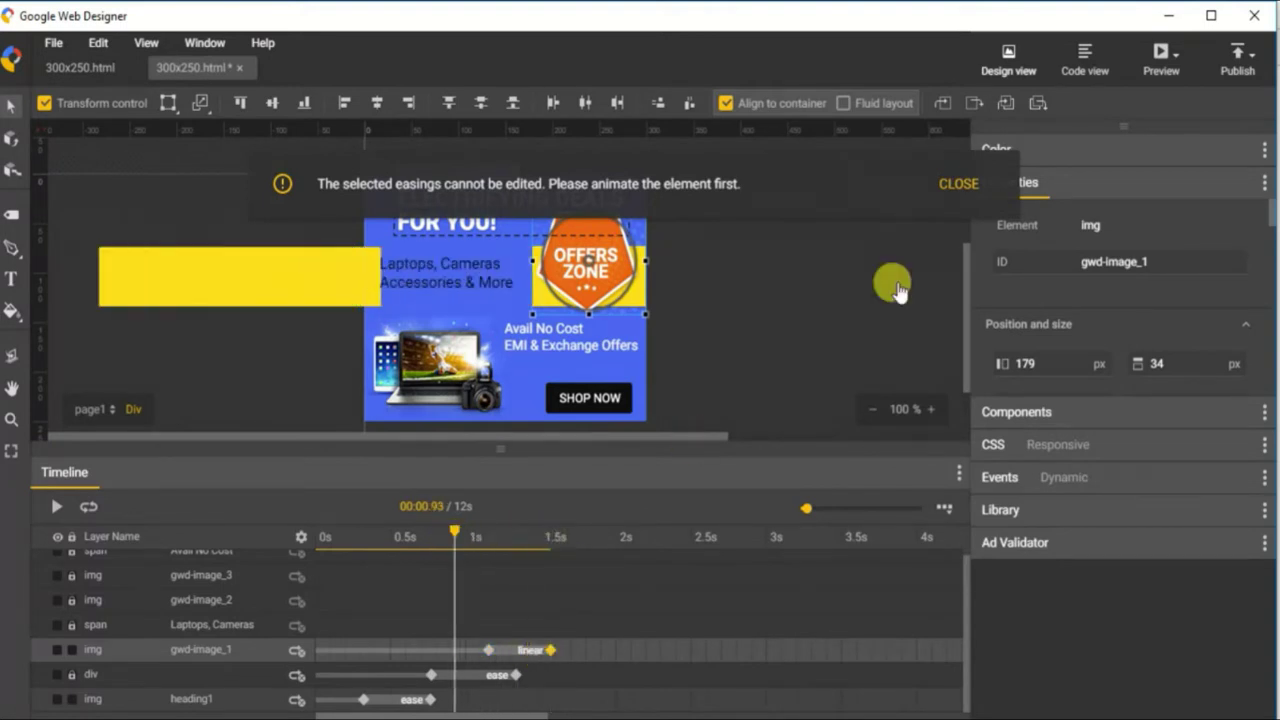
pyautogui.click(958, 183)
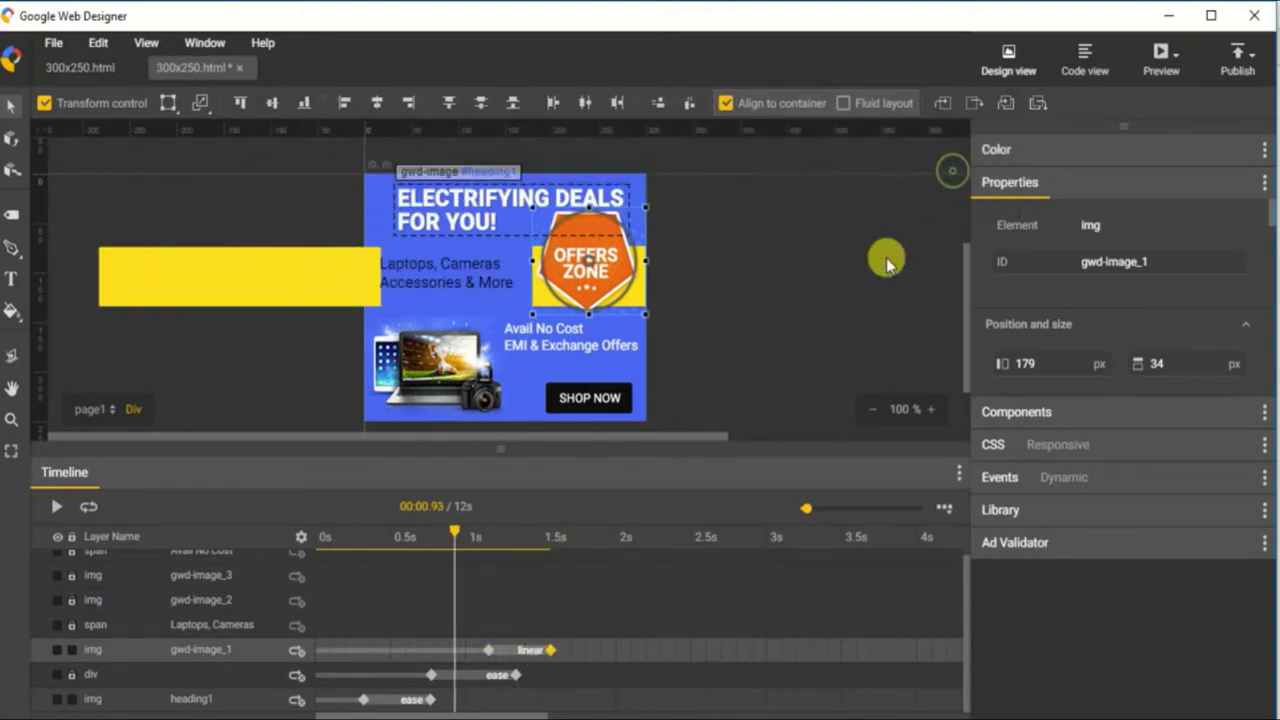
# Move the OFFERS ZONE badge right, past the banner's edge, at its 1.56 s keyframe
pyautogui.click(551, 653)
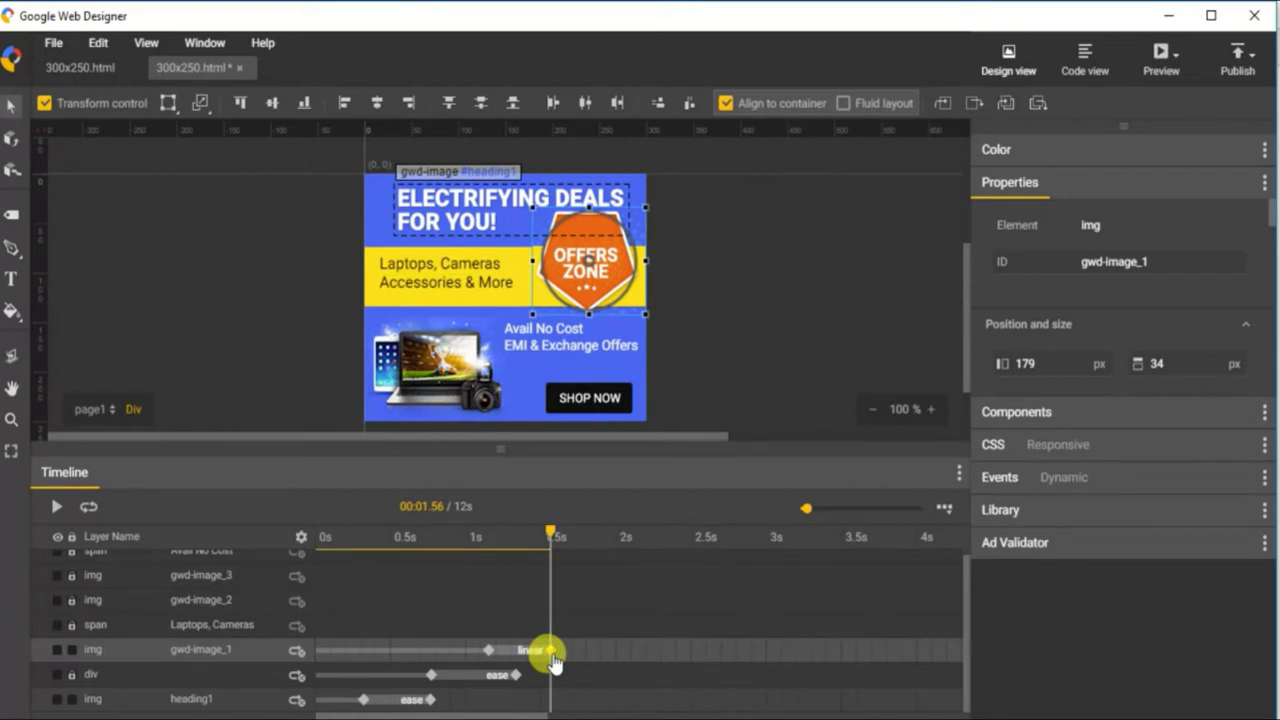
pyautogui.hotkey('shift', 'Right')
pyautogui.hotkey('shift', 'Right')
pyautogui.hotkey('shift', 'Right')
pyautogui.hotkey('shift', 'Right')
pyautogui.hotkey('shift', 'Right')
pyautogui.hotkey('shift', 'Right')
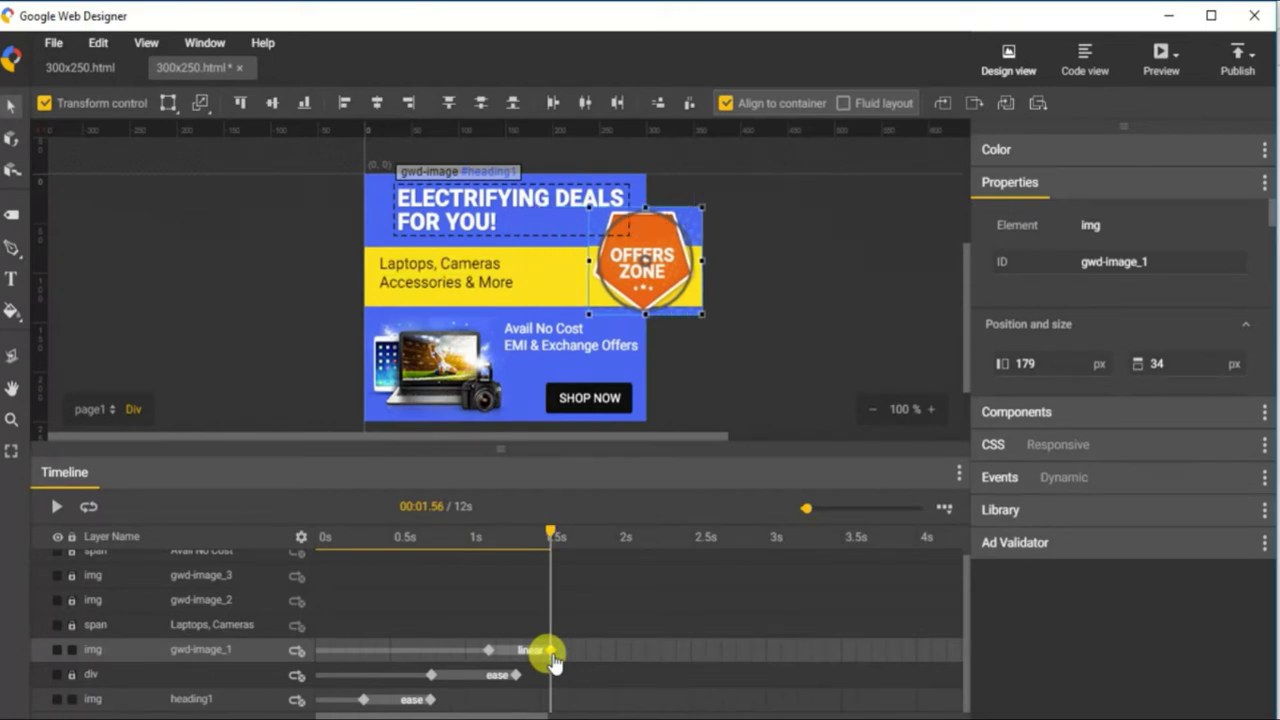
pyautogui.hotkey('shift', 'Right')
pyautogui.hotkey('shift', 'Right')
pyautogui.hotkey('shift', 'Right')
pyautogui.hotkey('shift', 'Right')
pyautogui.hotkey('shift', 'Right')
pyautogui.hotkey('shift', 'Right')
pyautogui.hotkey('shift', 'Right')
pyautogui.hotkey('shift', 'Right')
pyautogui.hotkey('shift', 'Right')
pyautogui.hotkey('shift', 'Right')
pyautogui.hotkey('shift', 'Right')
pyautogui.hotkey('shift', 'Right')
pyautogui.hotkey('shift', 'Right')
pyautogui.hotkey('shift', 'Right')
pyautogui.hotkey('shift', 'Right')
pyautogui.hotkey('shift', 'Right')
pyautogui.hotkey('shift', 'Right')
pyautogui.hotkey('shift', 'Right')
pyautogui.hotkey('shift', 'Right')
pyautogui.hotkey('shift', 'Right')
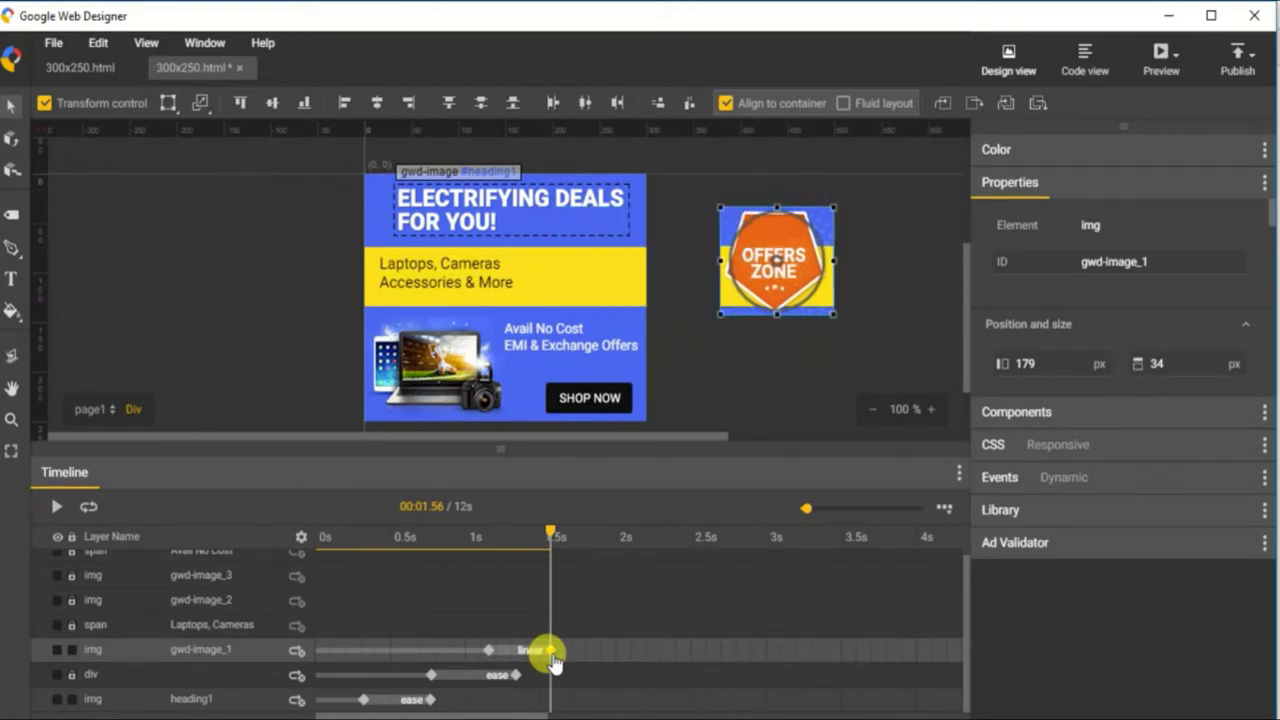
# Move the OFFERS ZONE badge about 160 px right, off the banner, at the gwd-image_1 layer's 1.15 s keyframe
pyautogui.click(489, 652)
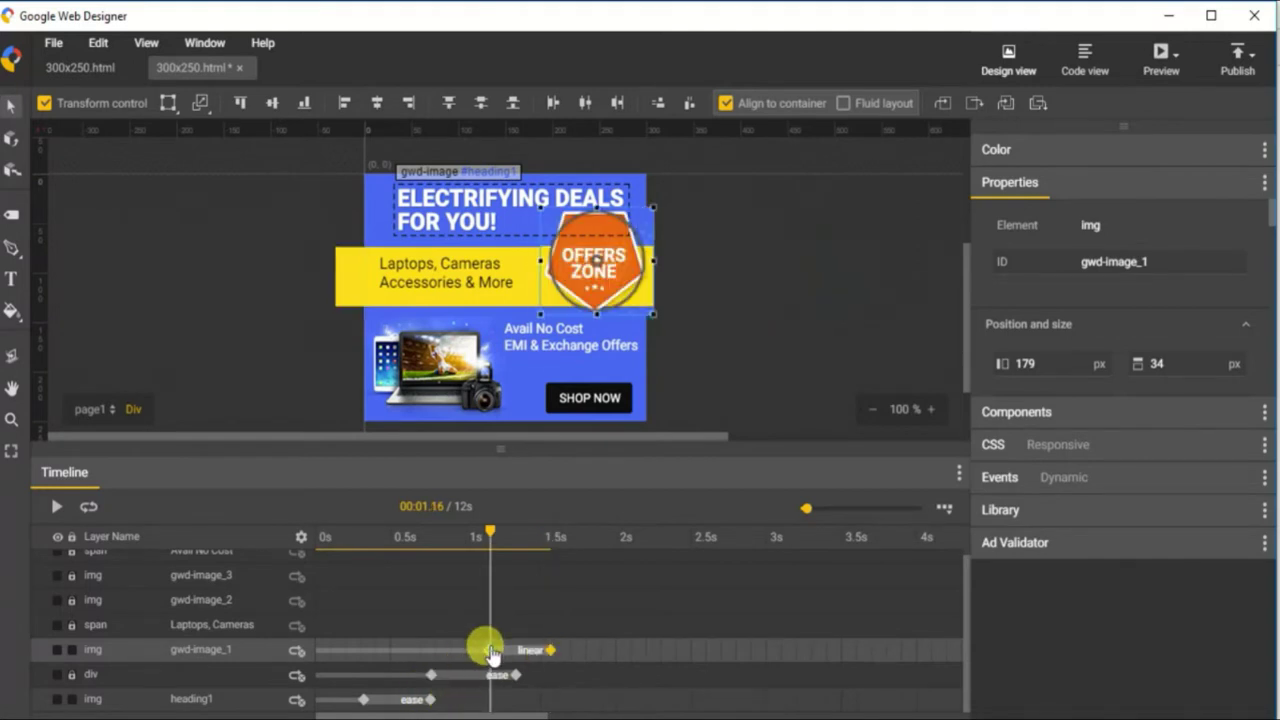
pyautogui.hotkey('shift', 'Right')
pyautogui.hotkey('shift', 'Right')
pyautogui.hotkey('shift', 'Right')
pyautogui.hotkey('shift', 'Right')
pyautogui.hotkey('shift', 'Right')
pyautogui.hotkey('shift', 'Right')
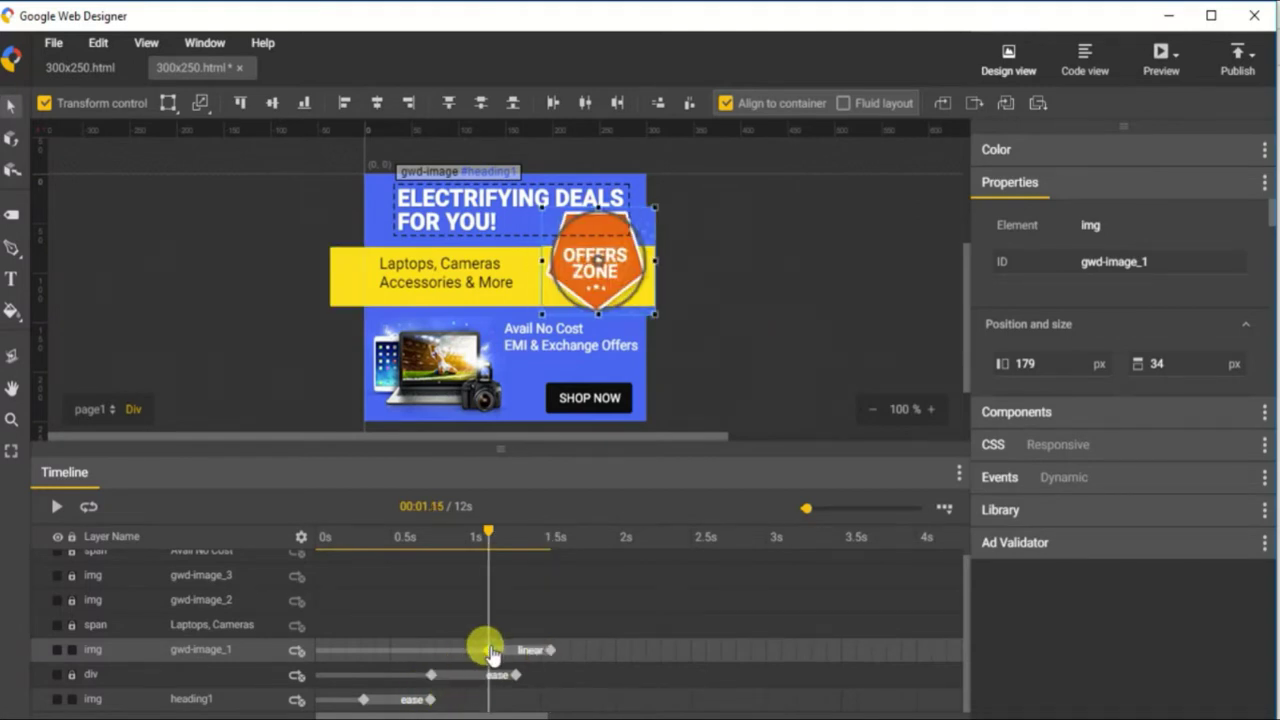
pyautogui.hotkey('shift', 'Right')
pyautogui.hotkey('shift', 'Right')
pyautogui.hotkey('shift', 'Right')
pyautogui.hotkey('shift', 'Right')
pyautogui.hotkey('shift', 'Right')
pyautogui.hotkey('shift', 'Right')
pyautogui.hotkey('shift', 'Right')
pyautogui.hotkey('shift', 'Right')
pyautogui.hotkey('shift', 'Right')
pyautogui.hotkey('shift', 'Right')
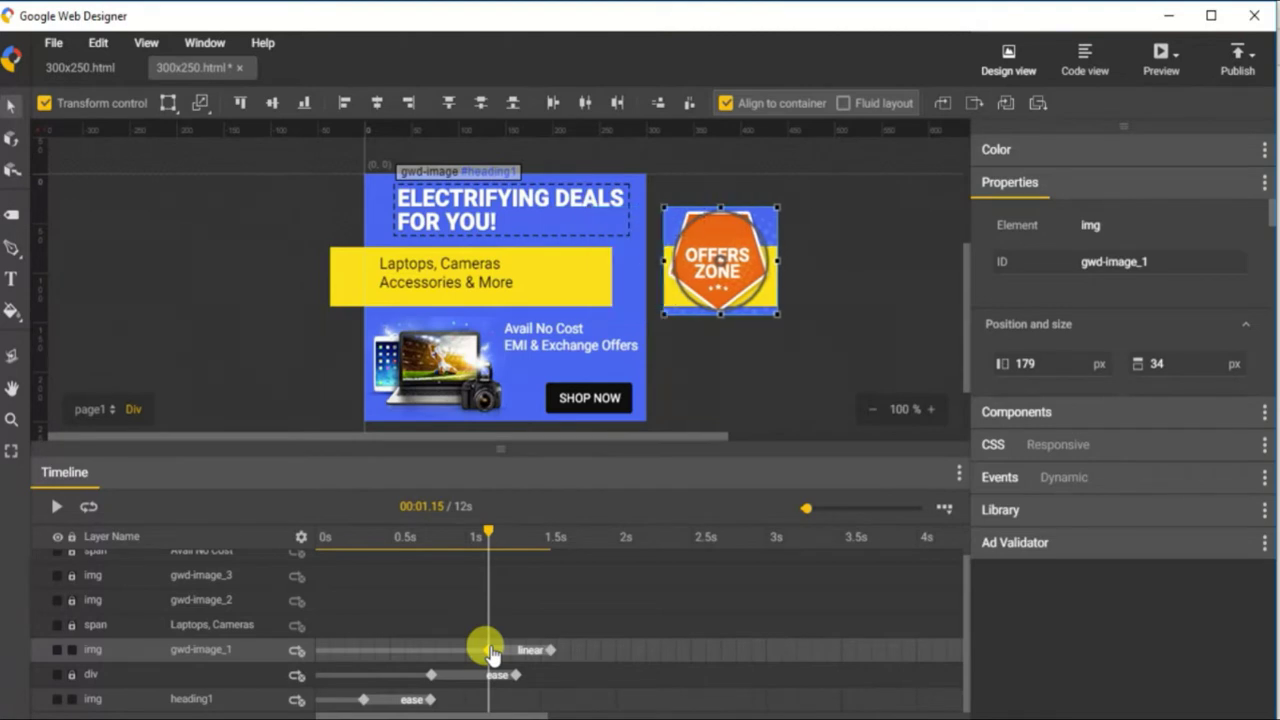
pyautogui.click(550, 650)
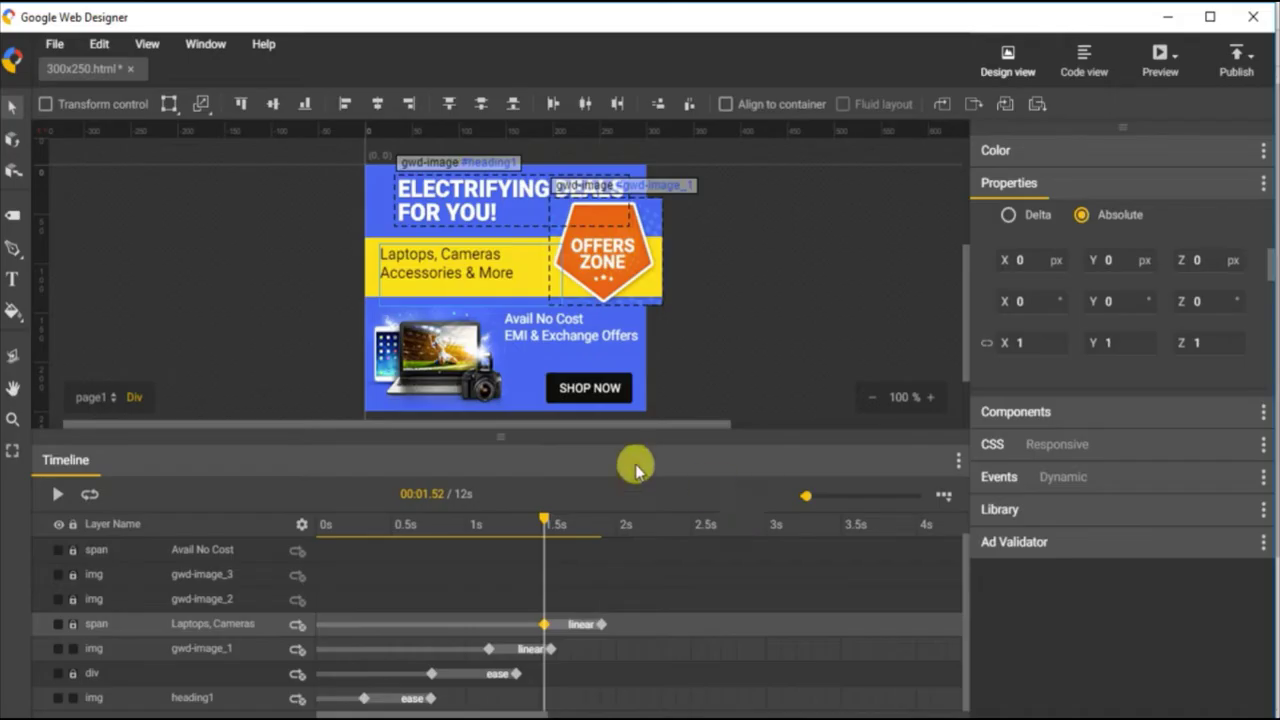
# Move the Laptops, Cameras text about 180 px left, mostly off the banner, at its 1.52 s keyframe
pyautogui.click(522, 525)
pyautogui.moveTo(522, 525); pyautogui.dragTo(566, 522)
pyautogui.click(543, 626)
pyautogui.click(601, 623)
pyautogui.click(601, 624)
pyautogui.click(541, 630)
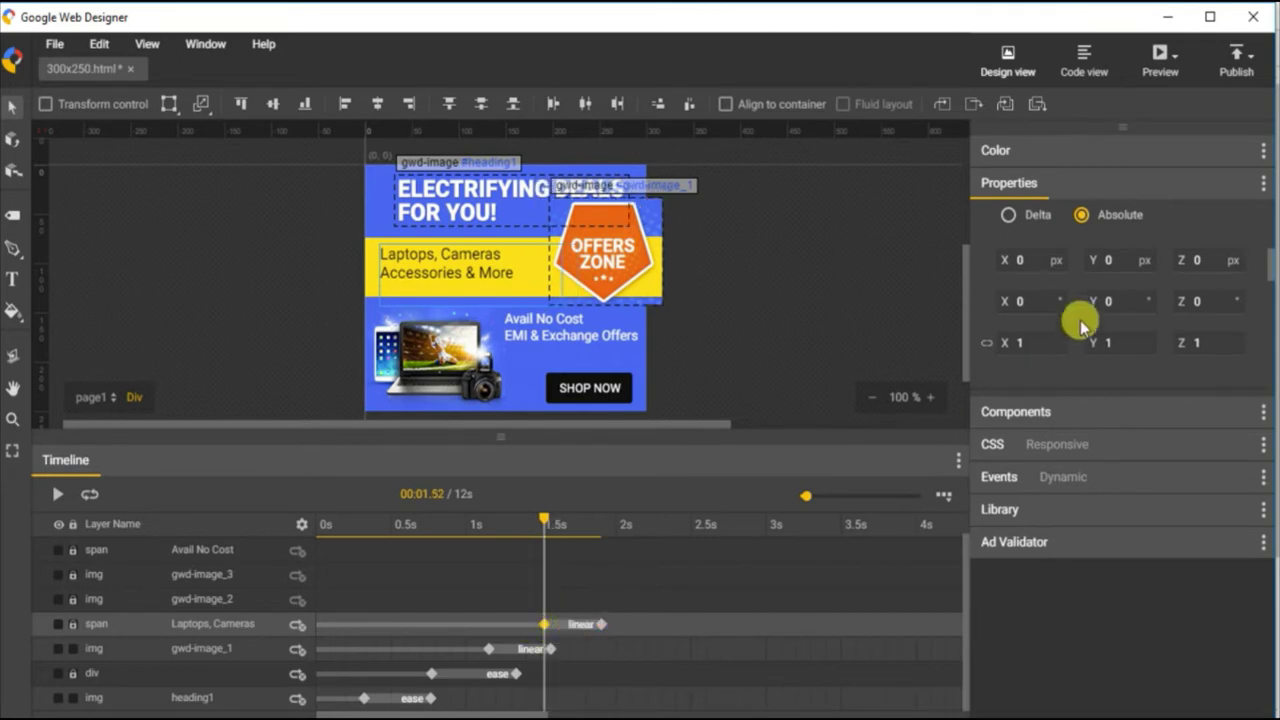
pyautogui.scroll(3, 1080, 325)
pyautogui.scroll(-1, 1240, 337)
pyautogui.click(13, 105)
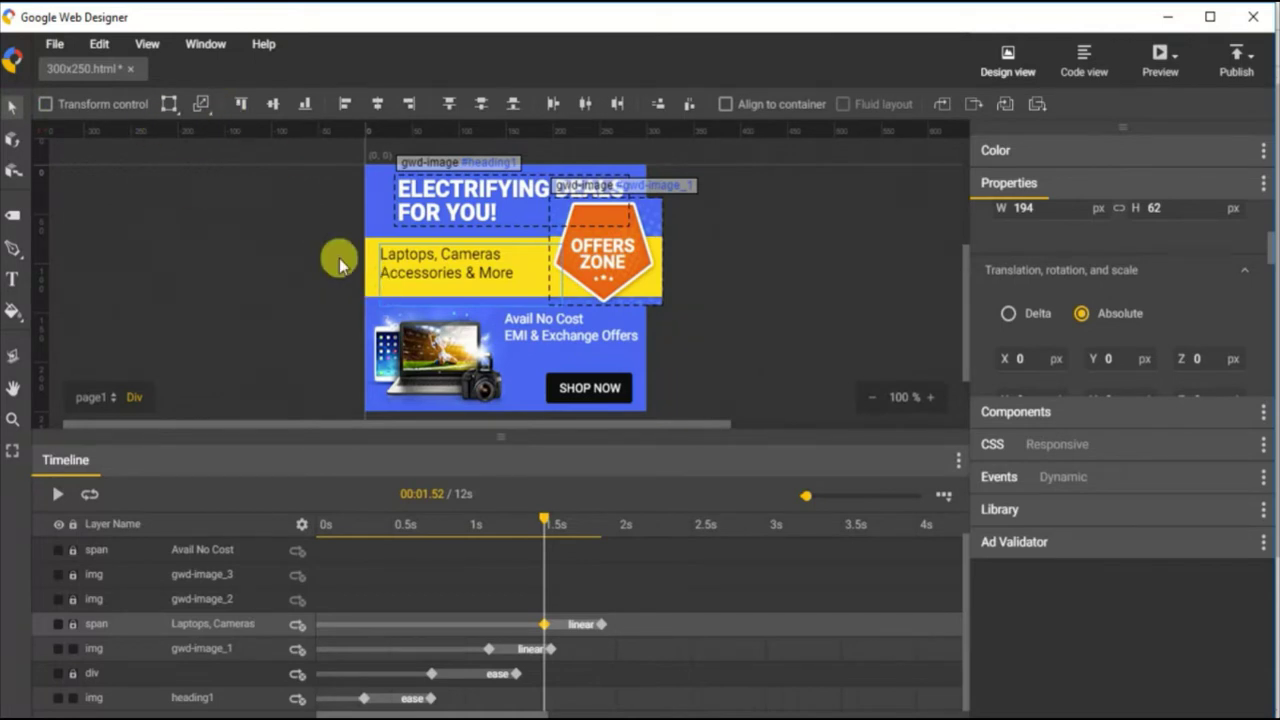
pyautogui.hotkey('shift', 'Left')
pyautogui.hotkey('shift', 'Left')
pyautogui.hotkey('shift', 'Left')
pyautogui.hotkey('shift', 'Left')
pyautogui.hotkey('shift', 'Left')
pyautogui.hotkey('shift', 'Left')
pyautogui.hotkey('shift', 'Left')
pyautogui.hotkey('shift', 'Left')
pyautogui.hotkey('shift', 'Left')
pyautogui.hotkey('shift', 'Left')
pyautogui.hotkey('shift', 'Left')
pyautogui.hotkey('shift', 'Left')
pyautogui.hotkey('shift', 'Left')
pyautogui.hotkey('shift', 'Left')
pyautogui.hotkey('shift', 'Left')
pyautogui.hotkey('shift', 'Left')
pyautogui.hotkey('shift', 'Left')
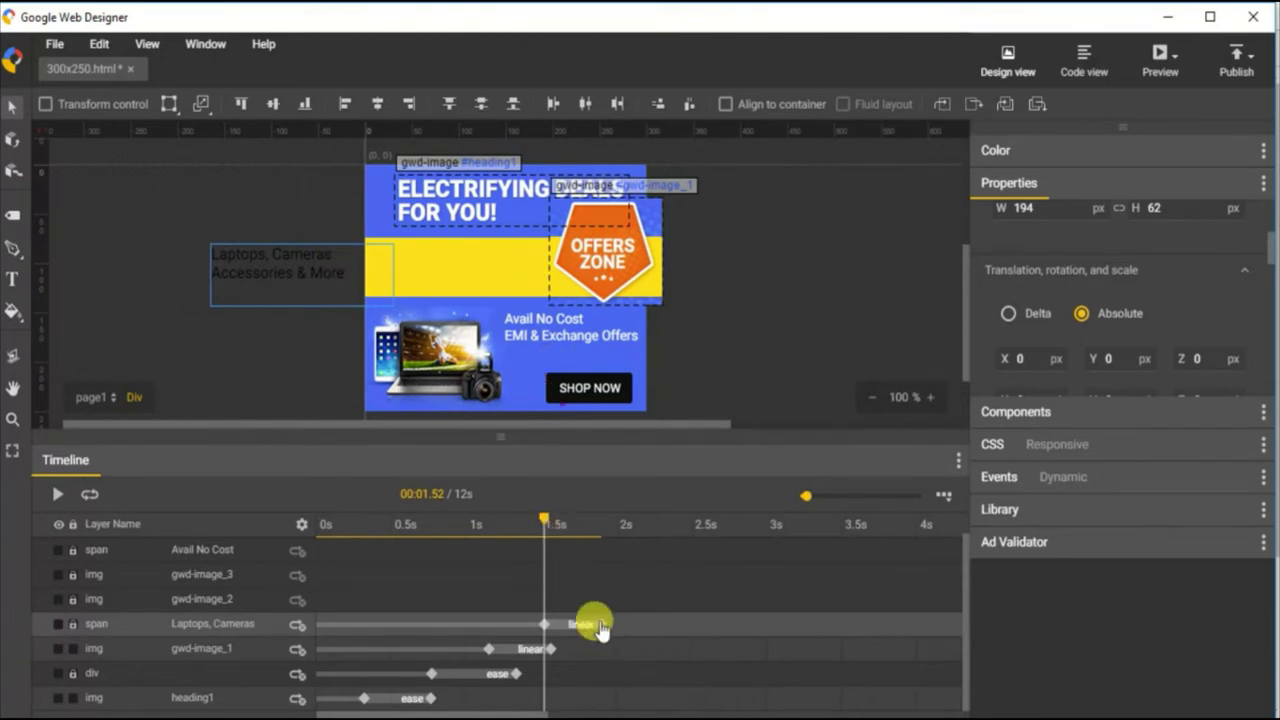
# Shift the Laptops, Cameras text 185 px right, back onto the yellow strip, at its 1.90 s keyframe
pyautogui.moveTo(595, 625); pyautogui.dragTo(601, 625)
pyautogui.hotkey('shift', 'Right')
pyautogui.hotkey('shift', 'Right')
pyautogui.hotkey('shift', 'Right')
pyautogui.hotkey('shift', 'Right')
pyautogui.hotkey('shift', 'Right')
pyautogui.hotkey('shift', 'Right')
pyautogui.hotkey('shift', 'Right')
pyautogui.hotkey('shift', 'Right')
pyautogui.hotkey('shift', 'Right')
pyautogui.hotkey('shift', 'Right')
pyautogui.hotkey('shift', 'Right')
pyautogui.hotkey('shift', 'Right')
pyautogui.hotkey('shift', 'Right')
pyautogui.hotkey('shift', 'Right')
pyautogui.hotkey('shift', 'Right')
pyautogui.hotkey('shift', 'Right')
pyautogui.hotkey('shift', 'Right')
pyautogui.hotkey('shift', 'Right')
pyautogui.press('Right')
pyautogui.press('Right')
pyautogui.press('Right')
pyautogui.press('Right')
pyautogui.press('Right')
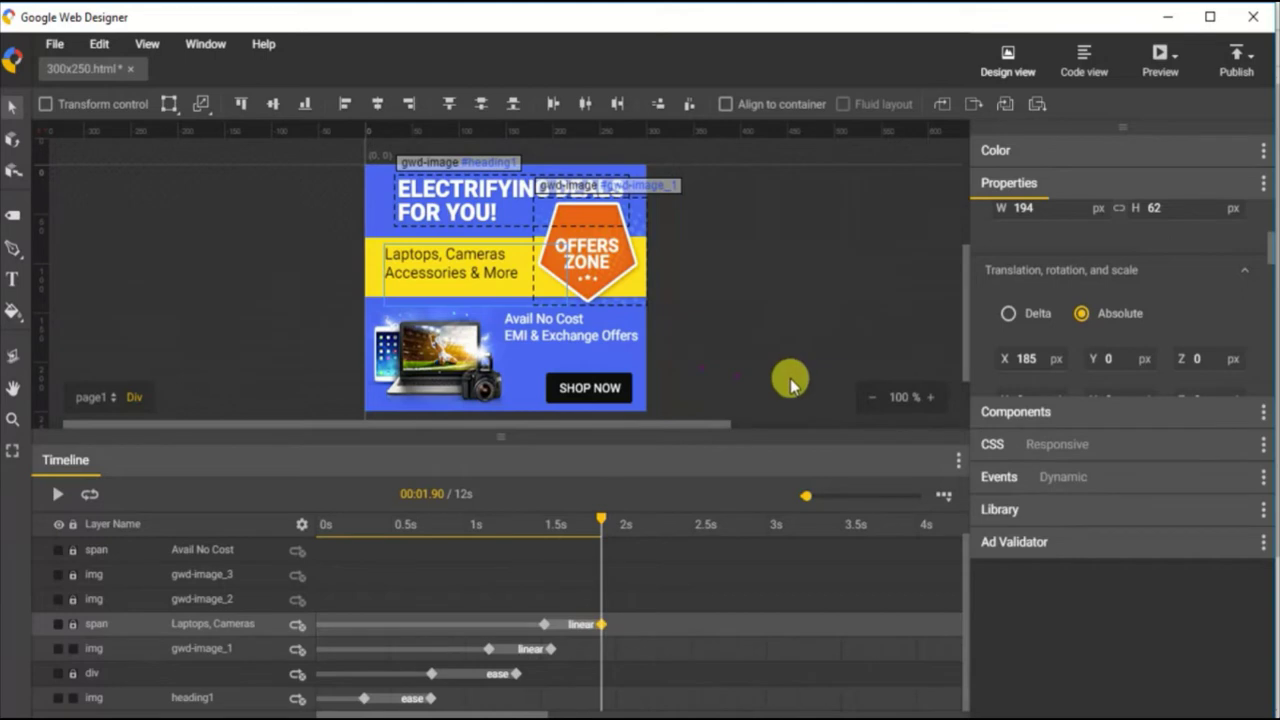
pyautogui.moveTo(598, 527)
pyautogui.mouseDown()
pyautogui.moveTo(514, 525)
pyautogui.moveTo(603, 525)
pyautogui.mouseUp()
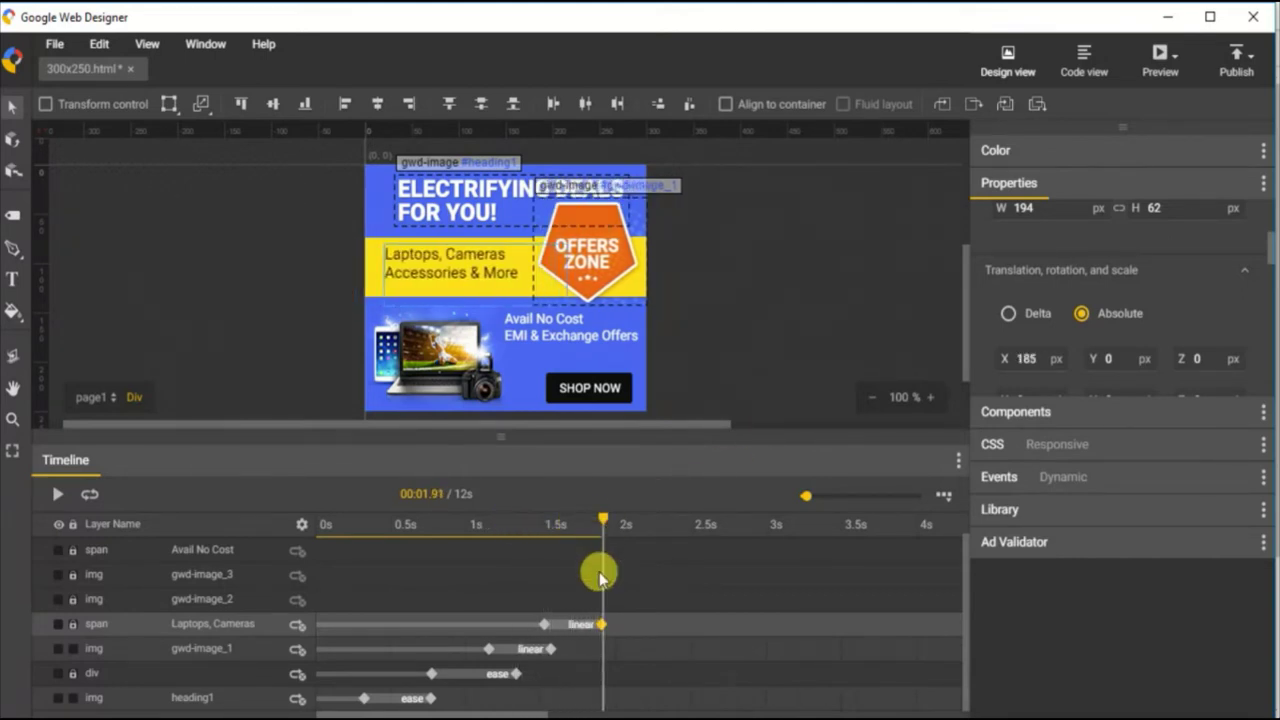
# Set the easing between the Laptops, Cameras layer's 1.52 s and 1.90 s keyframes to ease
pyautogui.rightClick(583, 633)
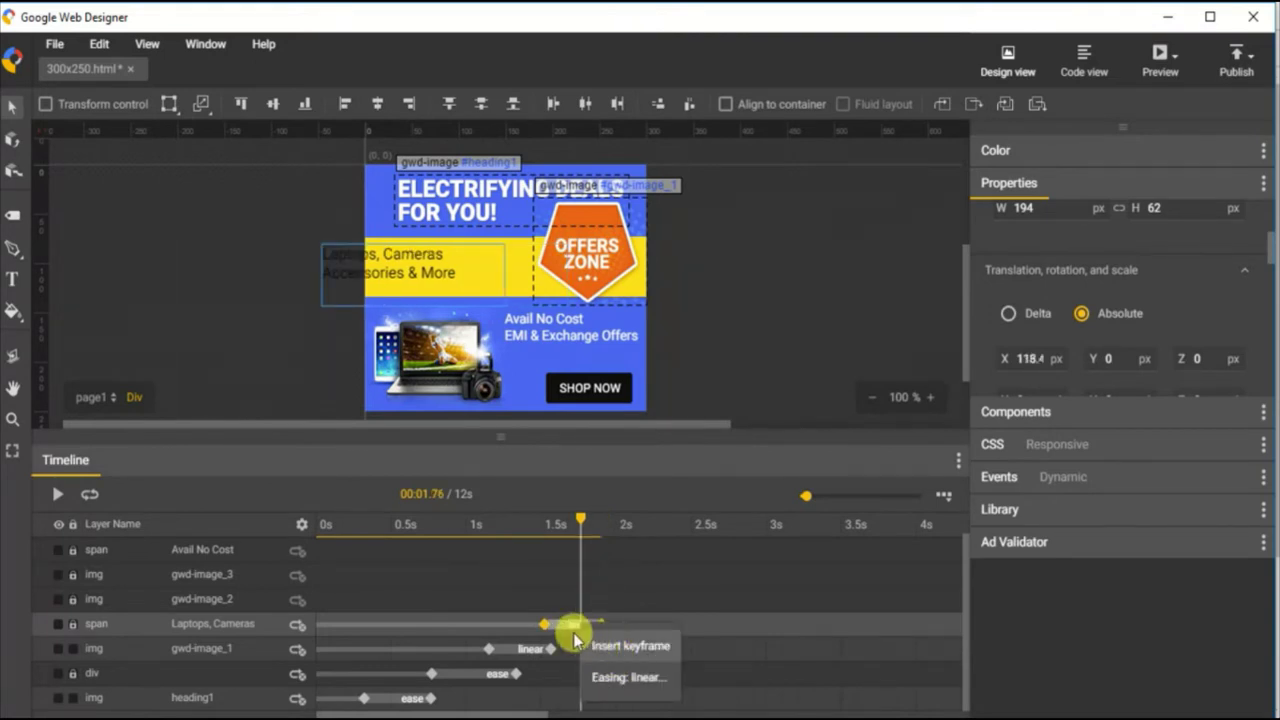
pyautogui.click(530, 650)
pyautogui.click(575, 626)
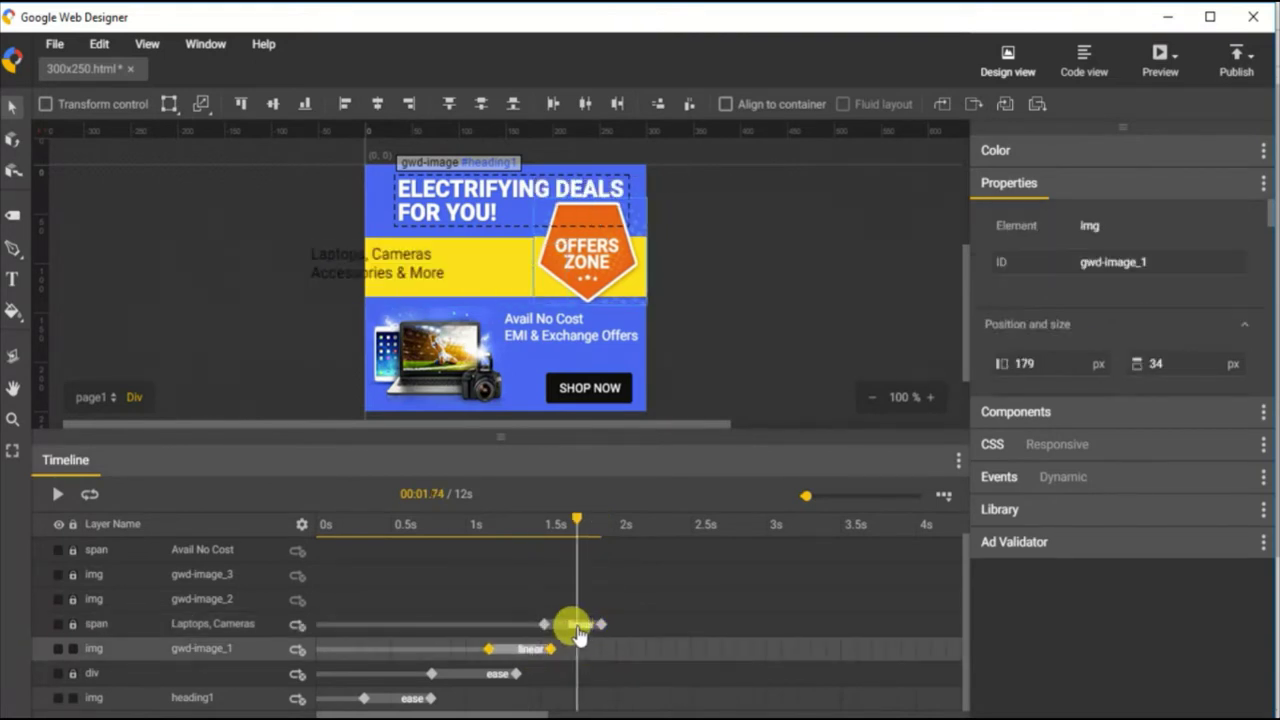
pyautogui.rightClick(578, 632)
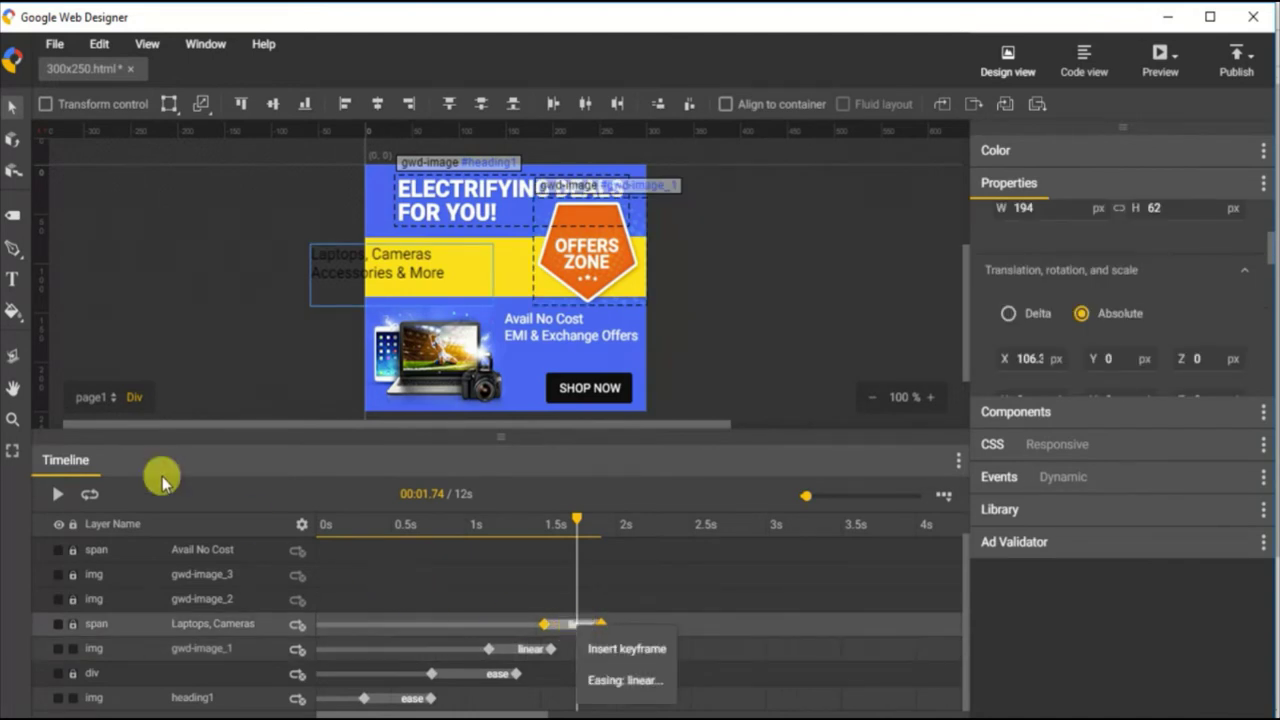
pyautogui.click(227, 494)
pyautogui.click(572, 624)
pyautogui.rightClick(572, 626)
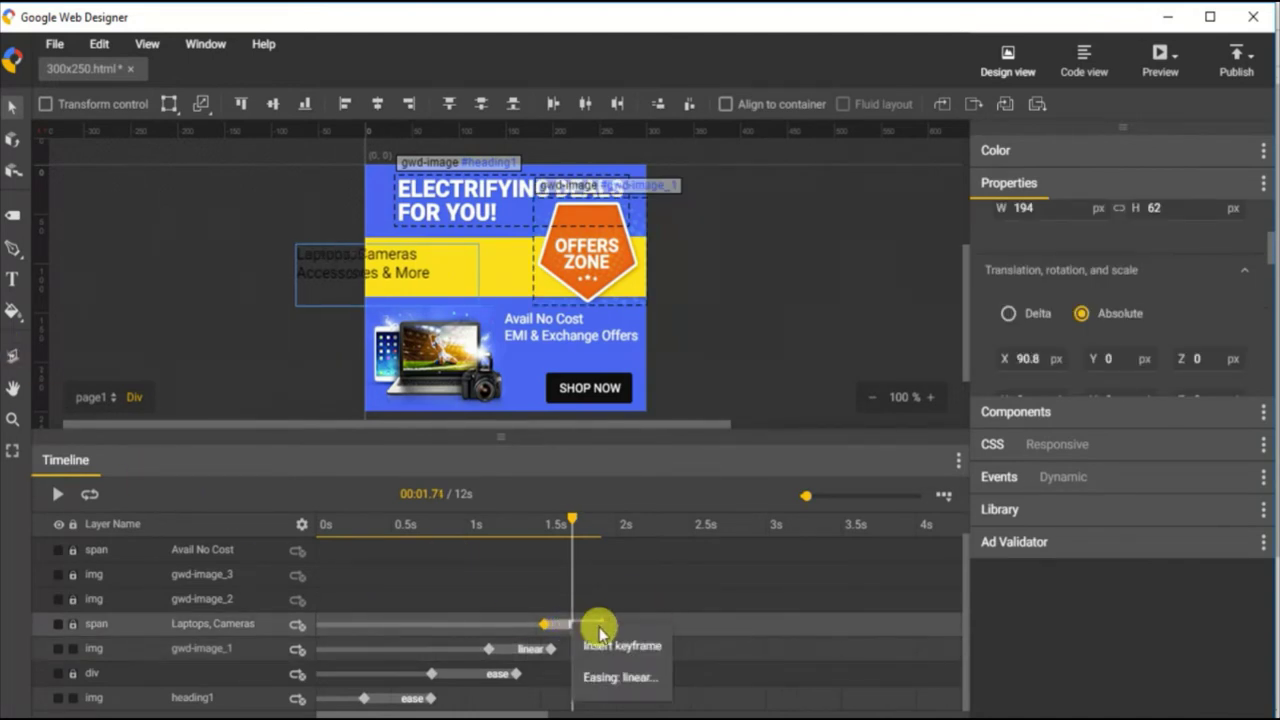
pyautogui.click(622, 678)
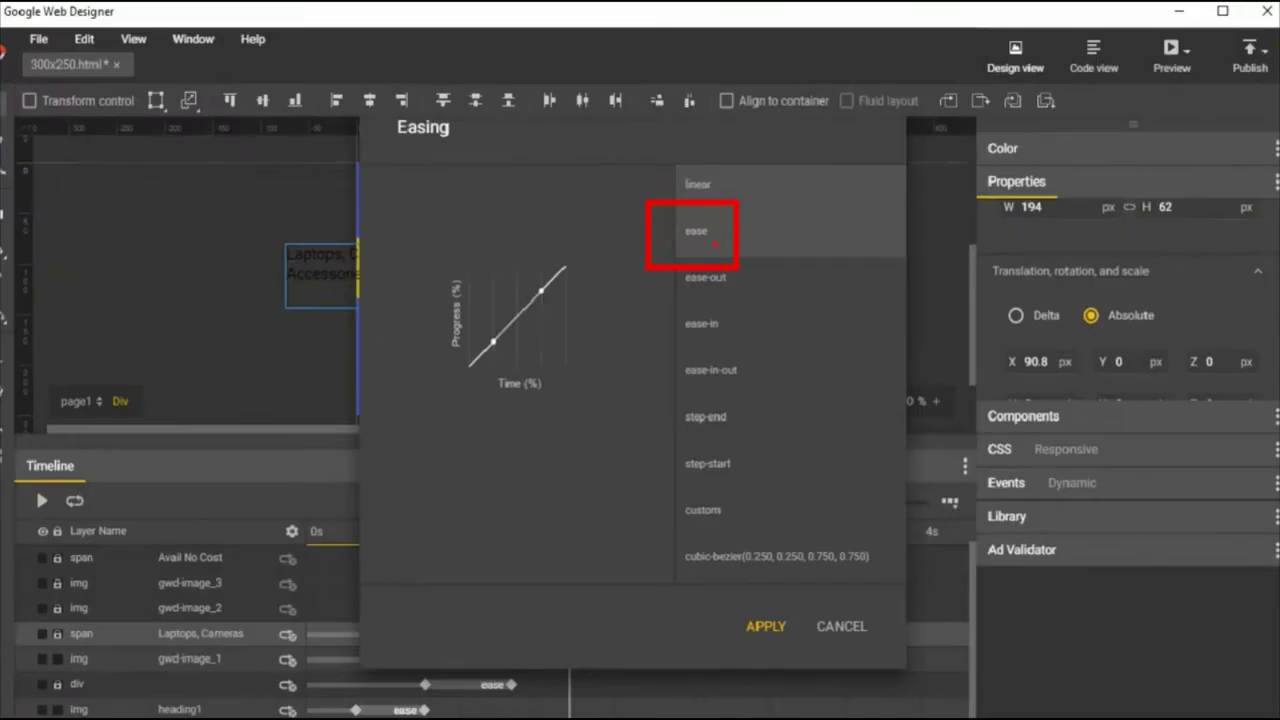
pyautogui.click(693, 228)
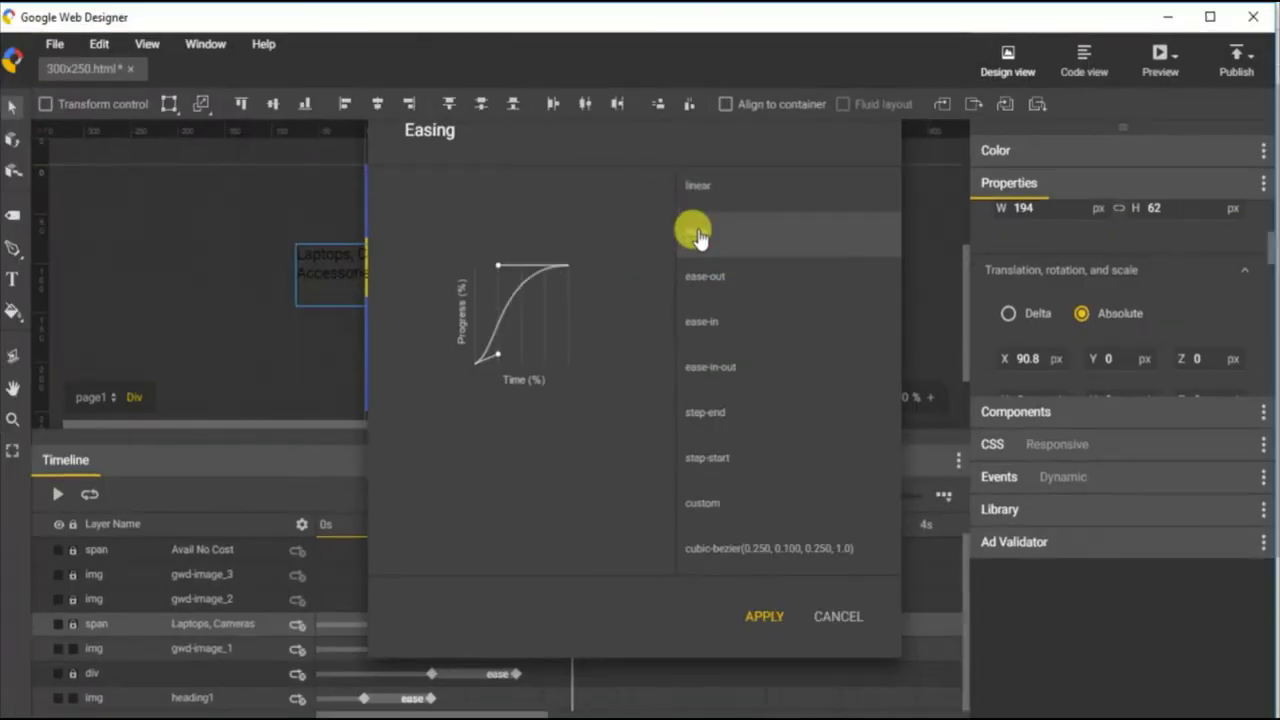
pyautogui.click(755, 612)
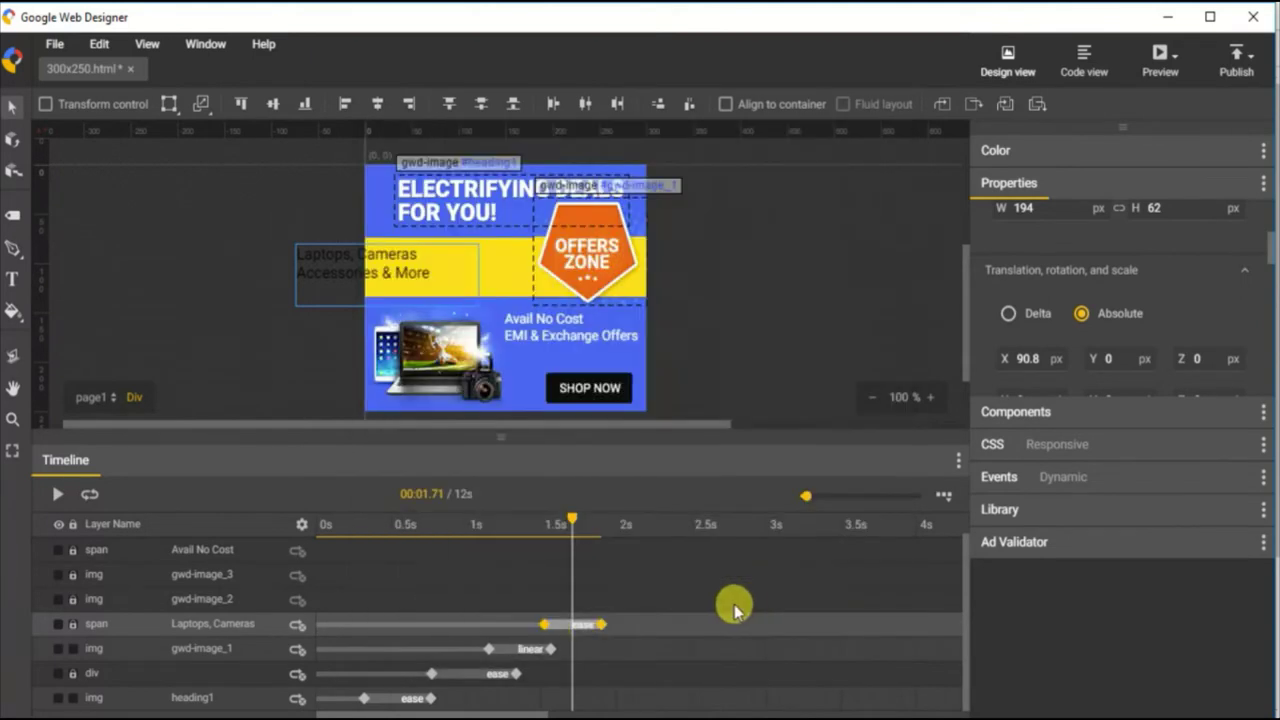
# Set the easing between the gwd-image_1 layer's 1.15 s and 1.56 s keyframes to ease and scrub through the motion
pyautogui.rightClick(531, 650)
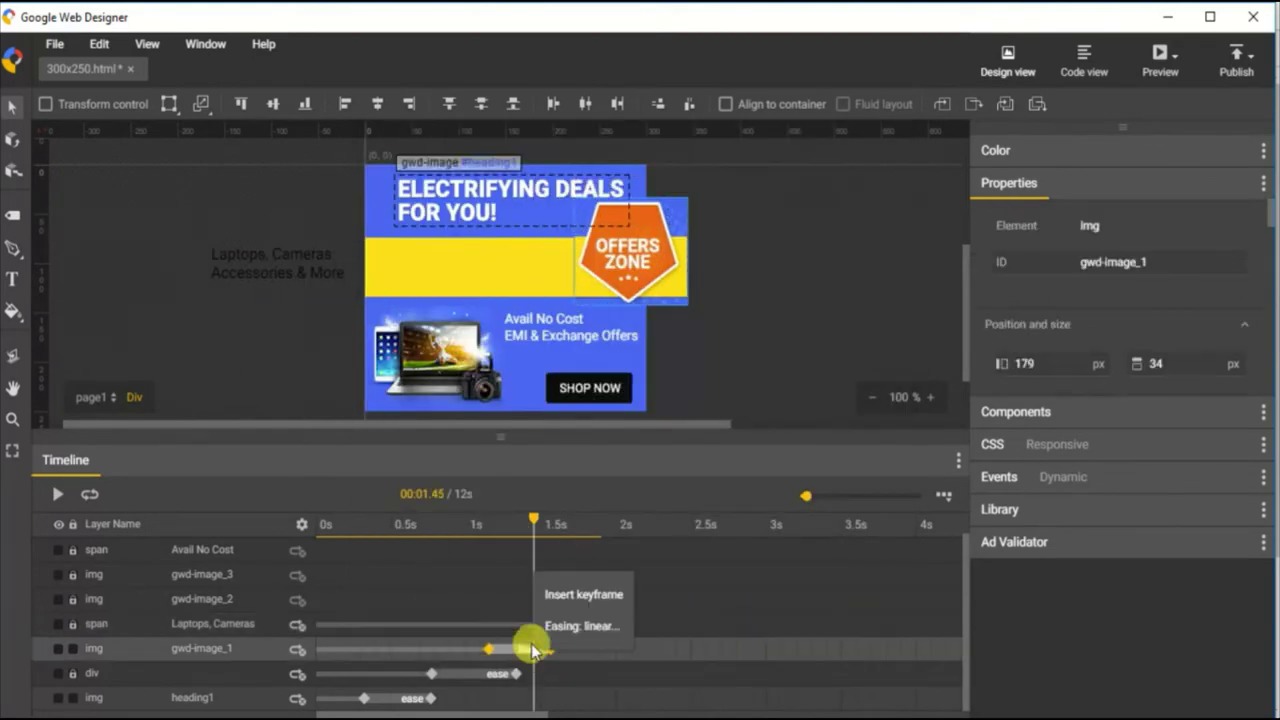
pyautogui.click(566, 621)
pyautogui.click(708, 276)
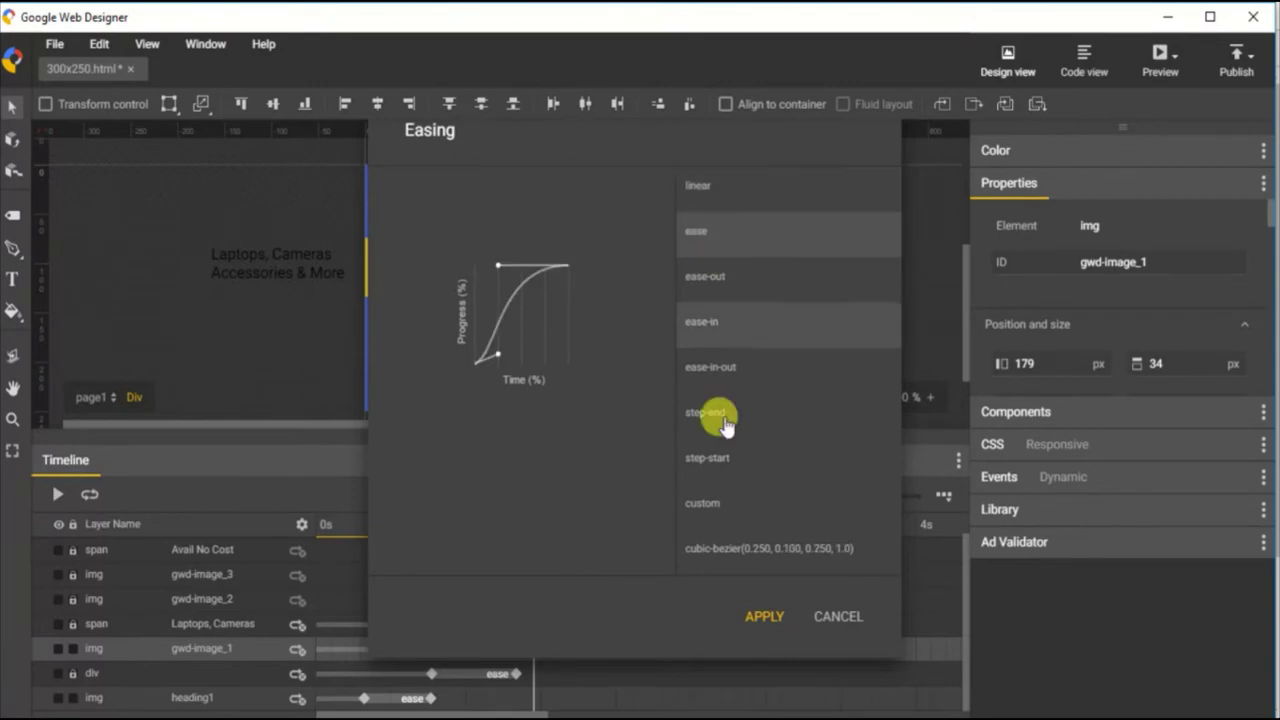
pyautogui.click(752, 616)
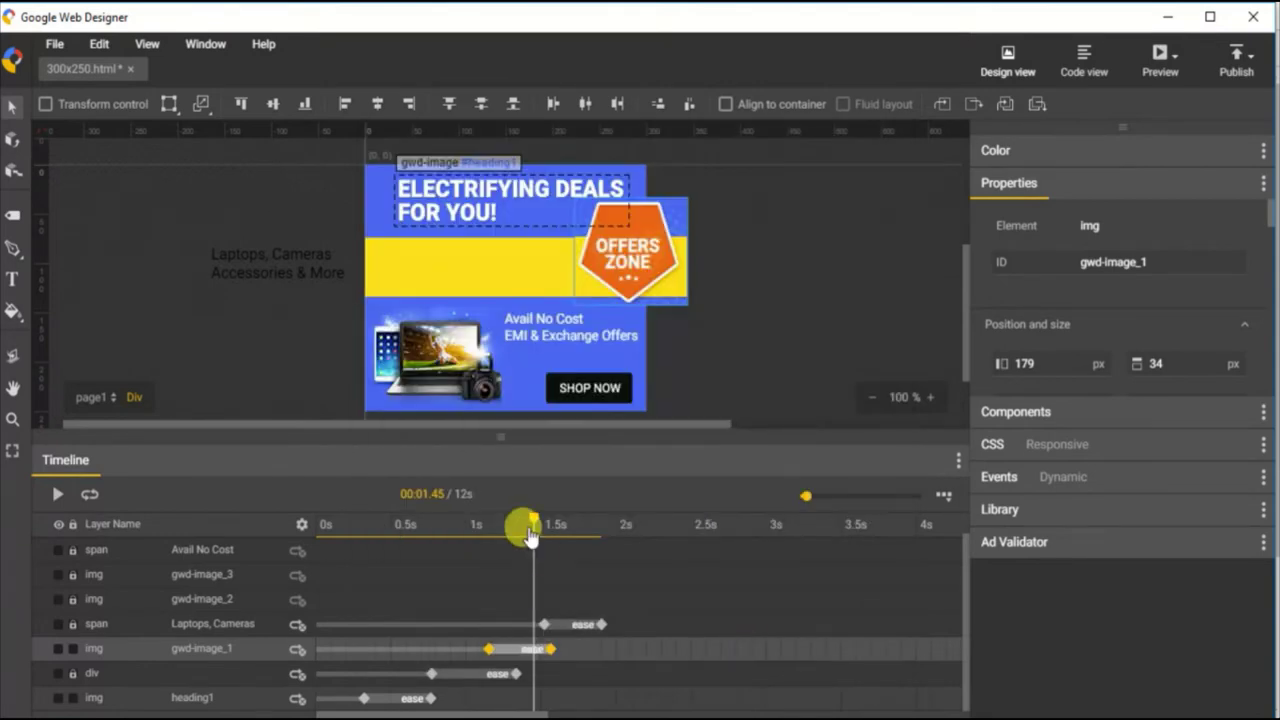
pyautogui.moveTo(491, 531); pyautogui.dragTo(603, 545)
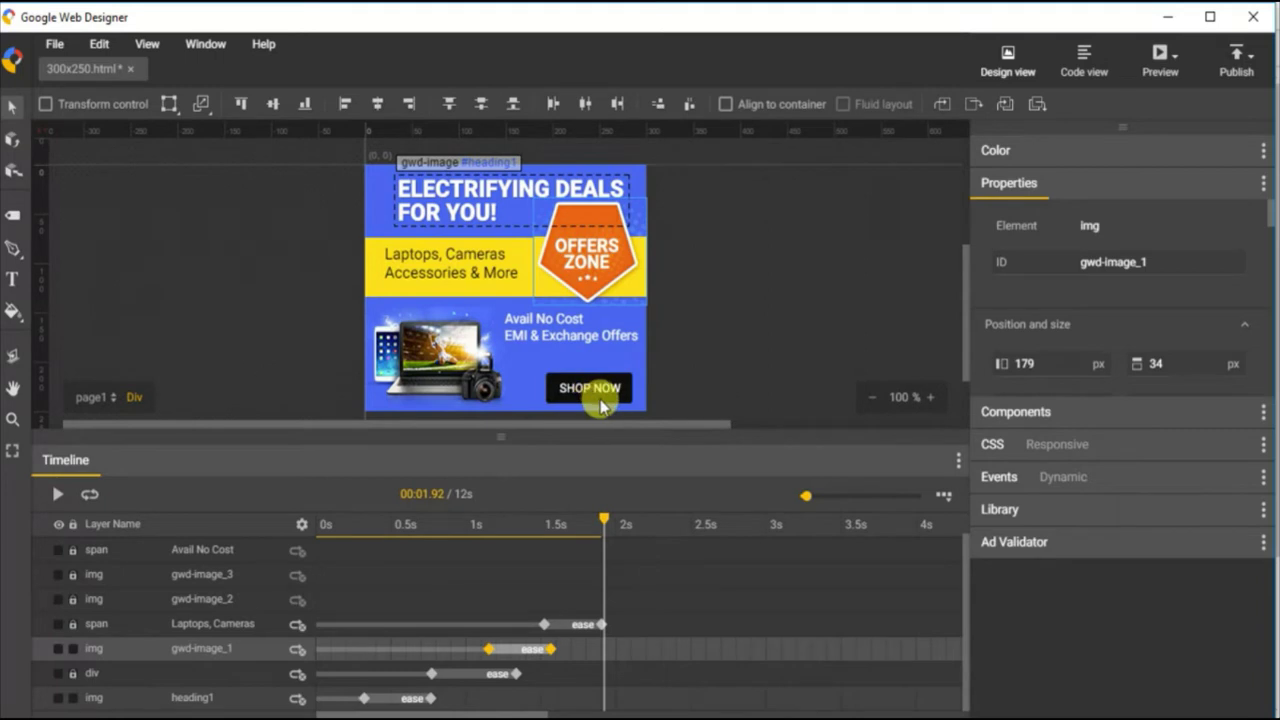
# Insert keyframes on the laptop and camera picture's gwd-image_2 layer at about 1.86 s and 2.21 s
pyautogui.rightClick(595, 592)
pyautogui.click(625, 616)
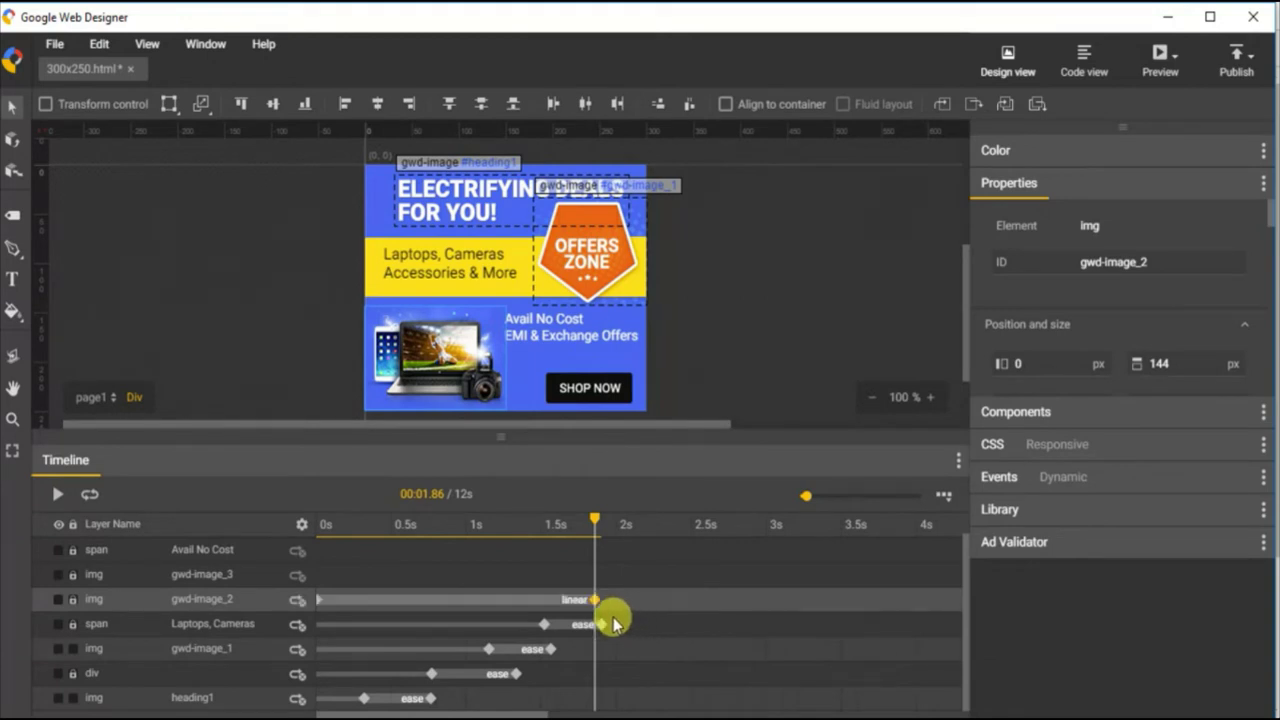
pyautogui.rightClick(646, 600)
pyautogui.click(668, 615)
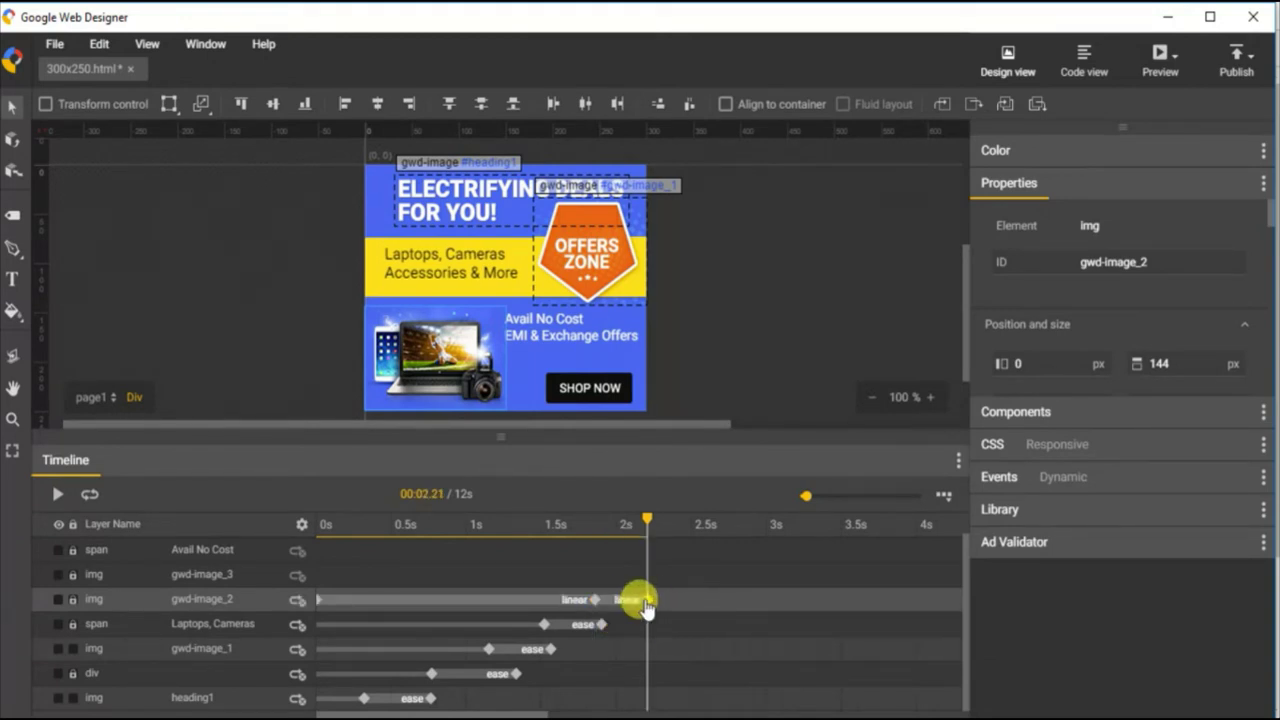
# Remove the gwd-image_2 layer's keyframe at 0 s
pyautogui.click(318, 601)
pyautogui.rightClick(318, 603)
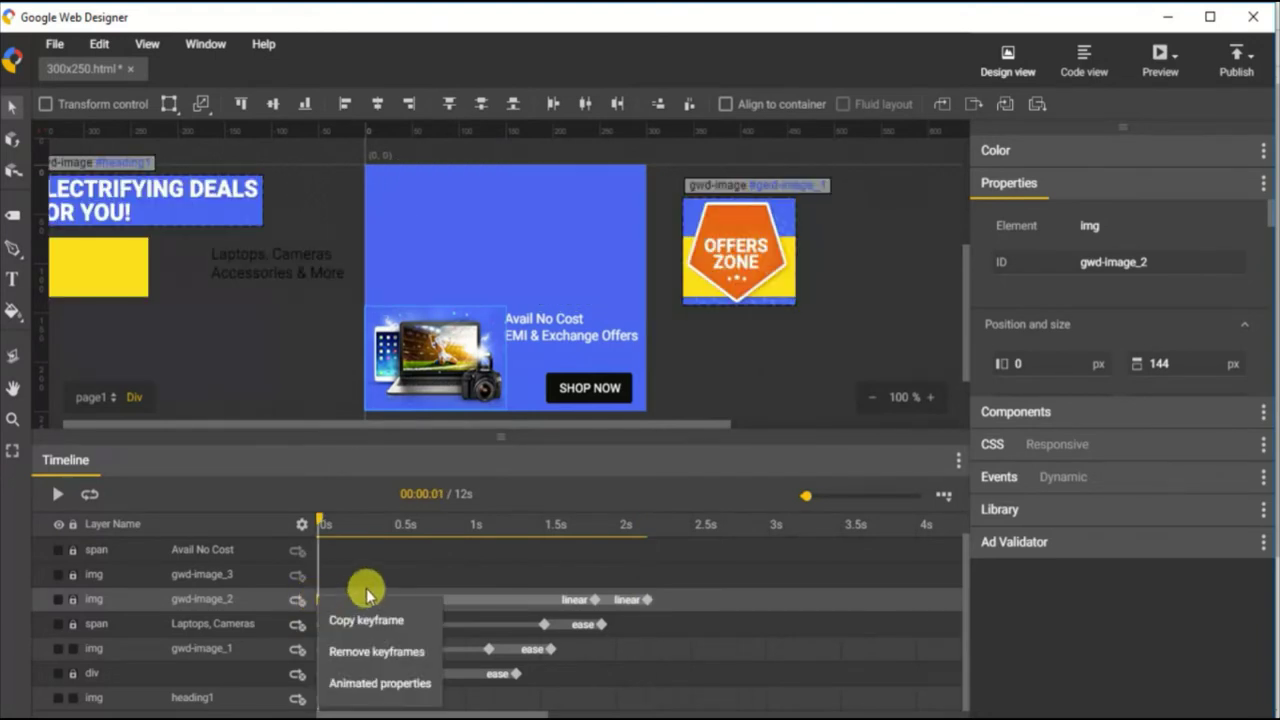
pyautogui.click(376, 652)
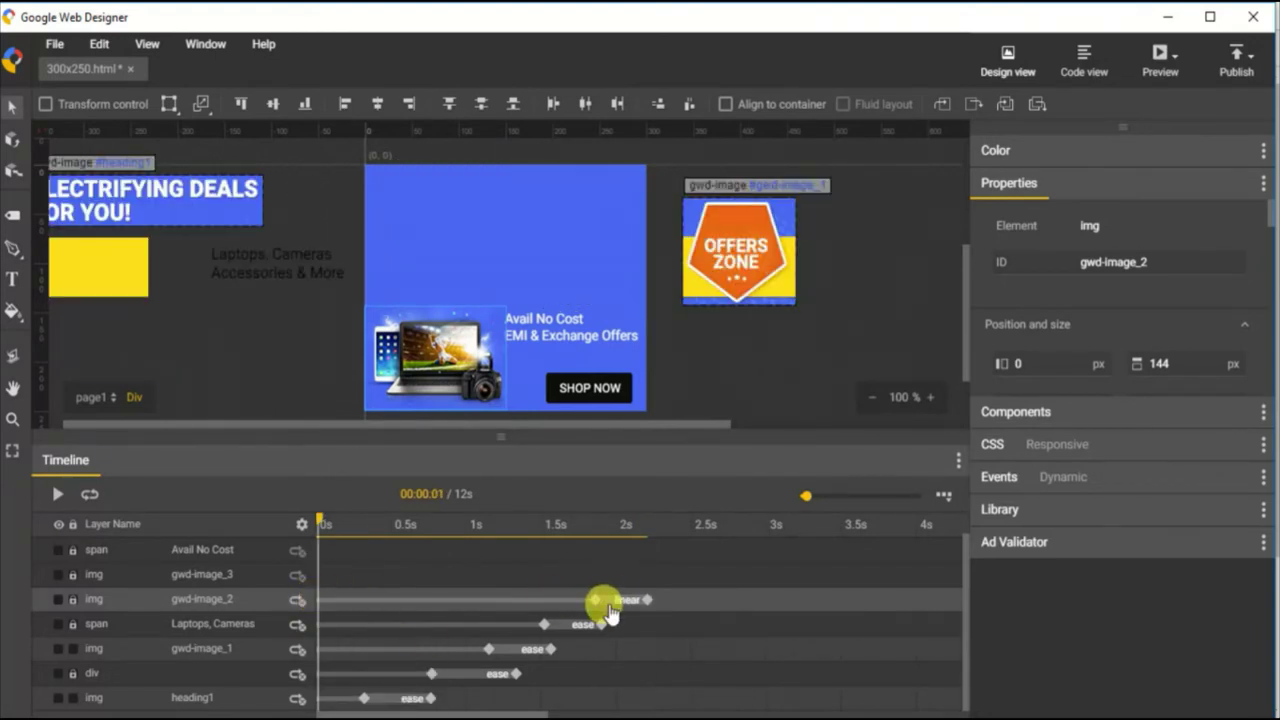
# Try to edit the easing between the gwd-image_2 layer's 1.86 s and 2.21 s keyframes
pyautogui.click(606, 603)
pyautogui.rightClick(607, 604)
pyautogui.click(655, 662)
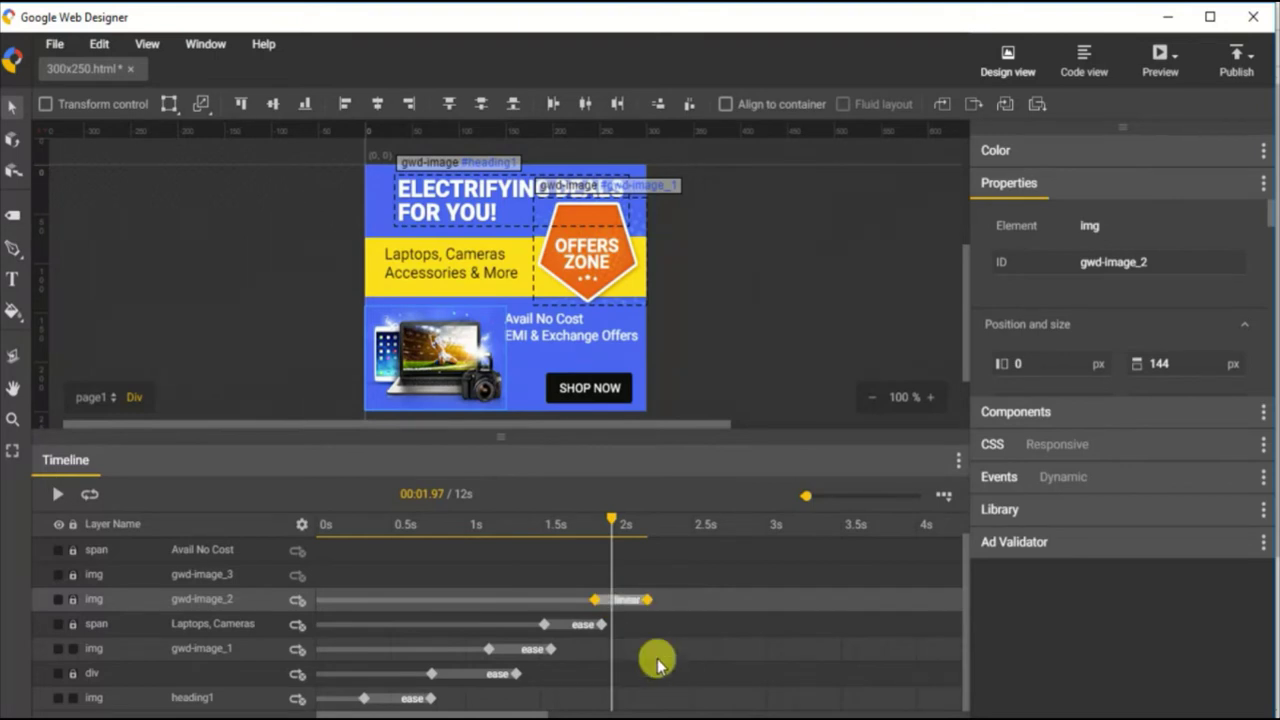
pyautogui.click(958, 183)
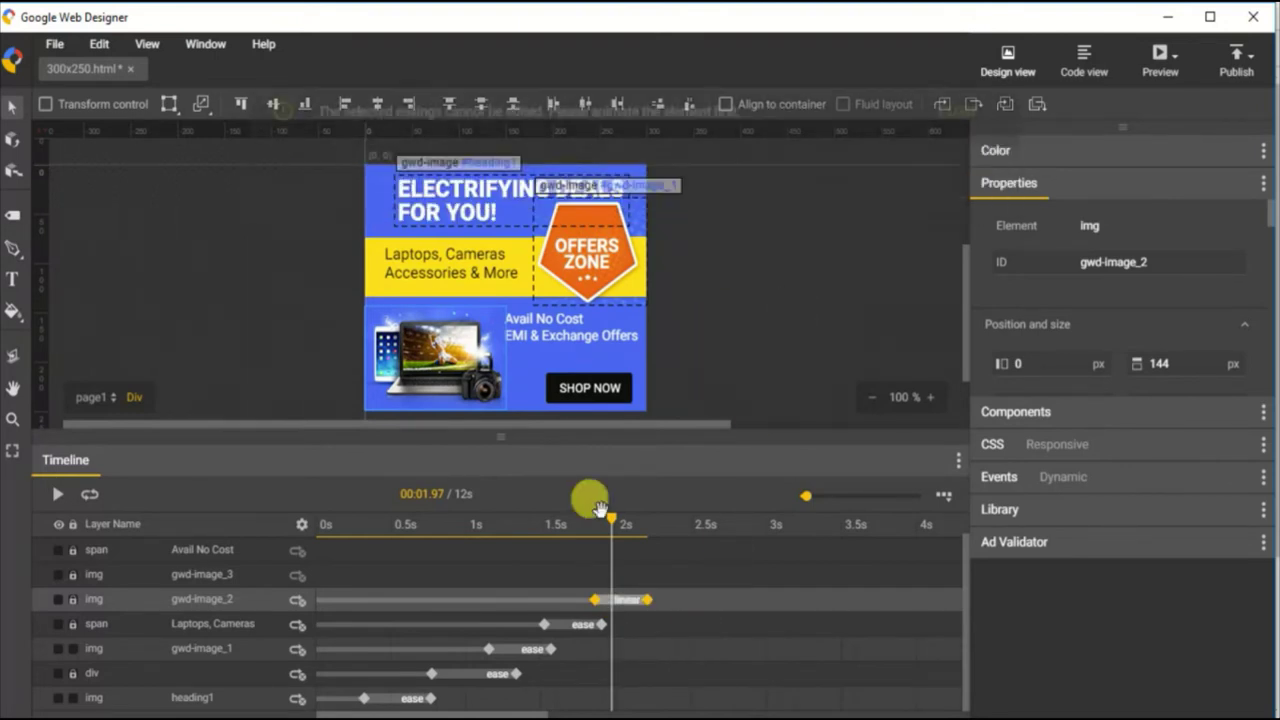
# Set the laptop and camera picture's opacity to 0 at the gwd-image_2 layer's 1.86 s keyframe
pyautogui.click(593, 603)
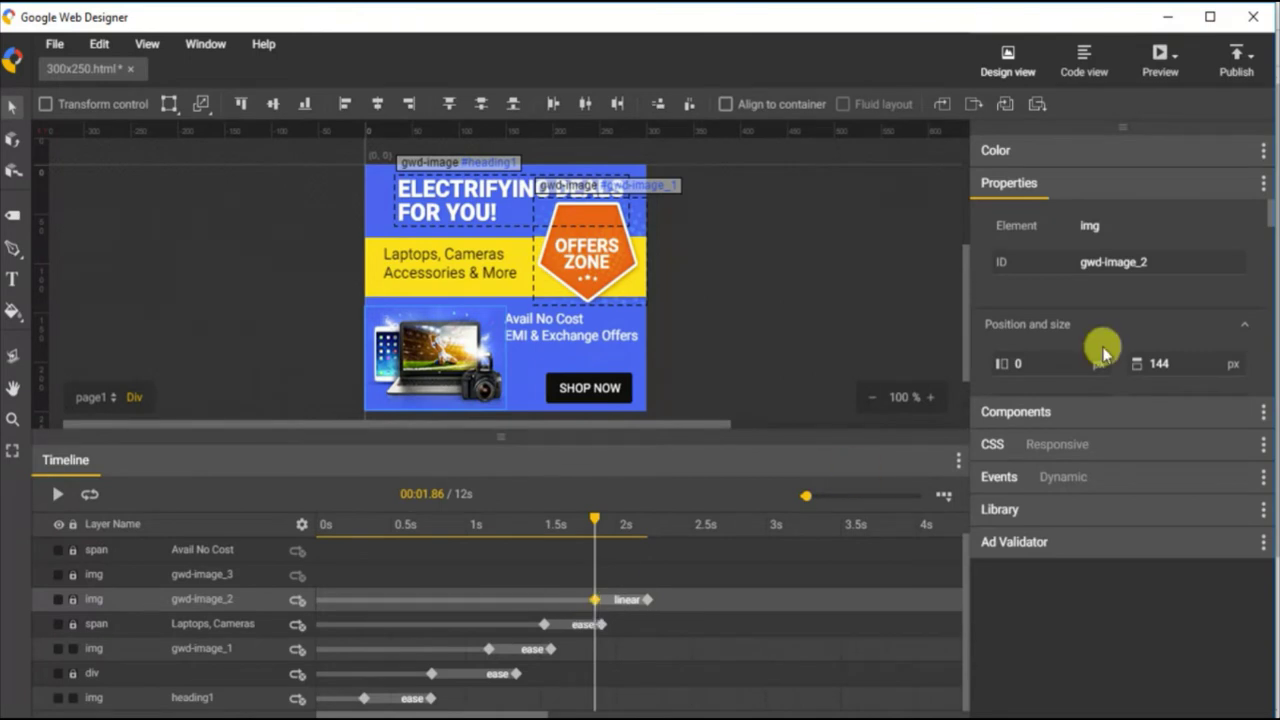
pyautogui.scroll(-2, 1068, 238)
pyautogui.scroll(-8, 1068, 240)
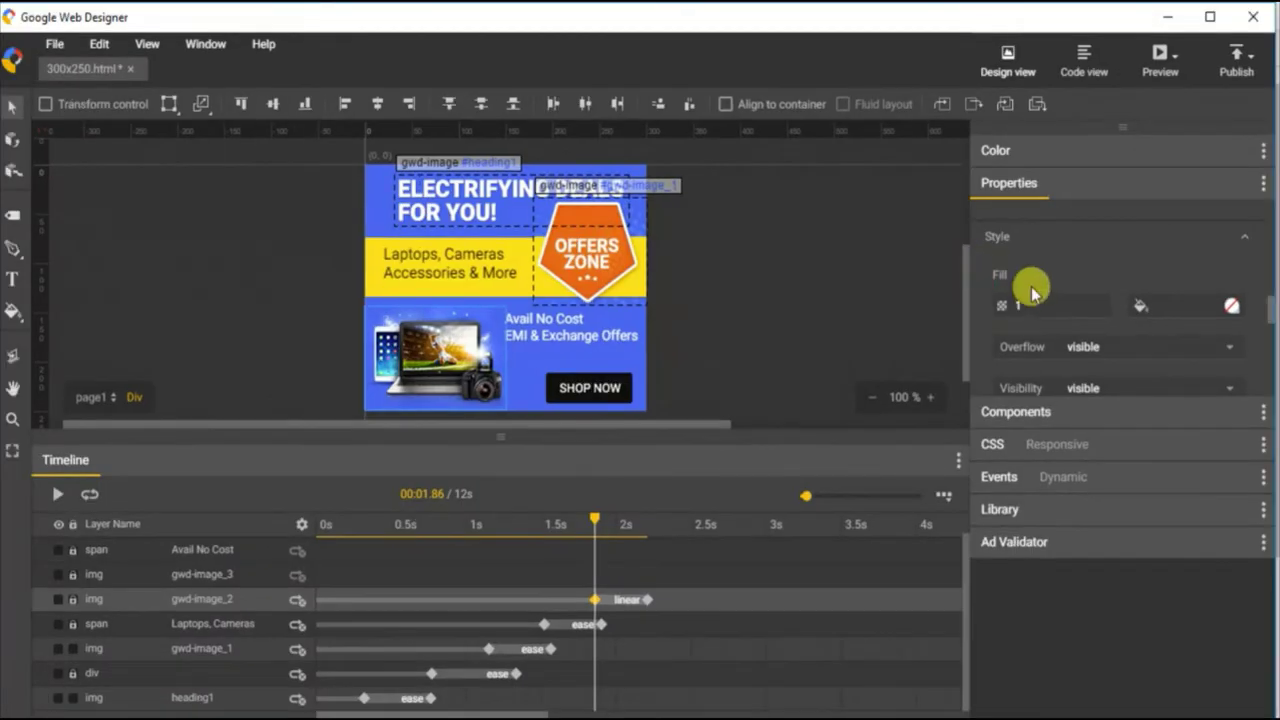
pyautogui.click(1030, 303)
pyautogui.write('0.85')
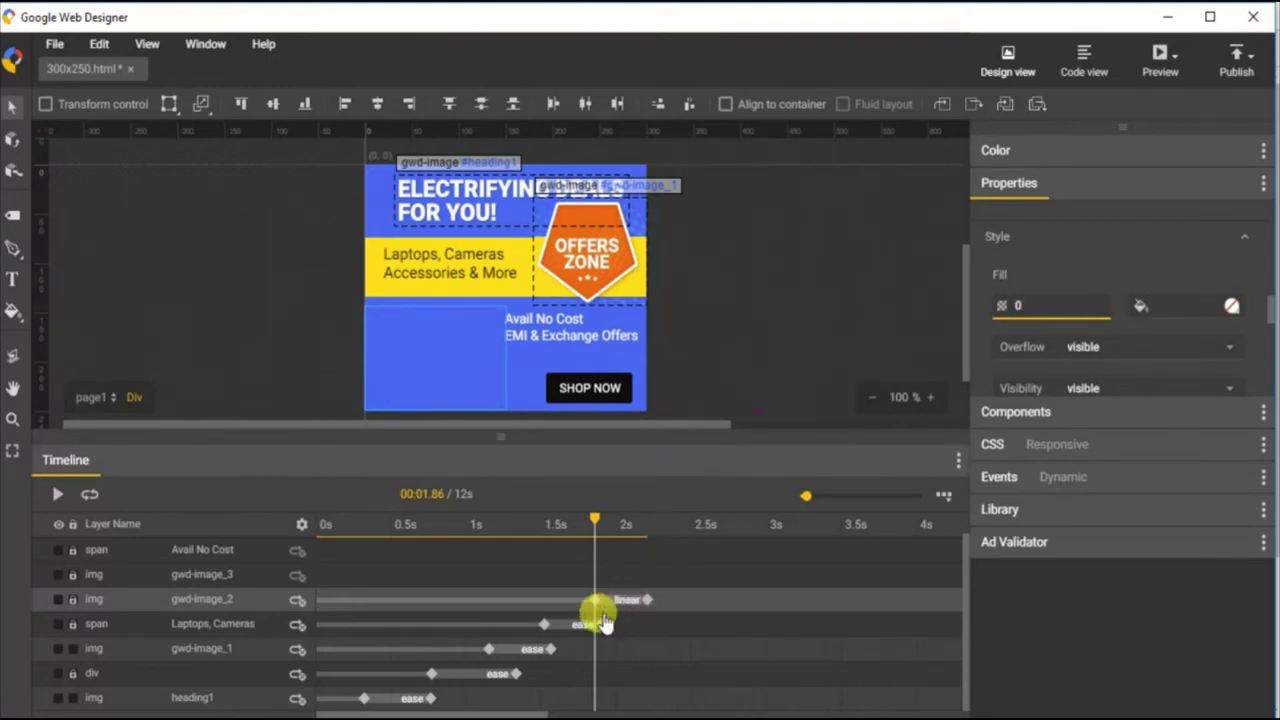
# Set the laptop and camera picture's opacity to 1 at its 2.21 s keyframe and scrub through the fade
pyautogui.click(647, 599)
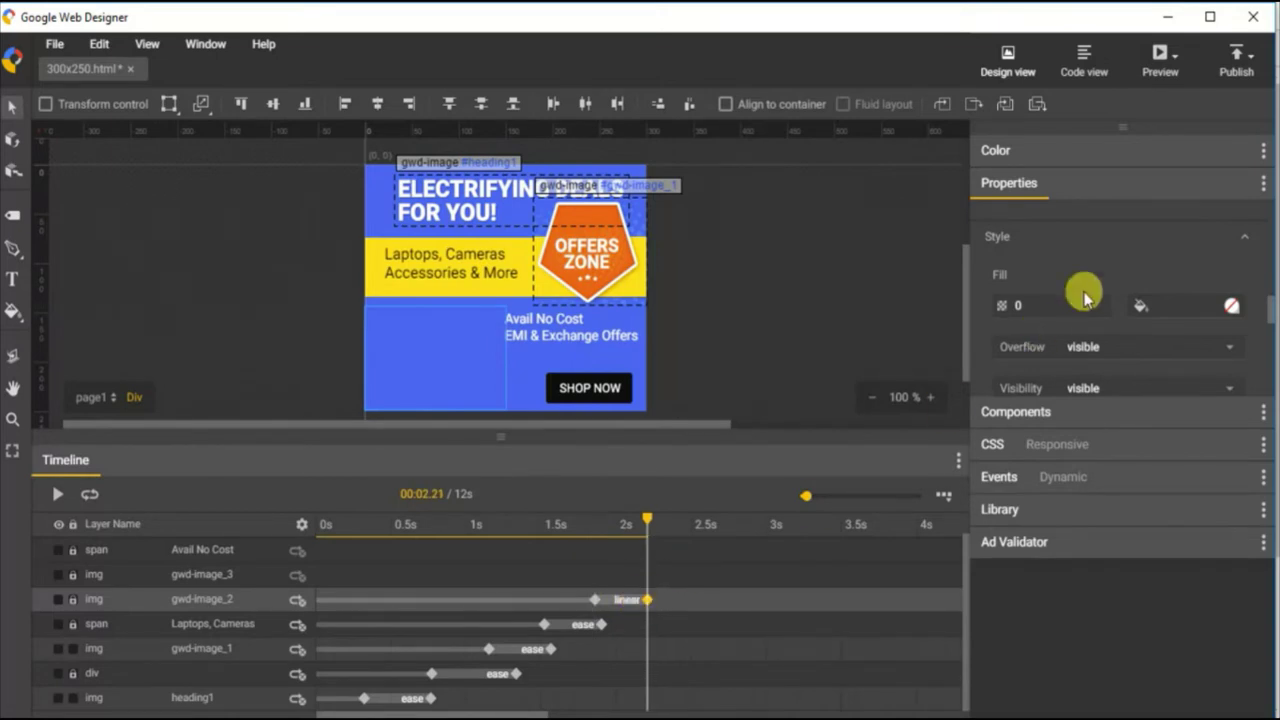
pyautogui.doubleClick(1030, 297)
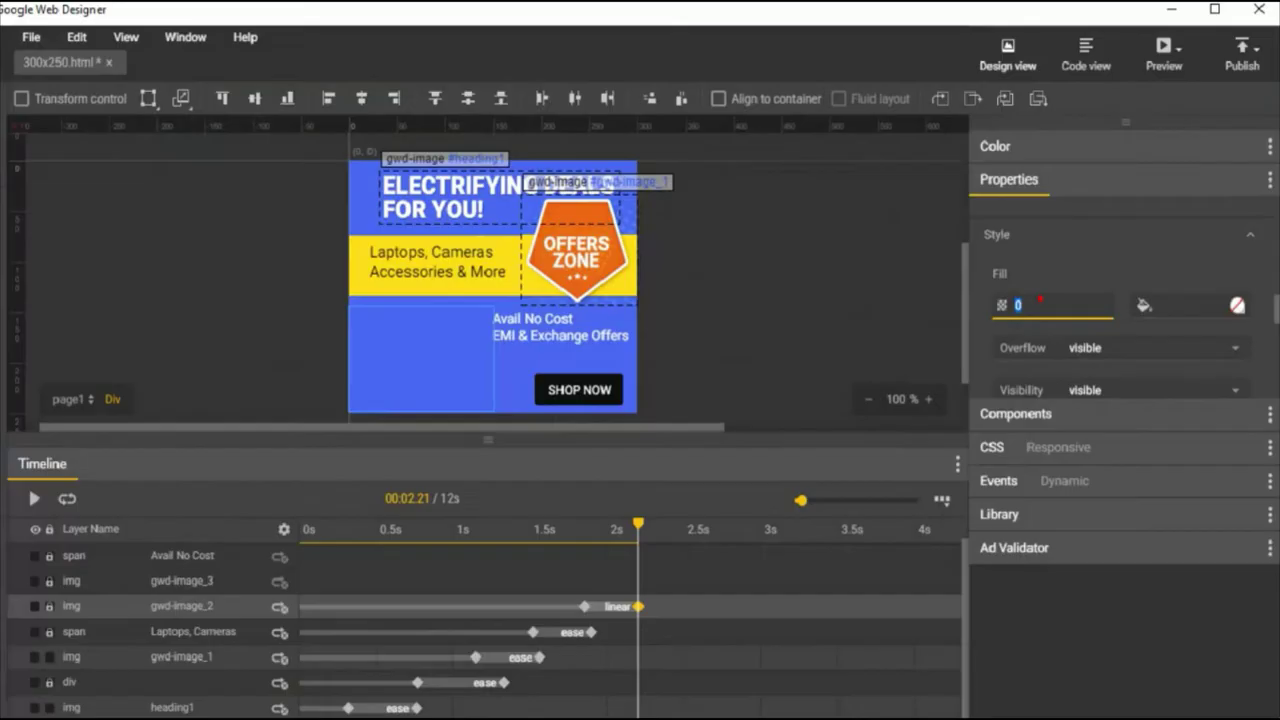
pyautogui.write('1')
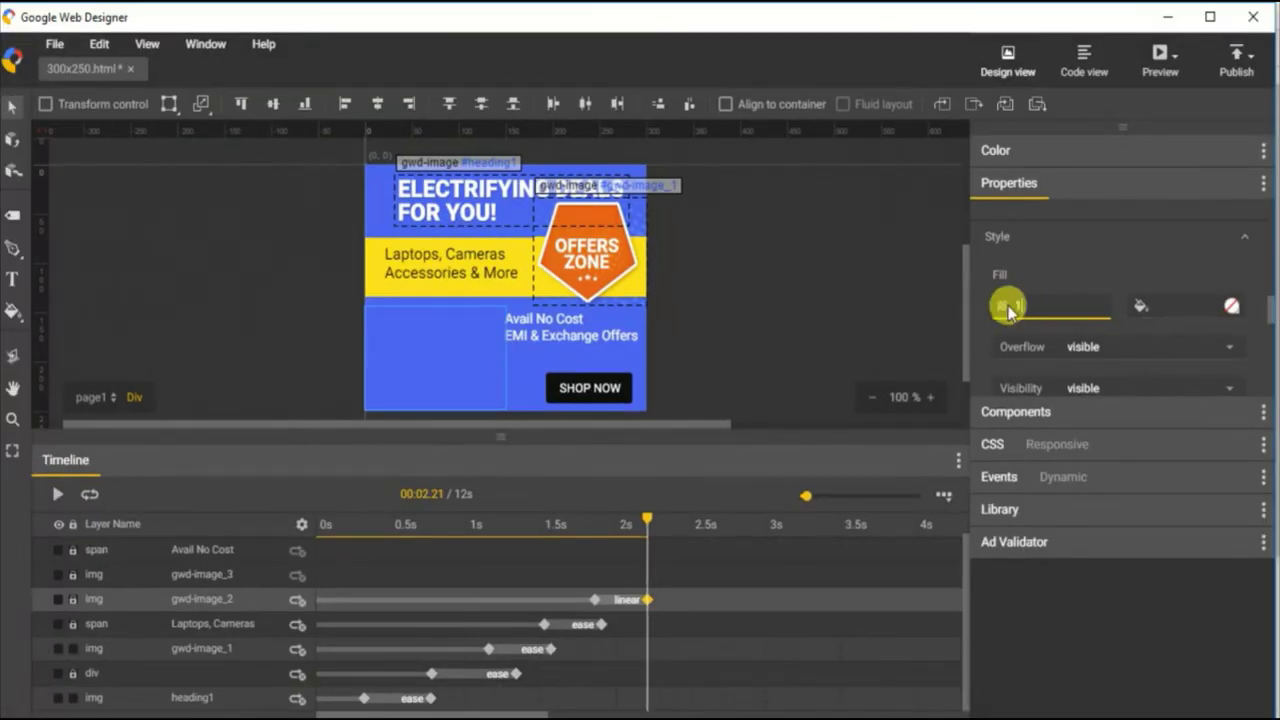
pyautogui.click(630, 526)
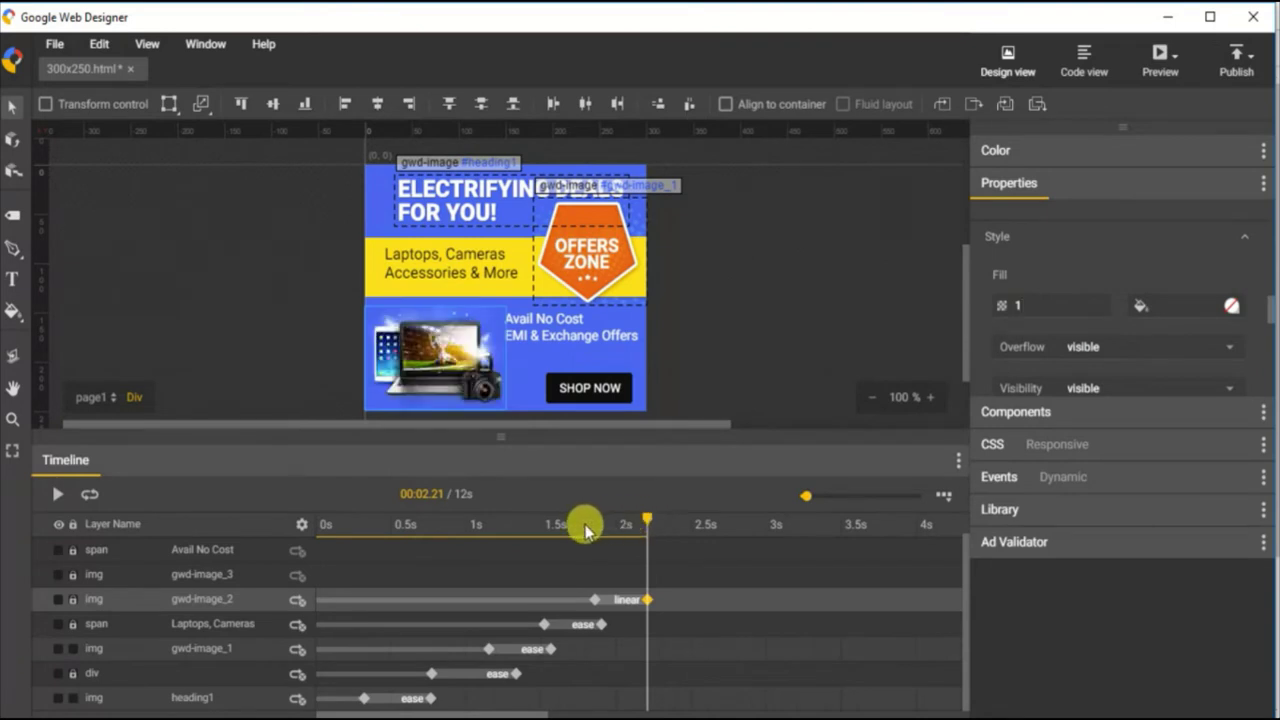
pyautogui.moveTo(610, 527); pyautogui.dragTo(651, 537)
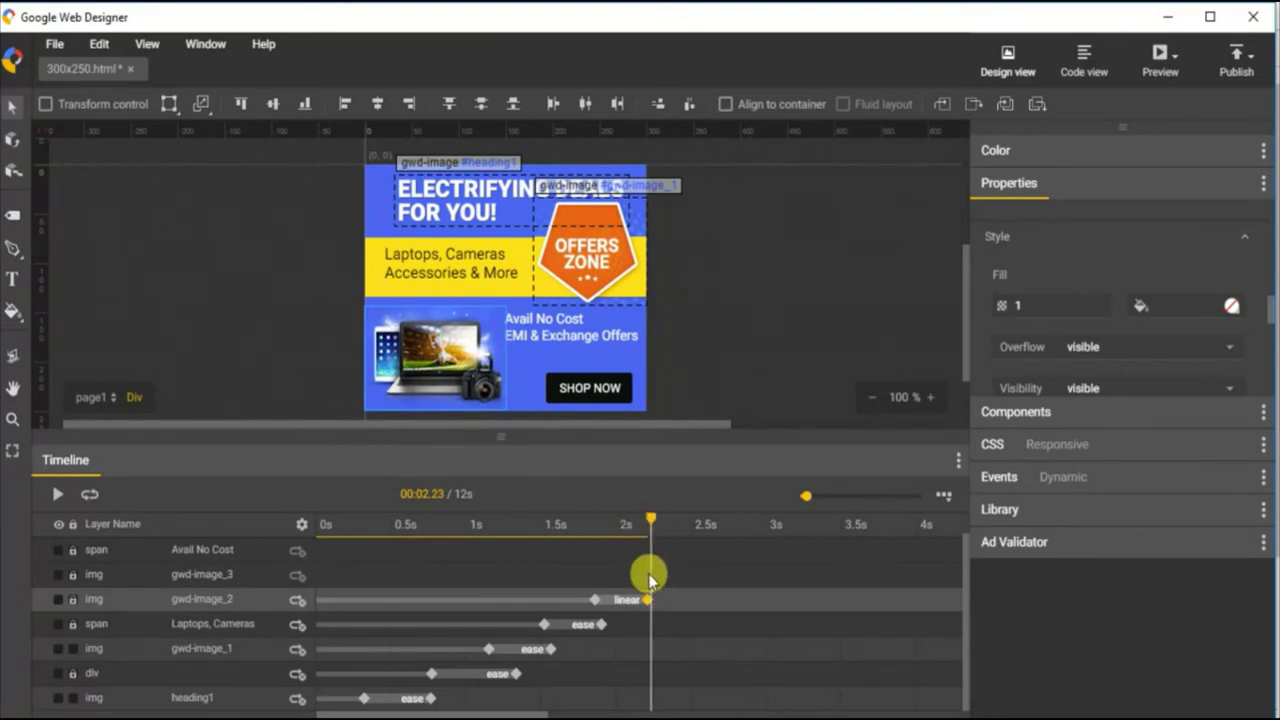
# Insert keyframes on the SHOP NOW button's gwd-image_3 layer at about 2.23 s and 2.54 s and remove its 0 s keyframe
pyautogui.rightClick(651, 575)
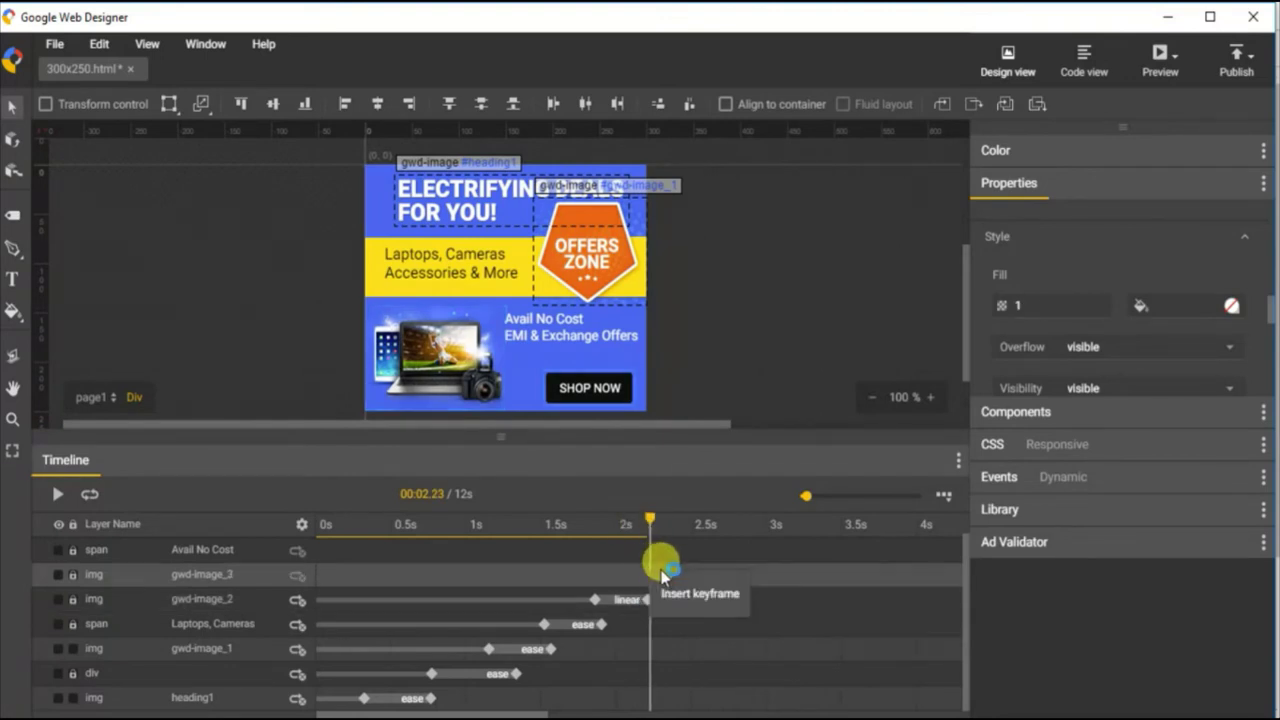
pyautogui.click(680, 592)
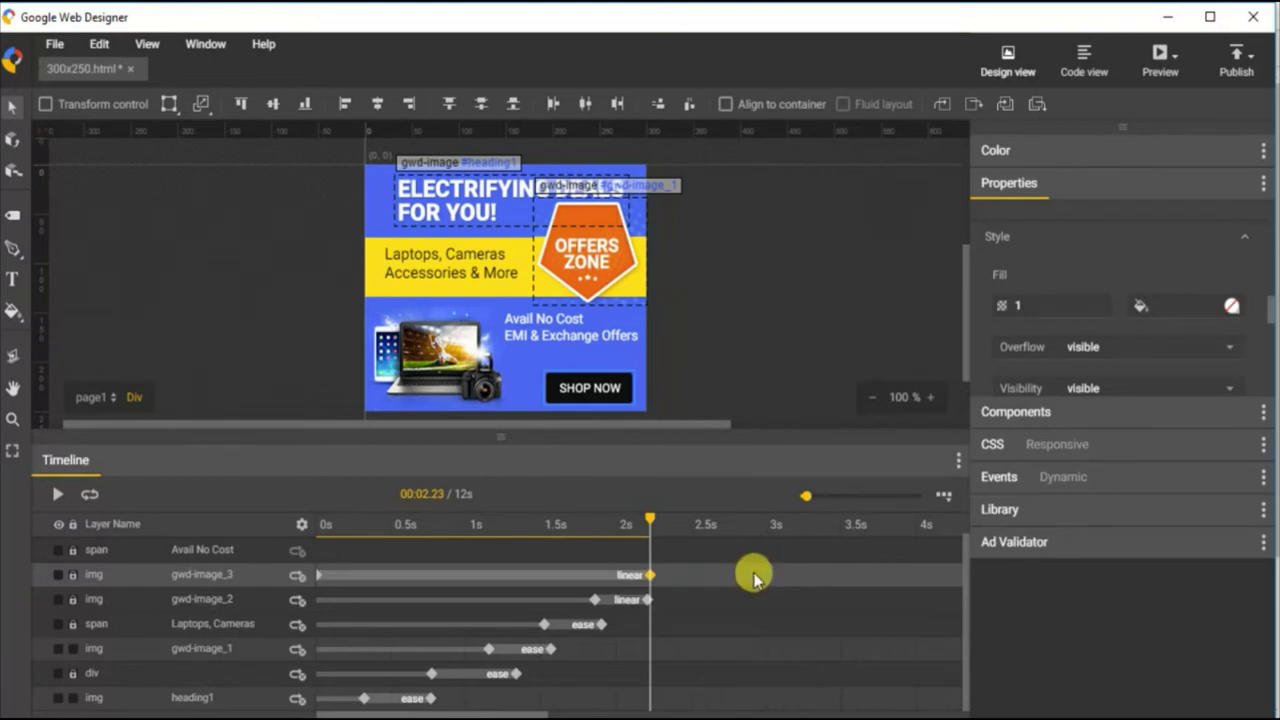
pyautogui.rightClick(700, 577)
pyautogui.click(721, 592)
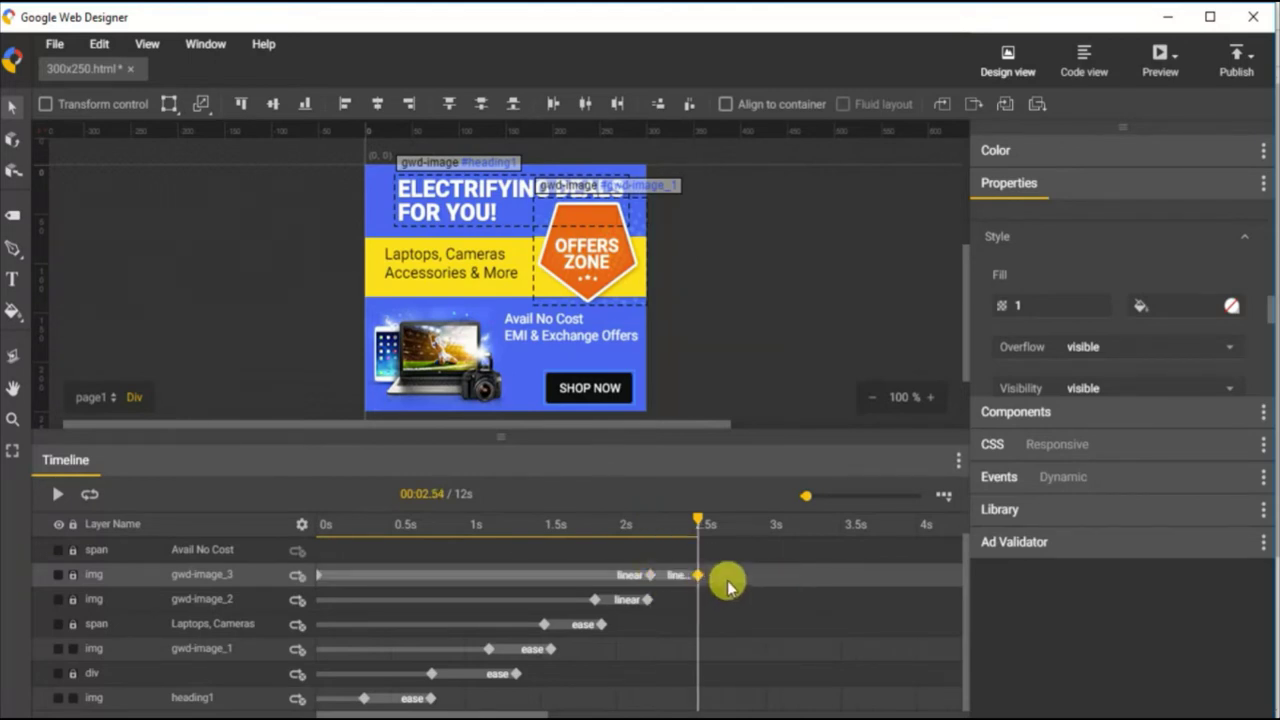
pyautogui.click(309, 578)
pyautogui.rightClick(318, 578)
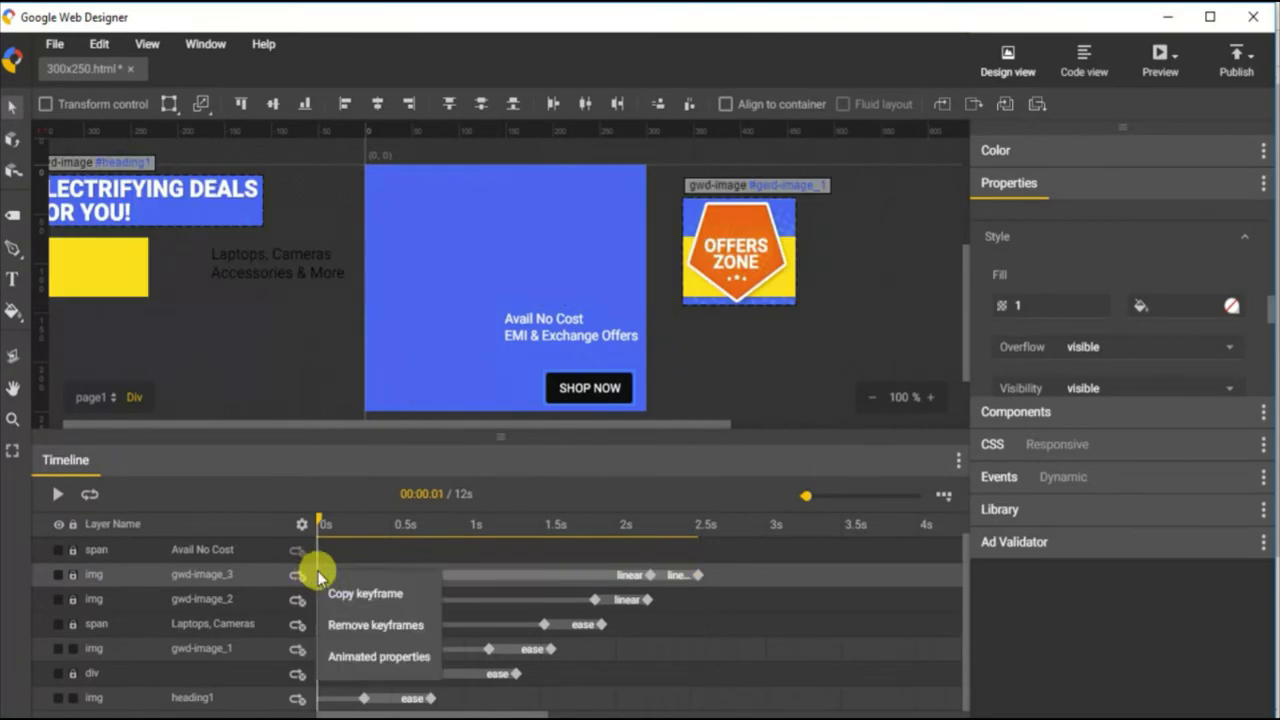
pyautogui.click(380, 627)
# Set the easing between the gwd-image_2 layer's 1.86 s and 2.21 s keyframes to ease
pyautogui.click(621, 601)
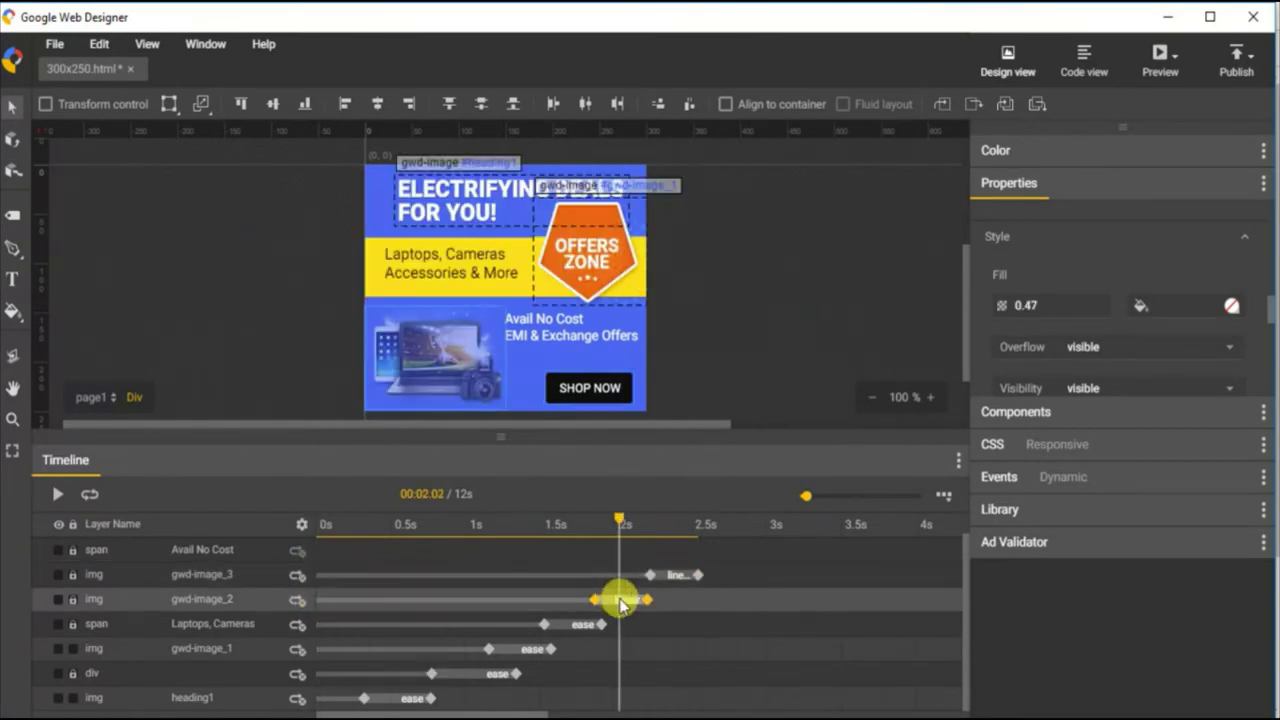
pyautogui.rightClick(621, 603)
pyautogui.click(675, 655)
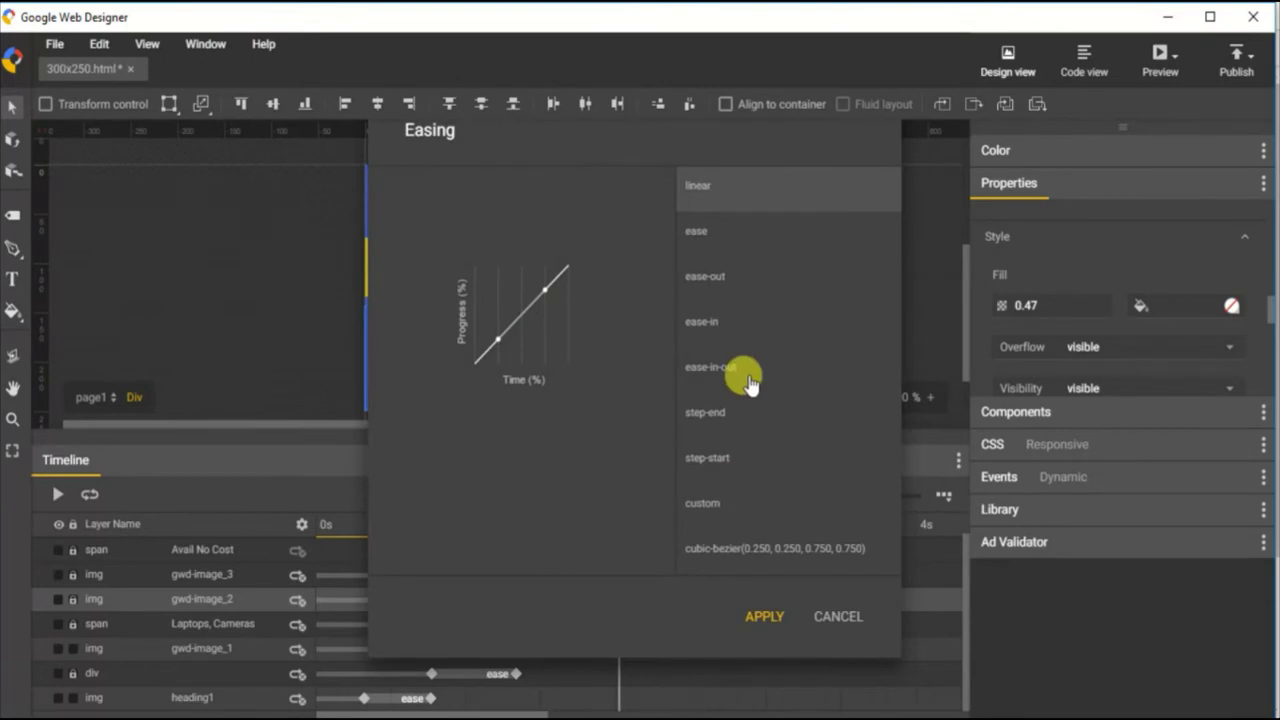
pyautogui.click(712, 245)
pyautogui.click(756, 610)
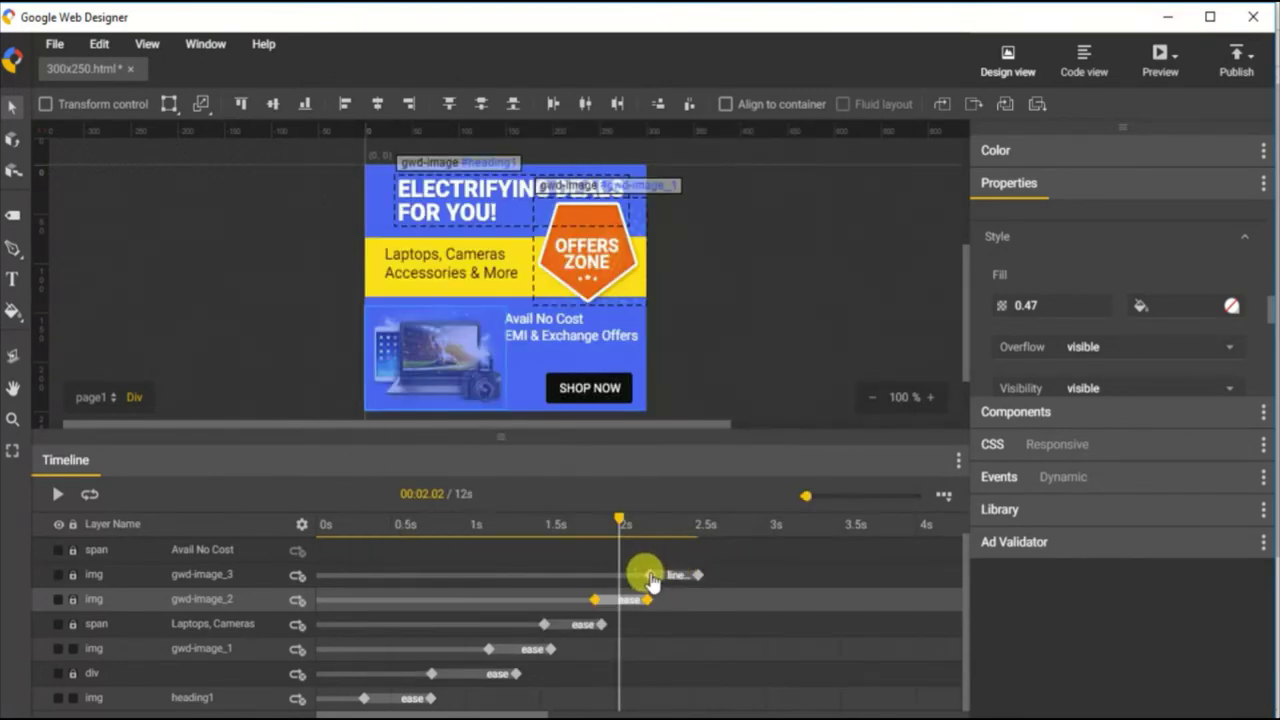
# Unlock the gwd-image_3 and Avail No Cost layers and move the Avail No Cost layer directly below gwd-image_3
pyautogui.click(650, 576)
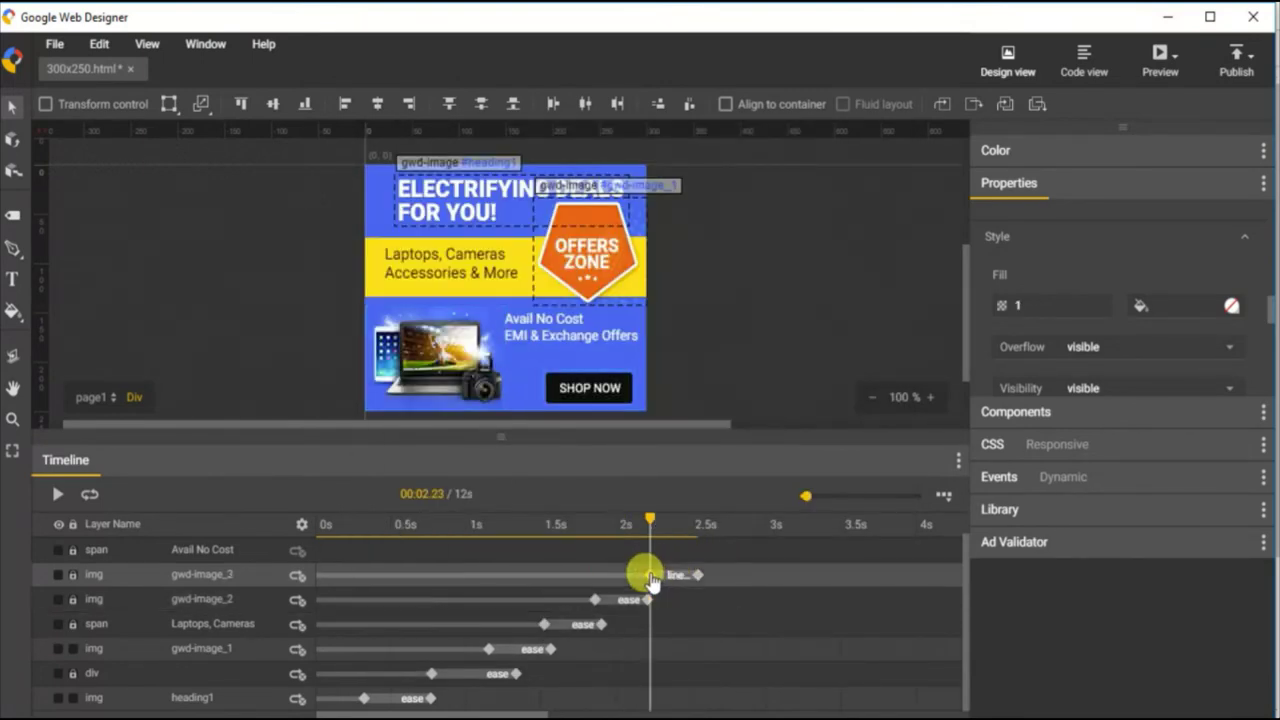
pyautogui.click(55, 578)
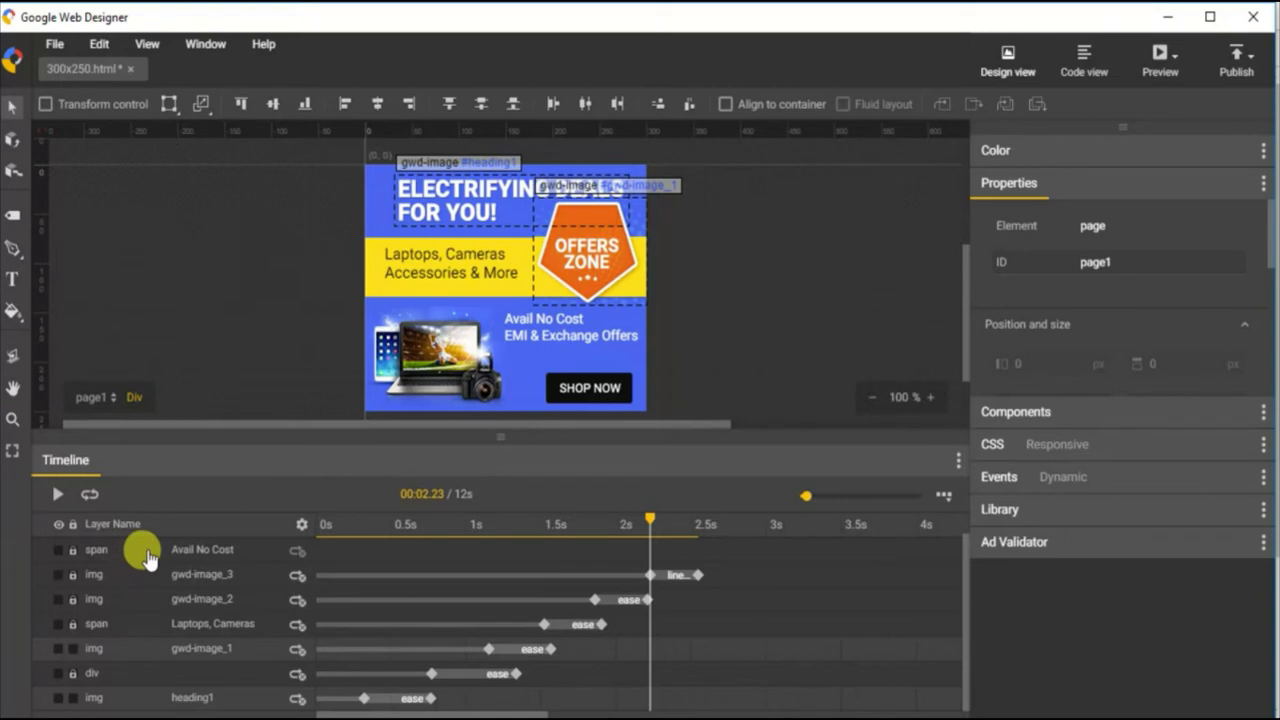
pyautogui.click(205, 575)
pyautogui.click(58, 549)
pyautogui.moveTo(115, 580); pyautogui.dragTo(143, 568)
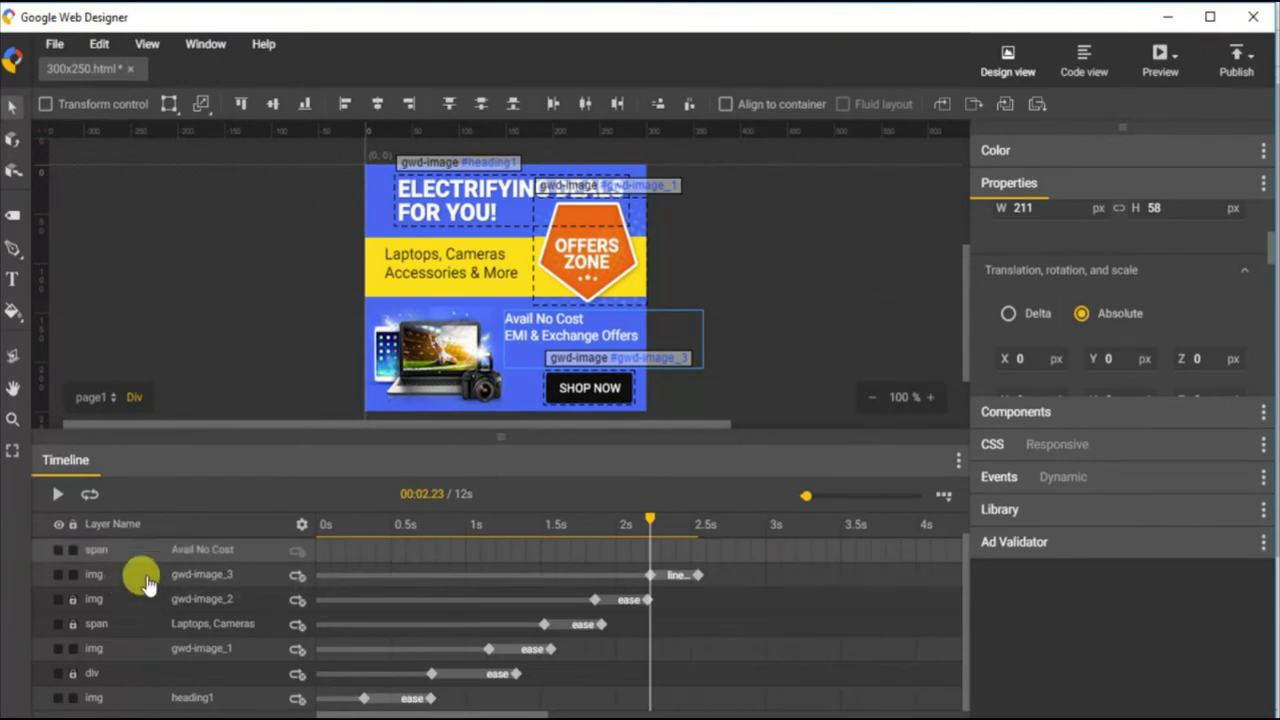
pyautogui.moveTo(137, 555); pyautogui.dragTo(189, 571)
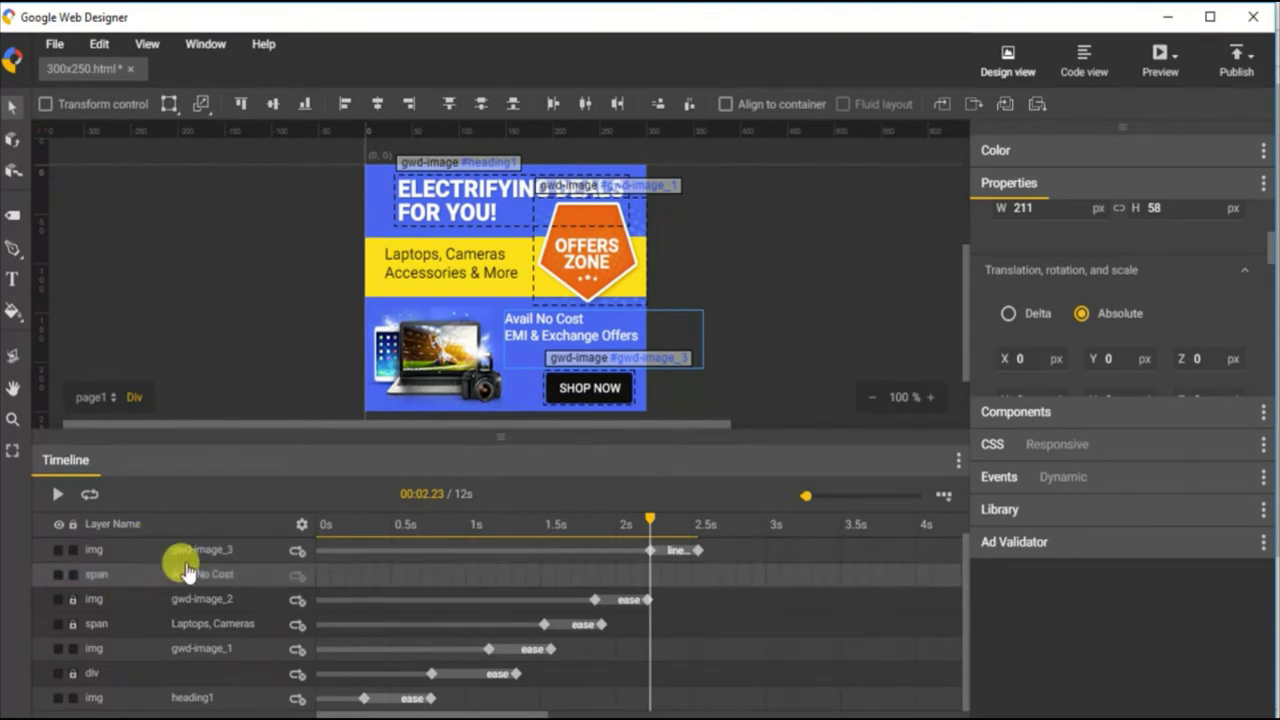
# Insert keyframes on the Avail No Cost text layer at about 2.19 s and 2.47 s and remove its keyframe at 0 s
pyautogui.rightClick(646, 574)
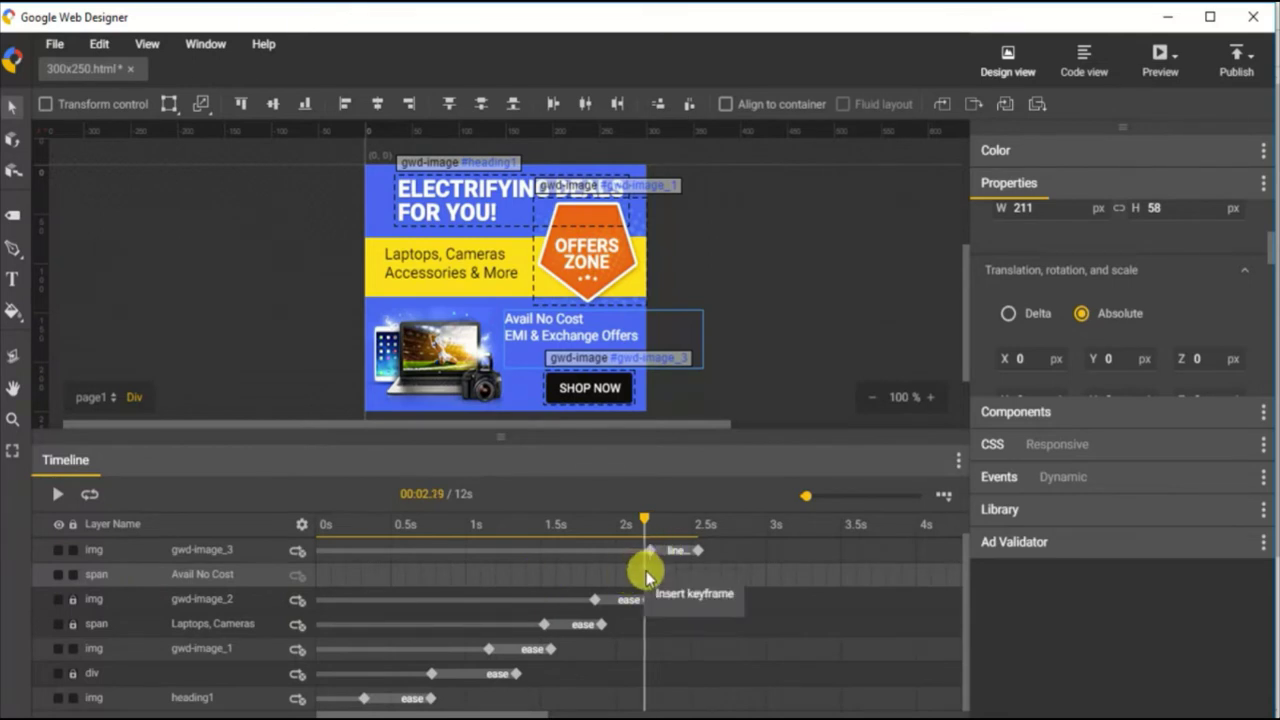
pyautogui.click(685, 592)
pyautogui.doubleClick(687, 576)
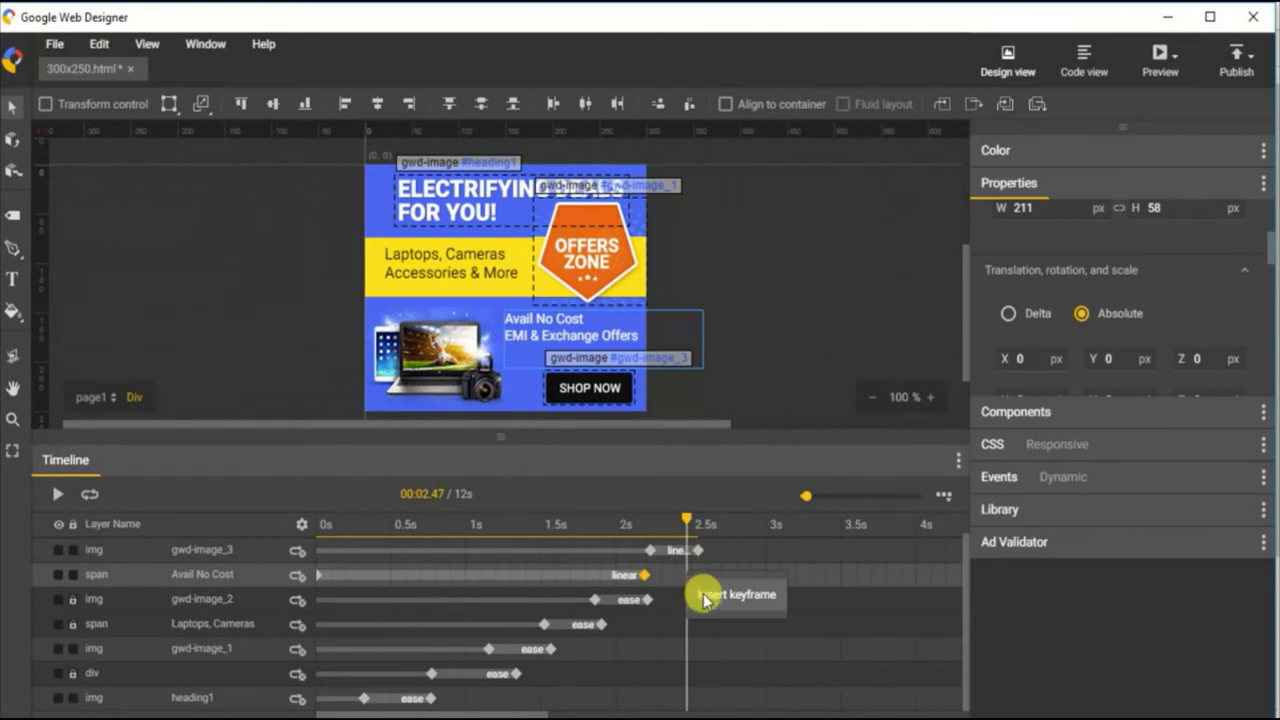
pyautogui.click(320, 578)
pyautogui.rightClick(320, 580)
pyautogui.click(335, 624)
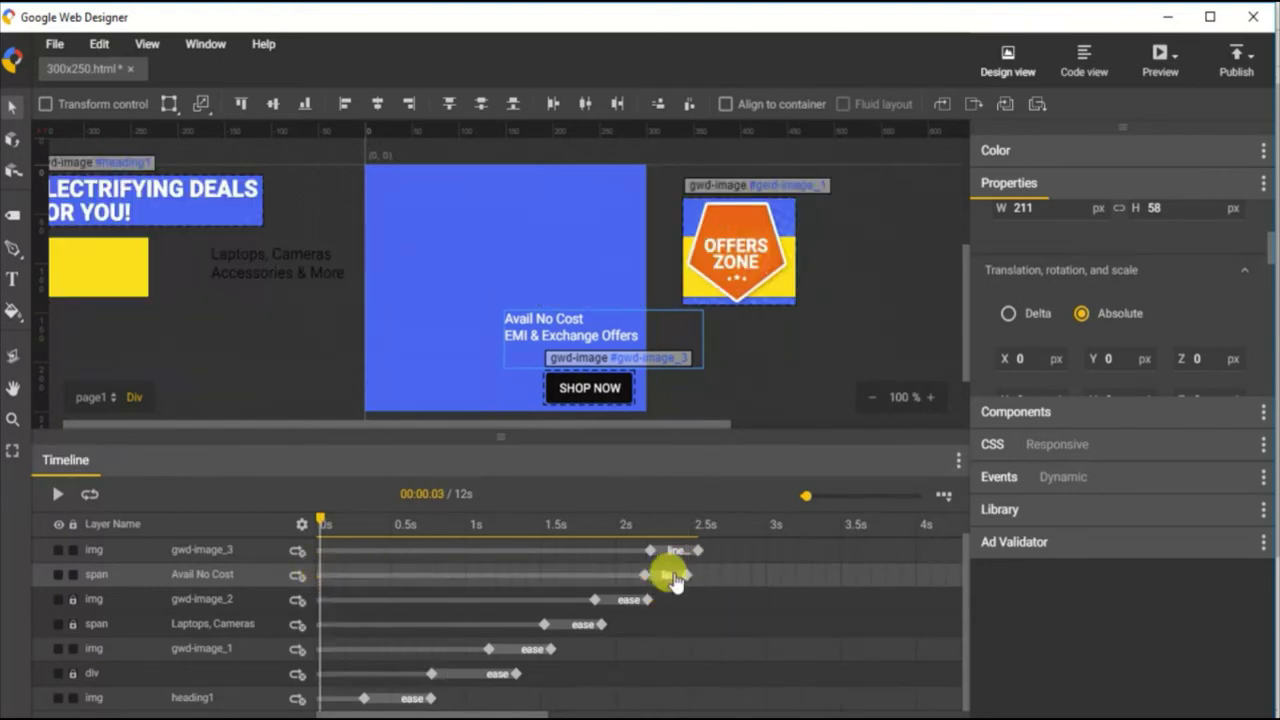
# Set the Avail No Cost text's opacity to 0 at its 2.19 s keyframe
pyautogui.click(644, 575)
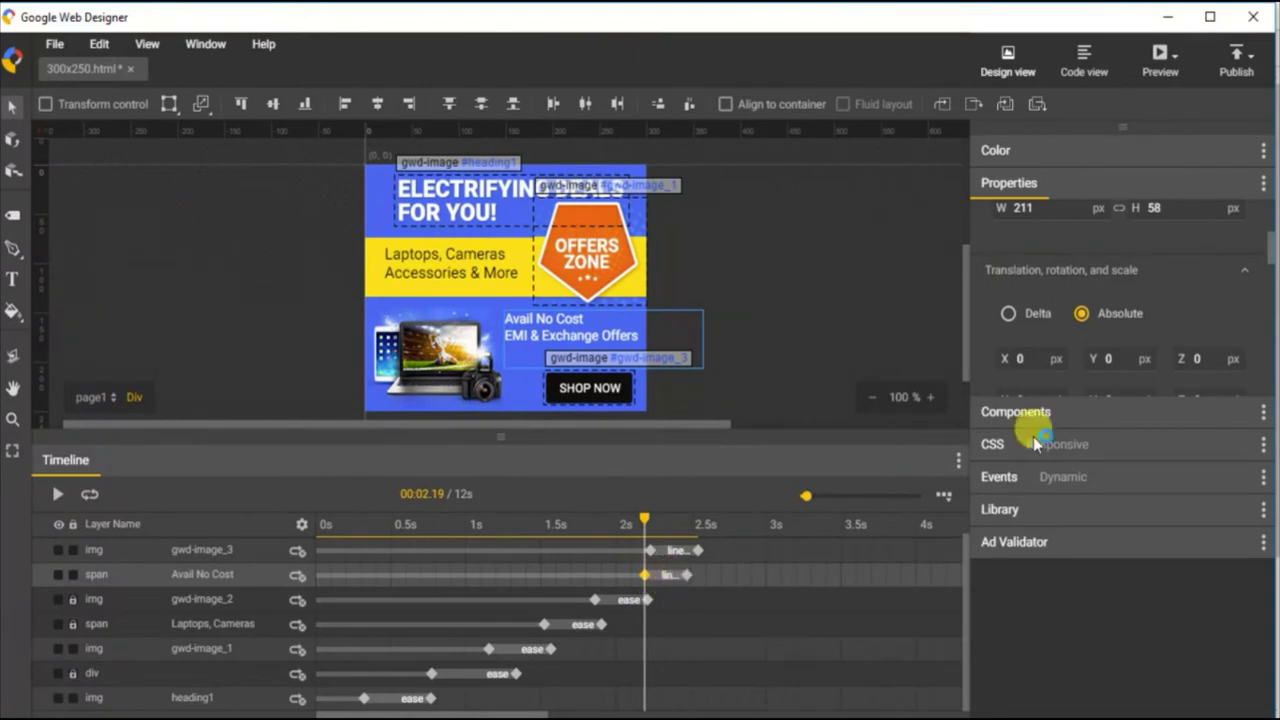
pyautogui.scroll(3, 1043, 252)
pyautogui.scroll(-6, 1046, 256)
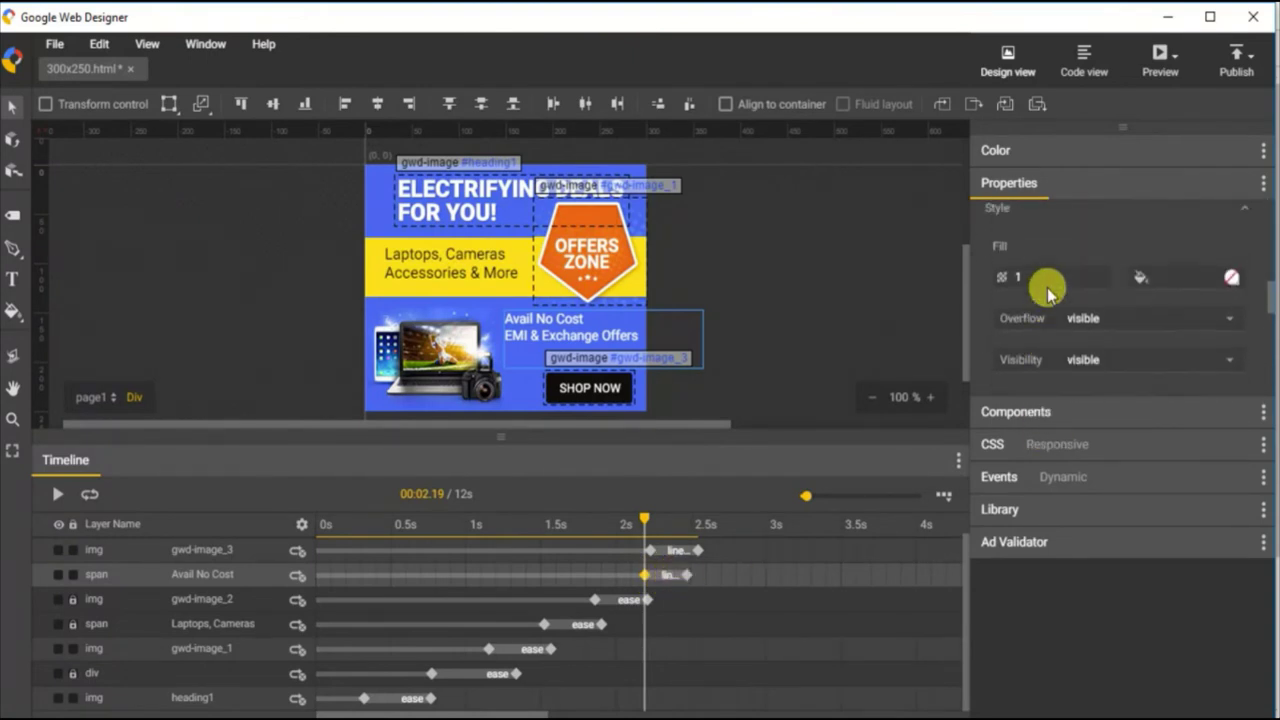
pyautogui.scroll(1, 1048, 320)
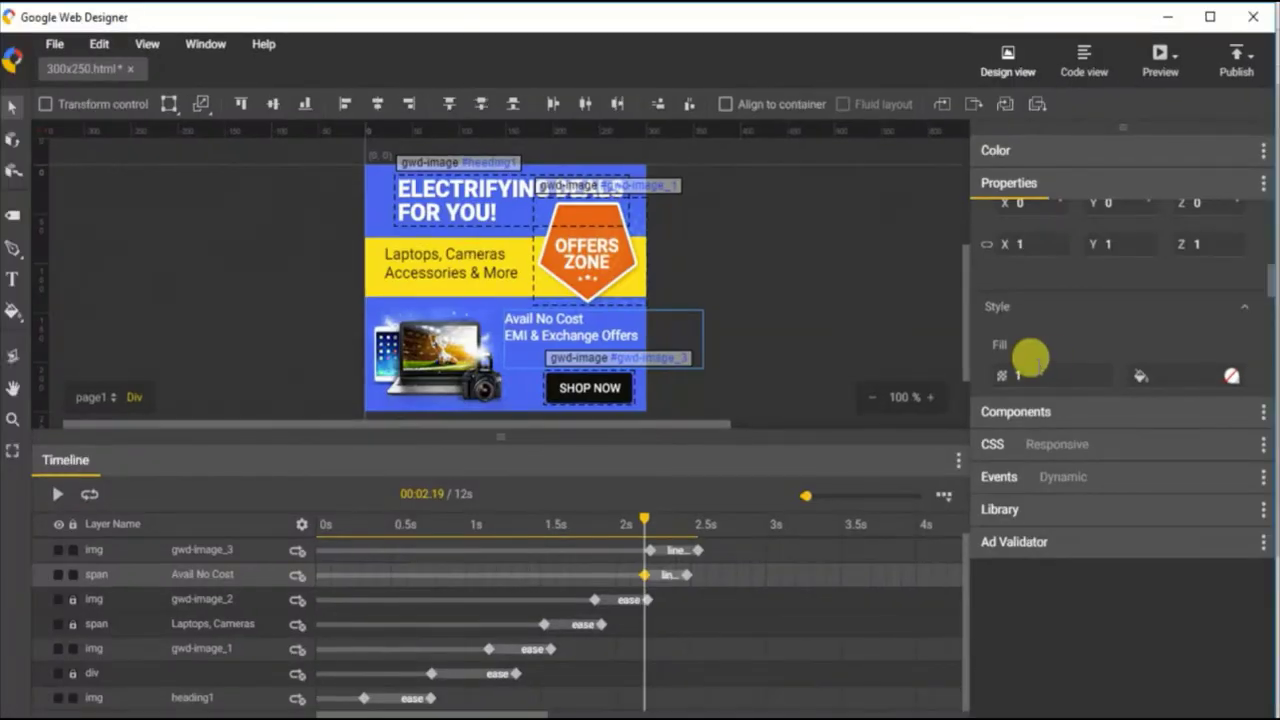
pyautogui.moveTo(1030, 356); pyautogui.dragTo(1048, 362)
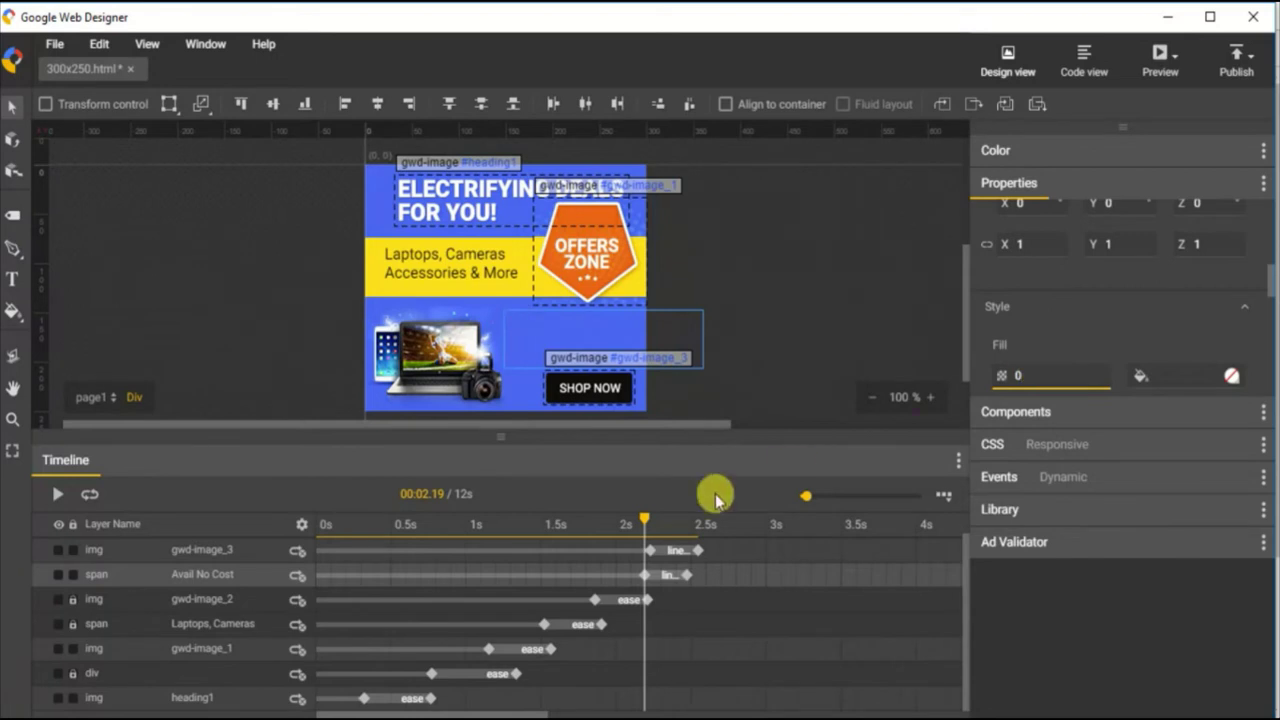
# Set the Avail No Cost text's opacity to 1 at its 2.47 s keyframe and scrub through the fade
pyautogui.click(686, 577)
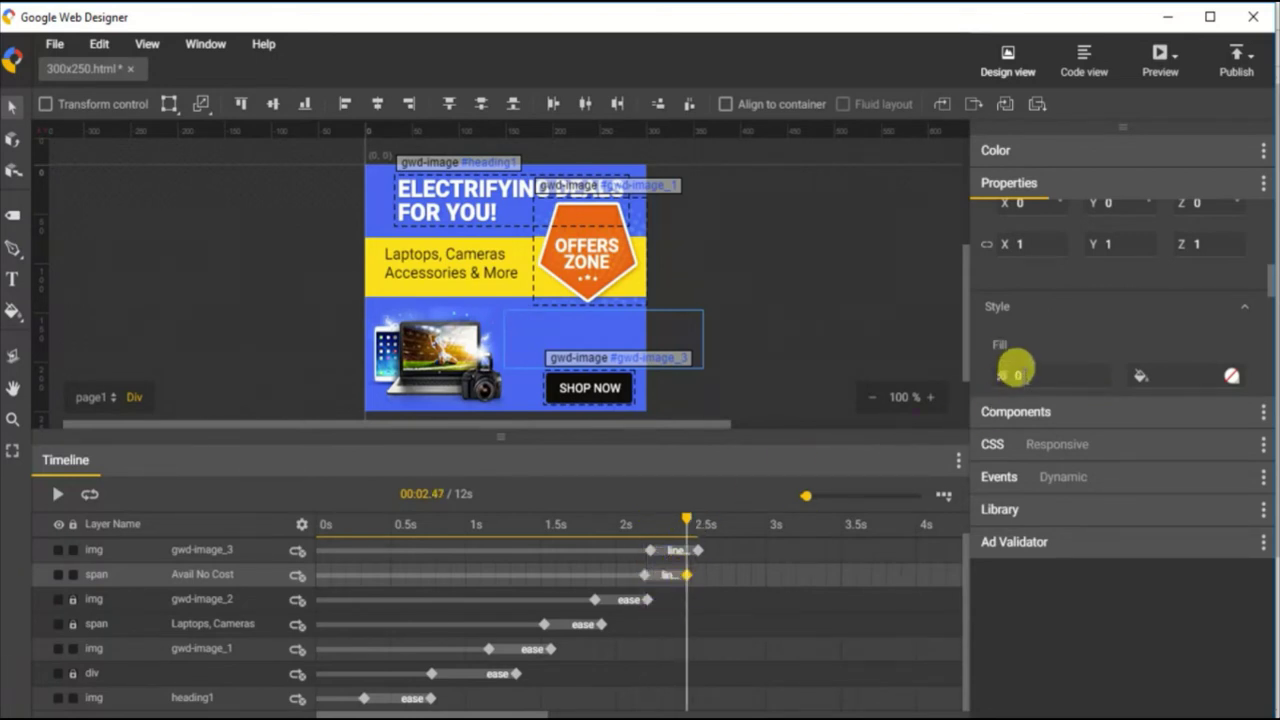
pyautogui.click(1016, 368)
pyautogui.write('1')
pyautogui.press('Return')
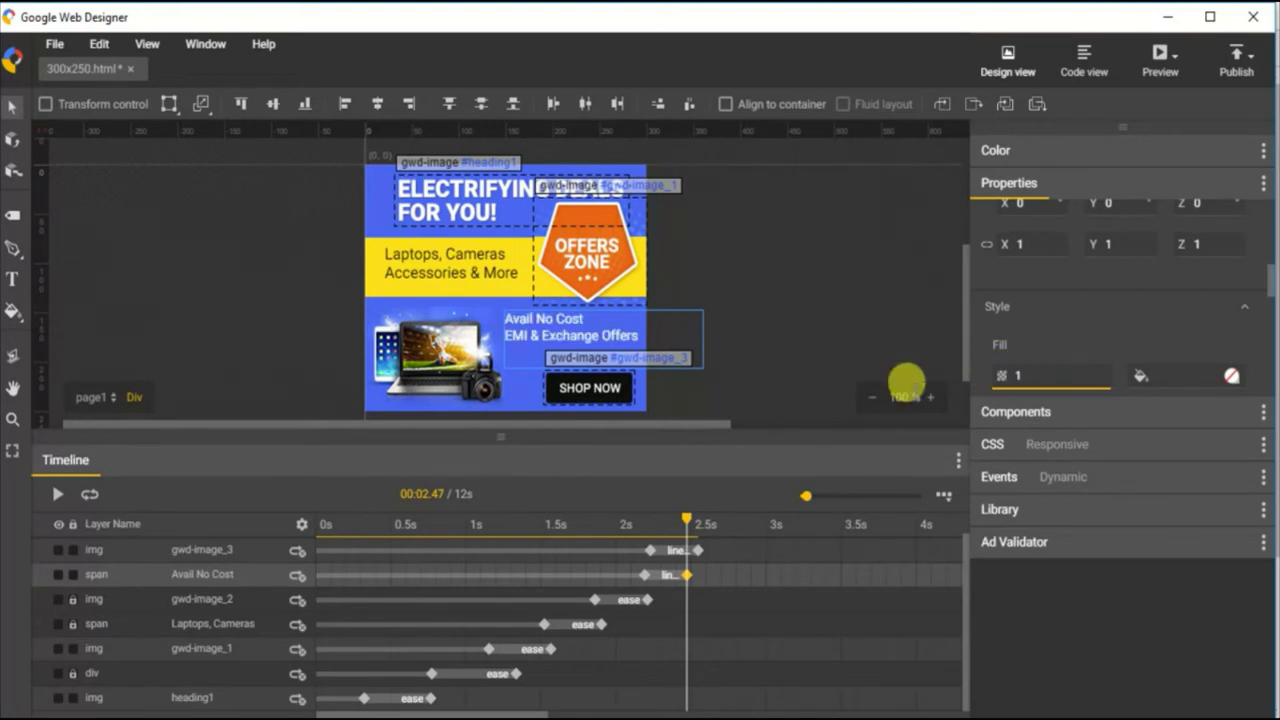
pyautogui.moveTo(686, 527)
pyautogui.mouseDown()
pyautogui.moveTo(634, 519)
pyautogui.moveTo(703, 520)
pyautogui.mouseUp()
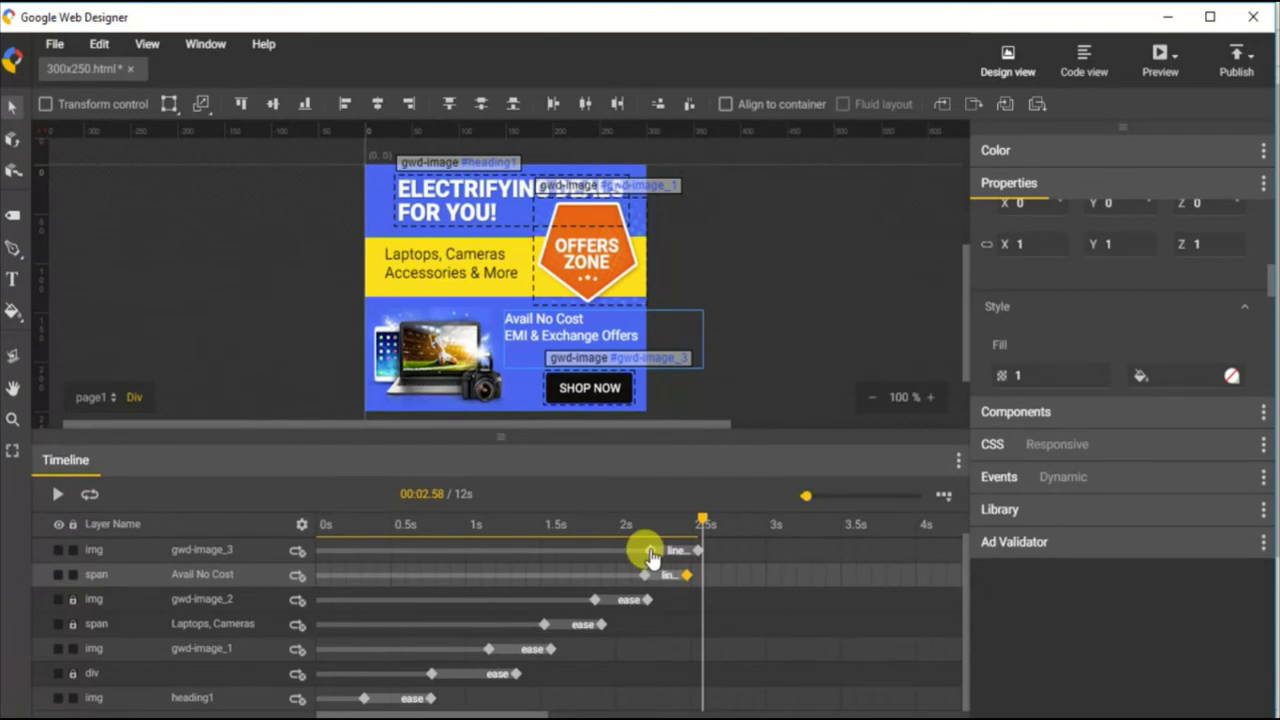
# Set the SHOP NOW button's opacity to 0 at its 2.23 s keyframe and to 1 at its 2.54 s keyframe
pyautogui.click(650, 551)
pyautogui.click(659, 545)
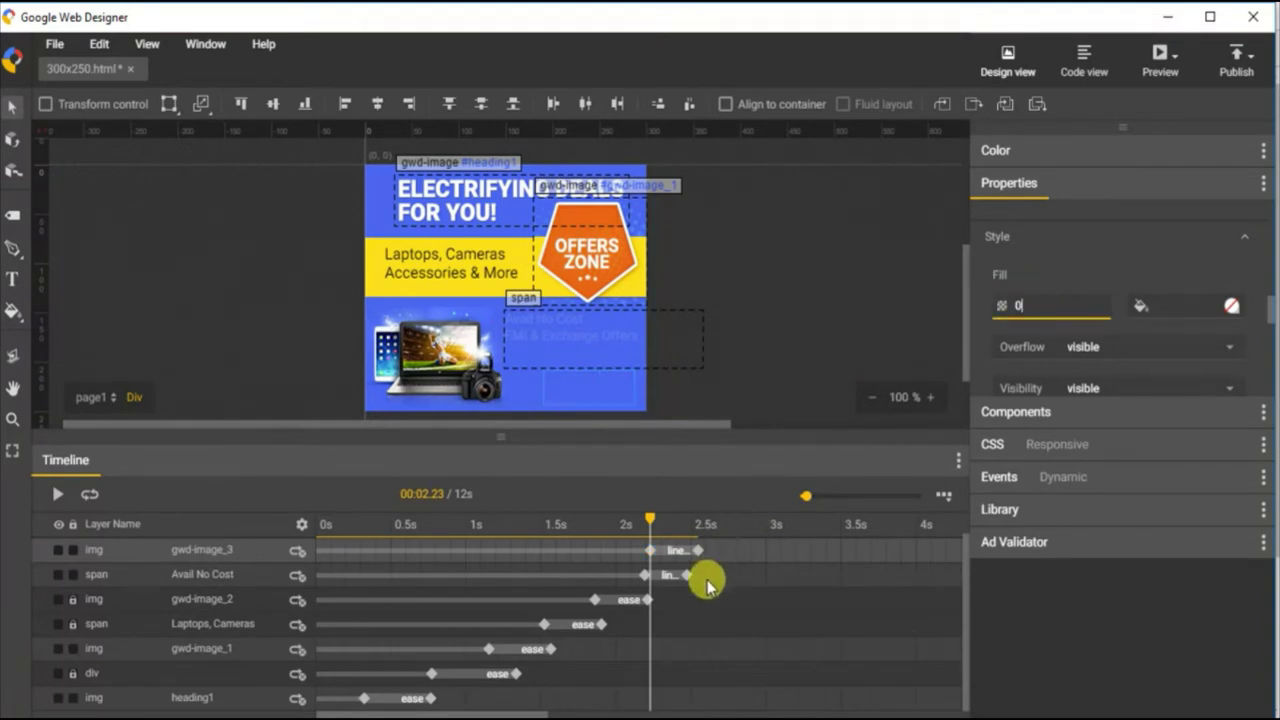
pyautogui.click(697, 550)
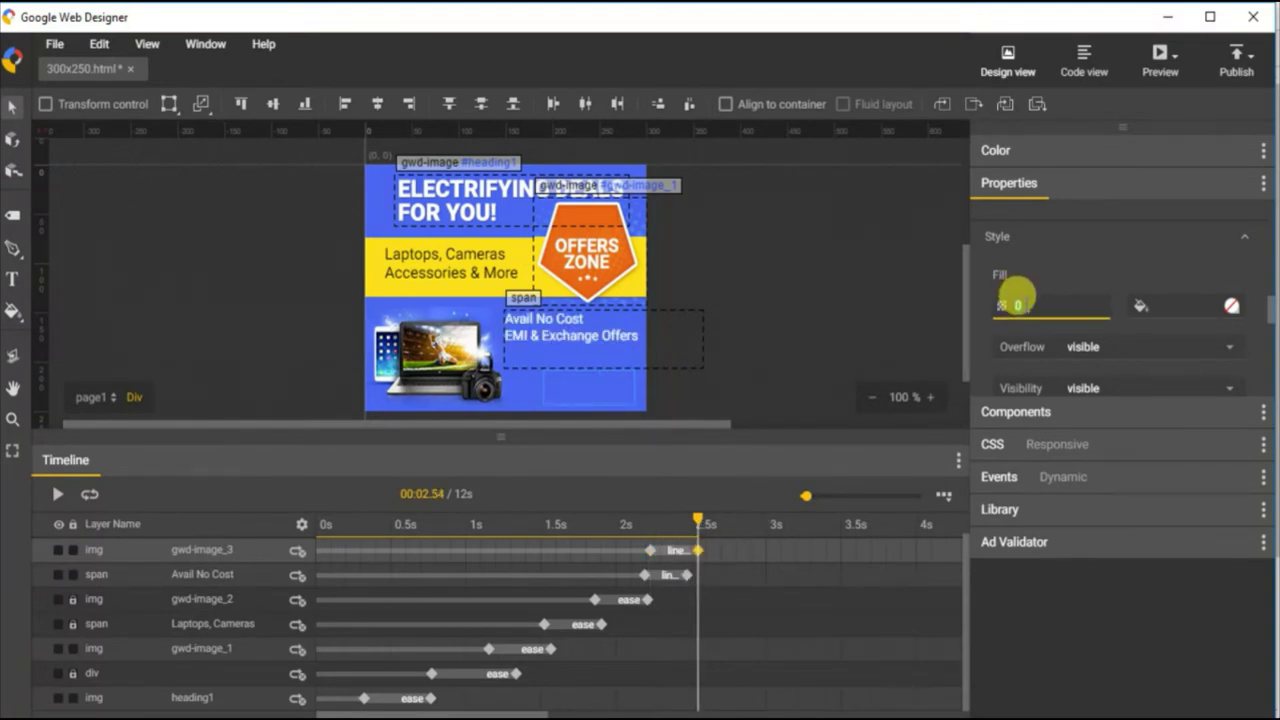
pyautogui.press('Return')
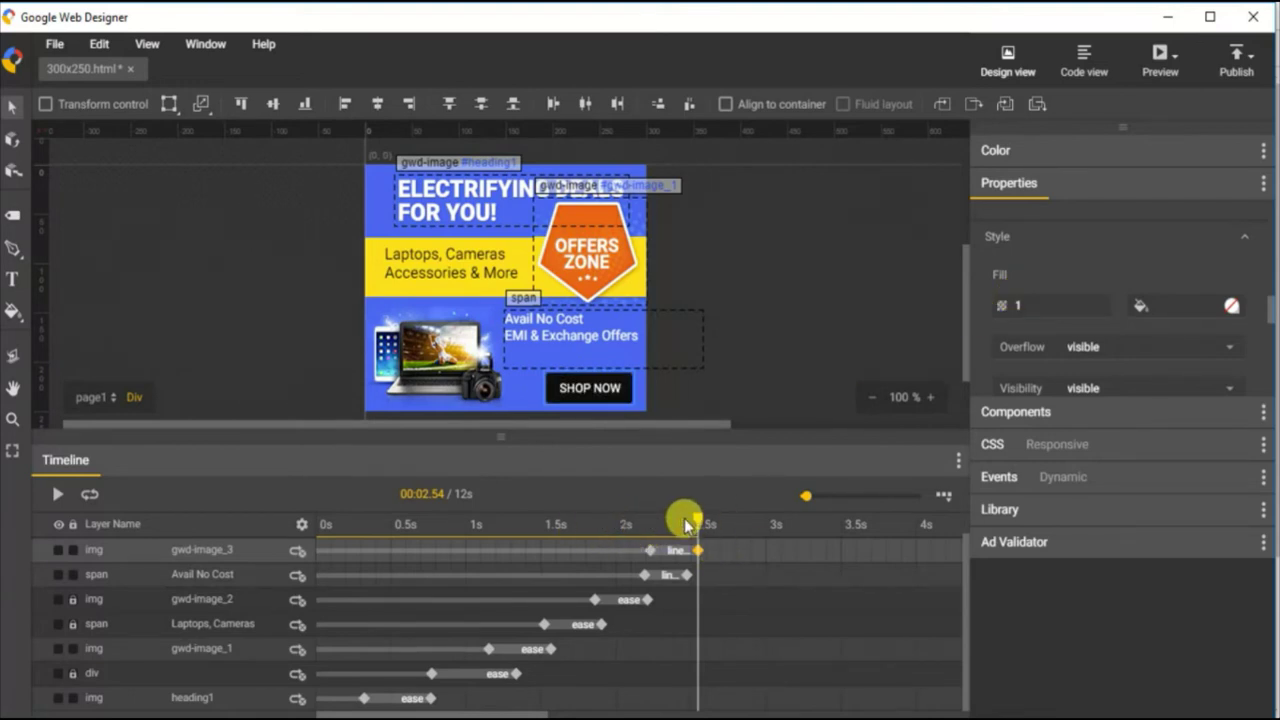
# Scrub through the whole animation from 0 s to about 2.62 s and preview the banner in the browser
pyautogui.moveTo(697, 526); pyautogui.dragTo(263, 526)
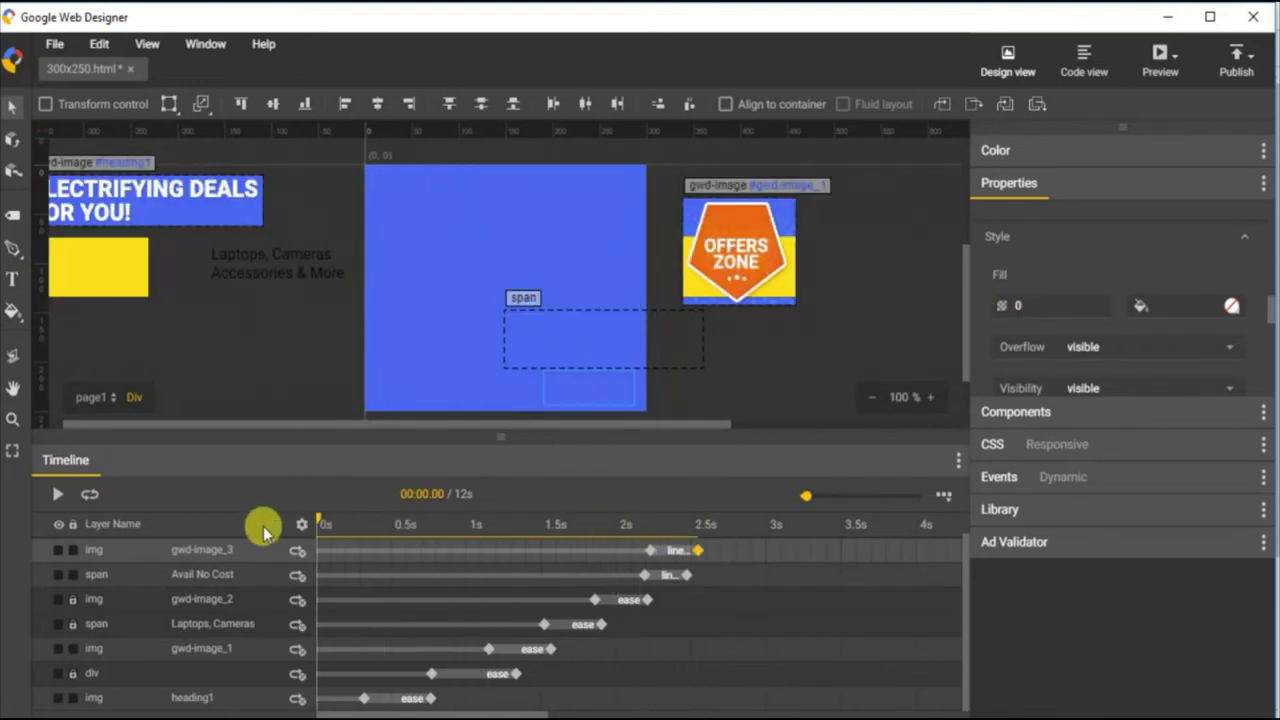
pyautogui.moveTo(358, 526); pyautogui.dragTo(708, 518)
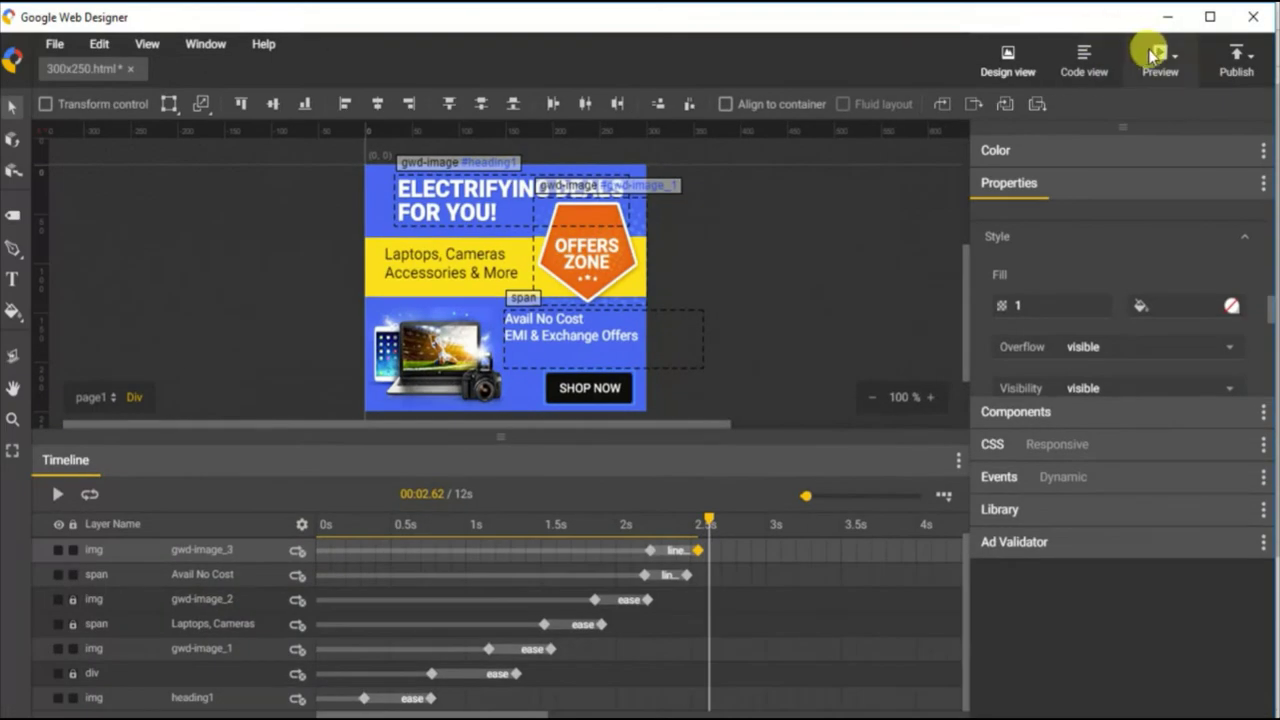
pyautogui.click(1152, 57)
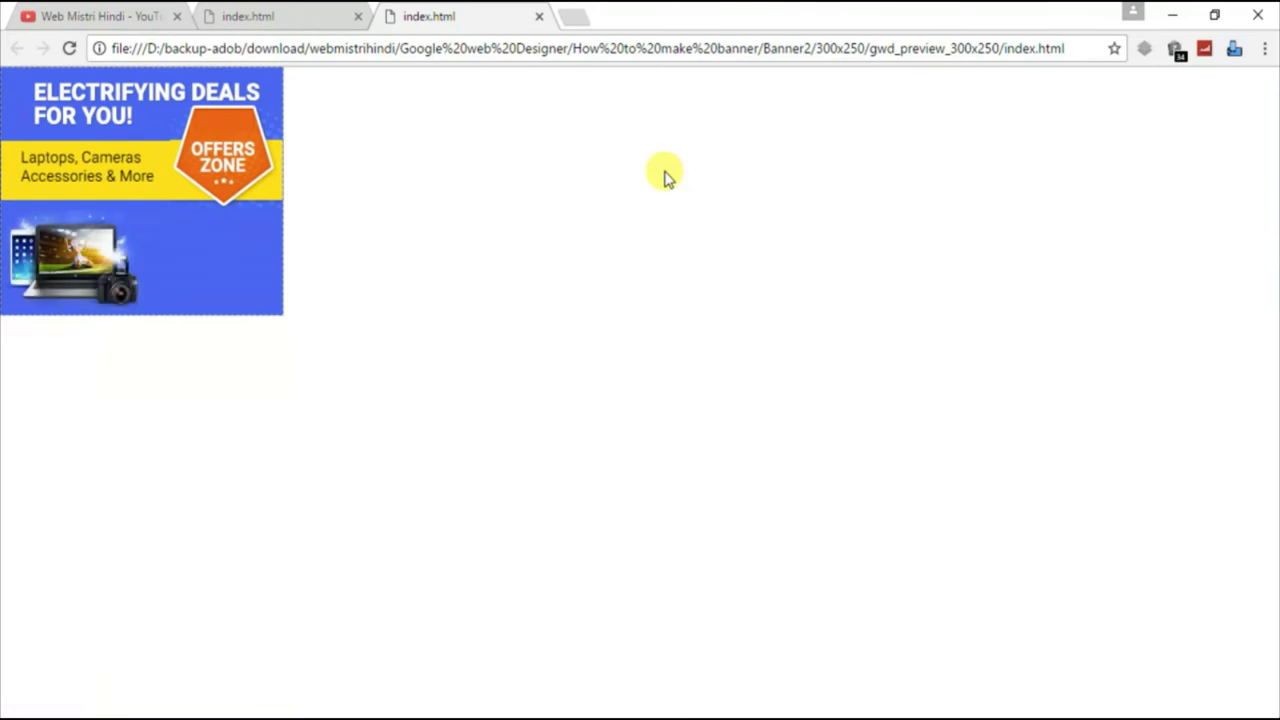
# Return from the browser preview to Google Web Designer and place a Tap Area component from the Interaction components on the stage
pyautogui.click(95, 208)
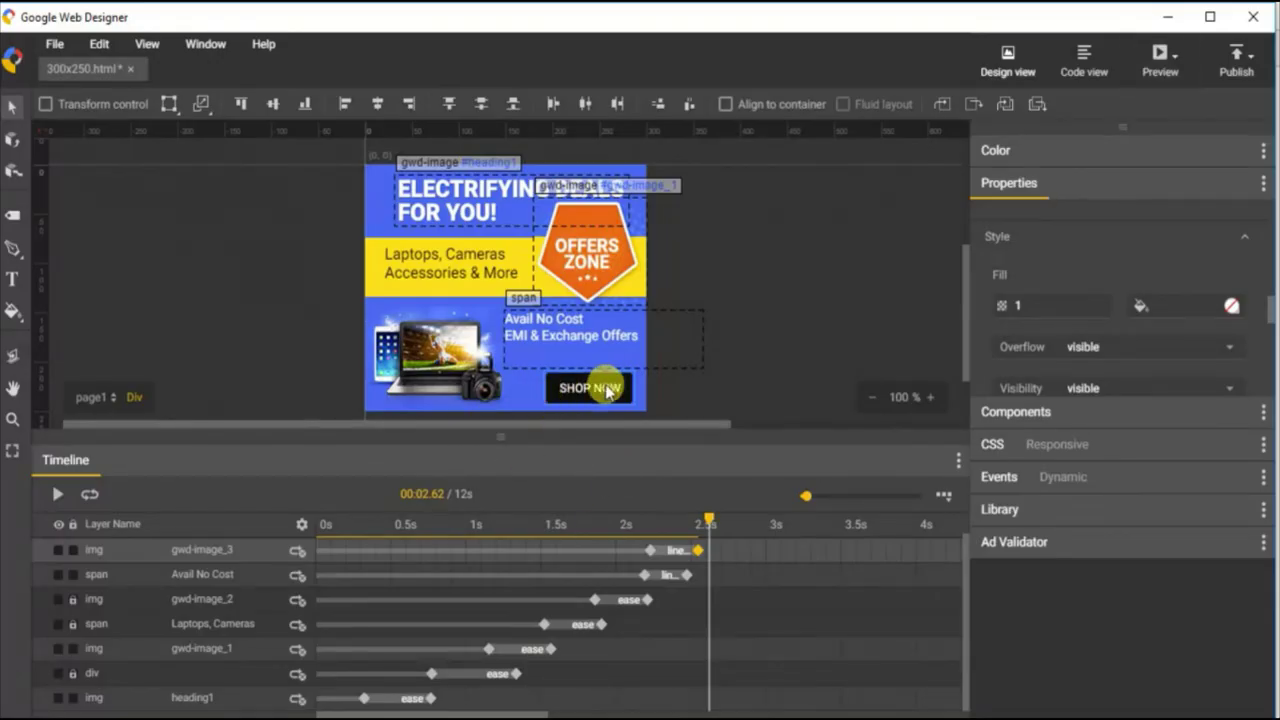
pyautogui.click(1048, 414)
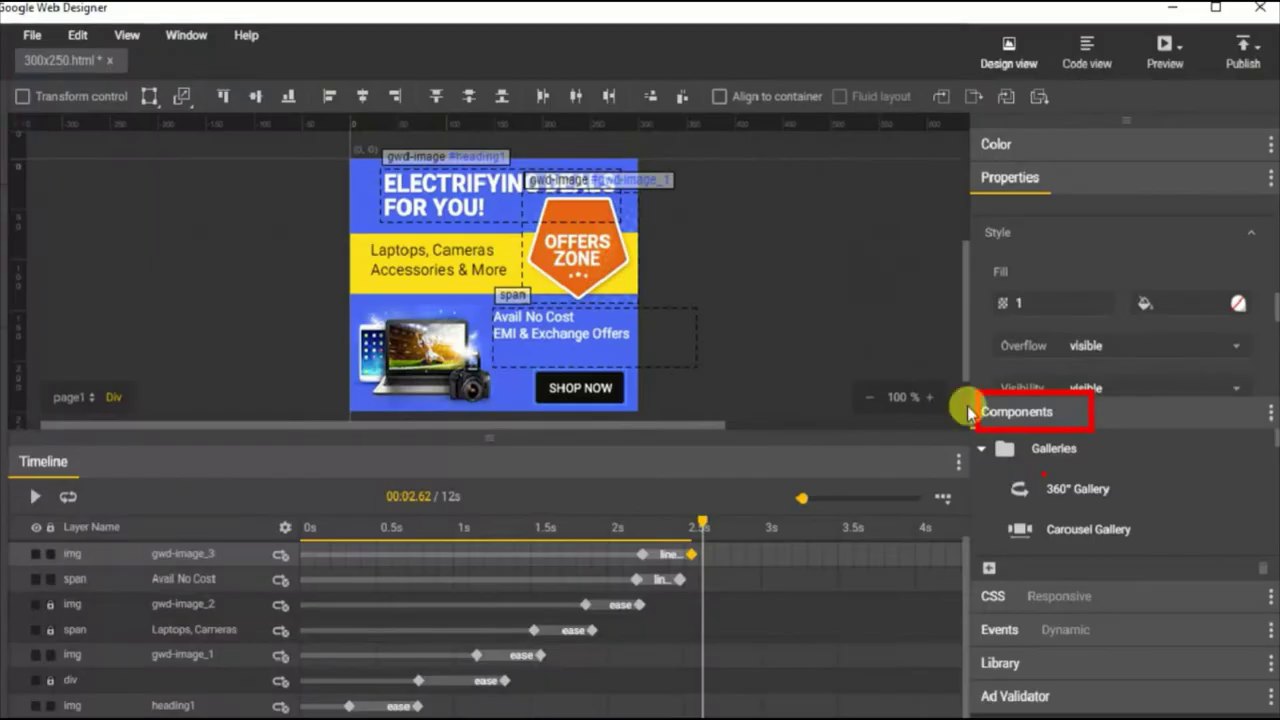
pyautogui.scroll(-2, 1060, 500)
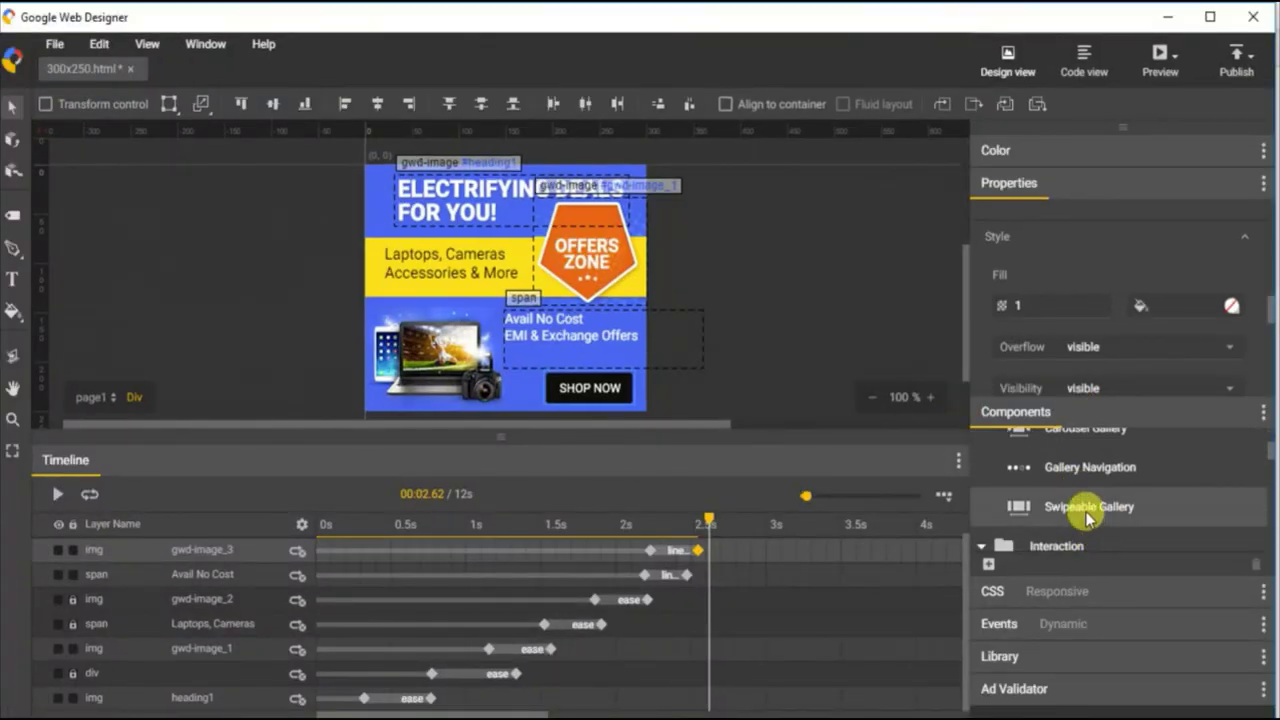
pyautogui.scroll(-5, 1088, 515)
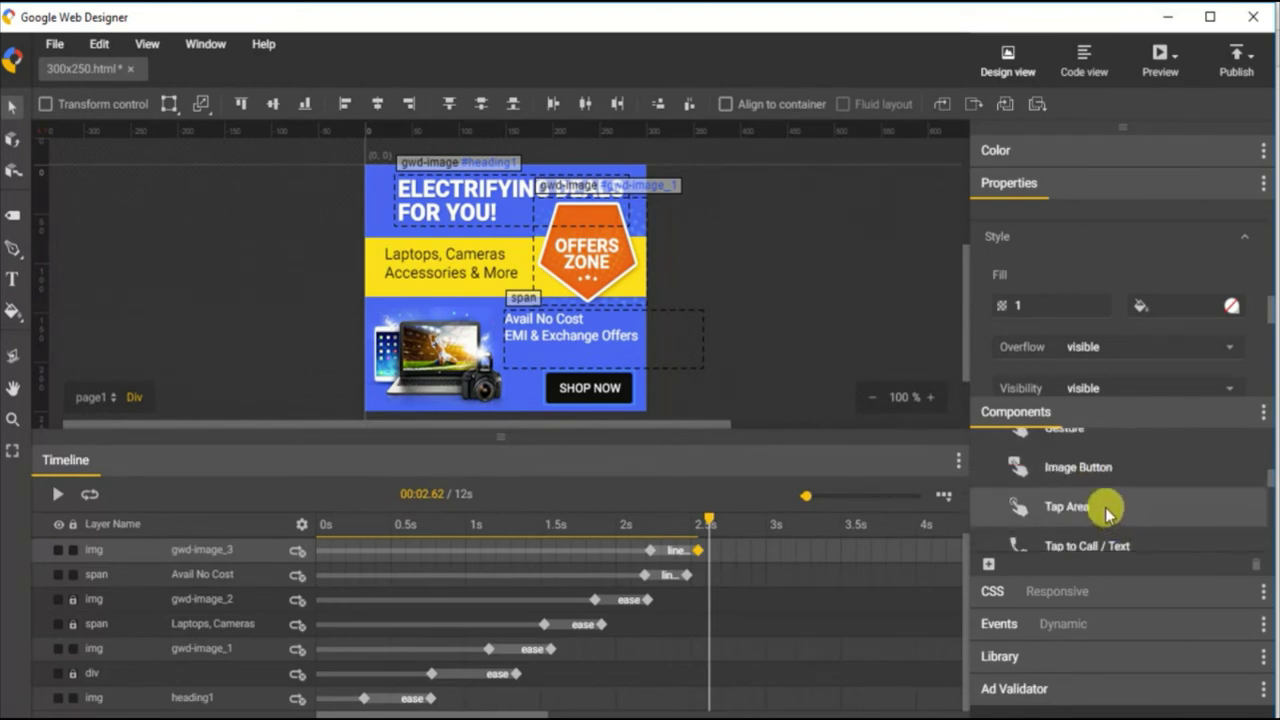
pyautogui.moveTo(1075, 512); pyautogui.dragTo(697, 329)
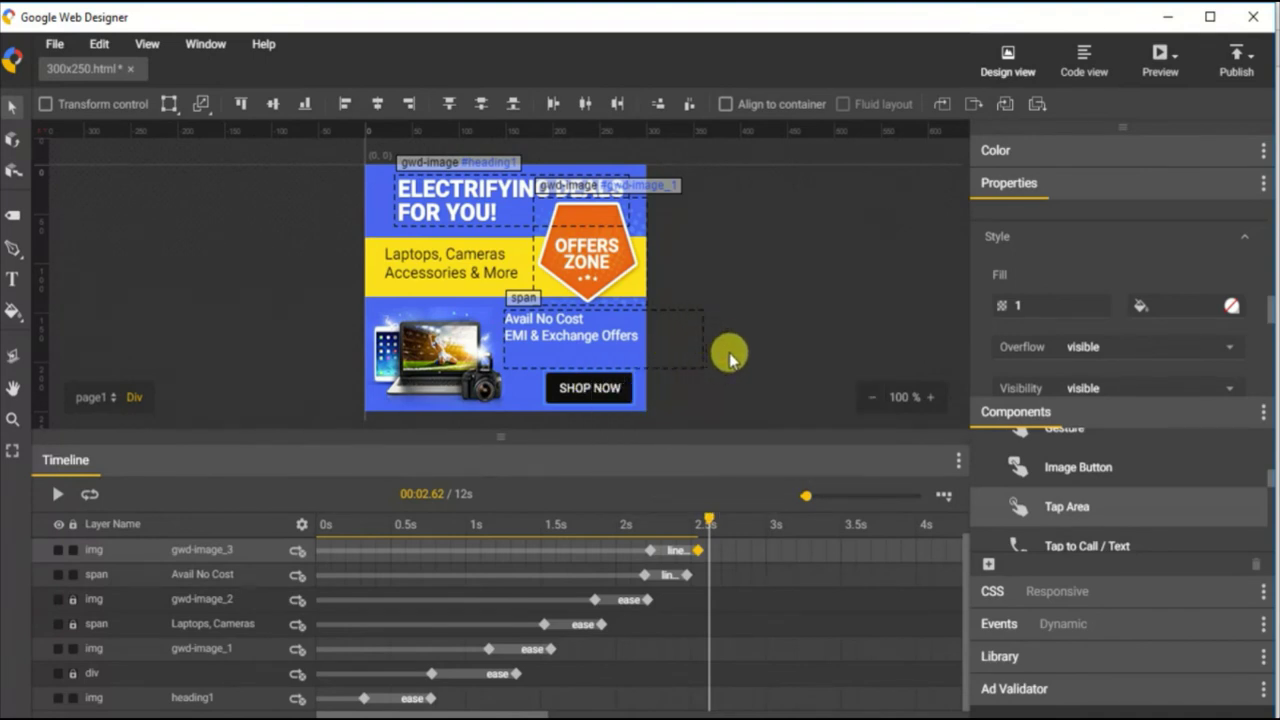
# Turn on the transform control and shrink and move the tap area over the SHOP NOW button, at about 168 px left and 209 px top
pyautogui.moveTo(725, 287); pyautogui.dragTo(778, 294)
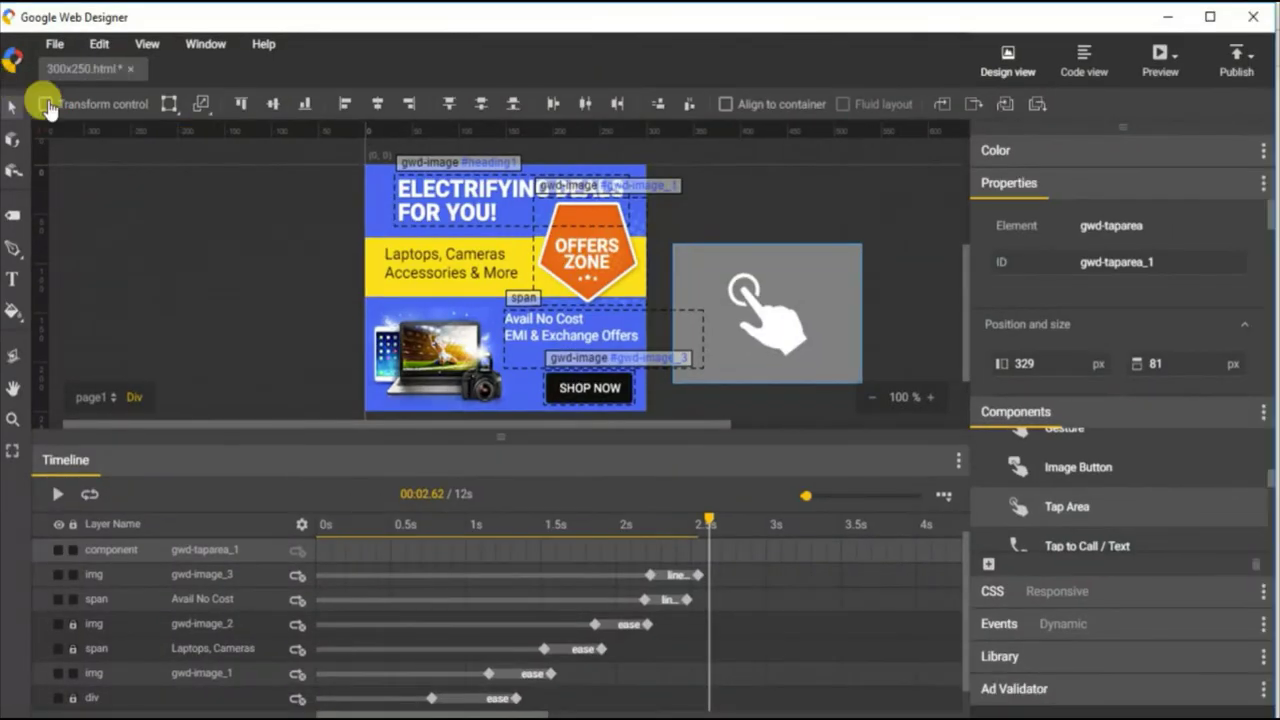
pyautogui.click(46, 104)
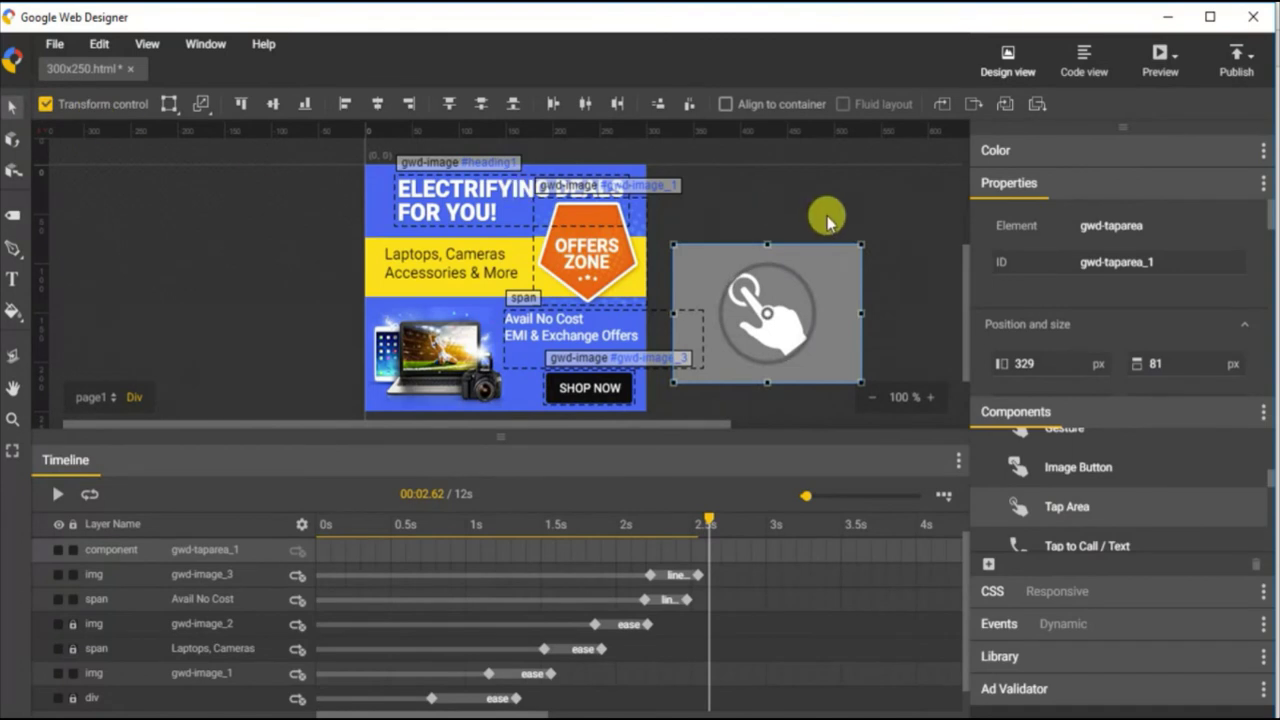
pyautogui.moveTo(858, 250); pyautogui.dragTo(597, 391)
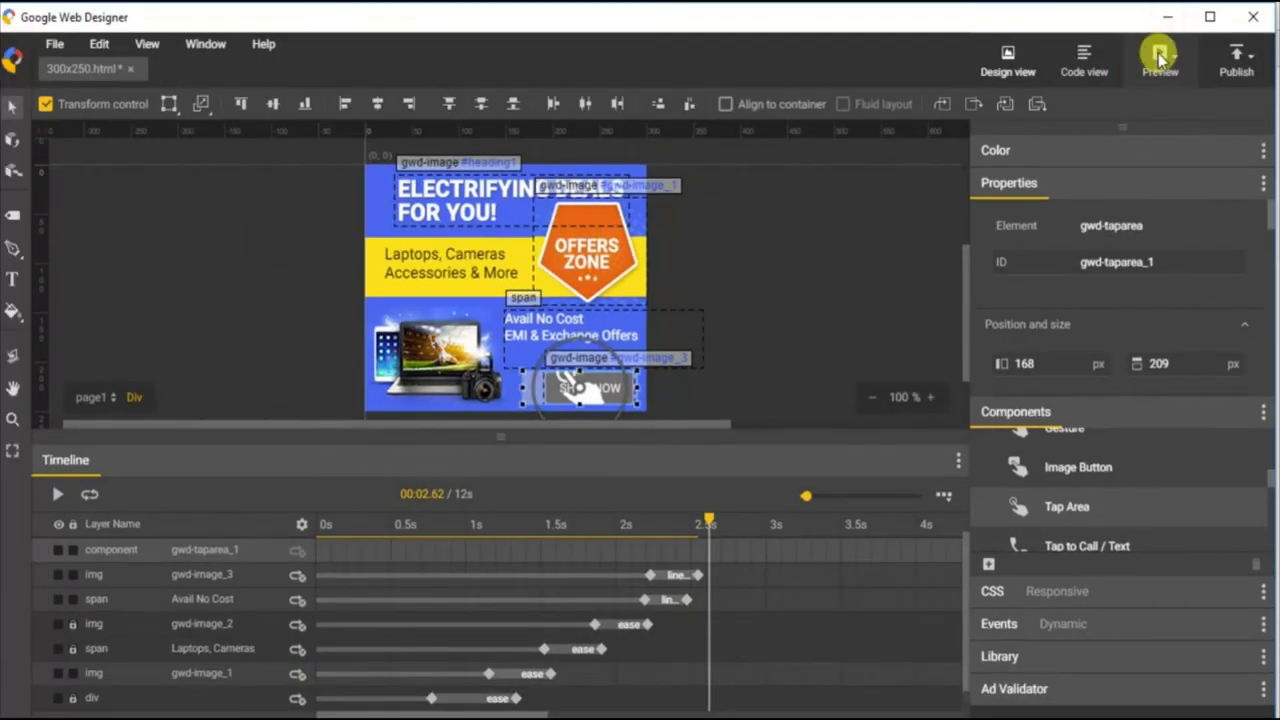
# Preview the banner with its tap area in the browser, replay the animation, and return to Google Web Designer
pyautogui.click(1160, 58)
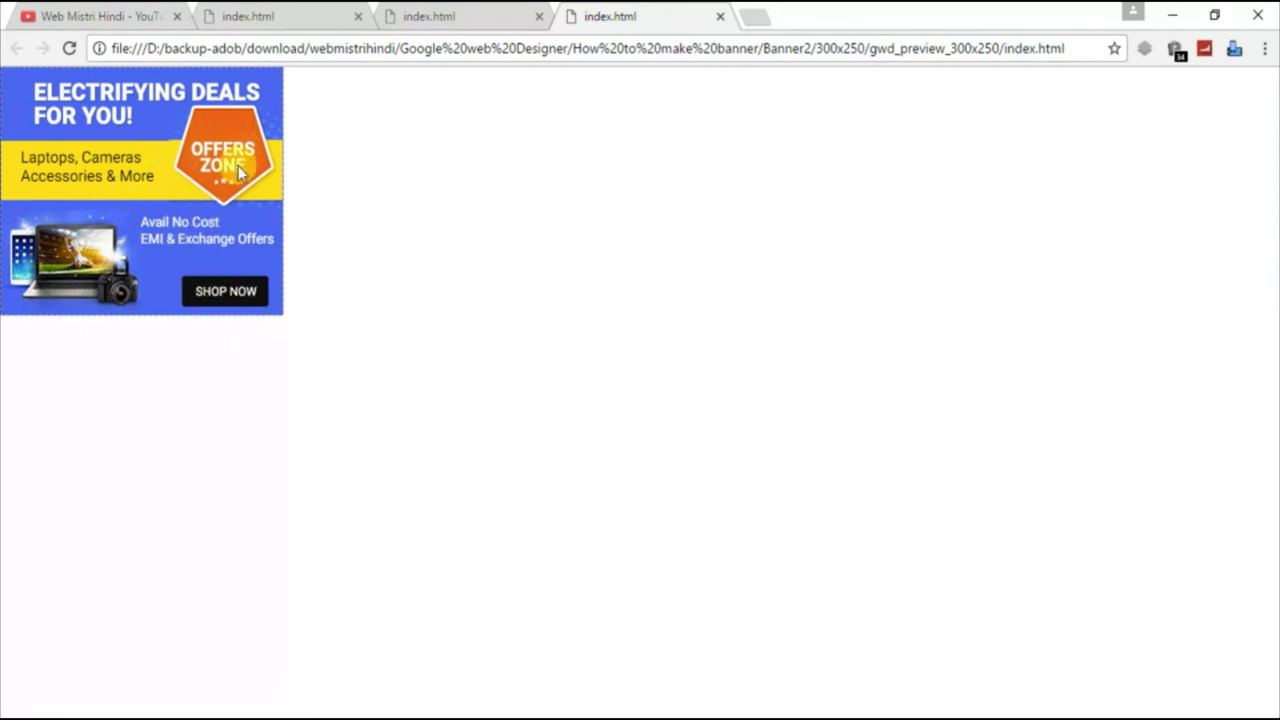
pyautogui.click(68, 48)
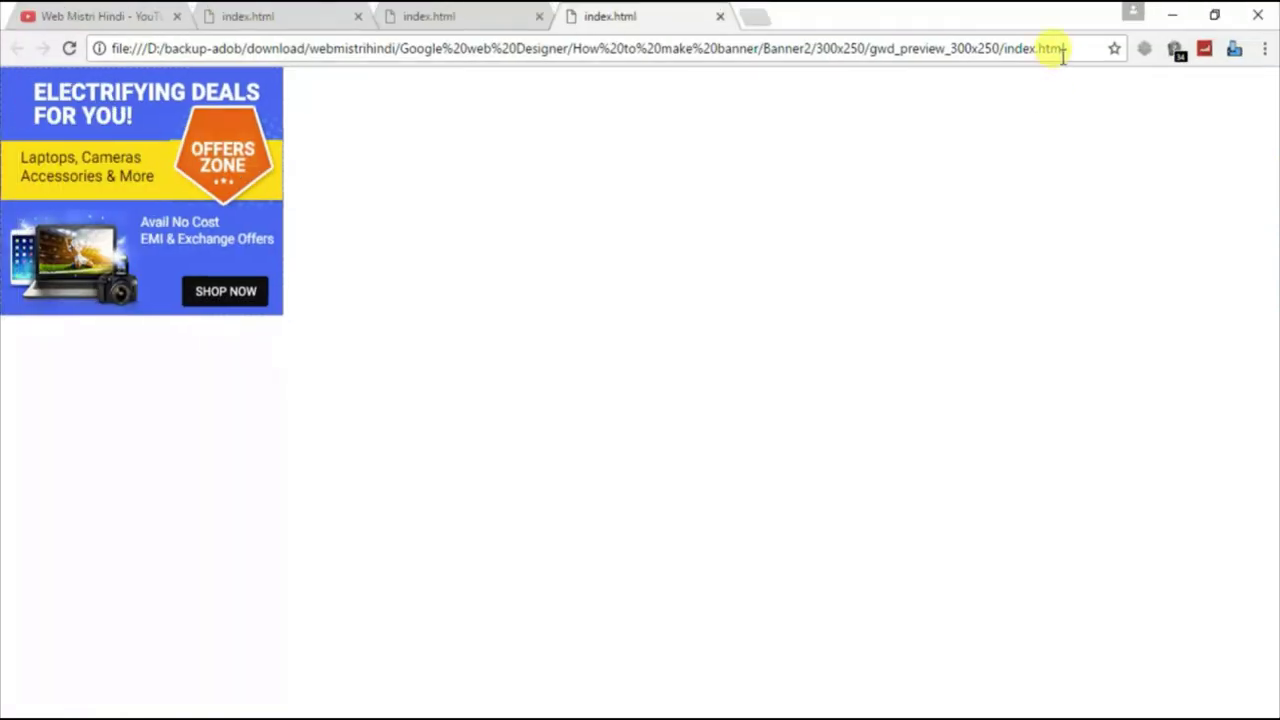
pyautogui.moveTo(878, 42)
pyautogui.mouseDown()
pyautogui.moveTo(1191, 155)
pyautogui.moveTo(1042, 18)
pyautogui.mouseUp()
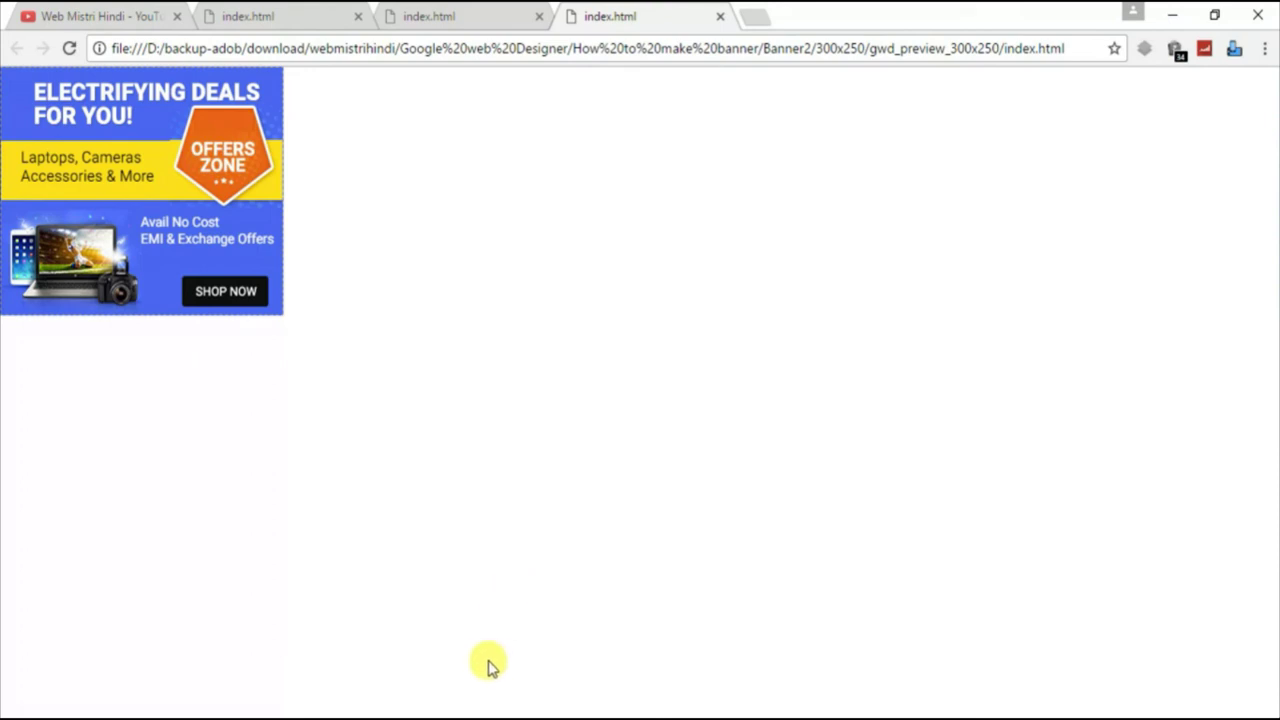
pyautogui.click(478, 710)
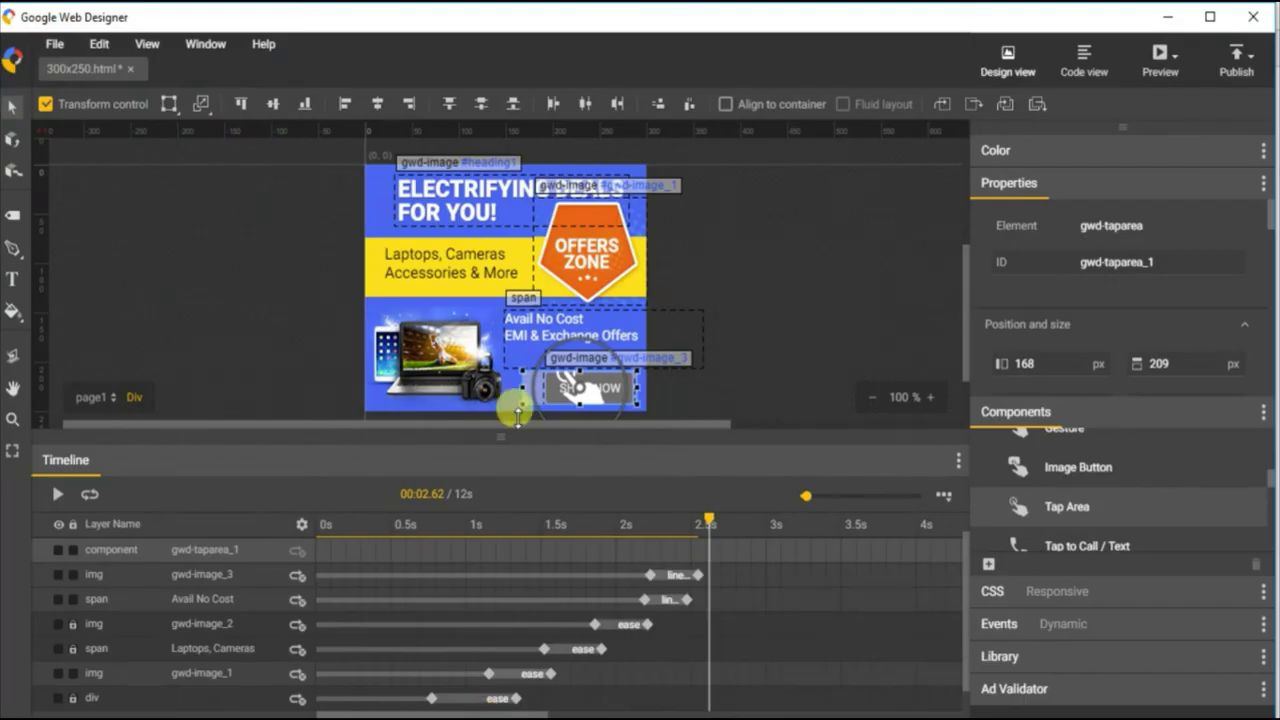